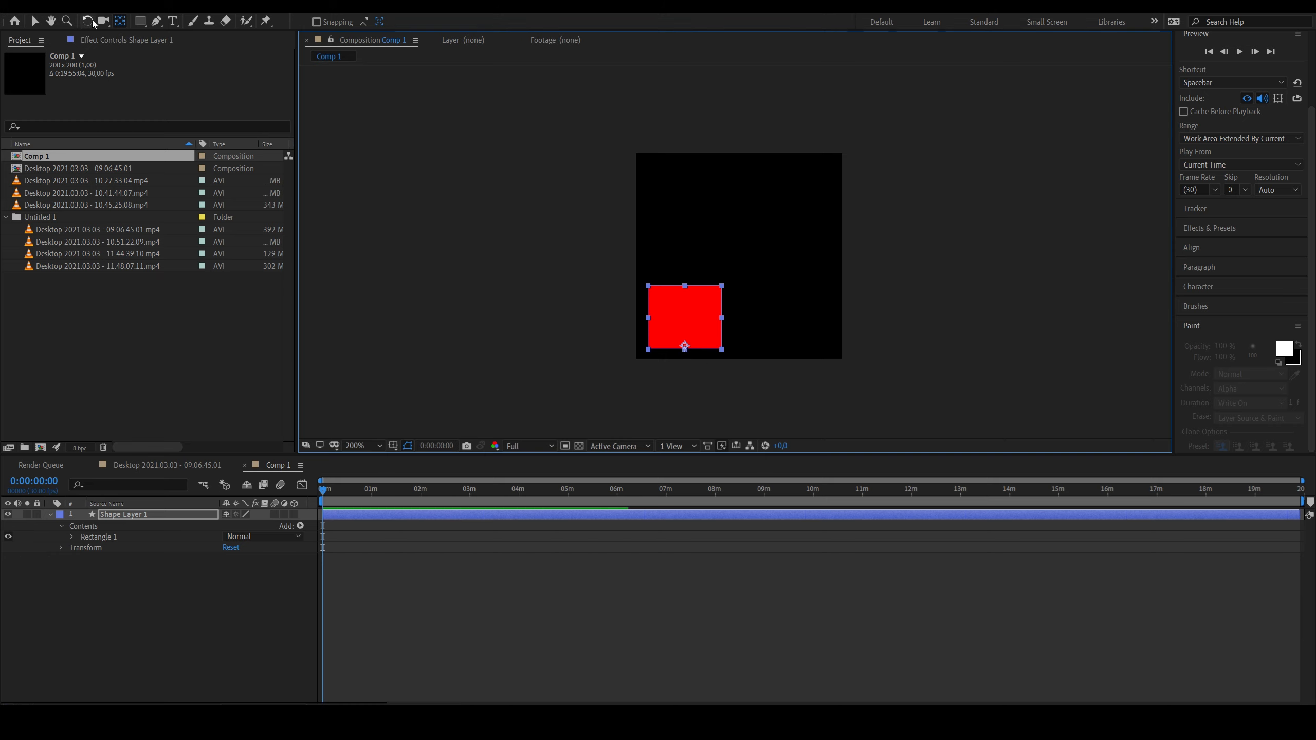
Step: Reveal the red square layer's Transform properties and start Position keyframing at 0:00:00:00
{"action": "left_click", "coordinate": [35, 20]}
{"action": "left_click", "coordinate": [493, 357]}
{"action": "left_click", "coordinate": [684, 340]}
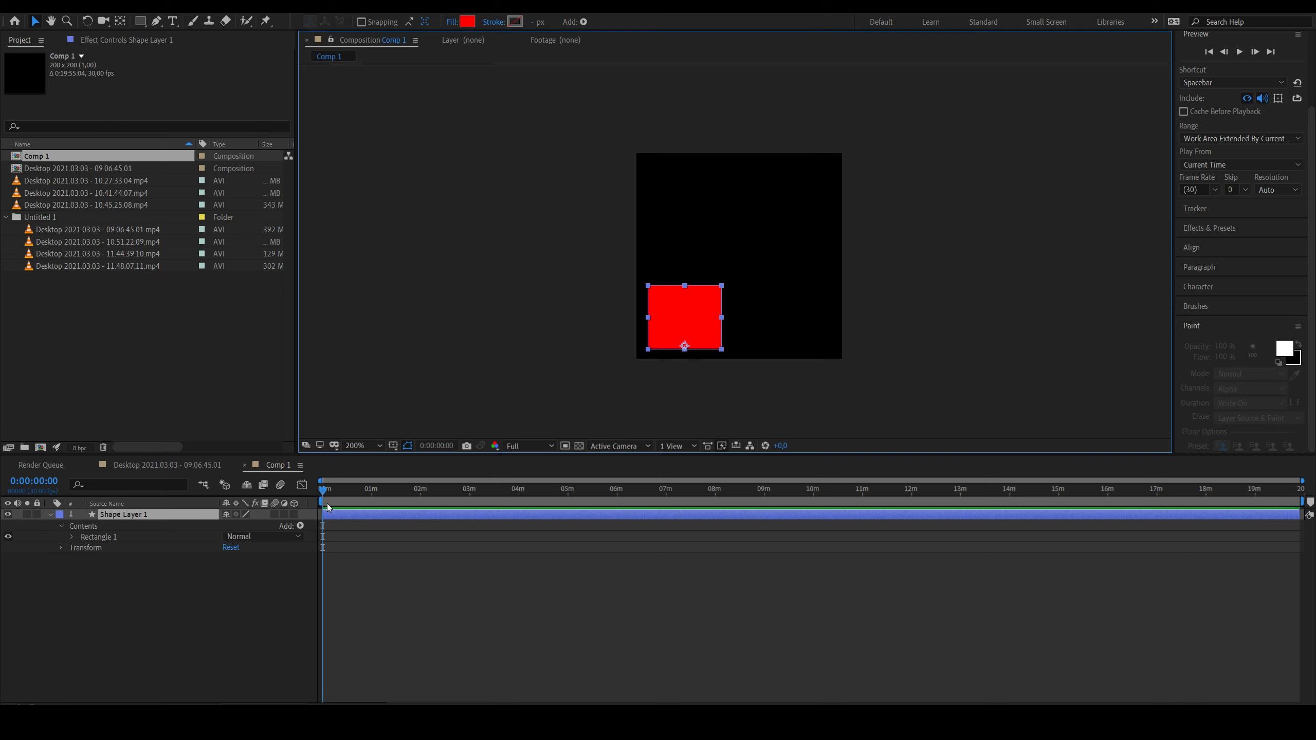
{"action": "left_click_drag", "start_coordinate": [364, 489], "coordinate": [283, 493]}
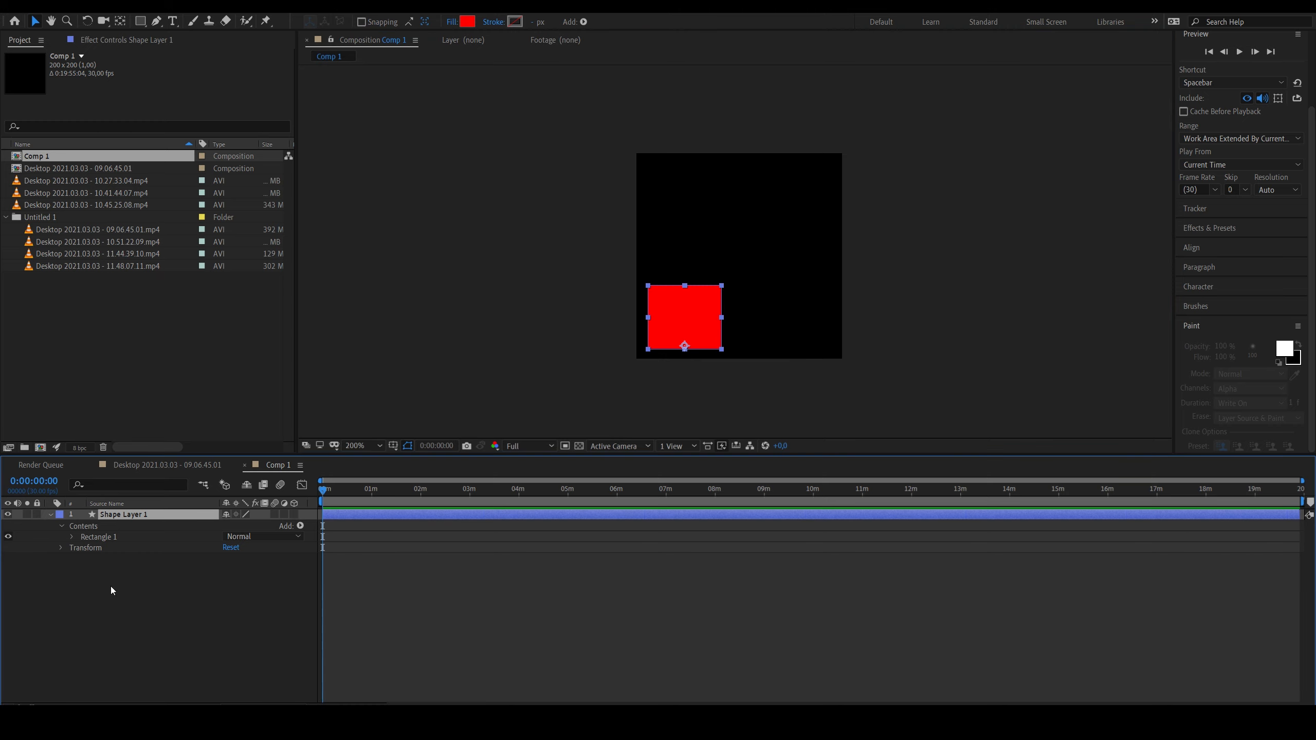
{"action": "left_click", "coordinate": [61, 548]}
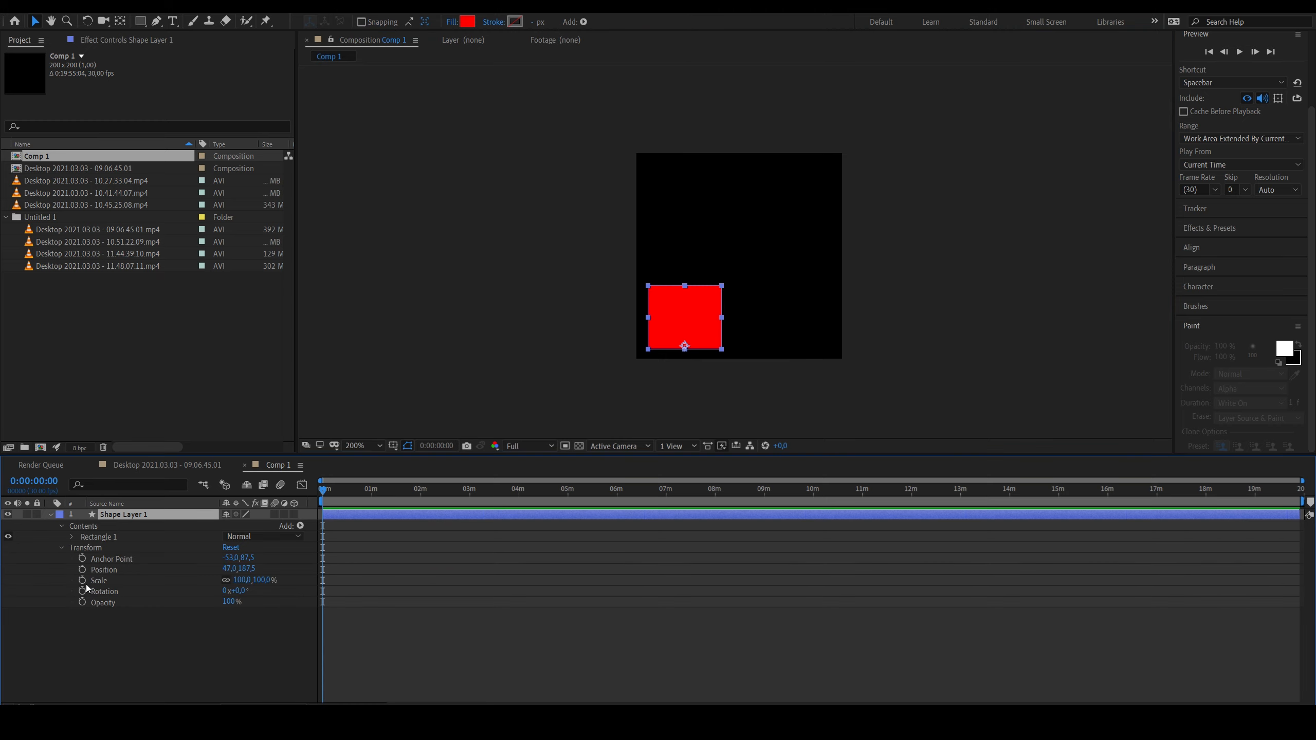
{"action": "left_click", "coordinate": [82, 570]}
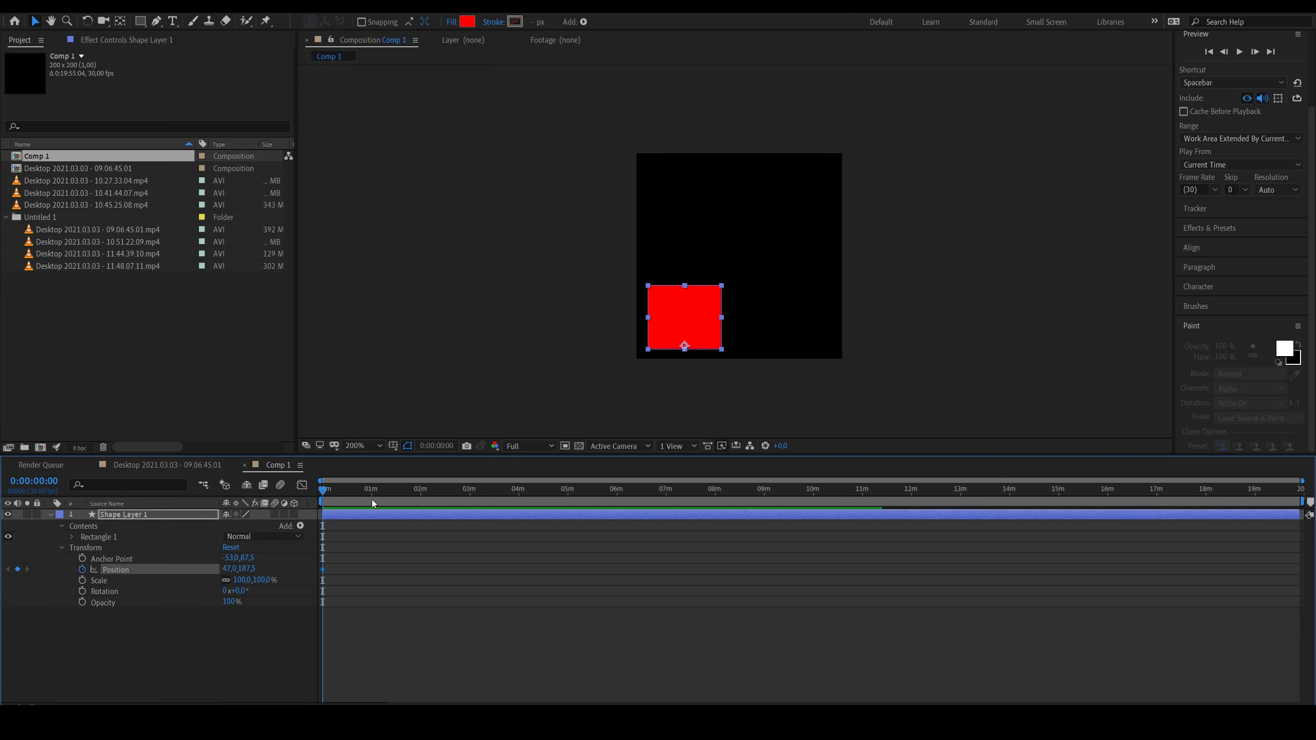
Step: Set the duration of Comp 1 to 0:00:05:00
{"action": "left_click_drag", "start_coordinate": [340, 487], "coordinate": [372, 499]}
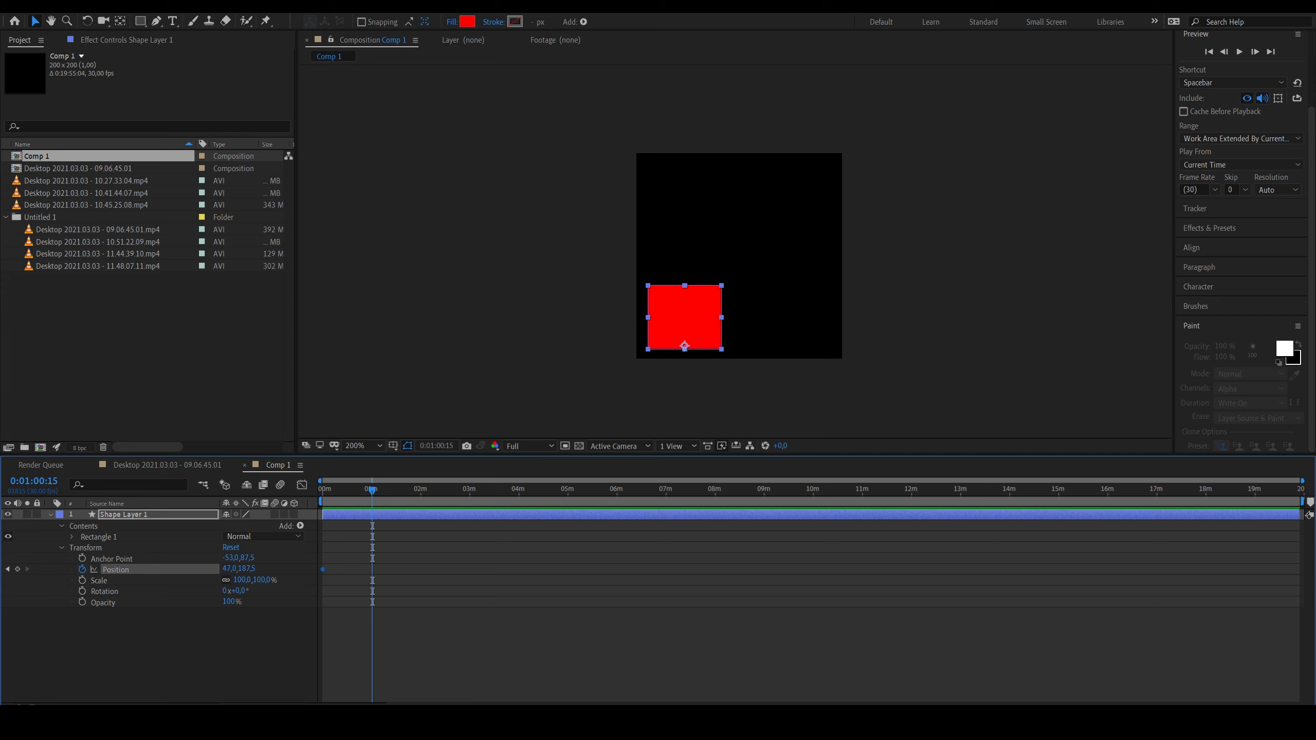
{"action": "left_click", "coordinate": [55, 6]}
{"action": "left_click", "coordinate": [146, 36]}
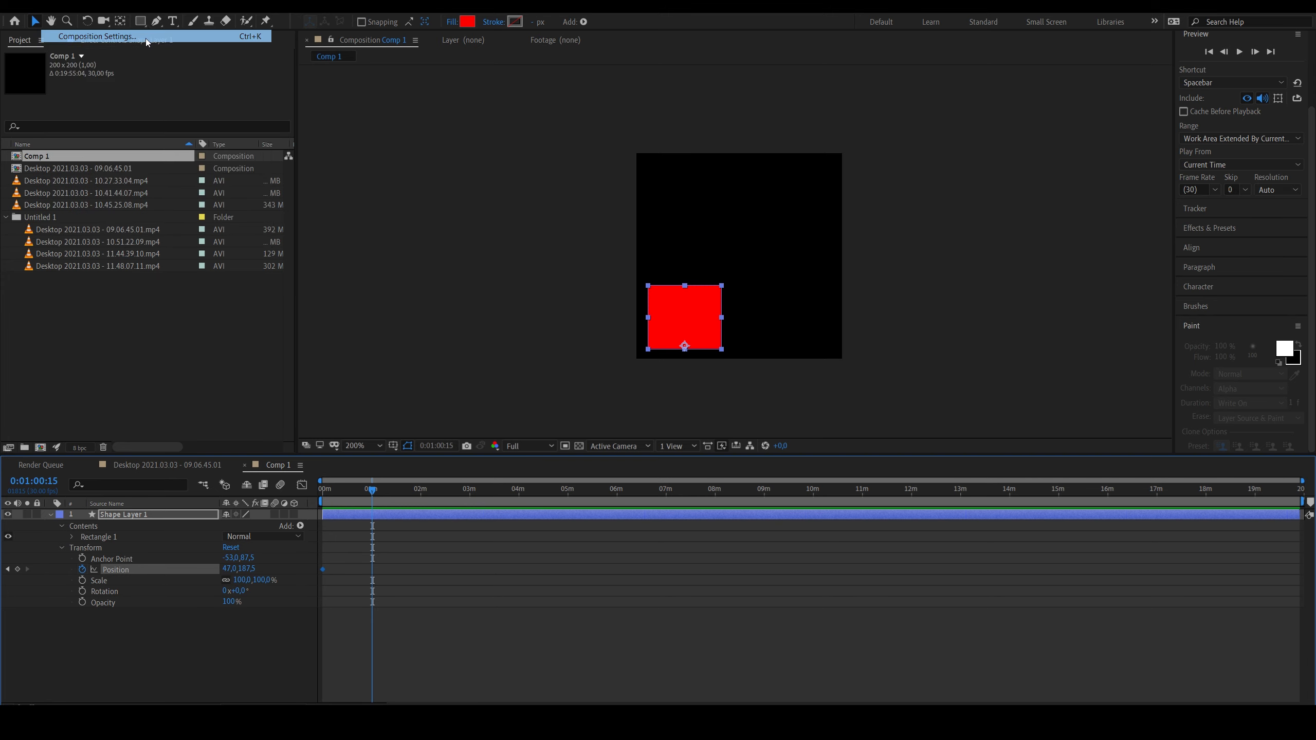
{"action": "left_click", "coordinate": [460, 368]}
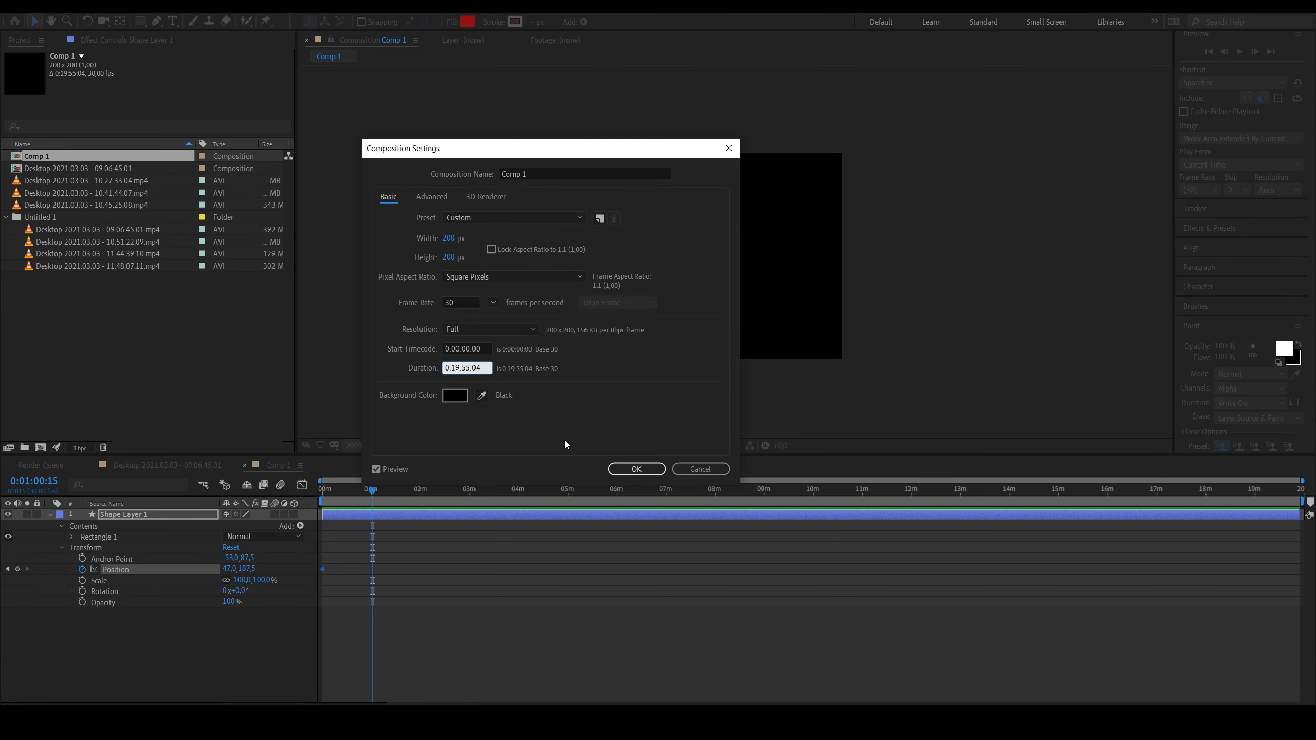
{"action": "key", "text": "Delete"}
{"action": "key", "text": "Delete"}
{"action": "type", "text": "00"}
{"action": "key", "text": "Return"}
Step: At frame 20, move the red square straight up to position 47, 68.5 and preview the motion
{"action": "left_click_drag", "start_coordinate": [402, 498], "coordinate": [453, 498]}
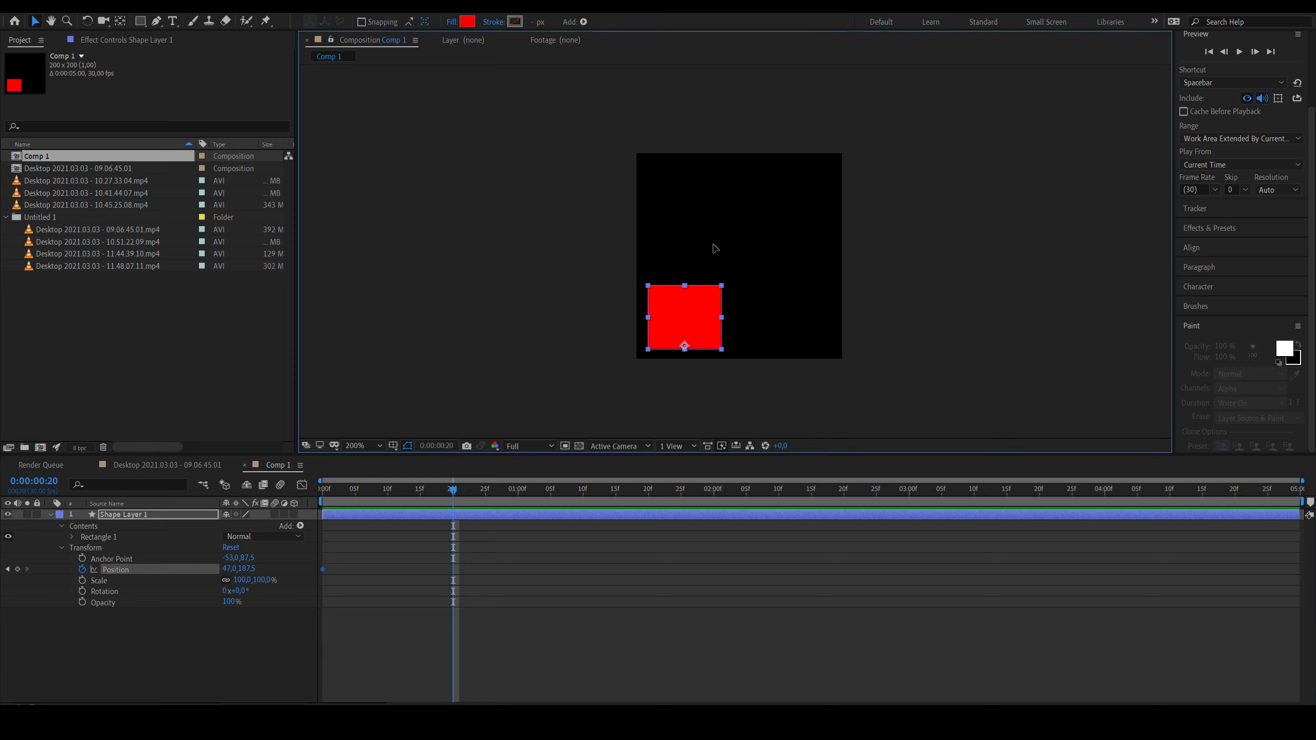
{"action": "left_click_drag", "start_coordinate": [679, 313], "coordinate": [678, 190]}
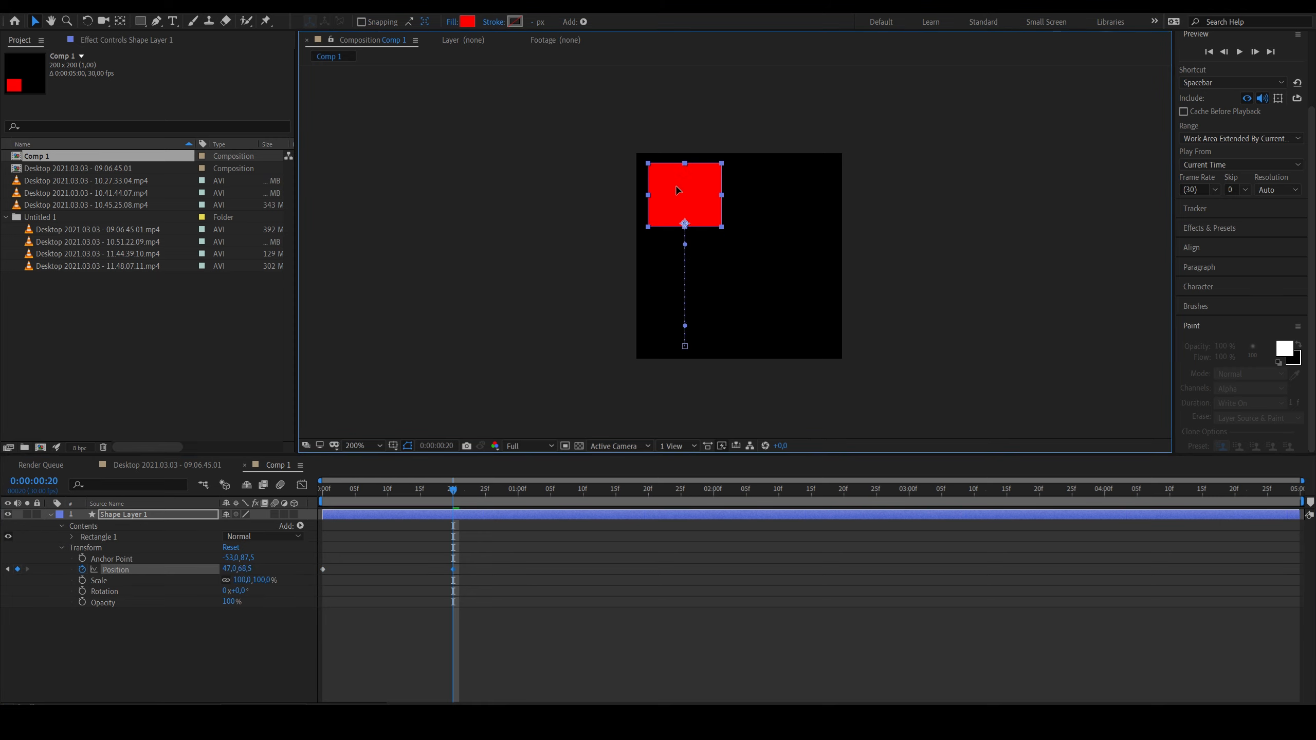
{"action": "left_click_drag", "start_coordinate": [440, 493], "coordinate": [323, 492]}
{"action": "key", "text": "space"}
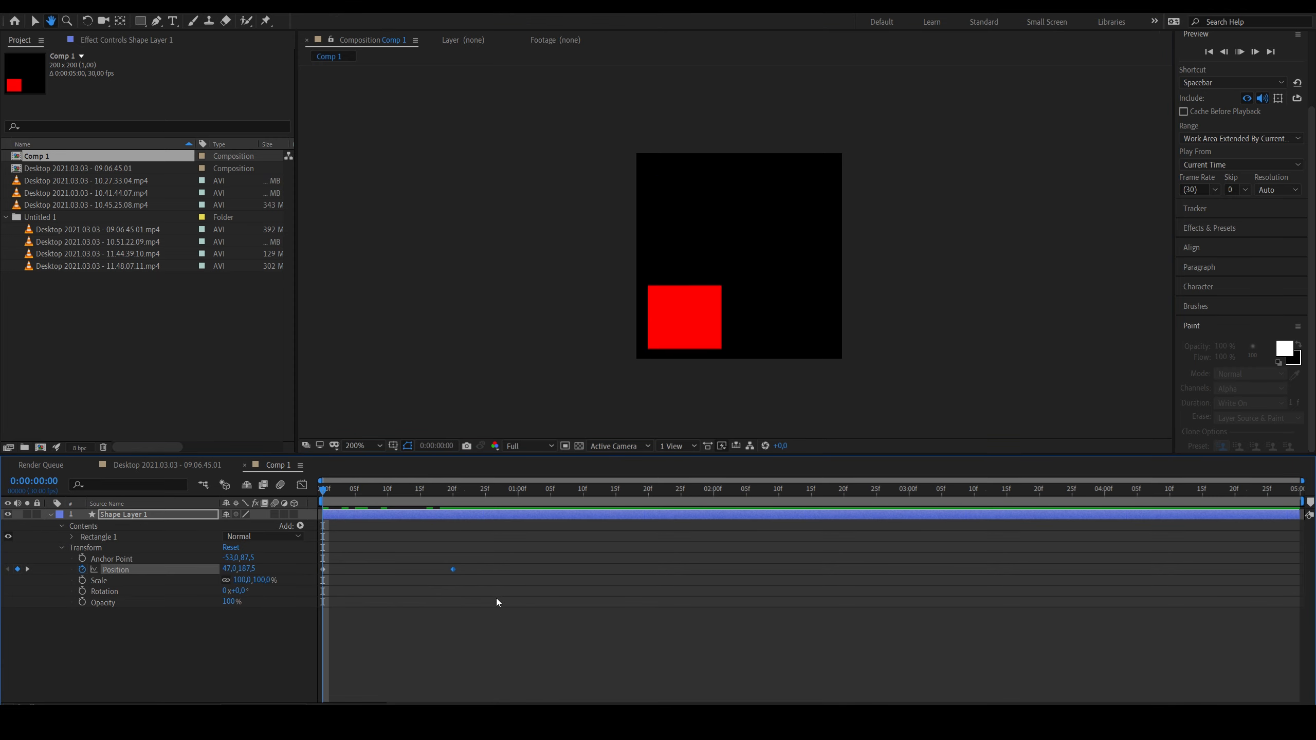
{"action": "key", "text": "space"}
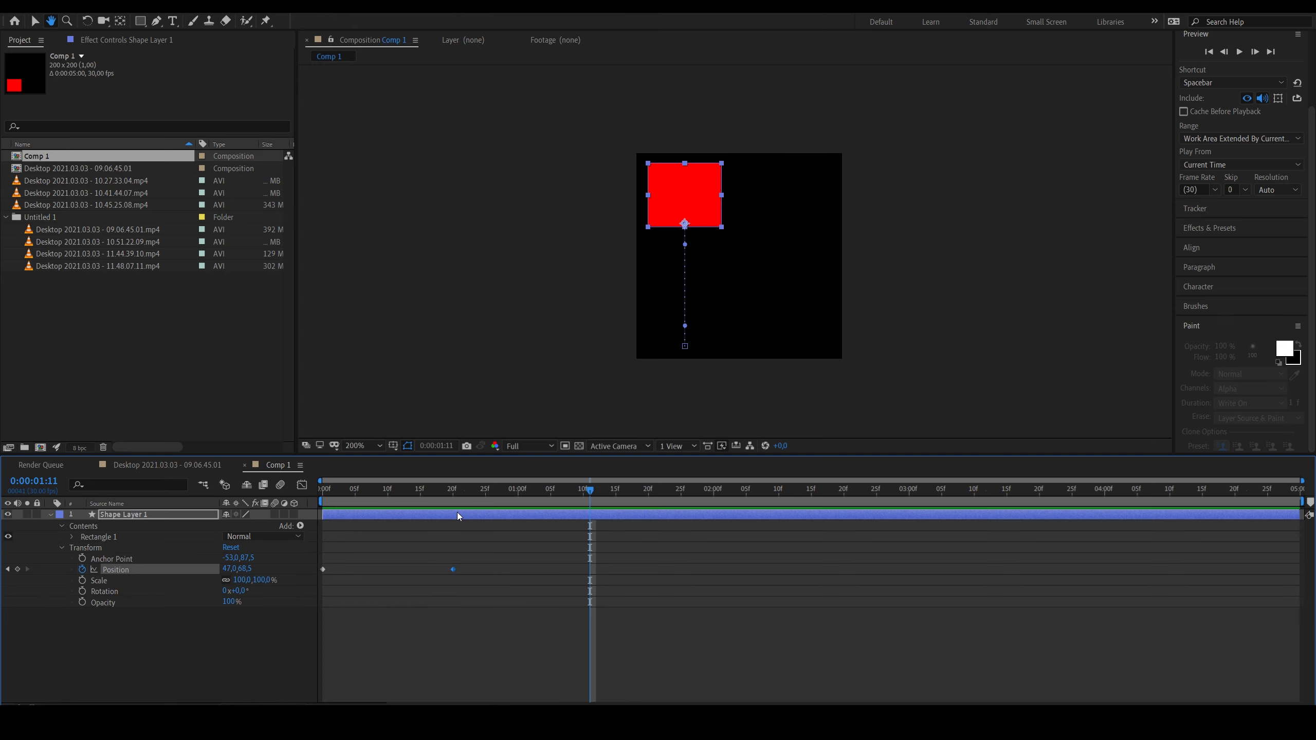
Step: Return to the first frame, select the Position property and show its curve in the Graph Editor
{"action": "left_click_drag", "start_coordinate": [453, 491], "coordinate": [261, 519]}
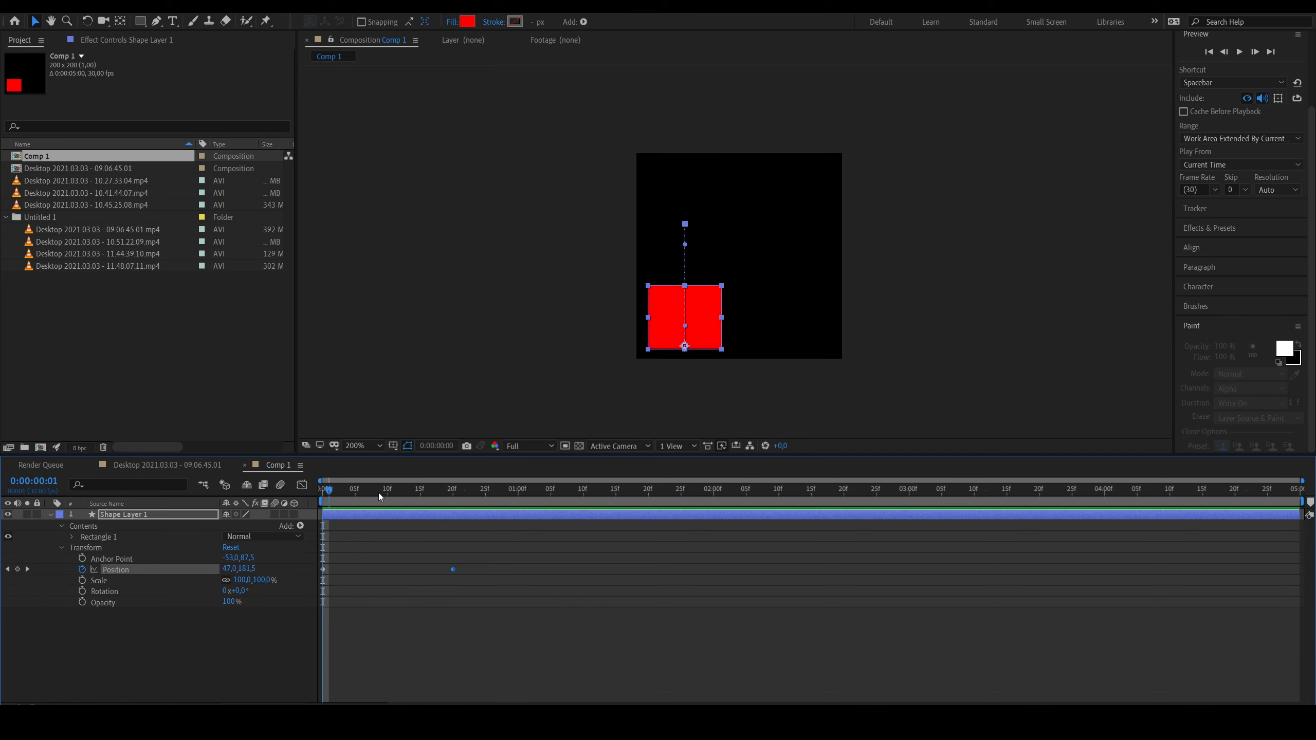
{"action": "left_click_drag", "start_coordinate": [323, 490], "coordinate": [440, 501]}
{"action": "key", "text": "Home"}
{"action": "left_click", "coordinate": [361, 665]}
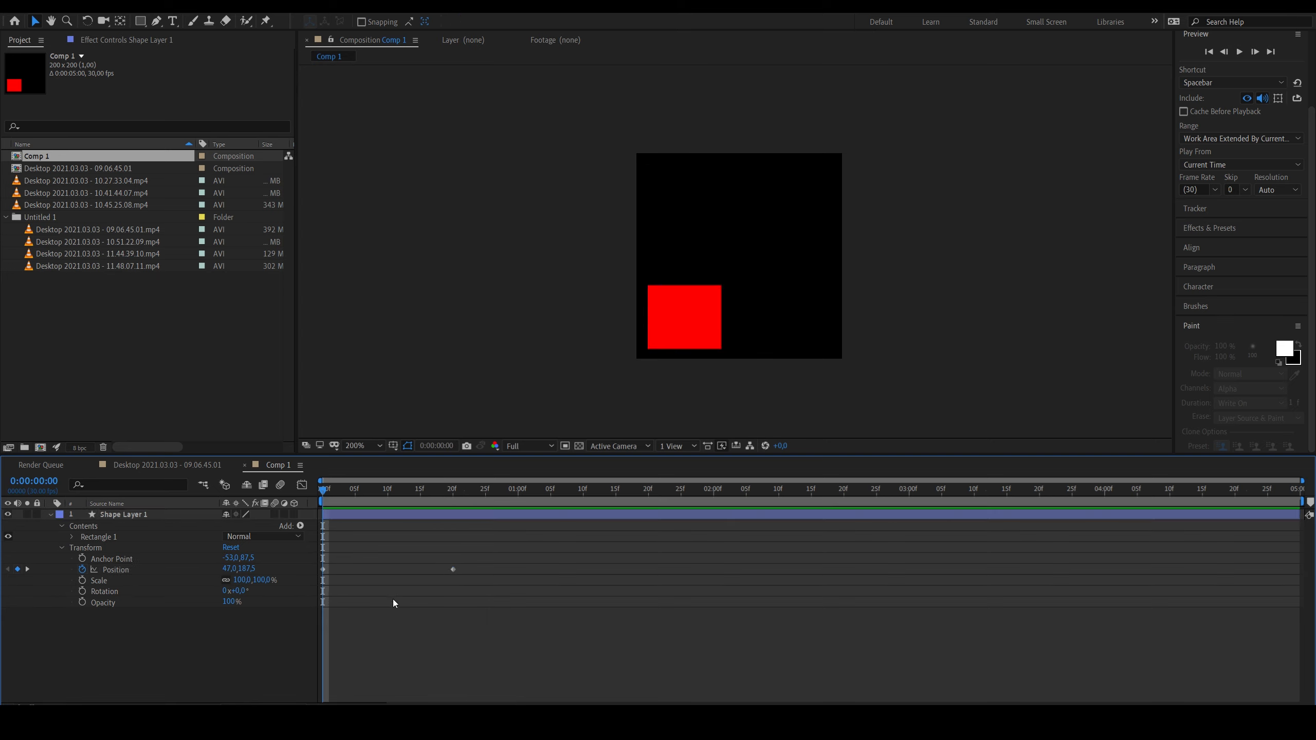
{"action": "left_click", "coordinate": [117, 570]}
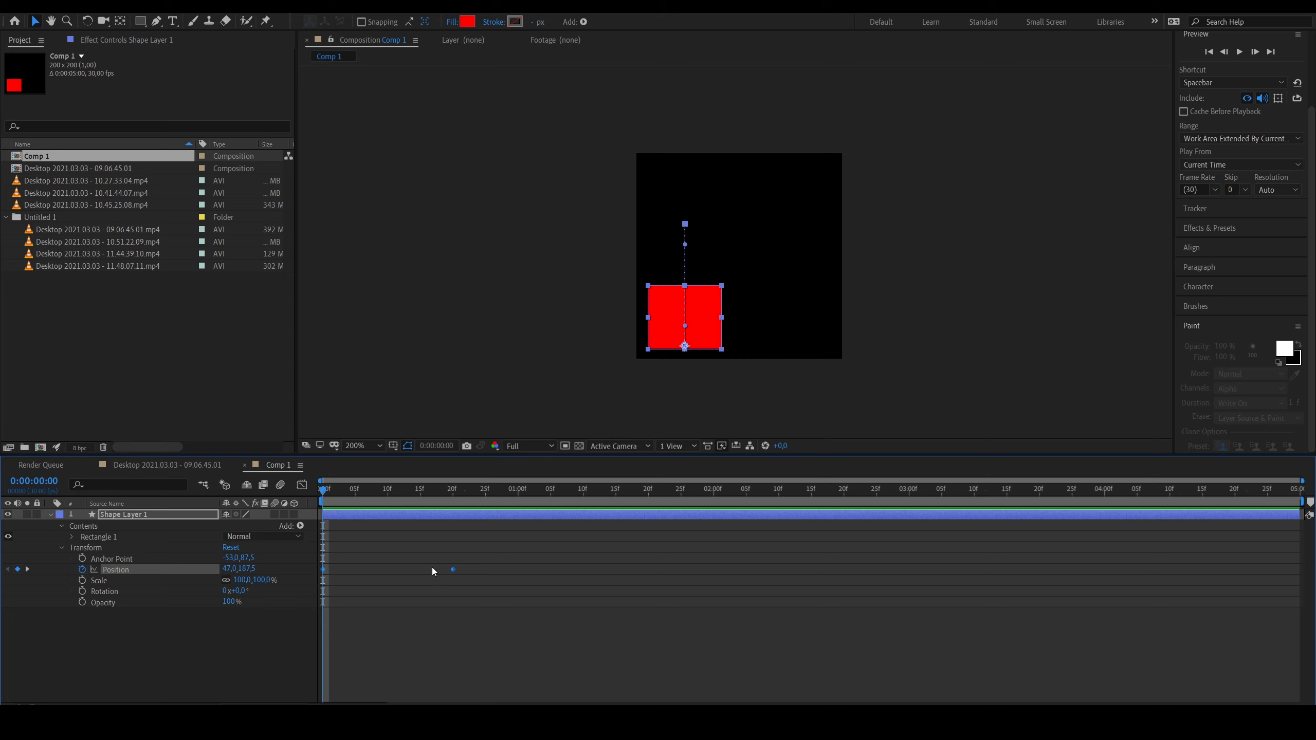
{"action": "left_click", "coordinate": [302, 485]}
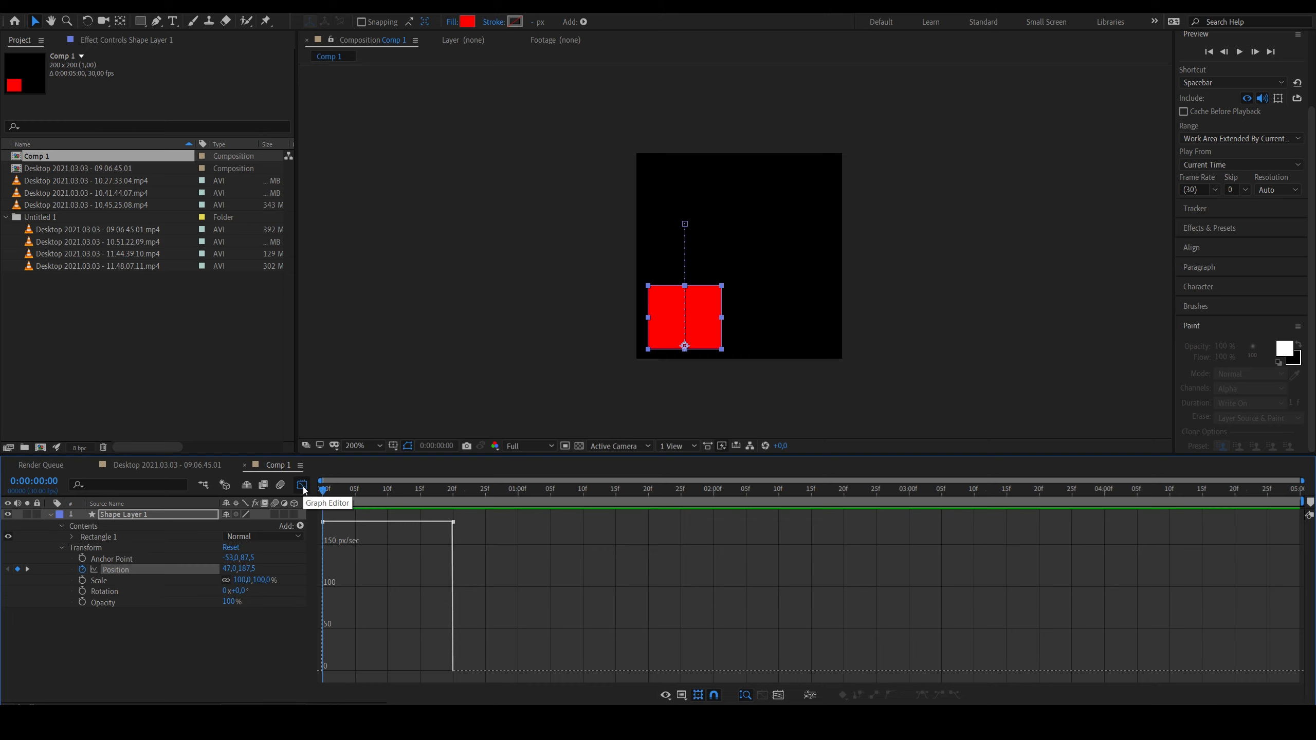
Step: Play back the linear movement and display the Position value graph instead of the speed graph
{"action": "mouse_move", "coordinate": [334, 489]}
{"action": "left_mouse_down"}
{"action": "mouse_move", "coordinate": [471, 498]}
{"action": "mouse_move", "coordinate": [242, 498]}
{"action": "mouse_move", "coordinate": [446, 518]}
{"action": "mouse_move", "coordinate": [325, 504]}
{"action": "left_mouse_up"}
{"action": "key", "text": "space"}
{"action": "key", "text": "space"}
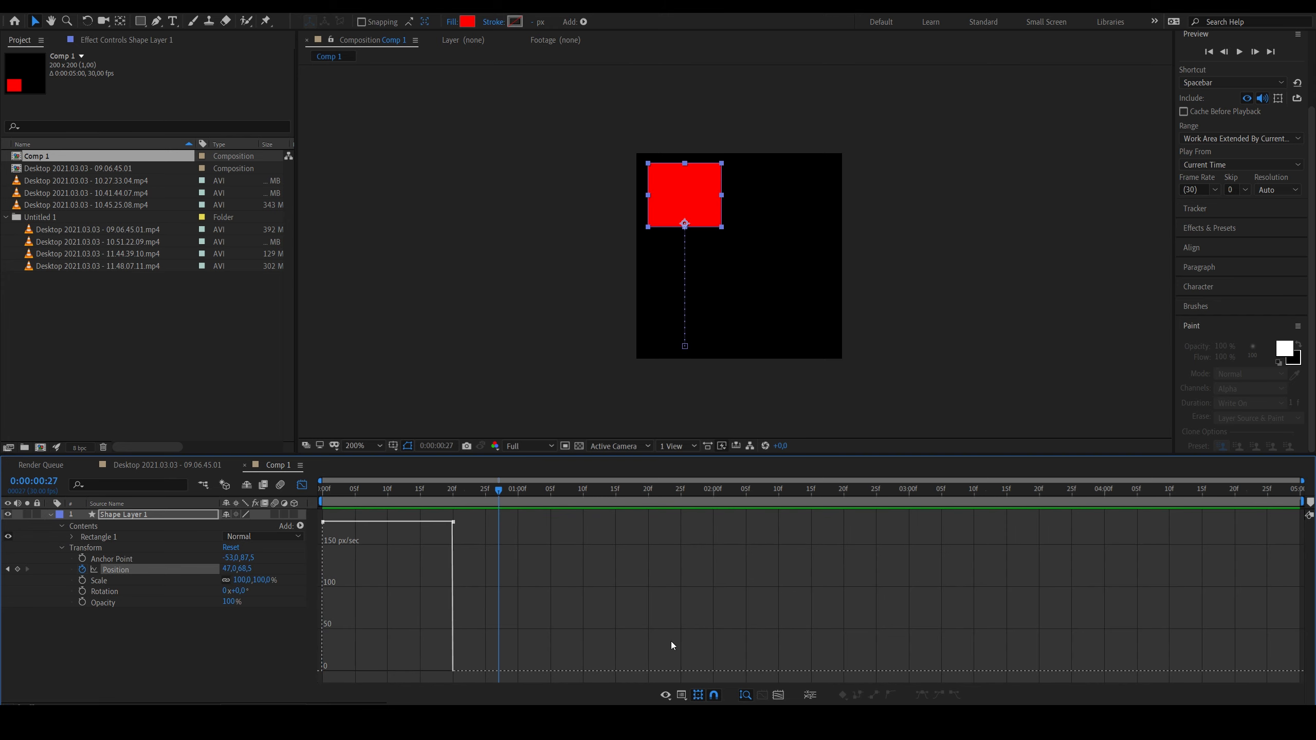
{"action": "left_click", "coordinate": [684, 700]}
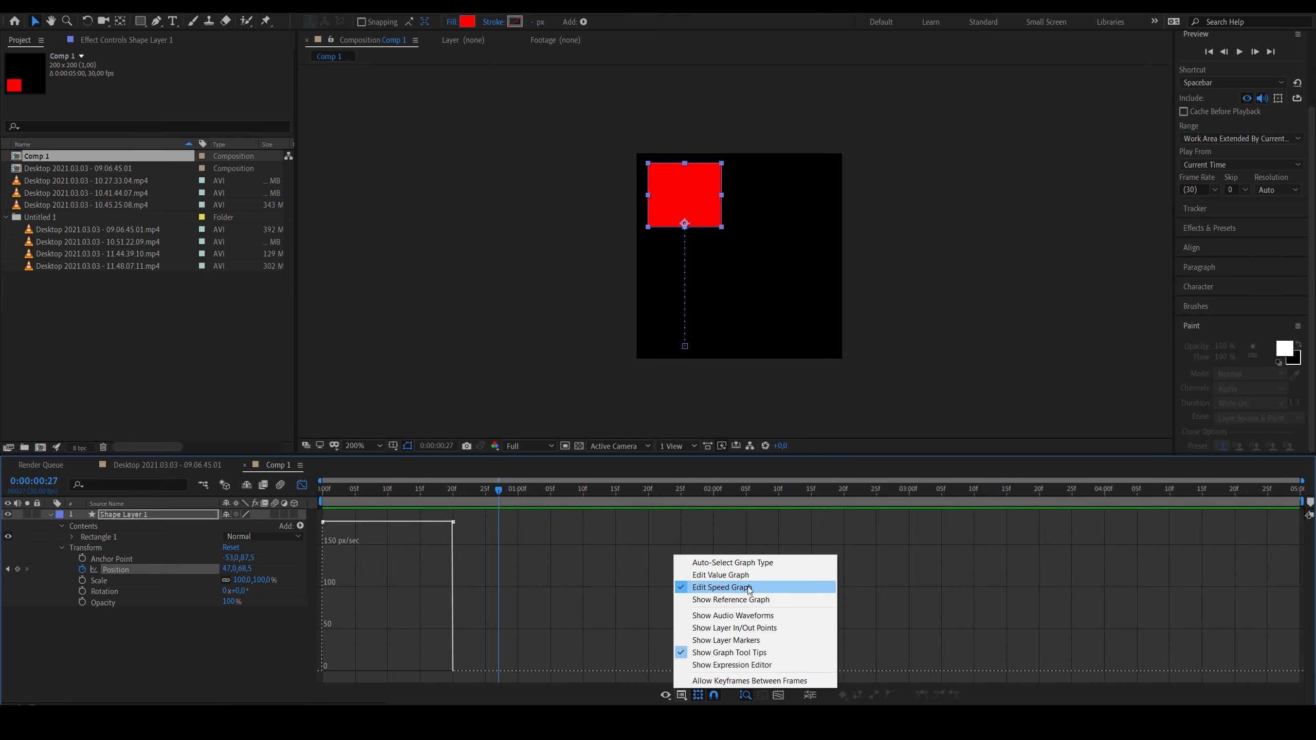
{"action": "left_click", "coordinate": [730, 575]}
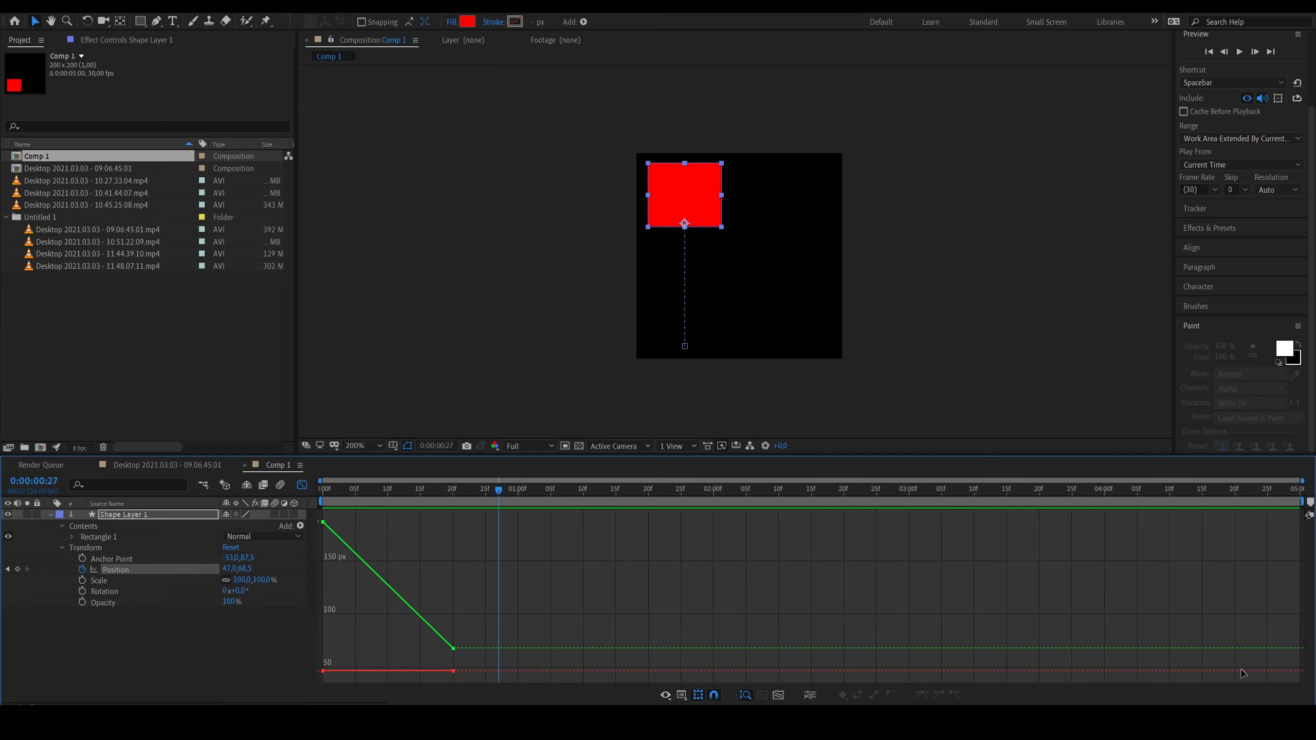
Step: Apply Easy Ease to the frame 20 Position keyframe and Easy Ease Out to the first one, previewing the animation
{"action": "left_click_drag", "start_coordinate": [482, 487], "coordinate": [202, 549]}
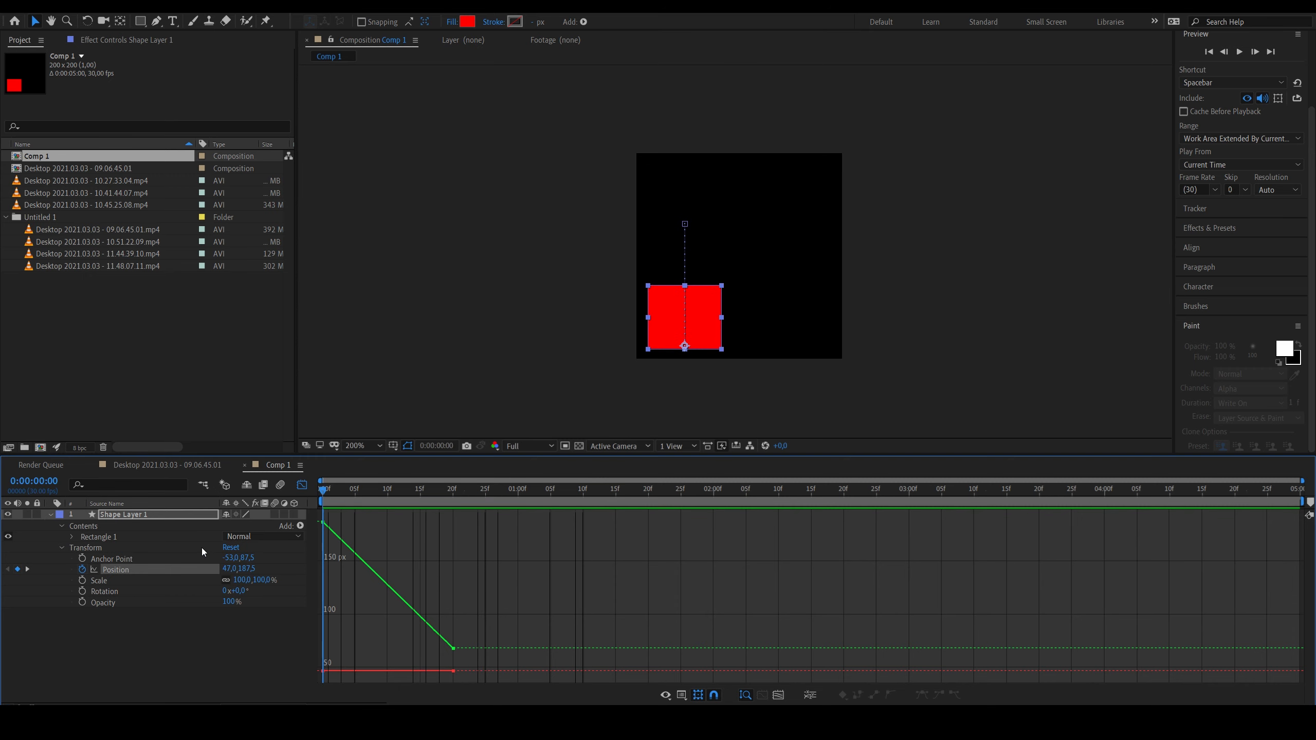
{"action": "left_click", "coordinate": [453, 649]}
{"action": "left_click", "coordinate": [922, 694]}
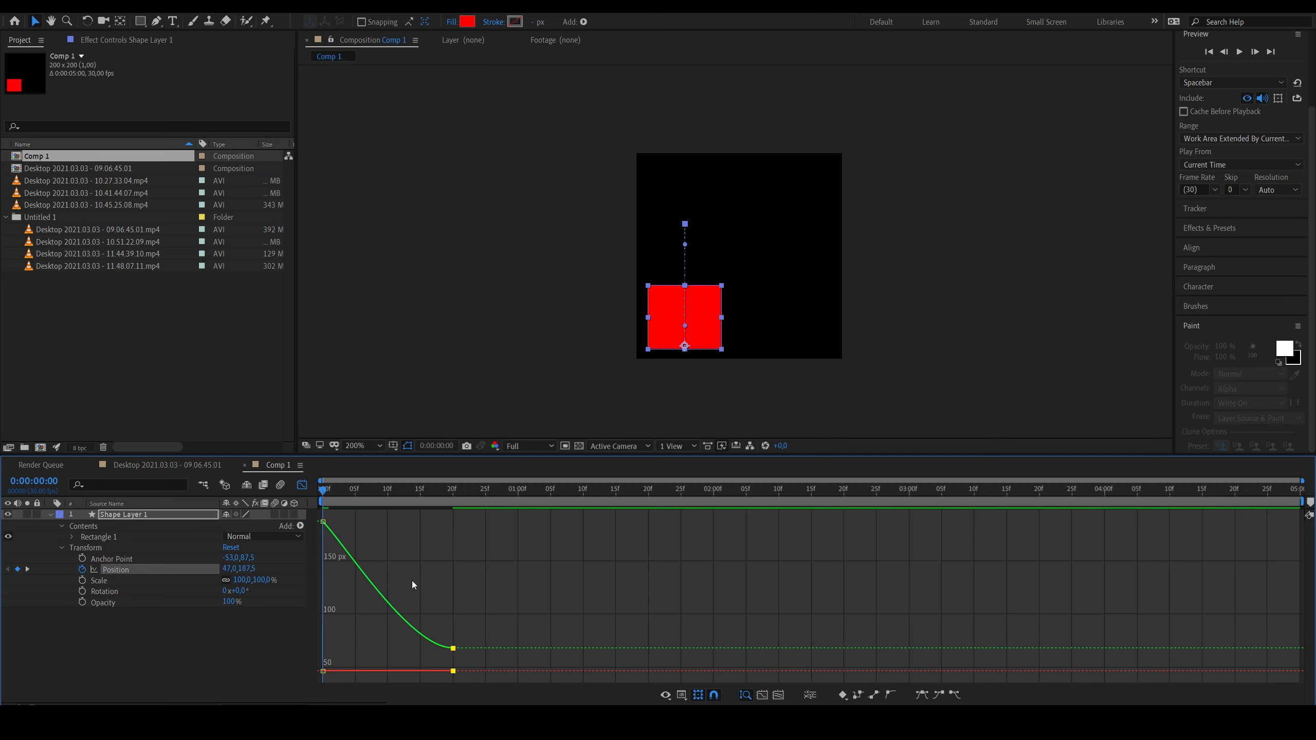
{"action": "left_click", "coordinate": [323, 522]}
{"action": "left_click", "coordinate": [955, 695]}
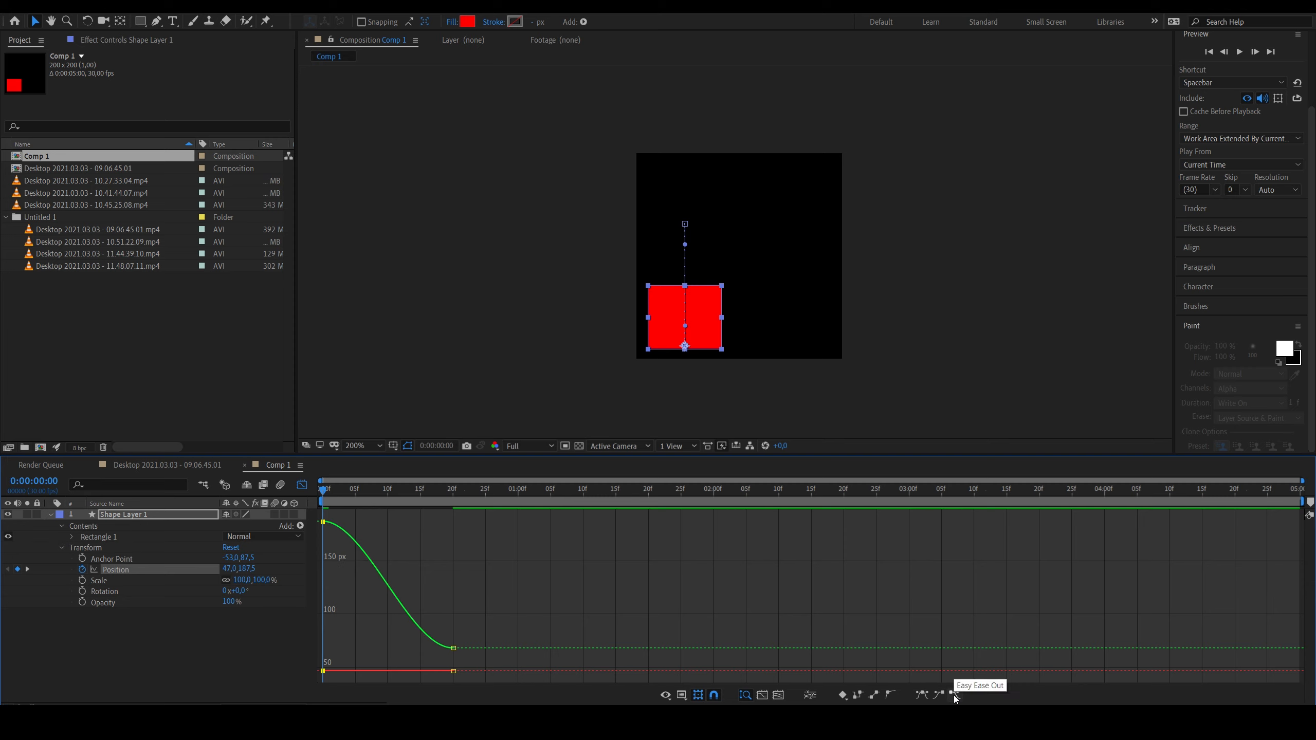
{"action": "key", "text": "space"}
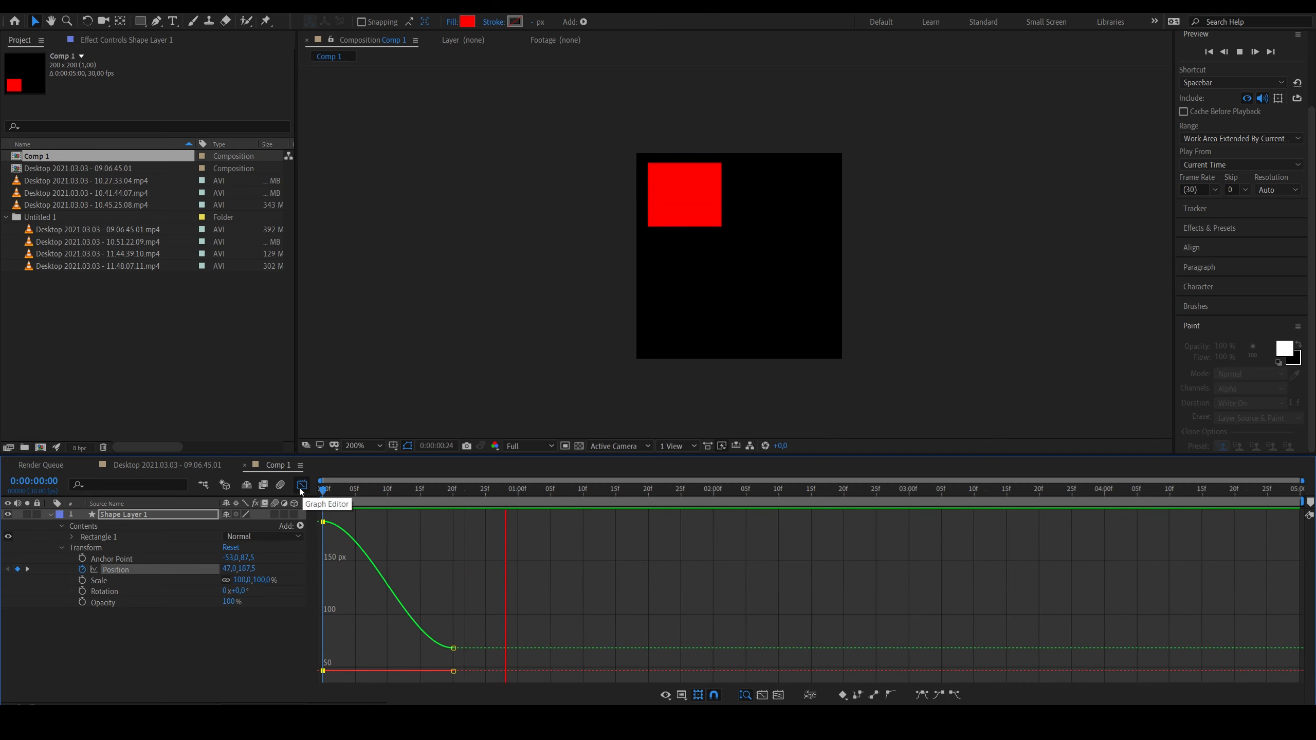
{"action": "key", "text": "space"}
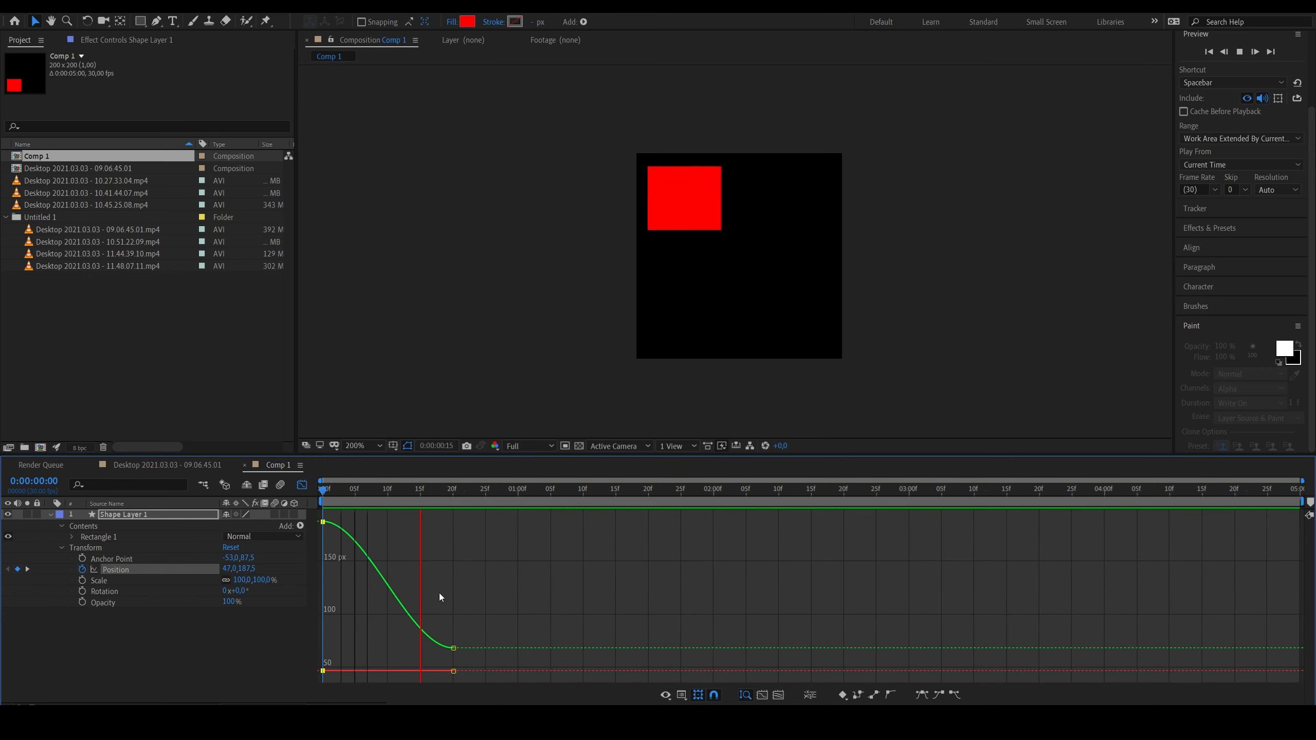
{"action": "key", "text": "space"}
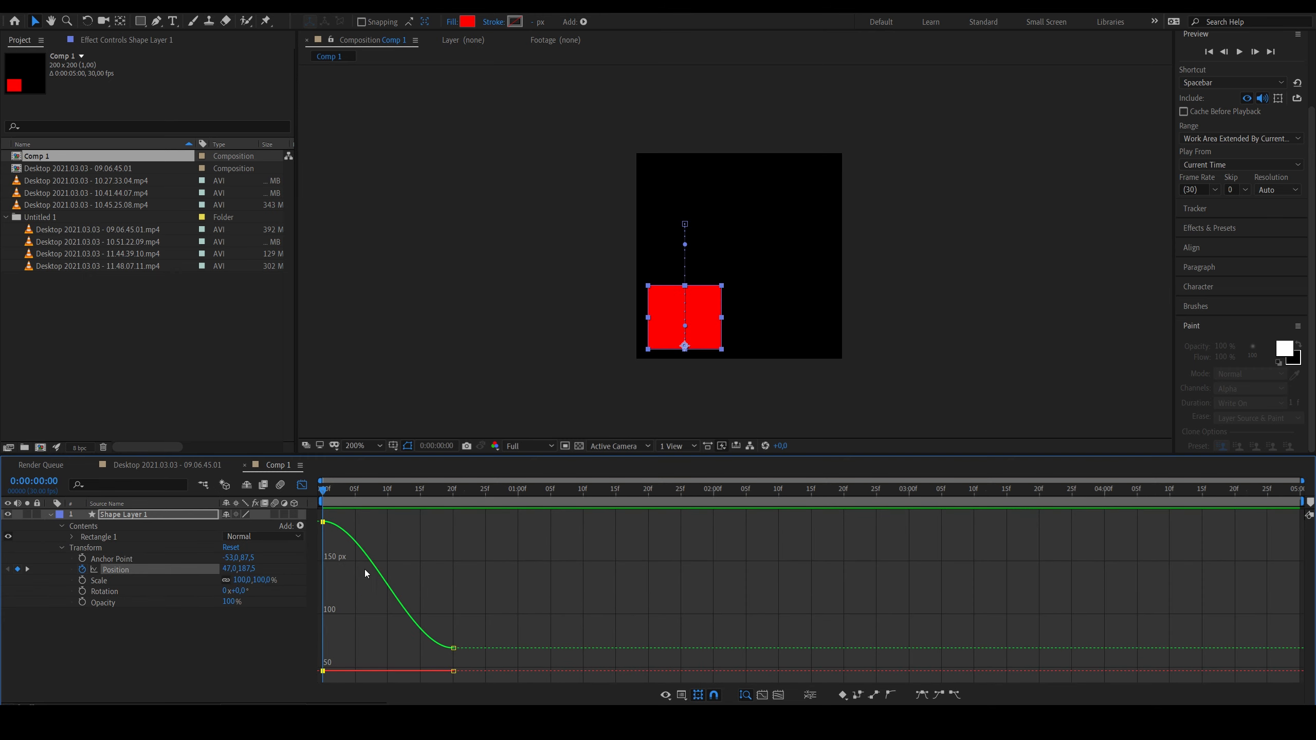
Step: In the speed graph, extend both keyframes' influence handles toward the middle for a sharp speed peak, and preview it
{"action": "left_click", "coordinate": [665, 695]}
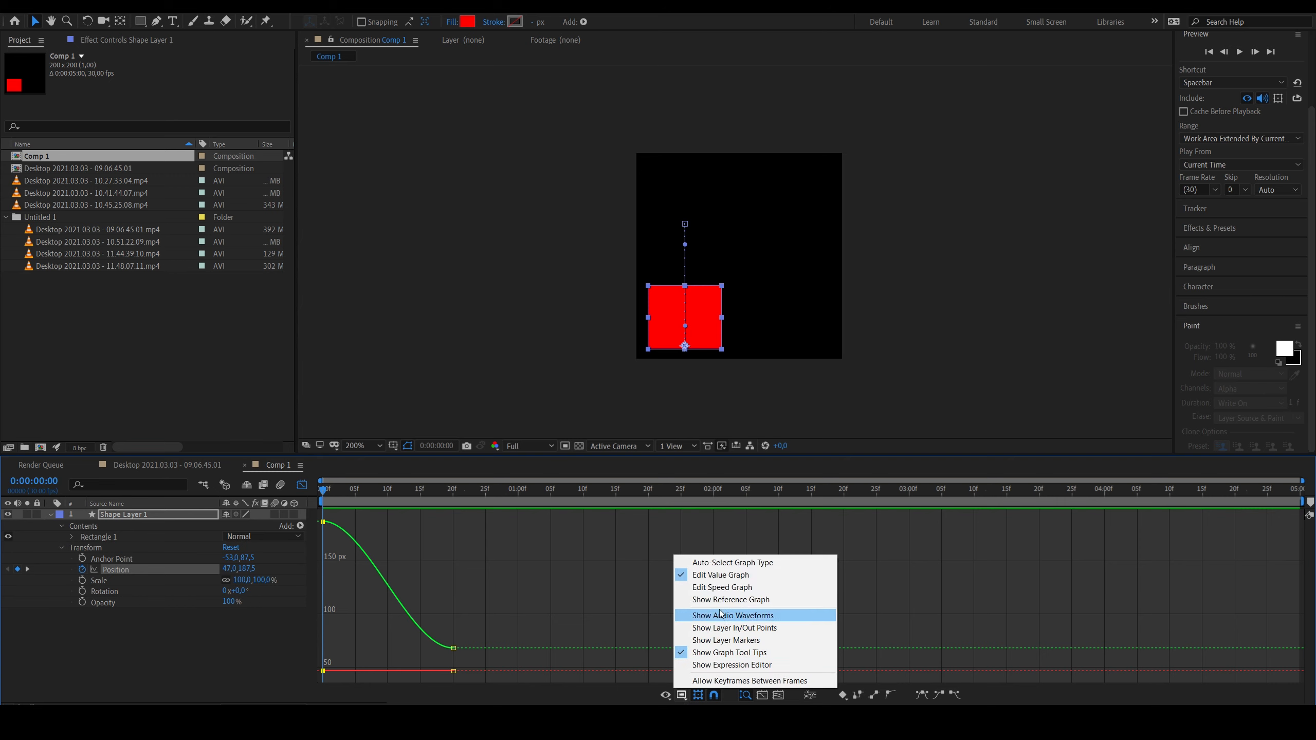
{"action": "left_click", "coordinate": [730, 588]}
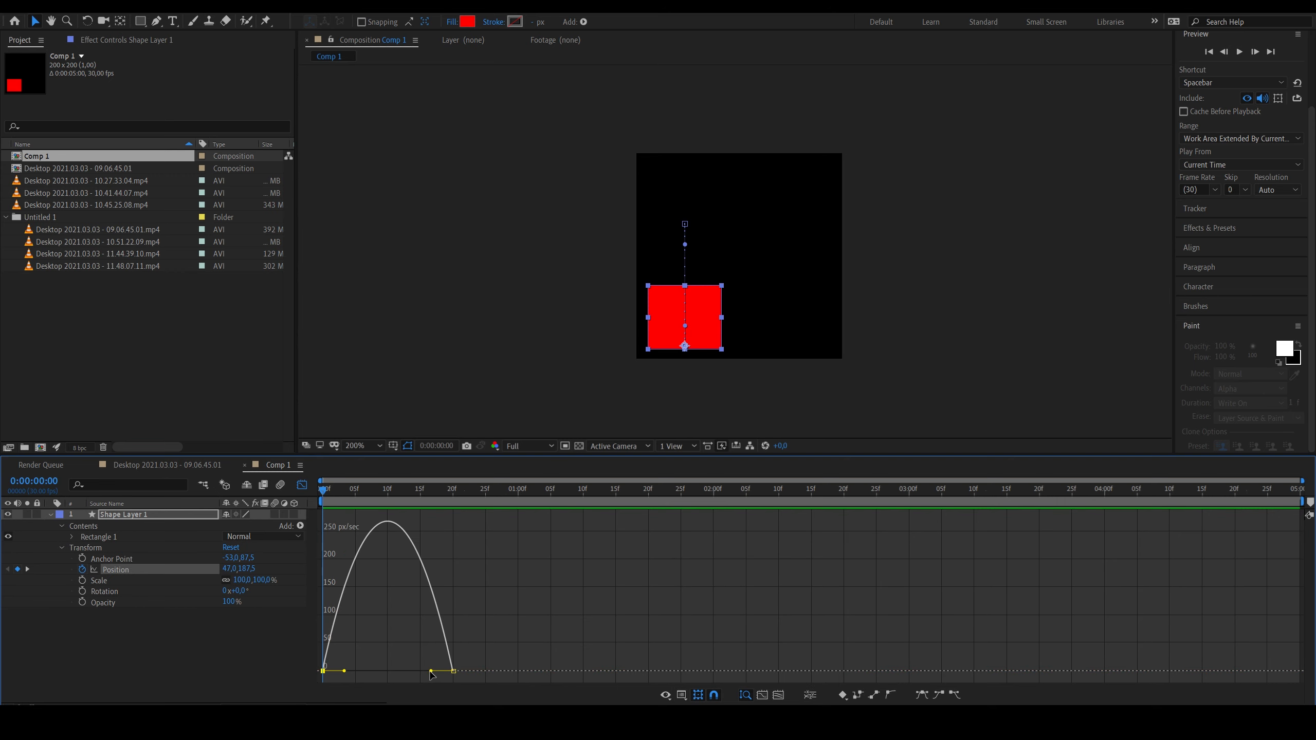
{"action": "left_click_drag", "start_coordinate": [430, 674], "coordinate": [371, 672]}
{"action": "key", "text": "space"}
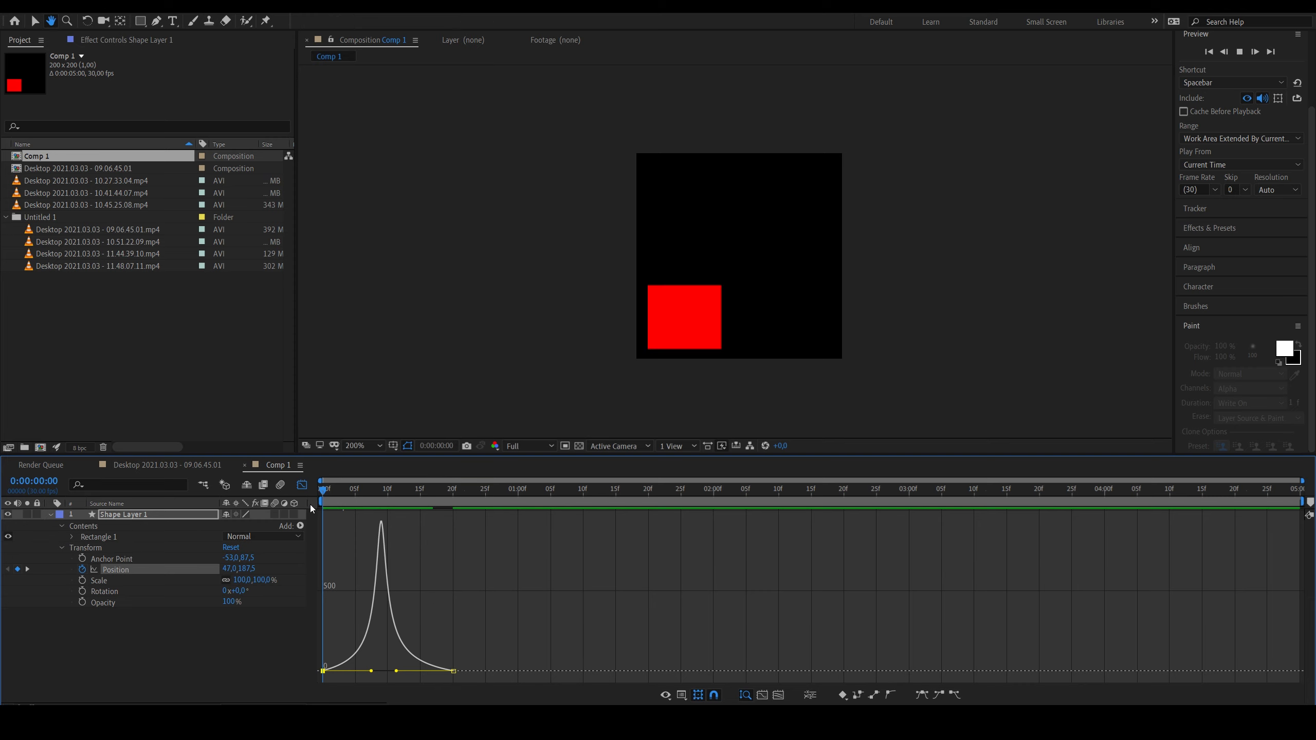
{"action": "key", "text": "space"}
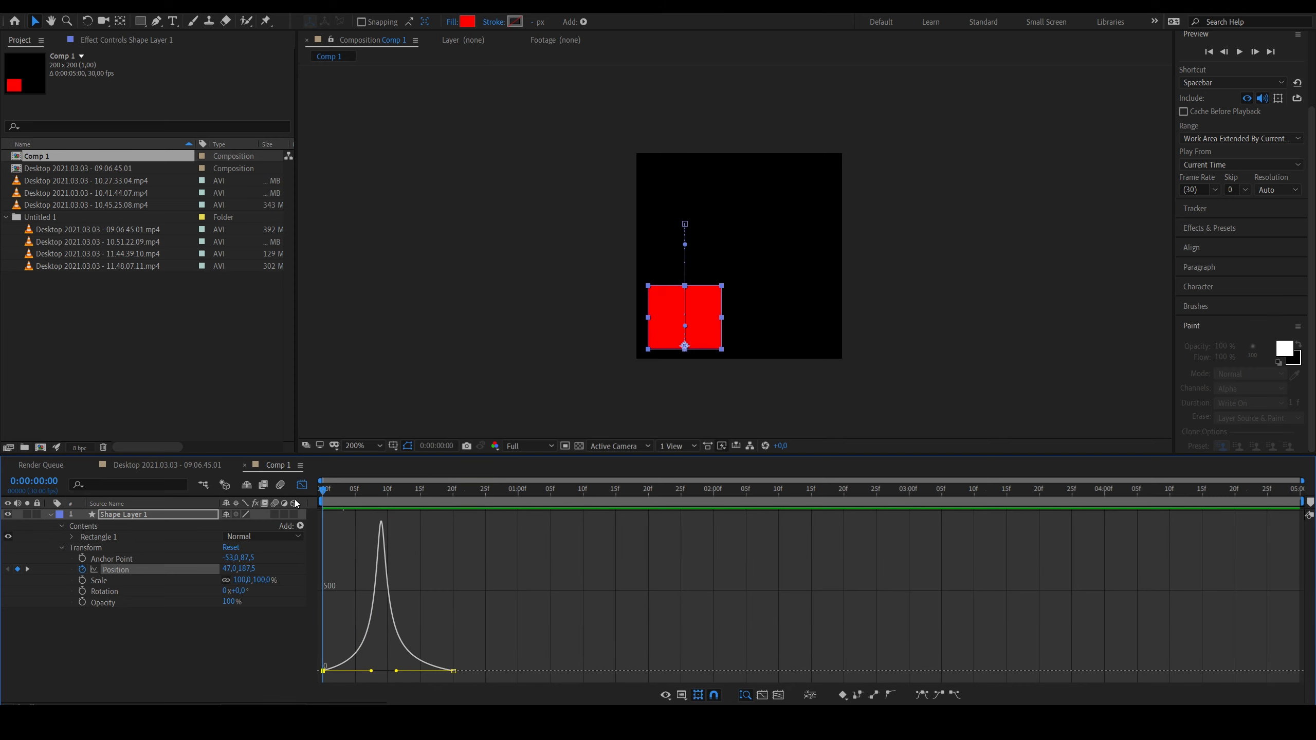
{"action": "key", "text": "space"}
{"action": "key", "text": "space"}
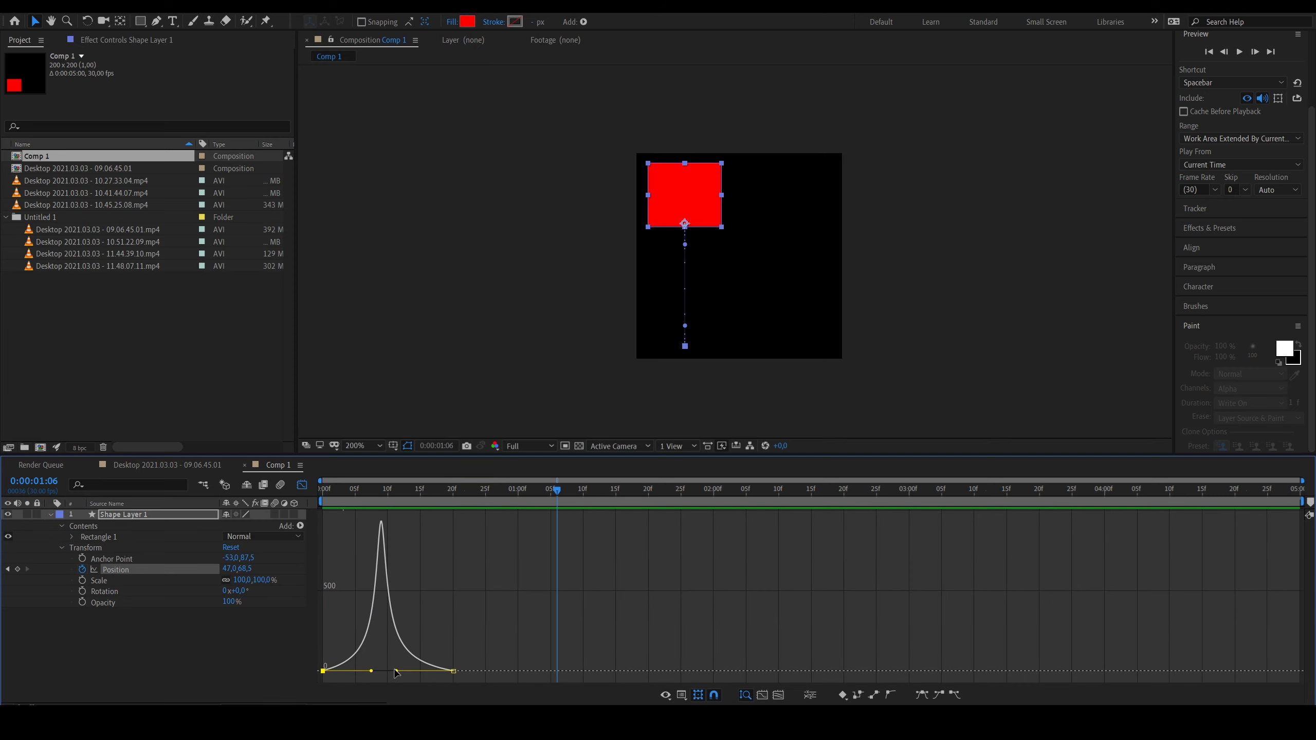
Step: Shorten the end keyframe's influence handle so the speed peaks just before frame 20, and play the result
{"action": "left_click_drag", "start_coordinate": [395, 672], "coordinate": [448, 671]}
{"action": "key", "text": "space"}
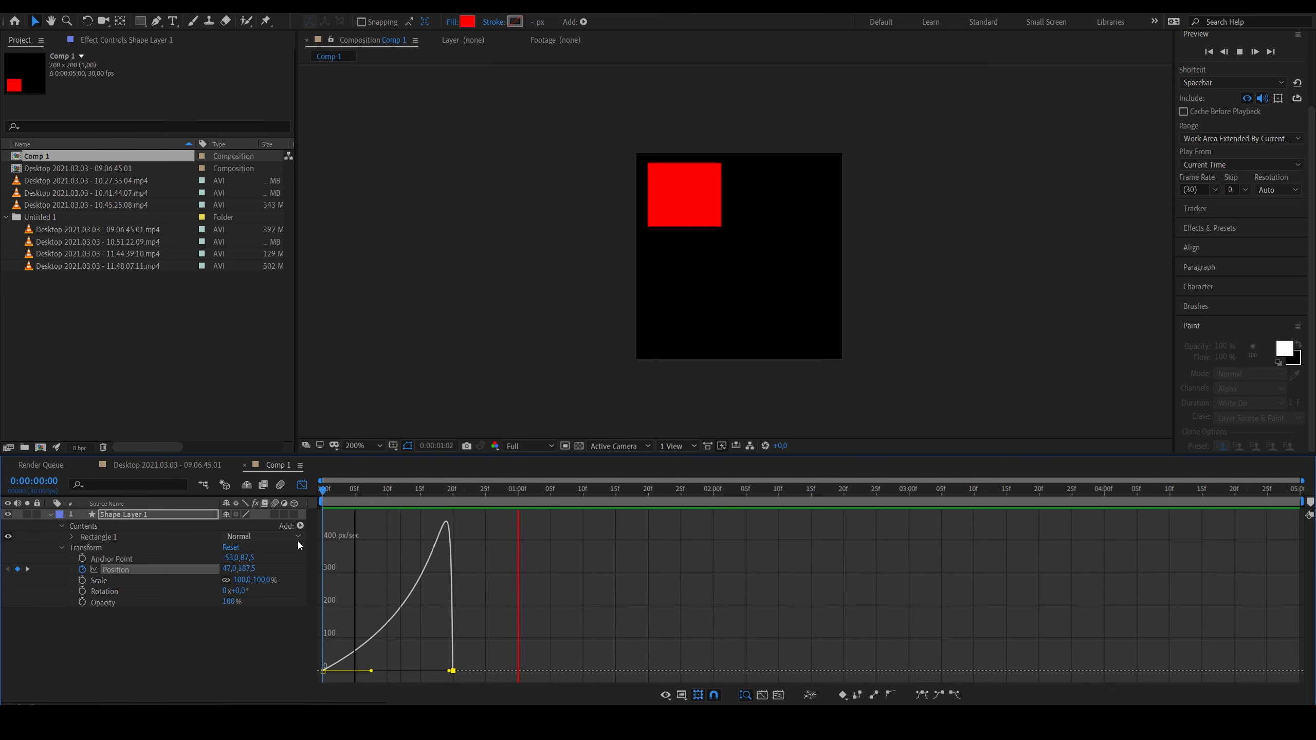
{"action": "key", "text": "space"}
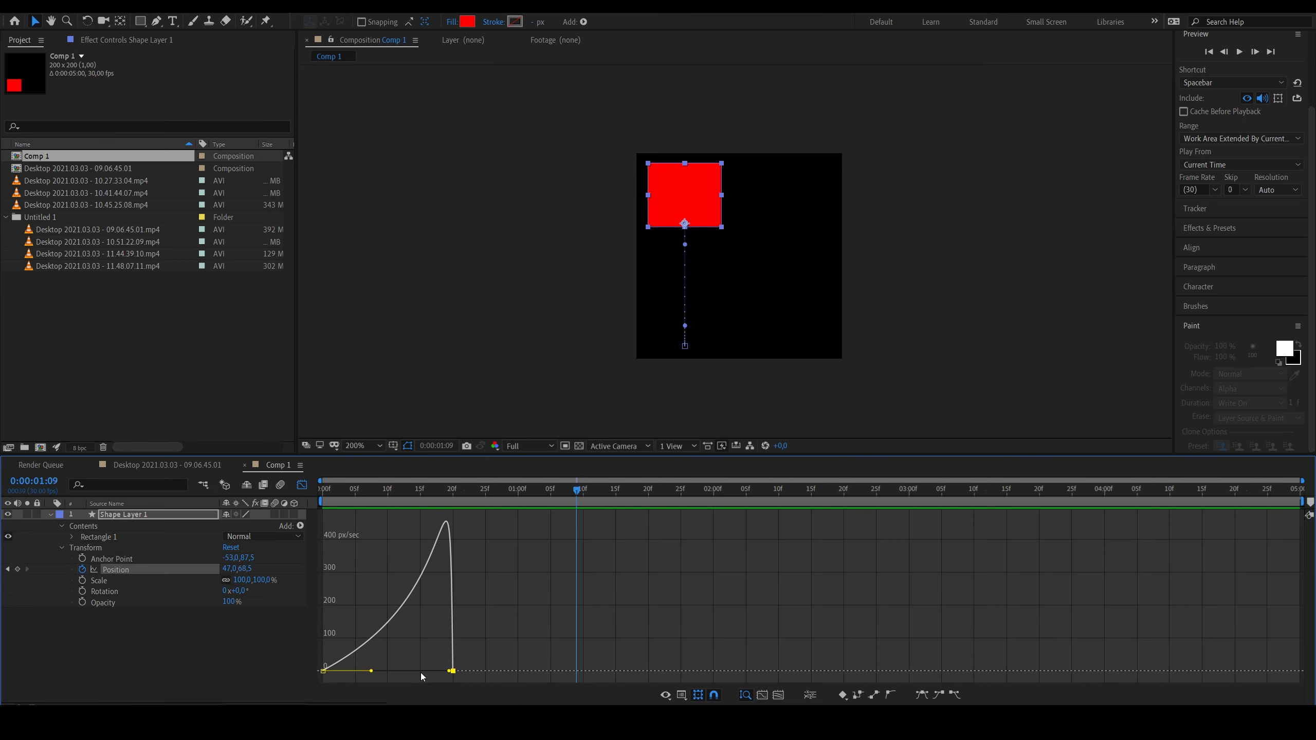
Step: Leave the Graph Editor and check the eased Position keyframes in the layer timeline
{"action": "left_click", "coordinate": [302, 485]}
{"action": "left_click", "coordinate": [344, 599]}
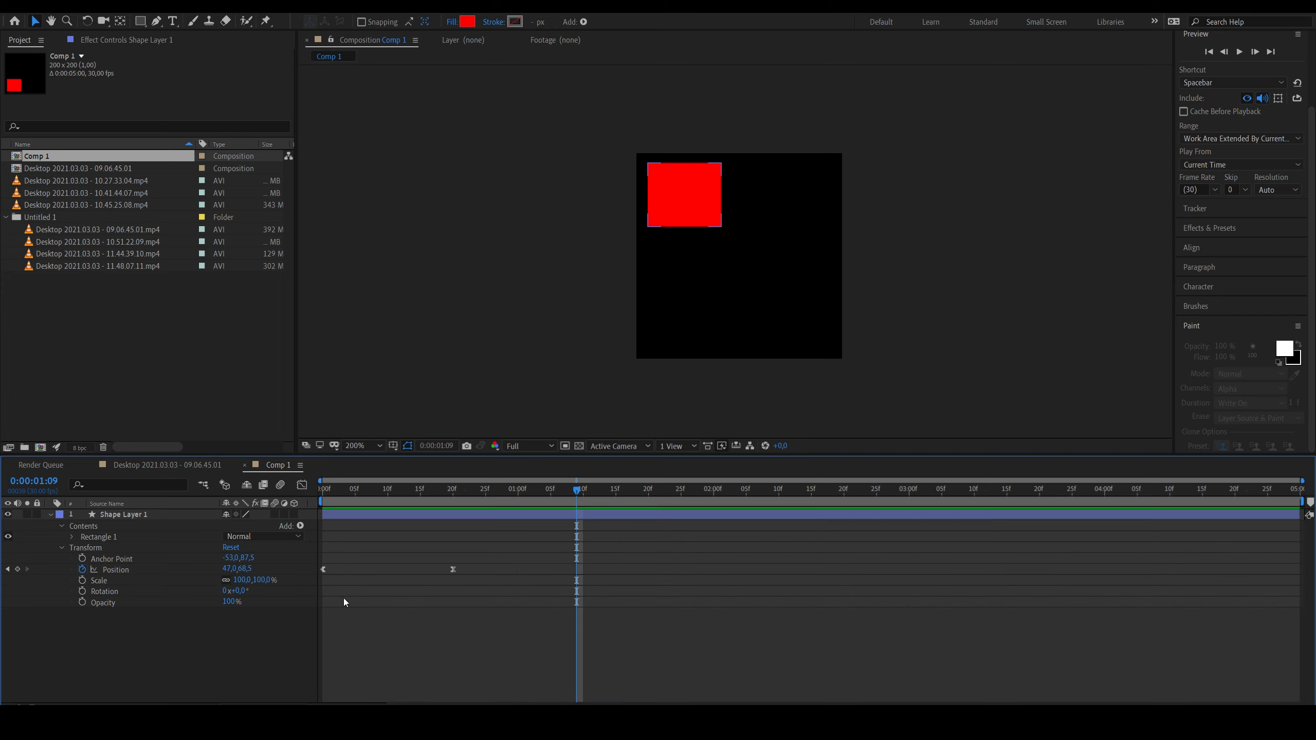
{"action": "left_click", "coordinate": [452, 569]}
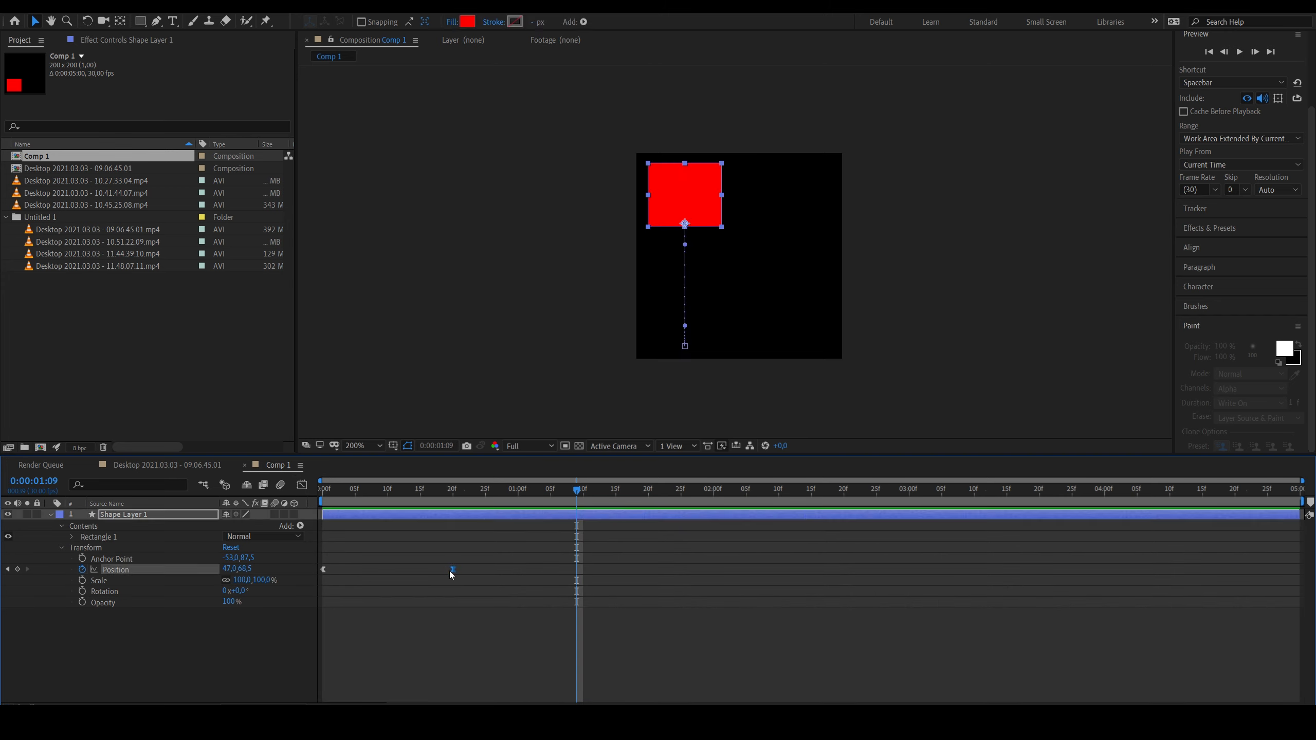
{"action": "left_click", "coordinate": [487, 606]}
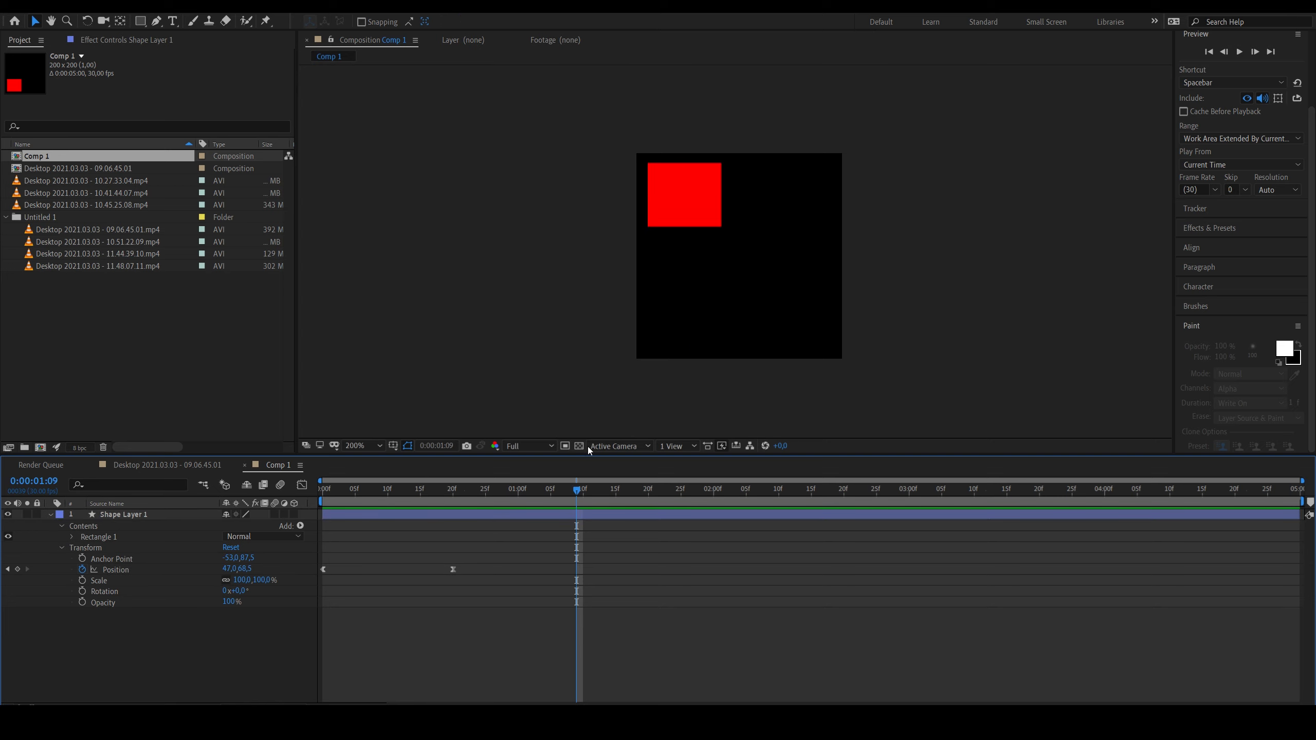
Step: Delete the red square's Position keyframe at 0:00:00:00
{"action": "left_click_drag", "start_coordinate": [577, 491], "coordinate": [322, 491]}
{"action": "left_click", "coordinate": [678, 306]}
{"action": "key", "text": "Delete"}
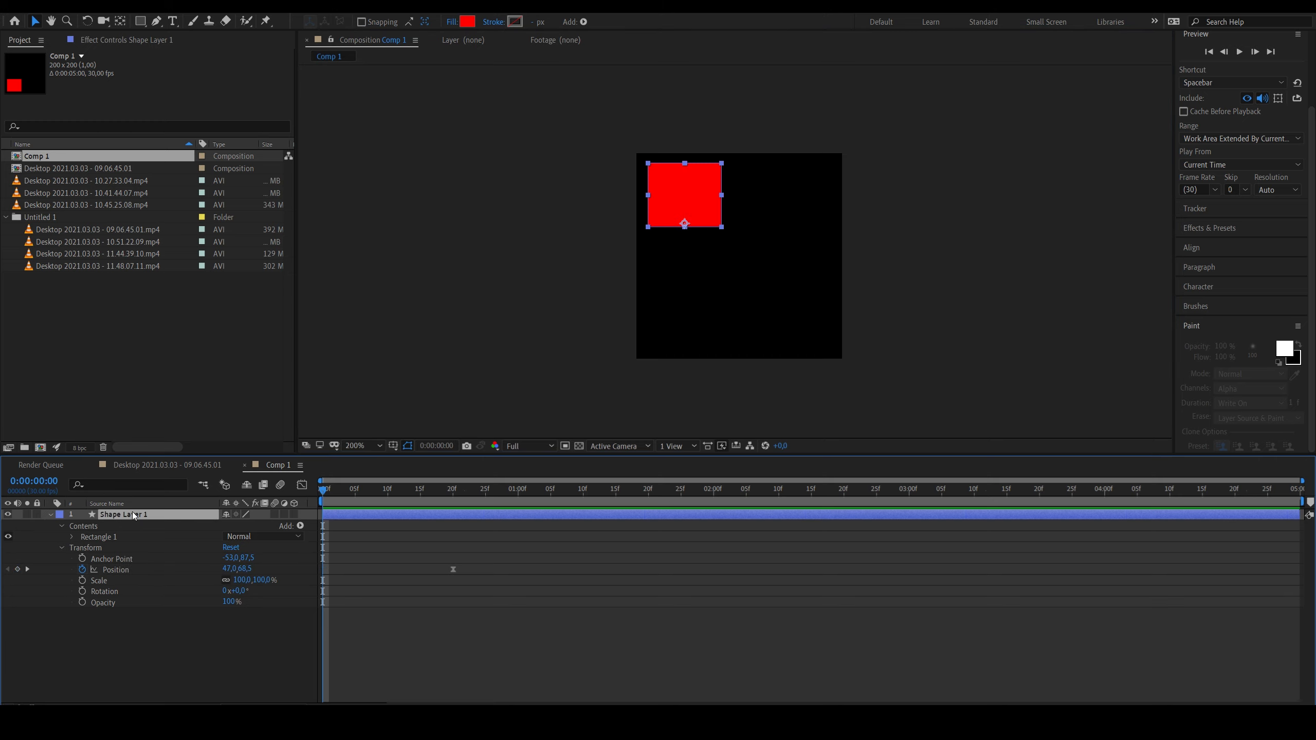
Step: Delete the red square's layer and draw a filled red arrow pointing up, about 65 px tall arrowless of stroke, with the Pen tool
{"action": "key", "text": "Delete"}
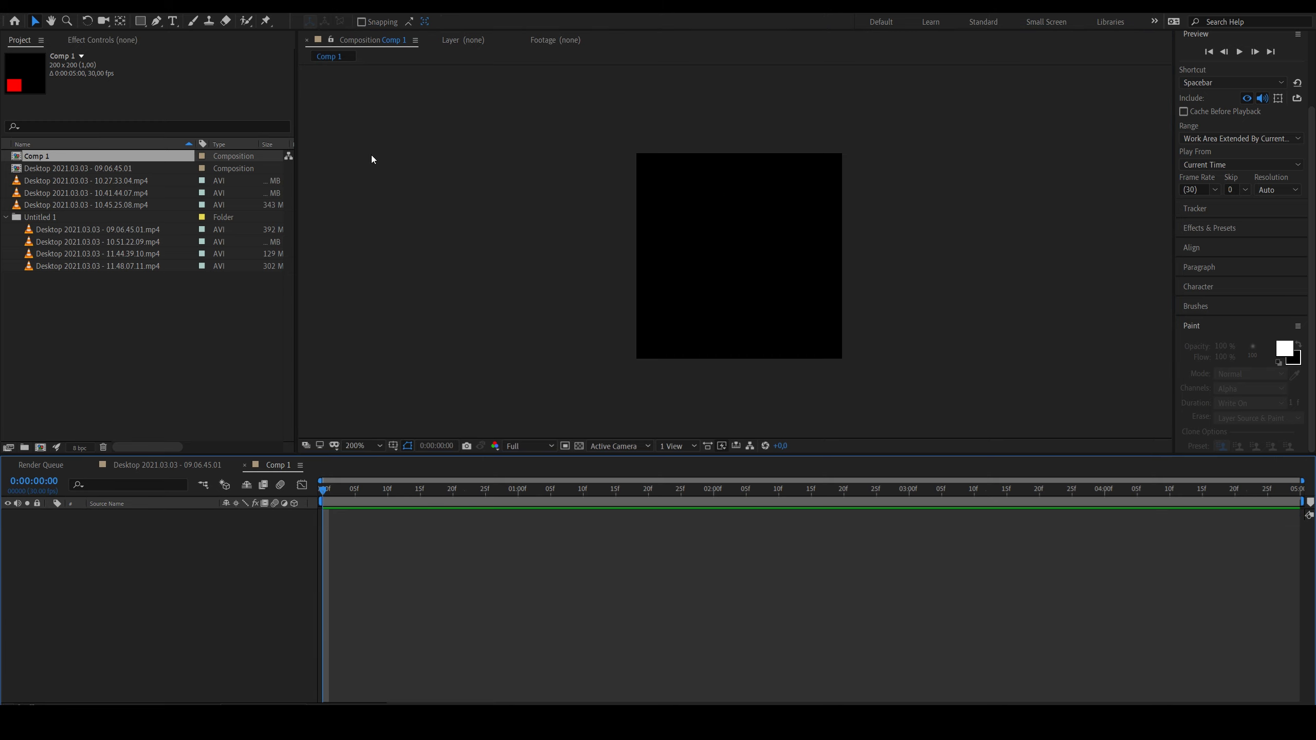
{"action": "left_click", "coordinate": [156, 20]}
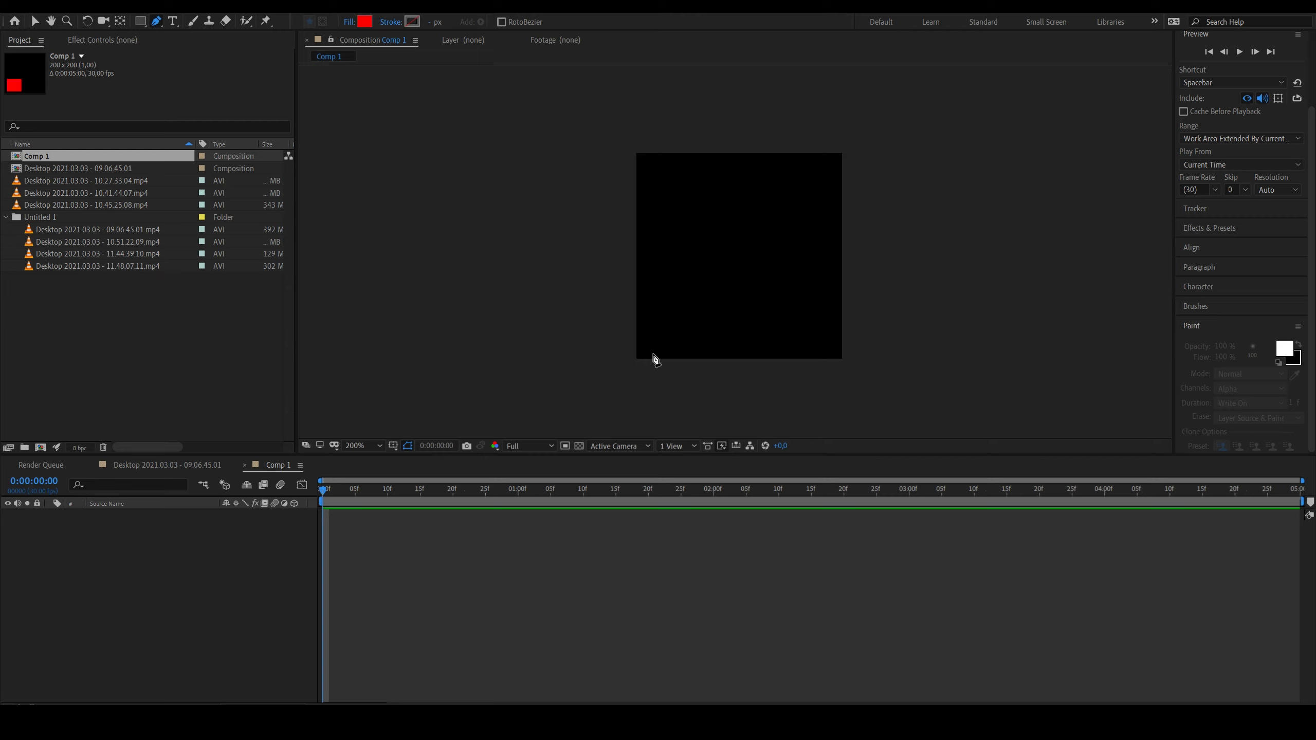
{"action": "left_click", "coordinate": [682, 352]}
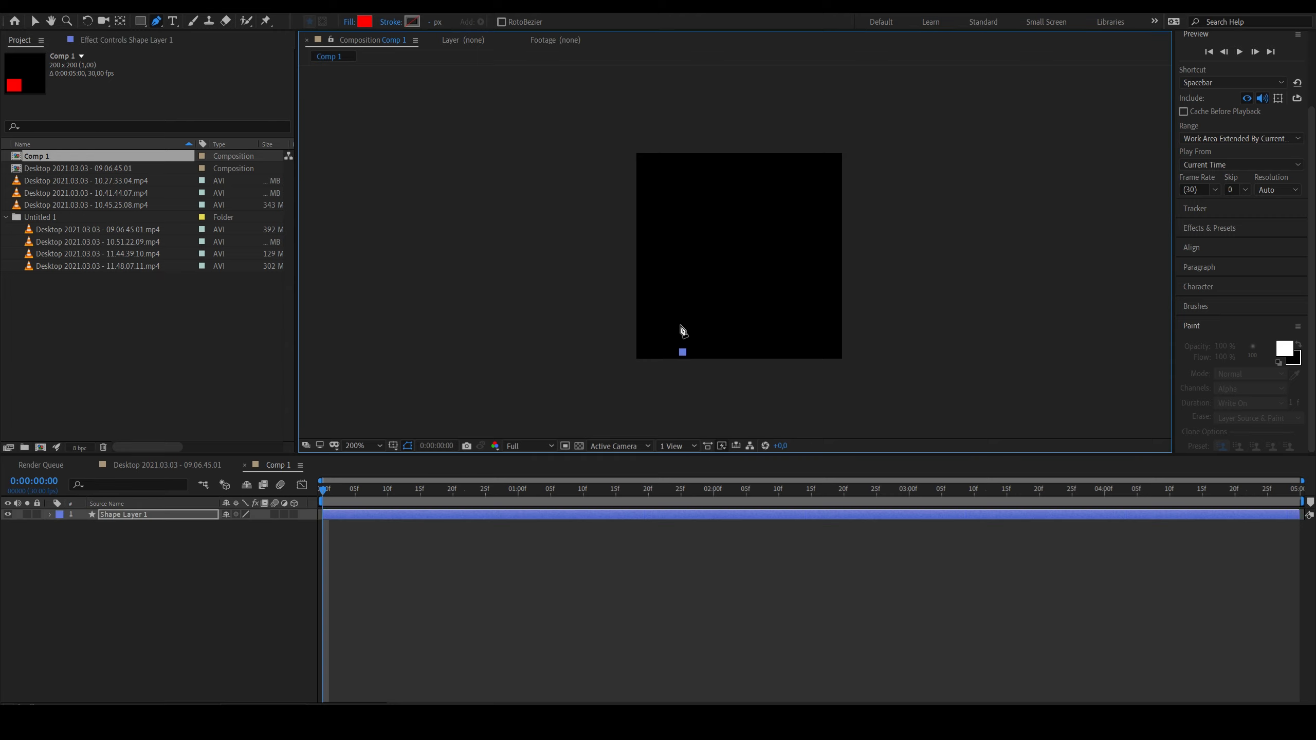
{"action": "left_click", "coordinate": [683, 278]}
{"action": "left_click", "coordinate": [654, 274]}
{"action": "left_click", "coordinate": [705, 186]}
{"action": "left_click", "coordinate": [748, 269]}
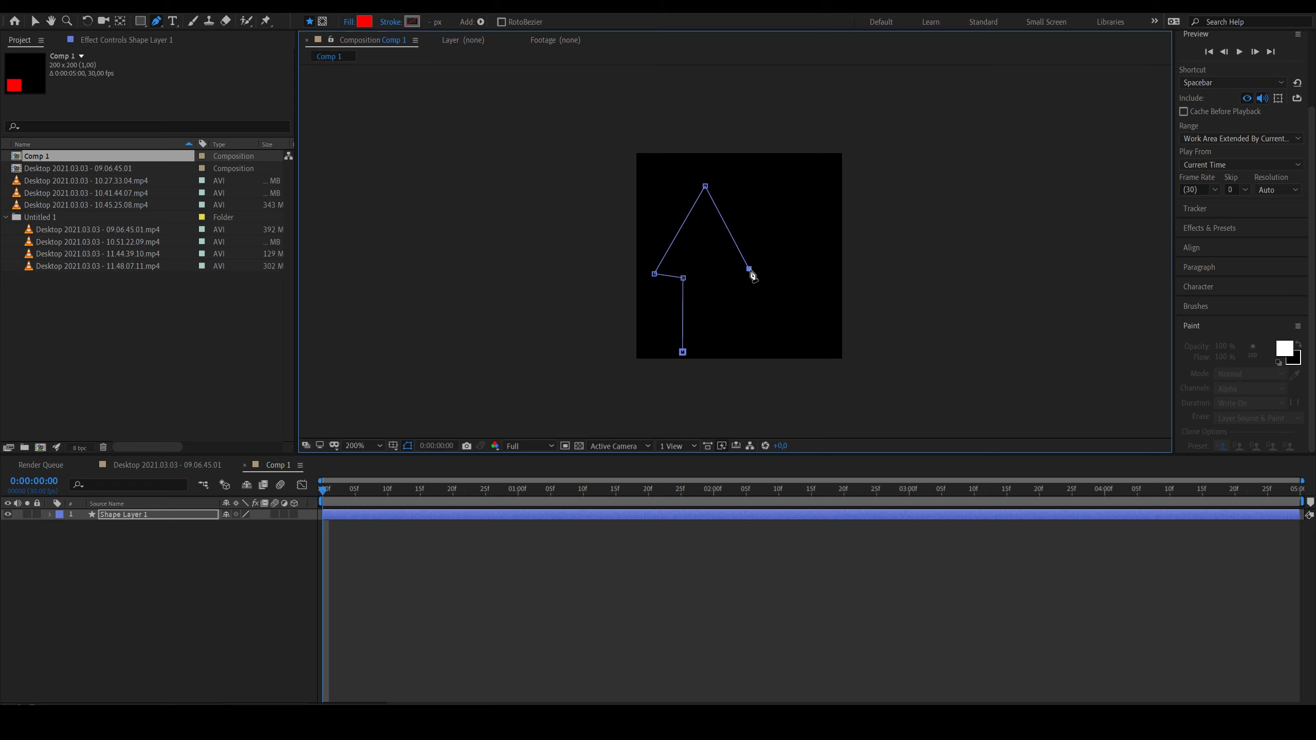
{"action": "left_click", "coordinate": [719, 275]}
{"action": "left_click", "coordinate": [726, 354]}
{"action": "left_click", "coordinate": [682, 352]}
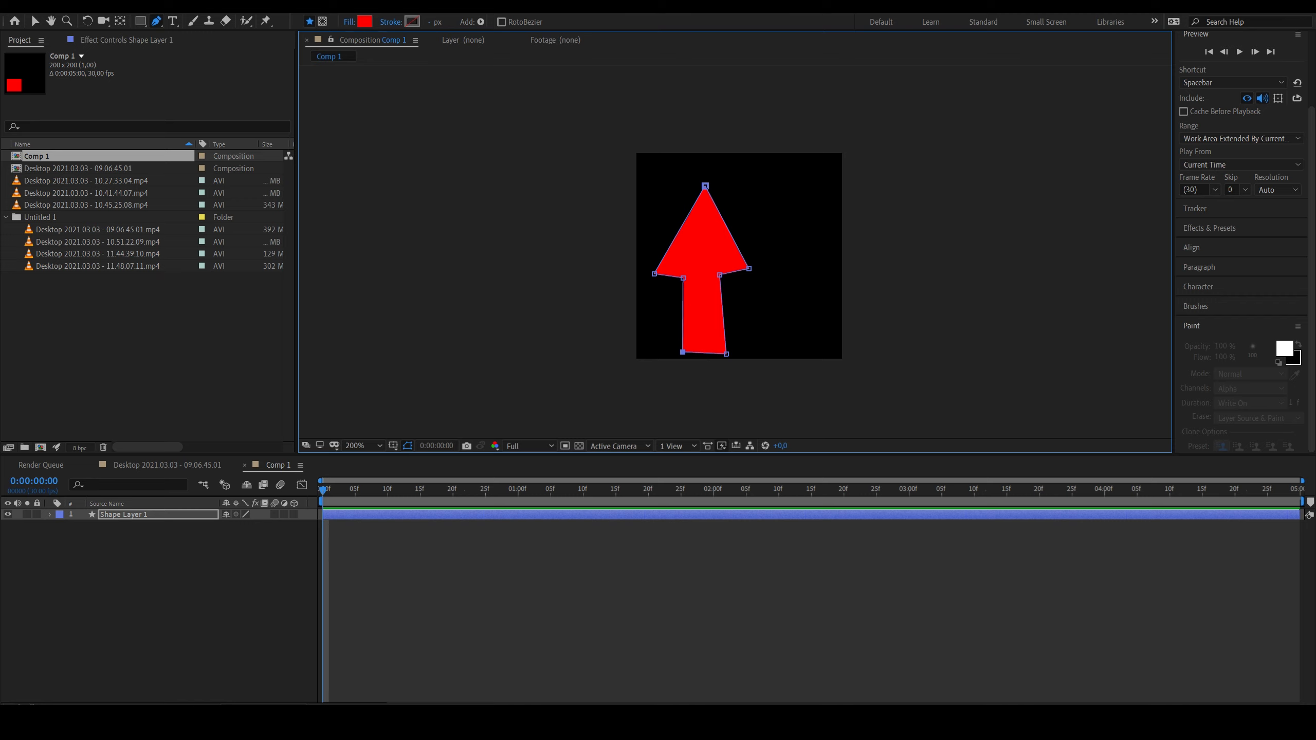
{"action": "left_click", "coordinate": [35, 21]}
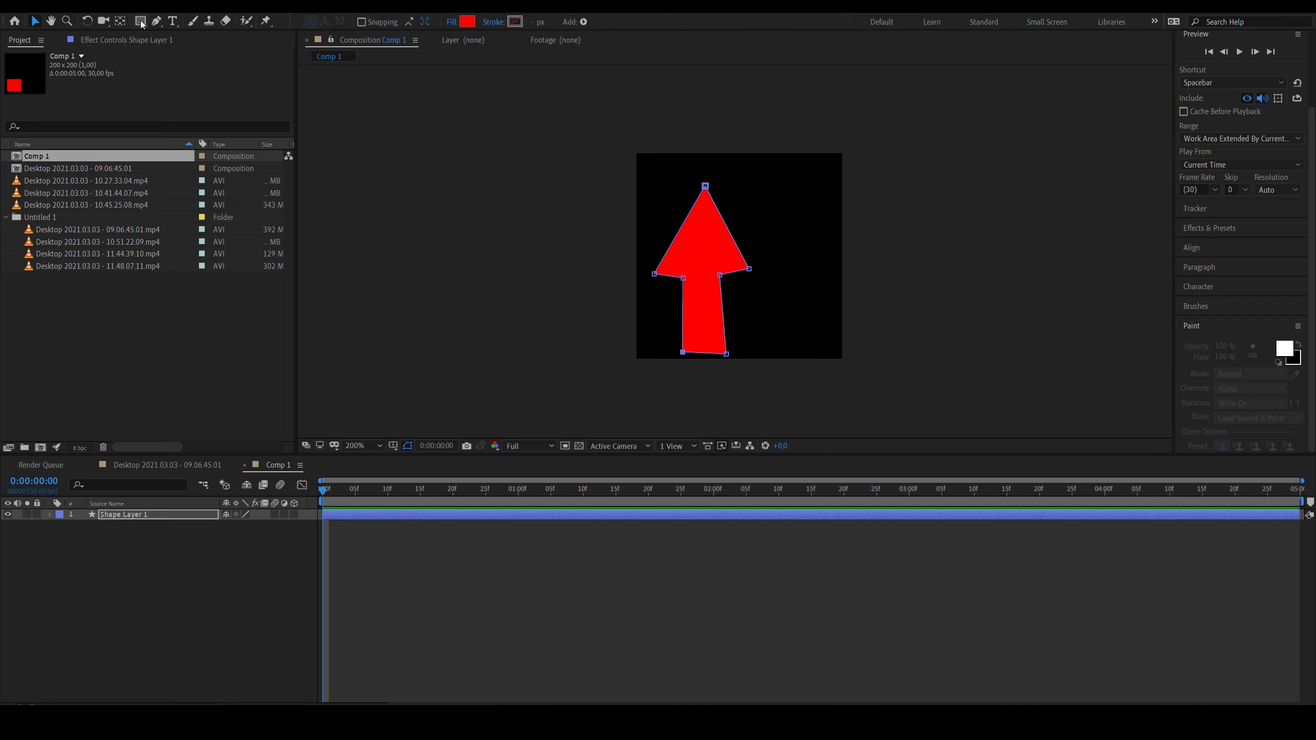
{"action": "left_click", "coordinate": [468, 308]}
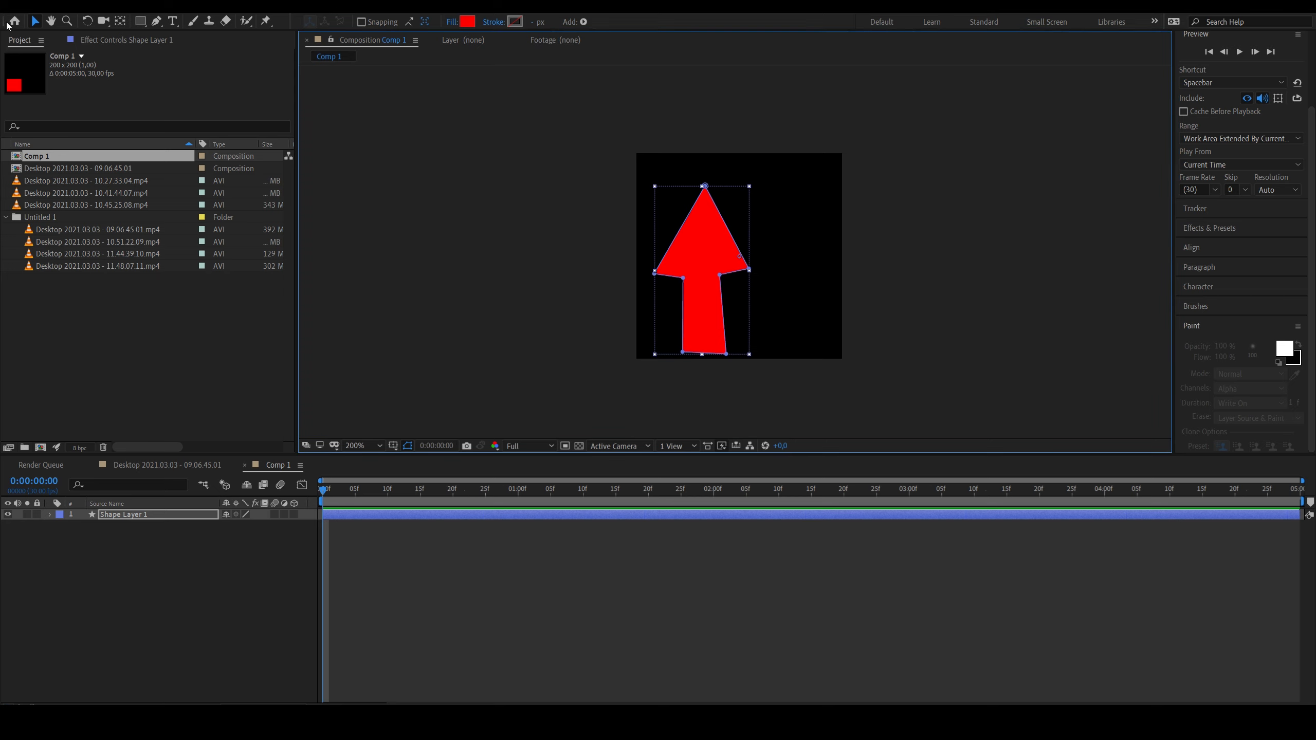
Step: Keyframe the arrow layer's Position at 0:00:00:00 and at frame 6, moving the arrow diagonally up and to the right
{"action": "left_click", "coordinate": [49, 514]}
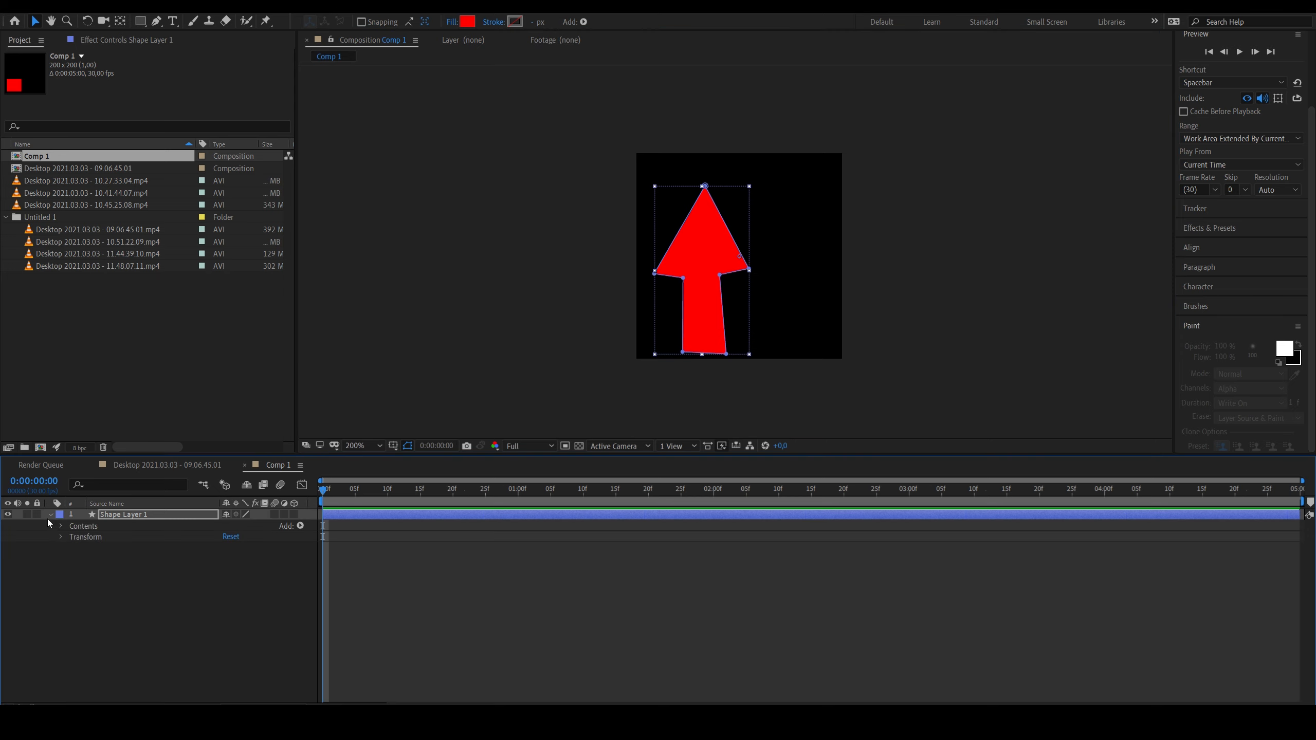
{"action": "left_click", "coordinate": [61, 537]}
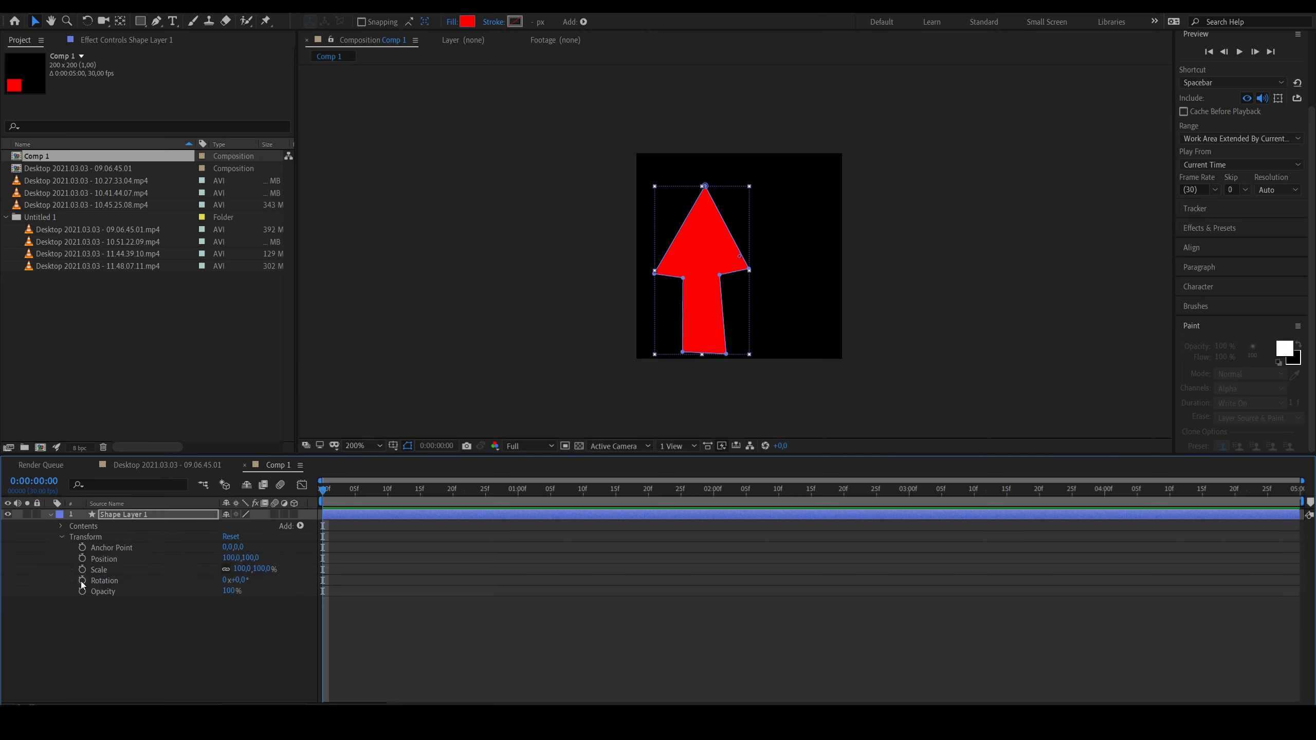
{"action": "left_click", "coordinate": [82, 558]}
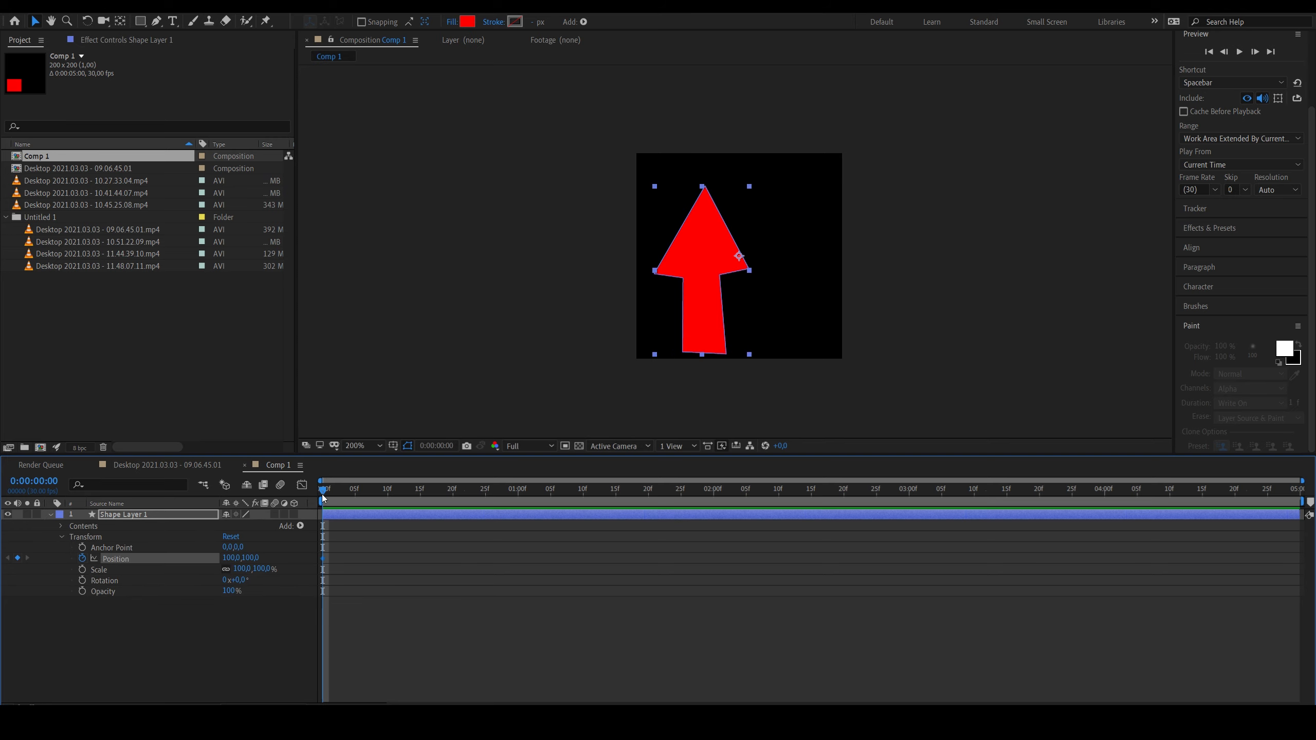
{"action": "left_click_drag", "start_coordinate": [325, 491], "coordinate": [361, 491]}
{"action": "left_click_drag", "start_coordinate": [710, 255], "coordinate": [758, 213]}
{"action": "left_click_drag", "start_coordinate": [373, 487], "coordinate": [324, 489]}
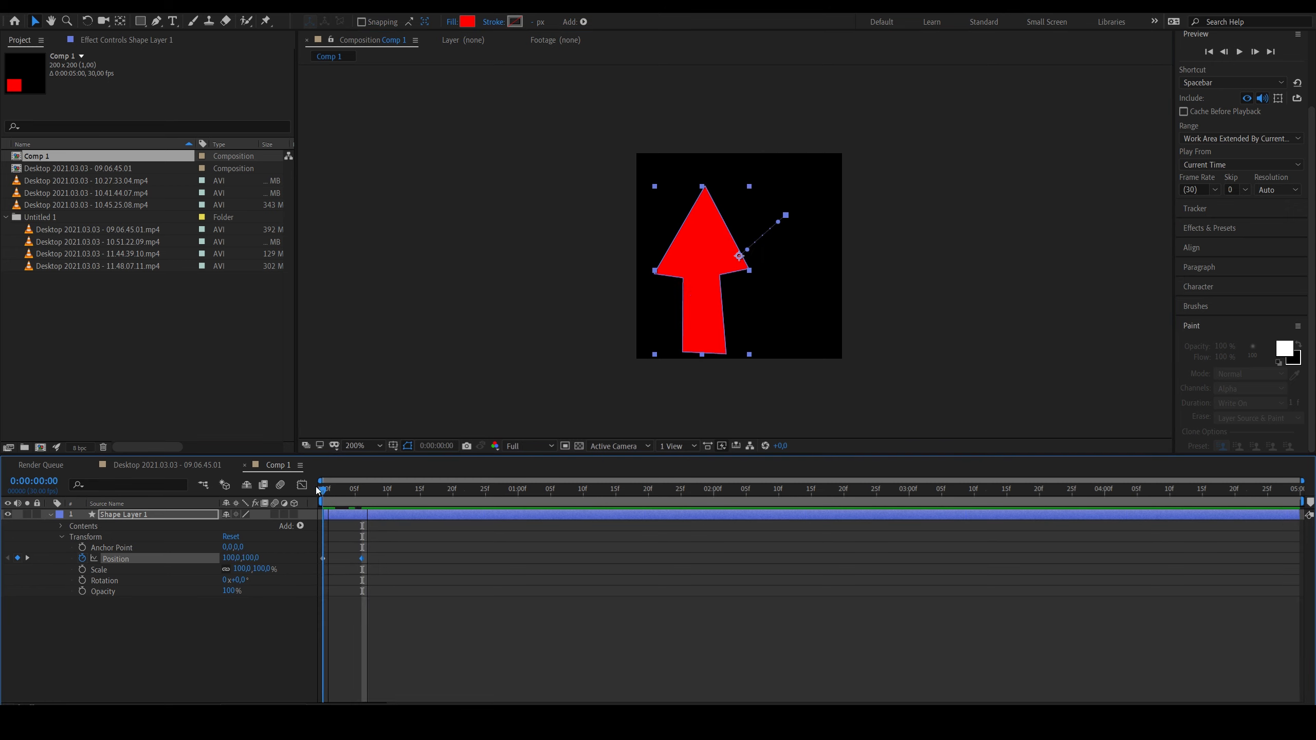
Step: Delete both Position keyframes of the arrow layer
{"action": "left_click_drag", "start_coordinate": [381, 537], "coordinate": [271, 603]}
{"action": "key", "text": "Delete"}
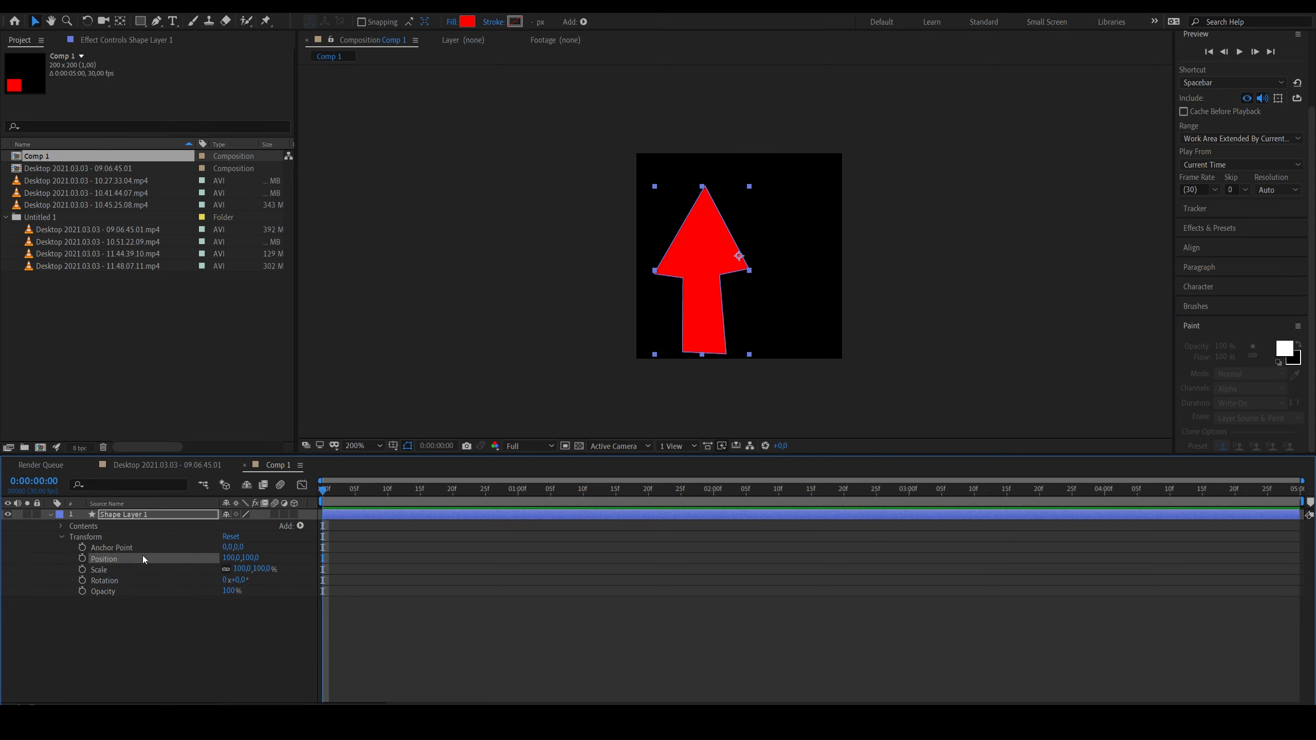
Step: Keyframe the arrow's Path with its tip shifted right at 0:00:00:00 and shifted left at 0:00:00:08, and scrub between them
{"action": "left_click", "coordinate": [61, 525]}
{"action": "left_click", "coordinate": [73, 537]}
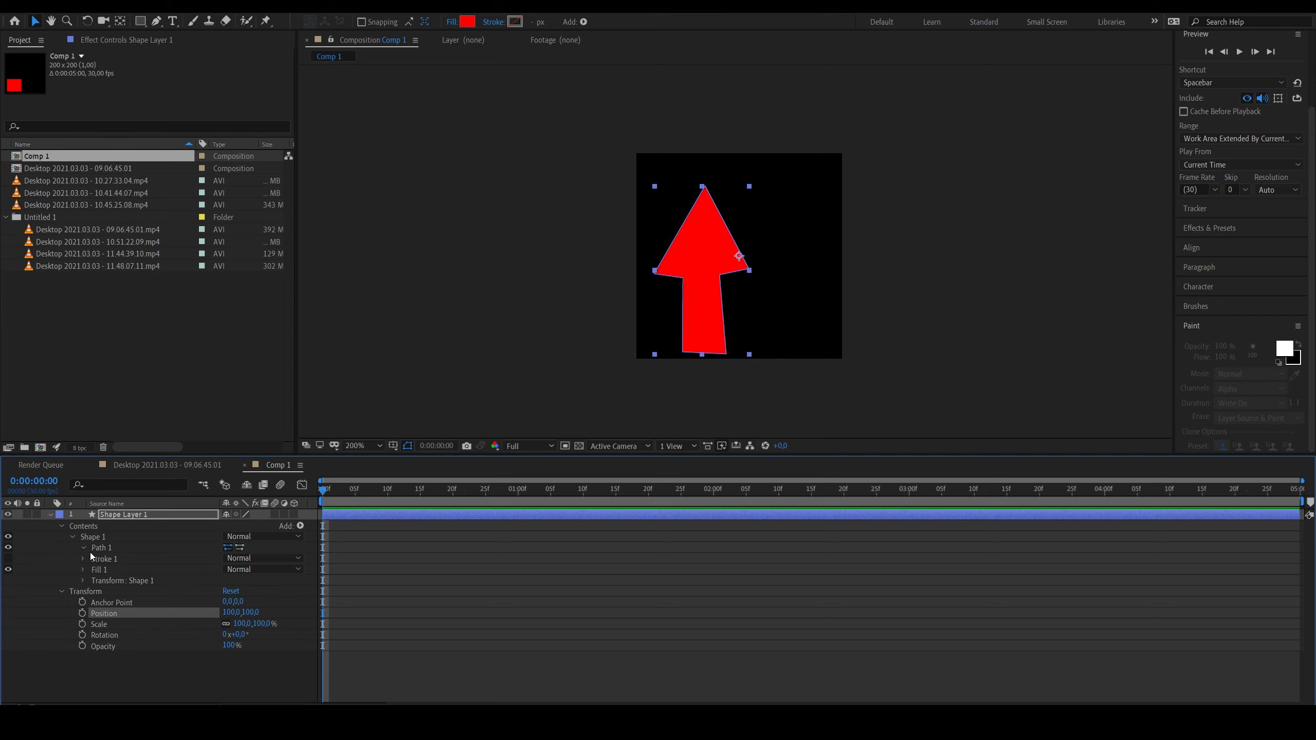
{"action": "left_click", "coordinate": [84, 548]}
{"action": "left_click", "coordinate": [105, 557]}
{"action": "left_click", "coordinate": [718, 240]}
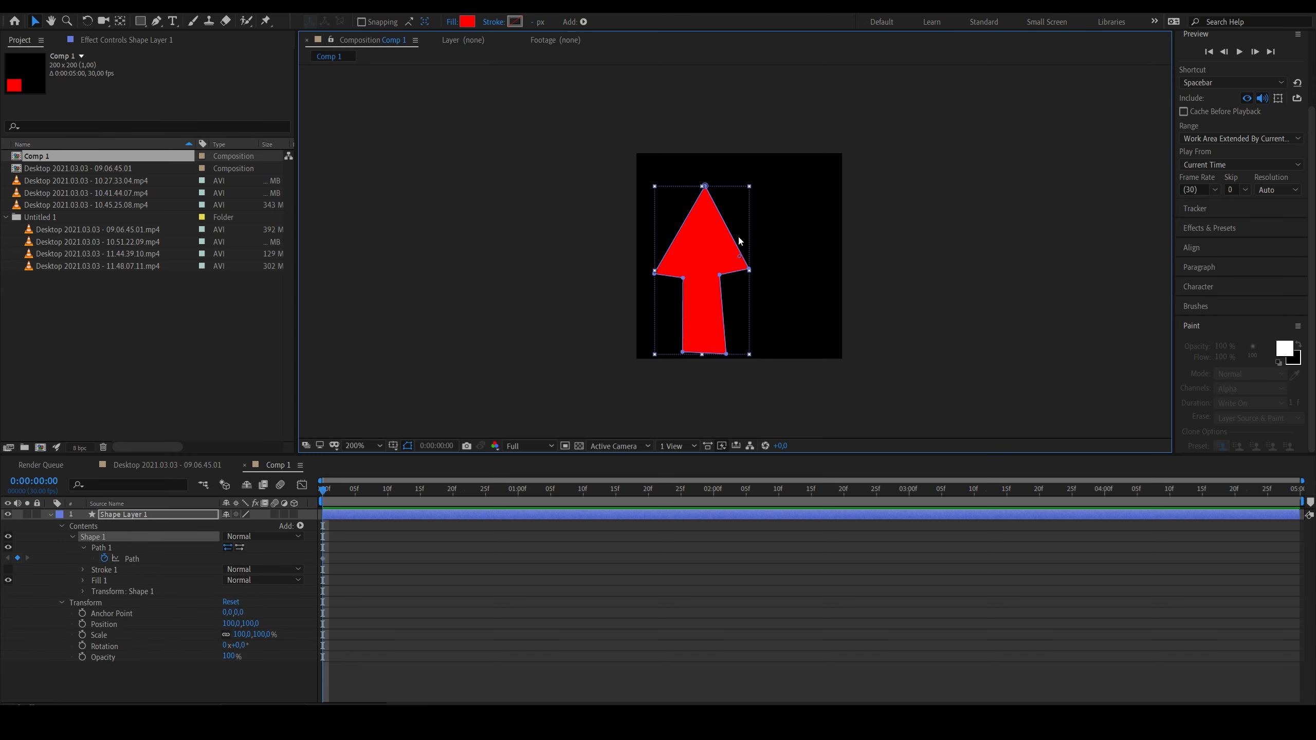
{"action": "left_click_drag", "start_coordinate": [706, 186], "coordinate": [730, 188]}
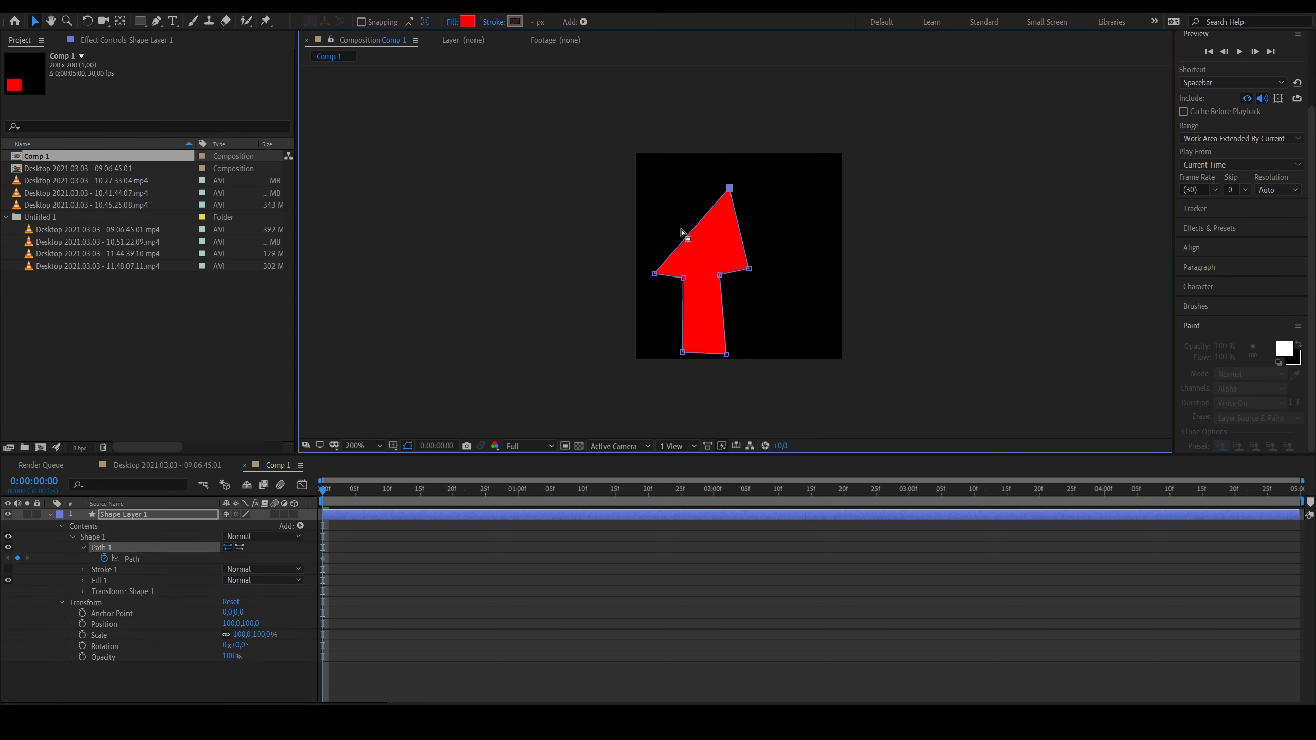
{"action": "left_click_drag", "start_coordinate": [331, 489], "coordinate": [375, 490]}
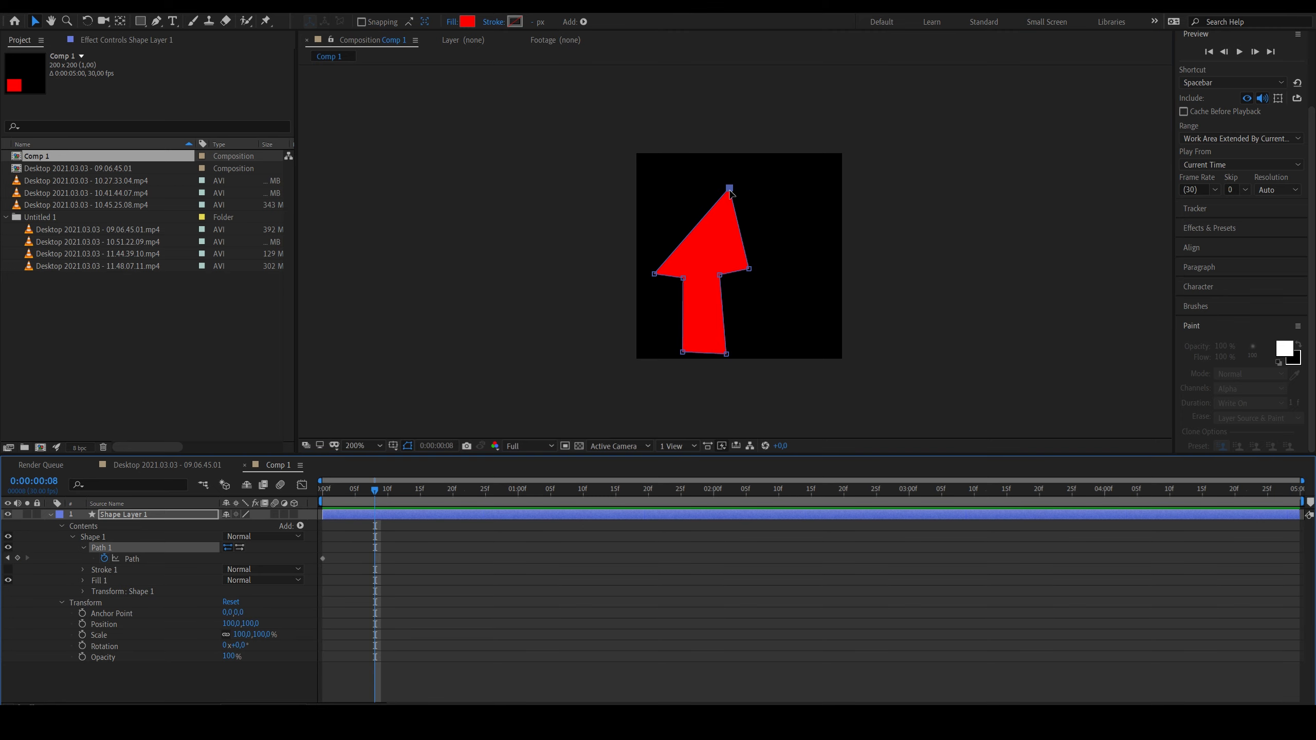
{"action": "left_click_drag", "start_coordinate": [729, 188], "coordinate": [671, 191]}
{"action": "left_click_drag", "start_coordinate": [374, 490], "coordinate": [343, 494]}
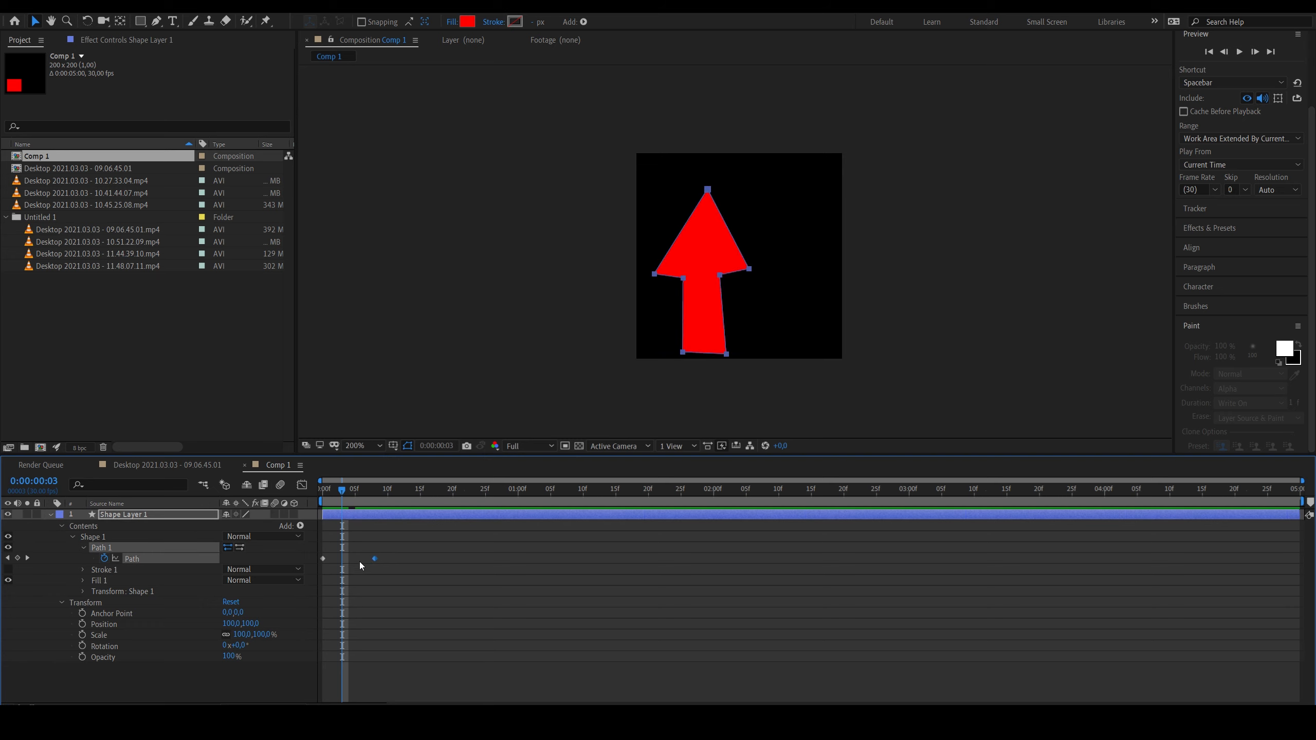
Step: Delete both Path keyframes of the arrow and collapse the layer's Contents group
{"action": "left_click_drag", "start_coordinate": [363, 543], "coordinate": [303, 570]}
{"action": "key", "text": "Delete"}
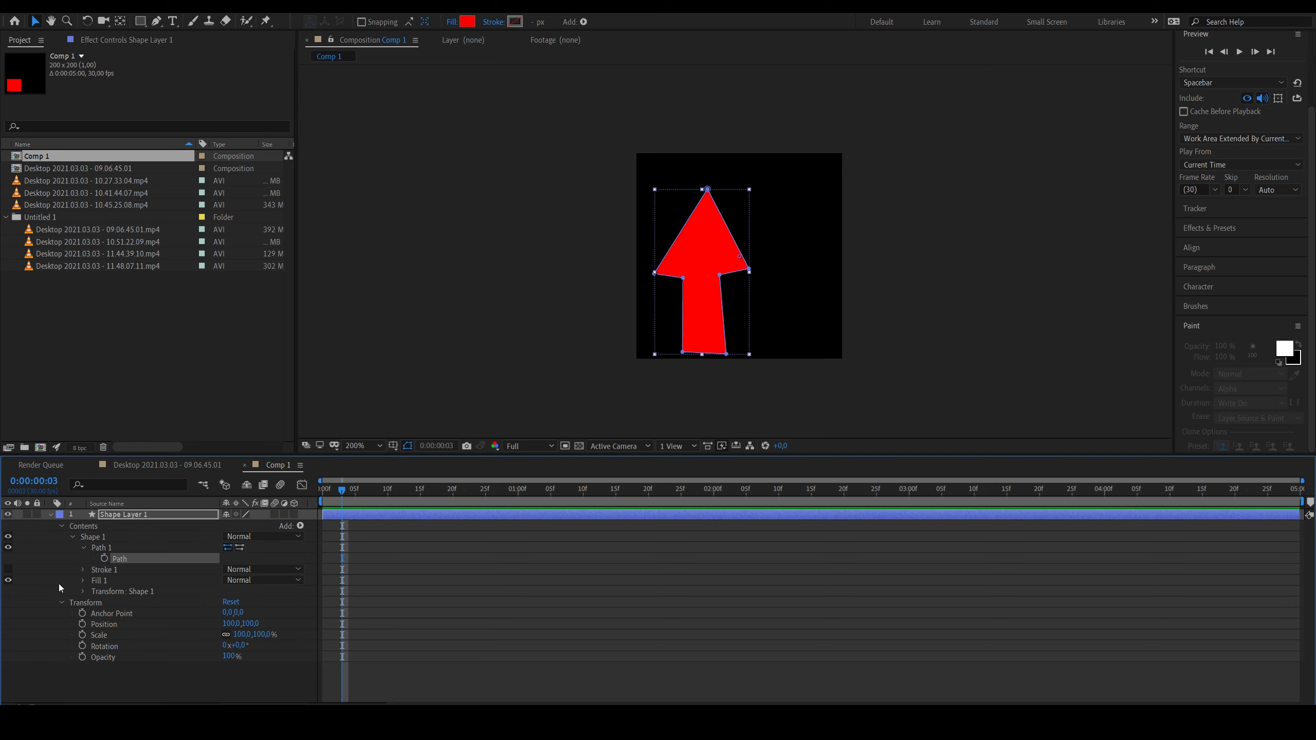
{"action": "left_click", "coordinate": [61, 526]}
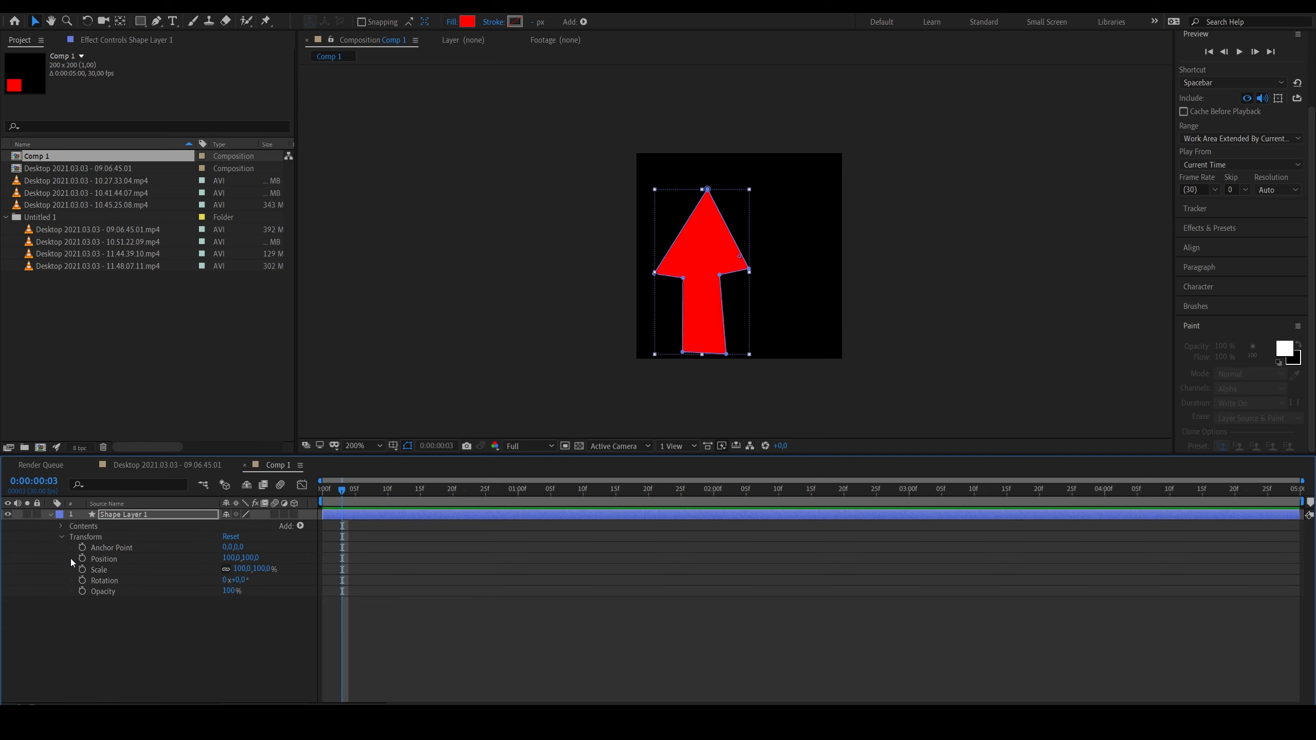
Step: Add a Twist operator to the arrow shape and set its Angle to 90
{"action": "left_click", "coordinate": [301, 525]}
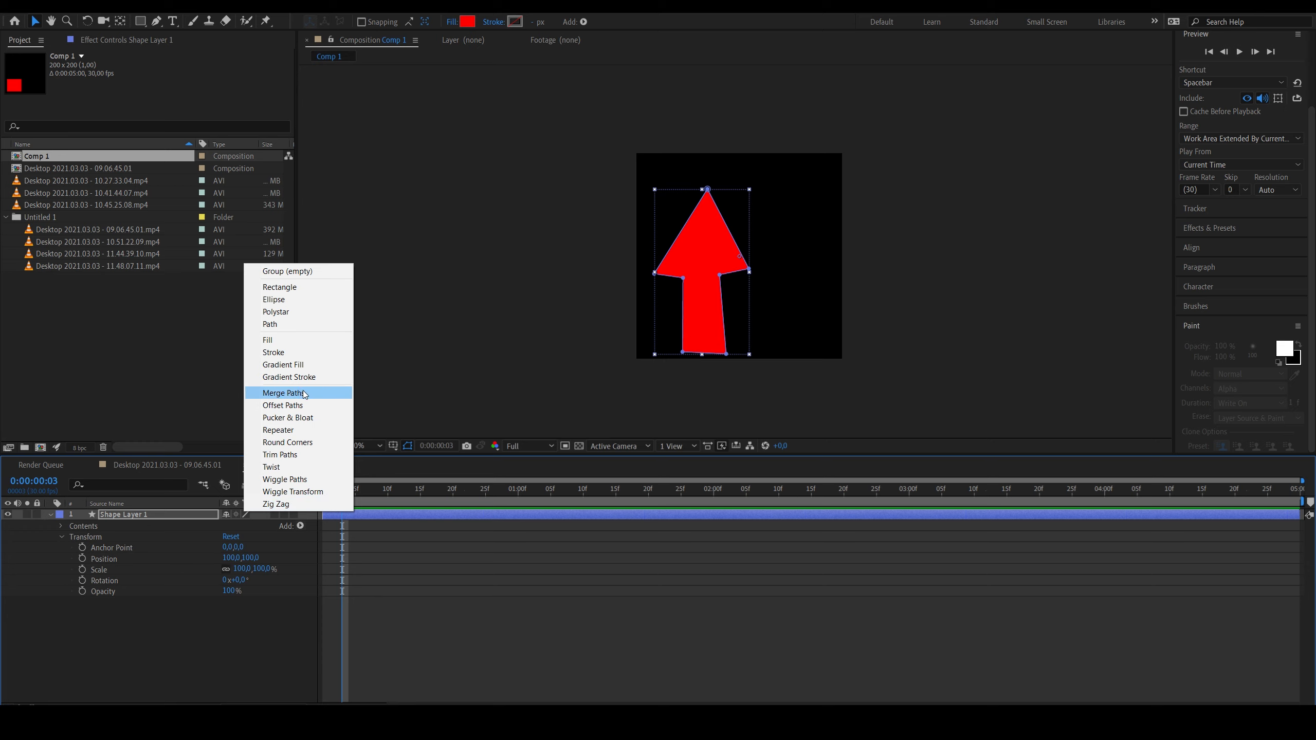
{"action": "left_click", "coordinate": [291, 467]}
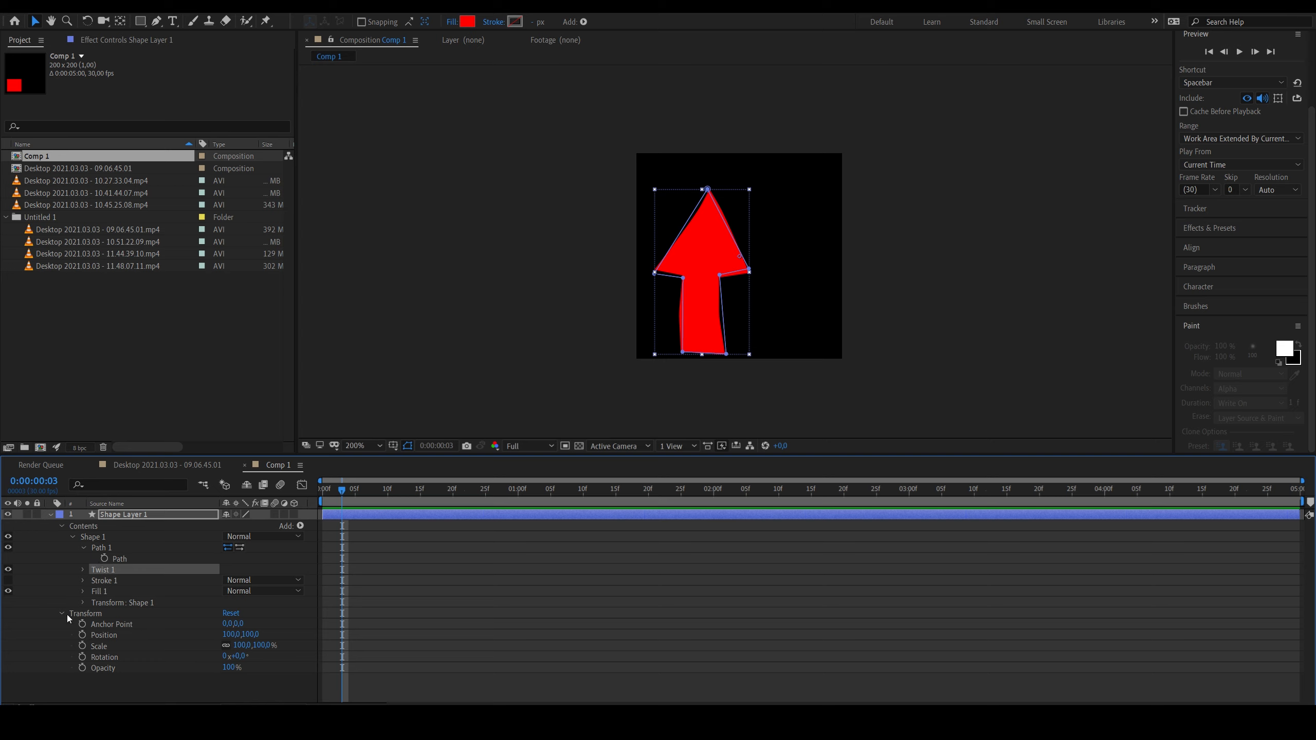
{"action": "left_click", "coordinate": [82, 569]}
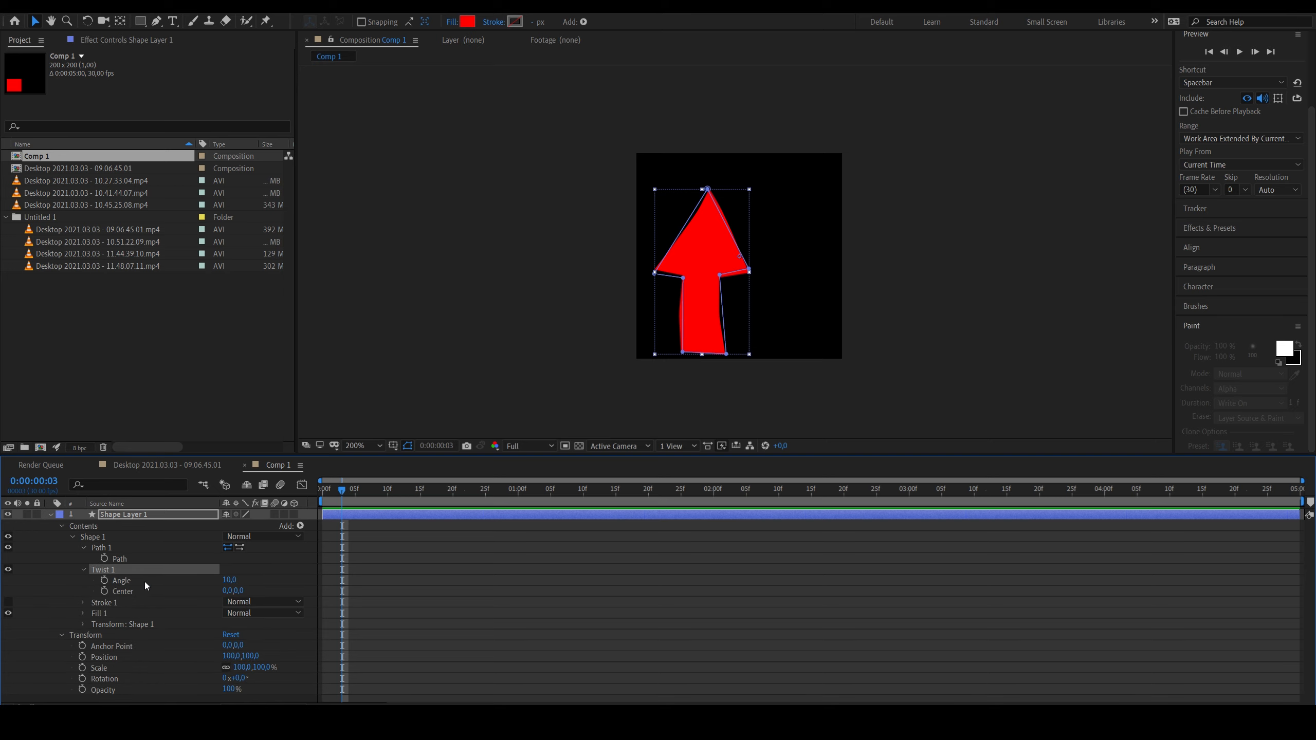
{"action": "left_click_drag", "start_coordinate": [232, 580], "coordinate": [290, 585]}
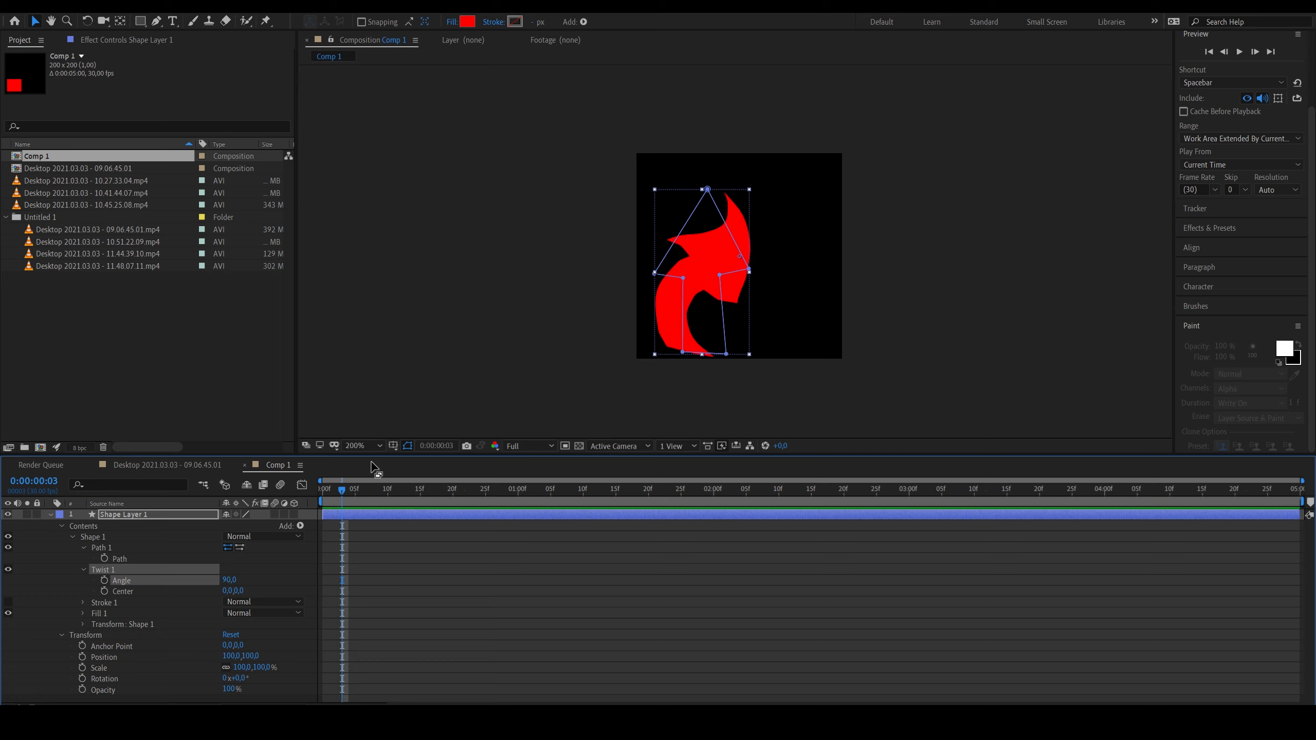
Step: View the composition at 100% and set the Twist Angle to 299
{"action": "left_click", "coordinate": [382, 446]}
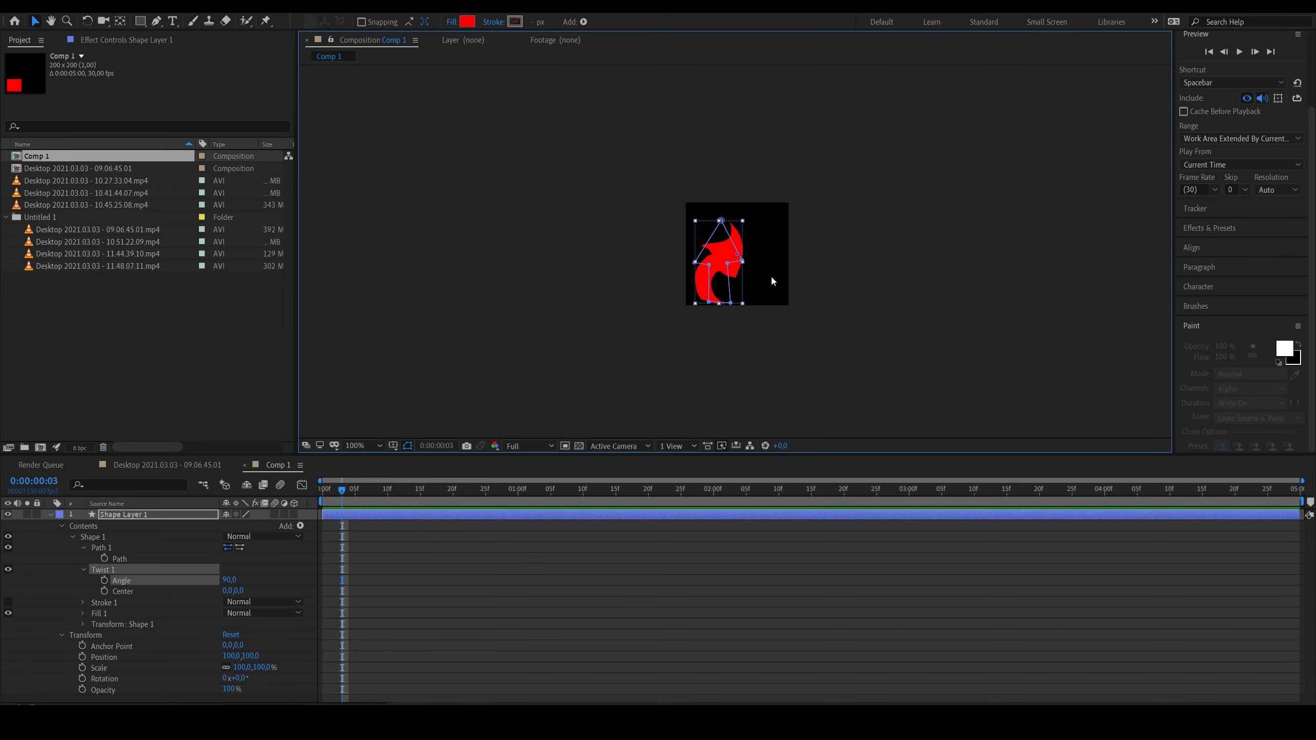
{"action": "key", "text": "ctrl+shift+a"}
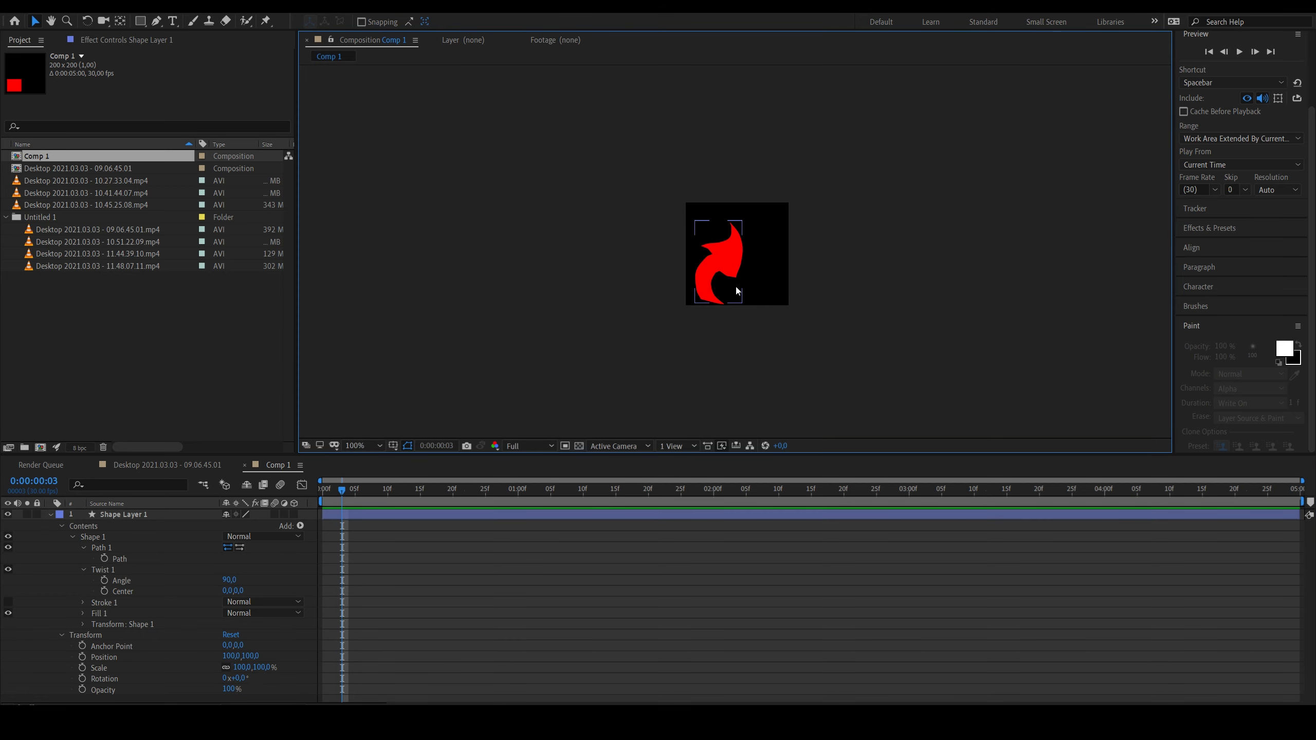
{"action": "left_click", "coordinate": [692, 181]}
{"action": "left_click", "coordinate": [727, 264]}
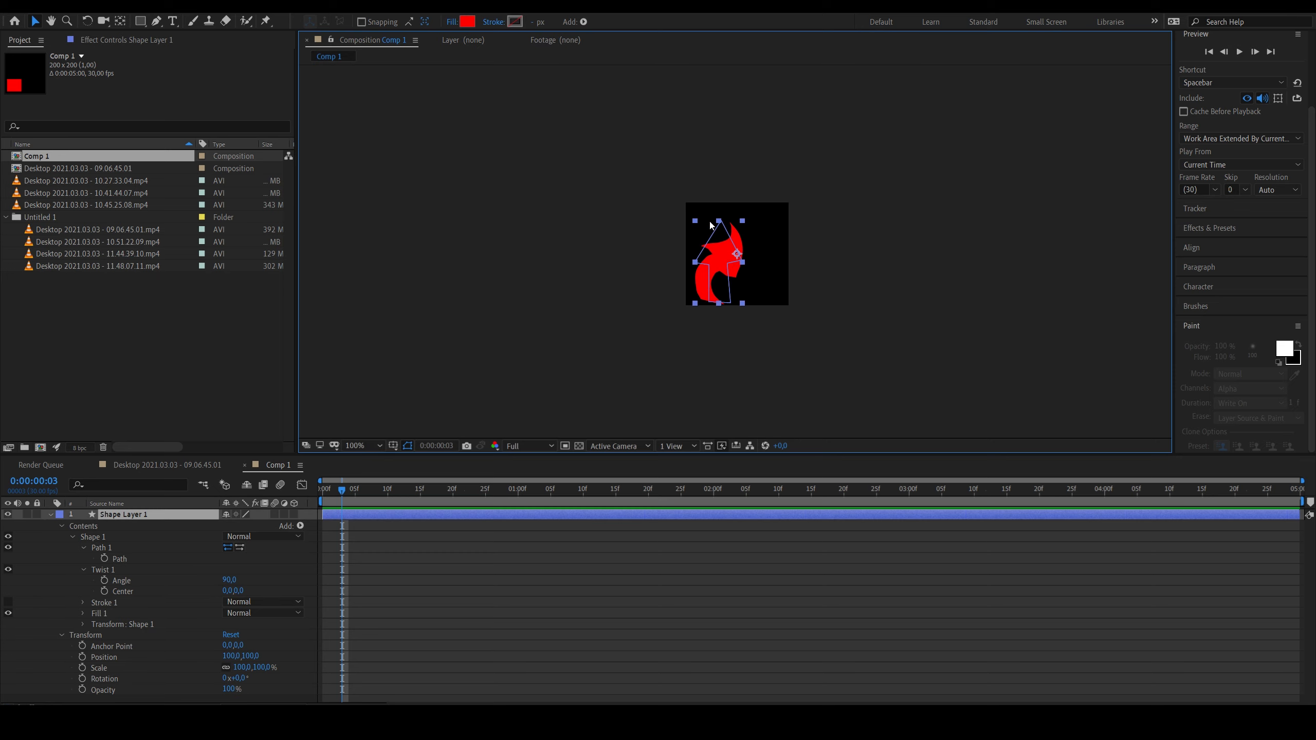
{"action": "left_click", "coordinate": [596, 257]}
{"action": "left_click", "coordinate": [730, 260]}
{"action": "left_click_drag", "start_coordinate": [230, 579], "coordinate": [361, 577]}
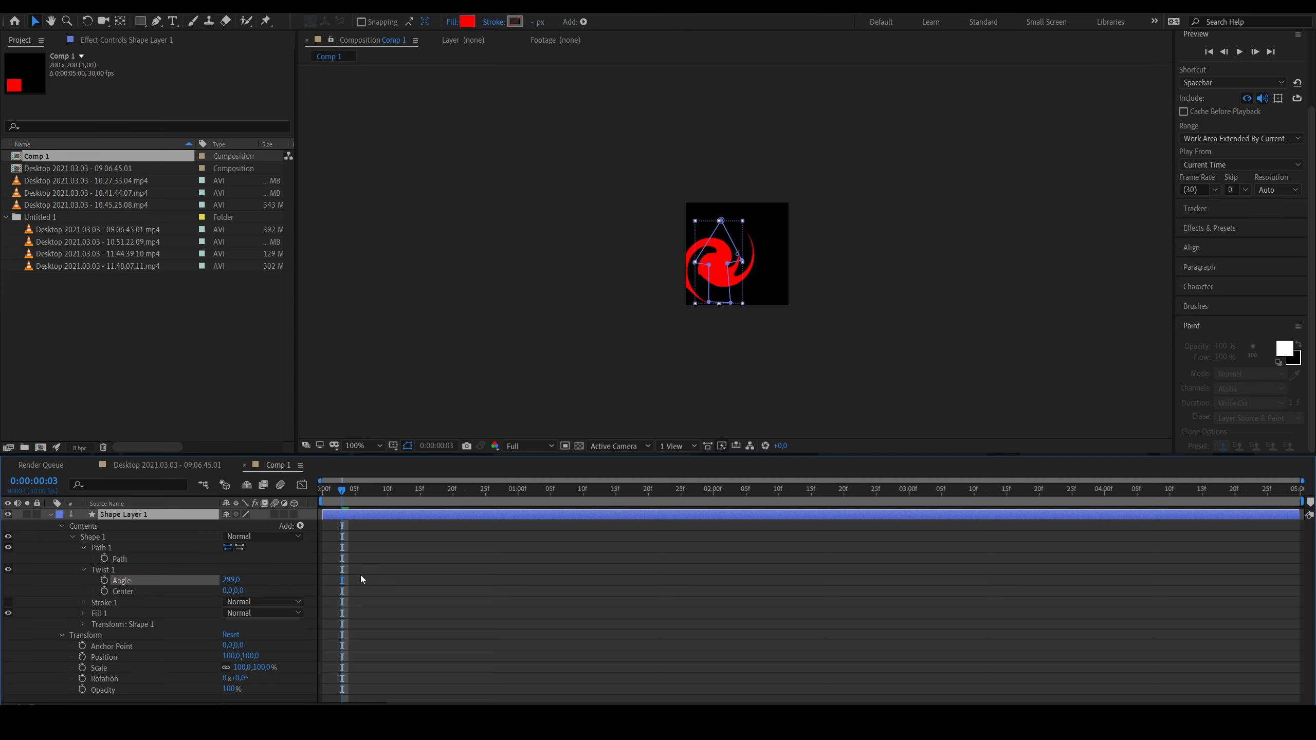
Step: Set the Twist Angle to 176, try to scale the shape up far beyond the composition, and undo the scaling
{"action": "left_click", "coordinate": [702, 265]}
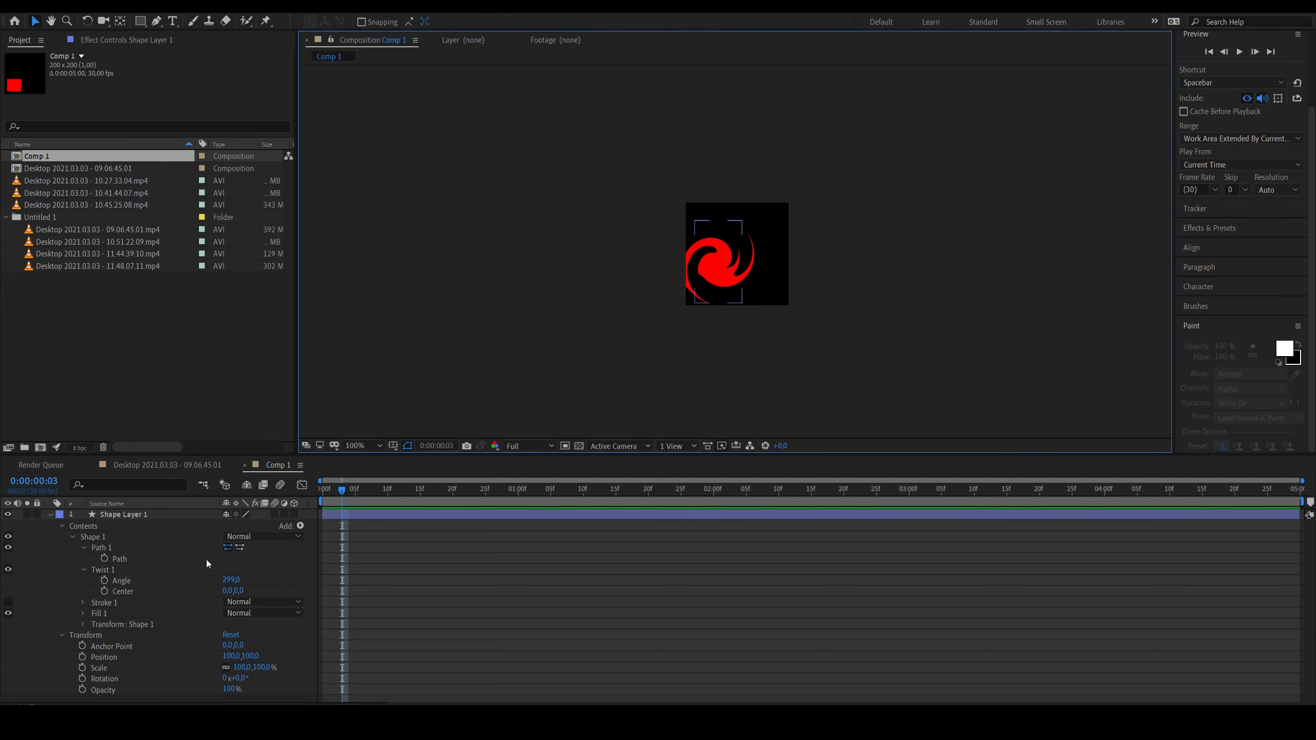
{"action": "left_click_drag", "start_coordinate": [232, 579], "coordinate": [355, 452]}
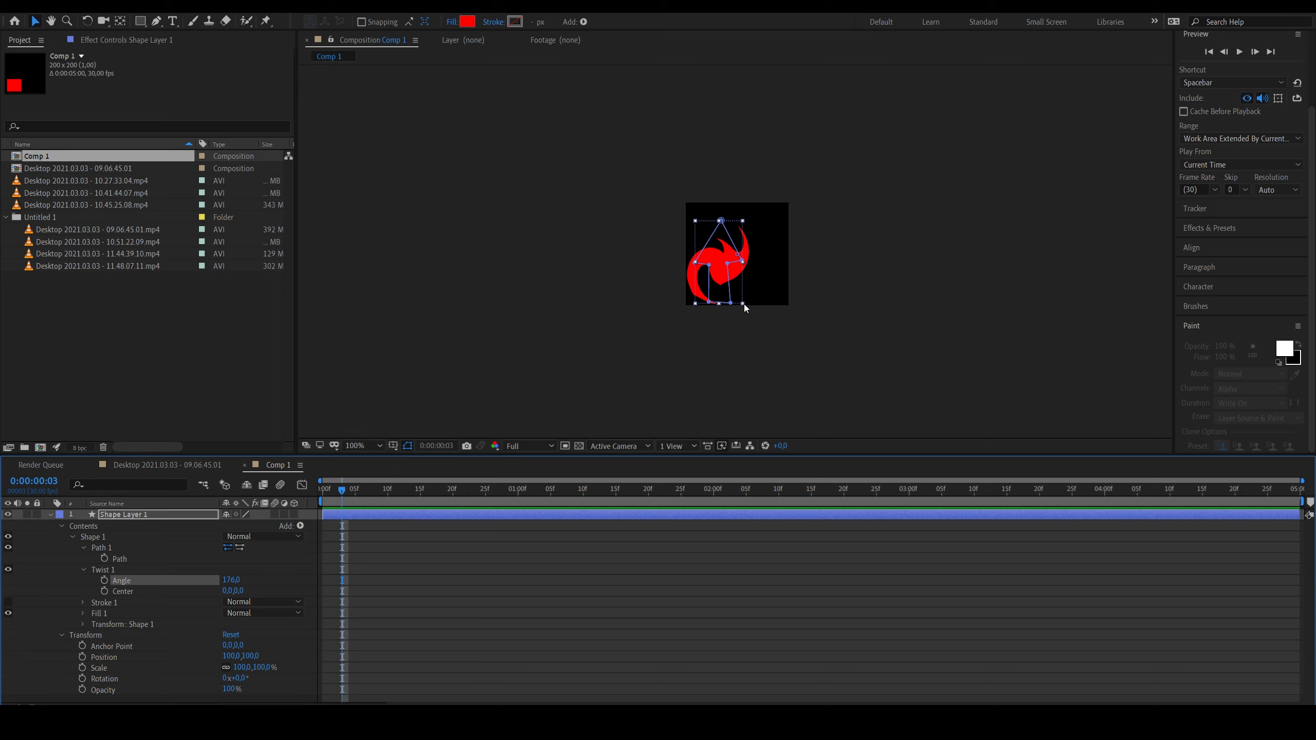
{"action": "left_click_drag", "start_coordinate": [743, 303], "coordinate": [801, 539]}
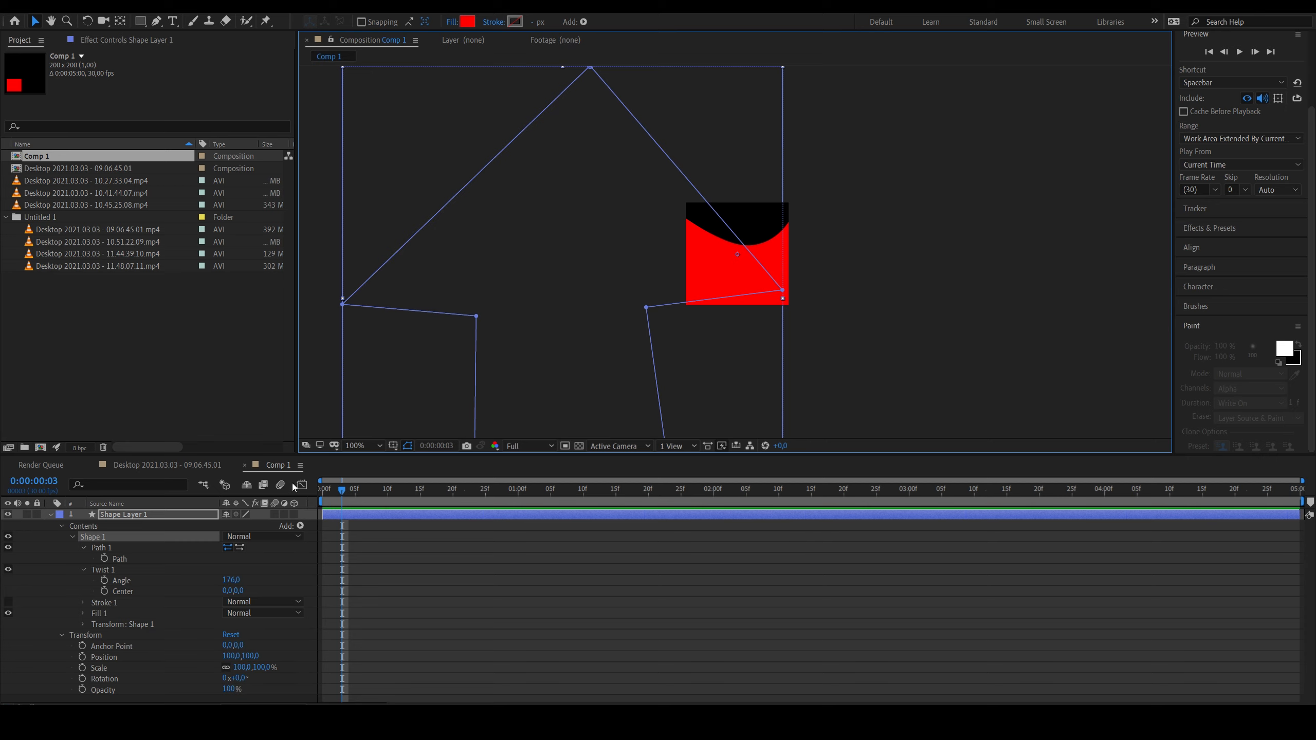
{"action": "key", "text": "ctrl+z"}
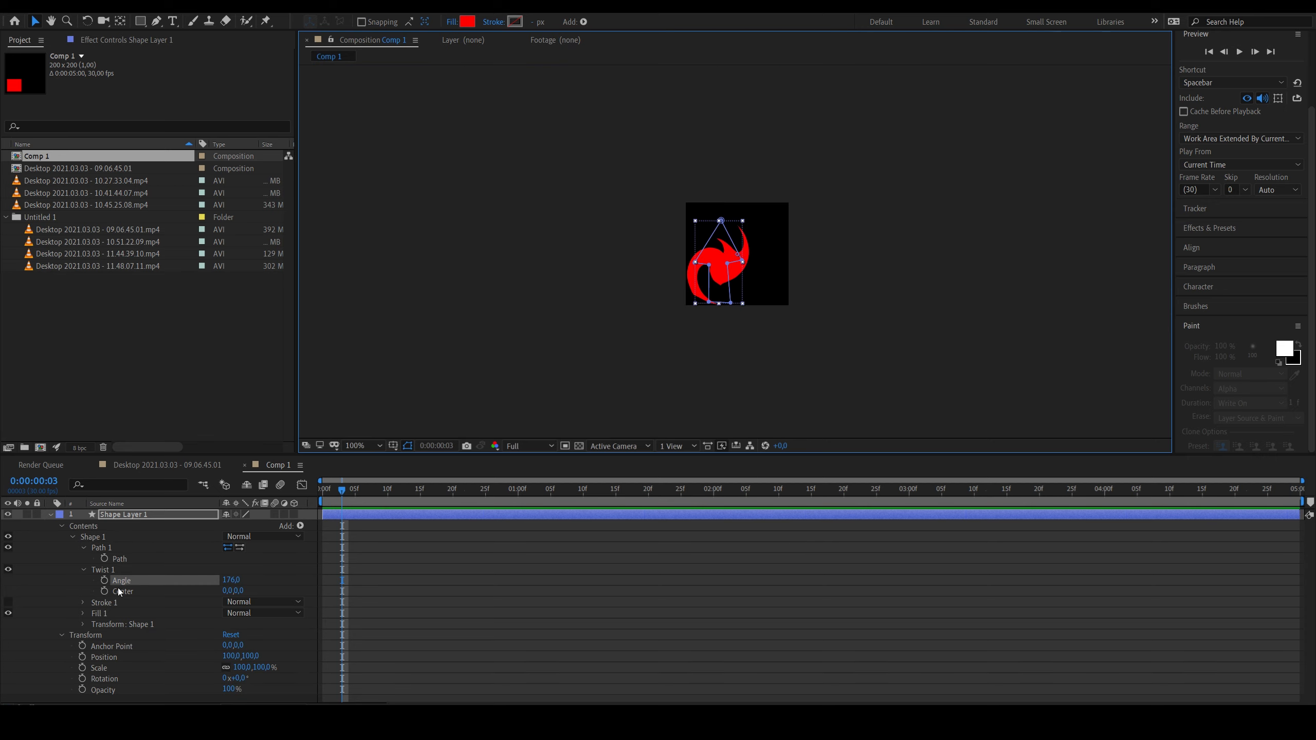
Step: Delete the Twist operator from the arrow and add a Repeater to the shape layer
{"action": "left_click", "coordinate": [103, 570]}
{"action": "key", "text": "Delete"}
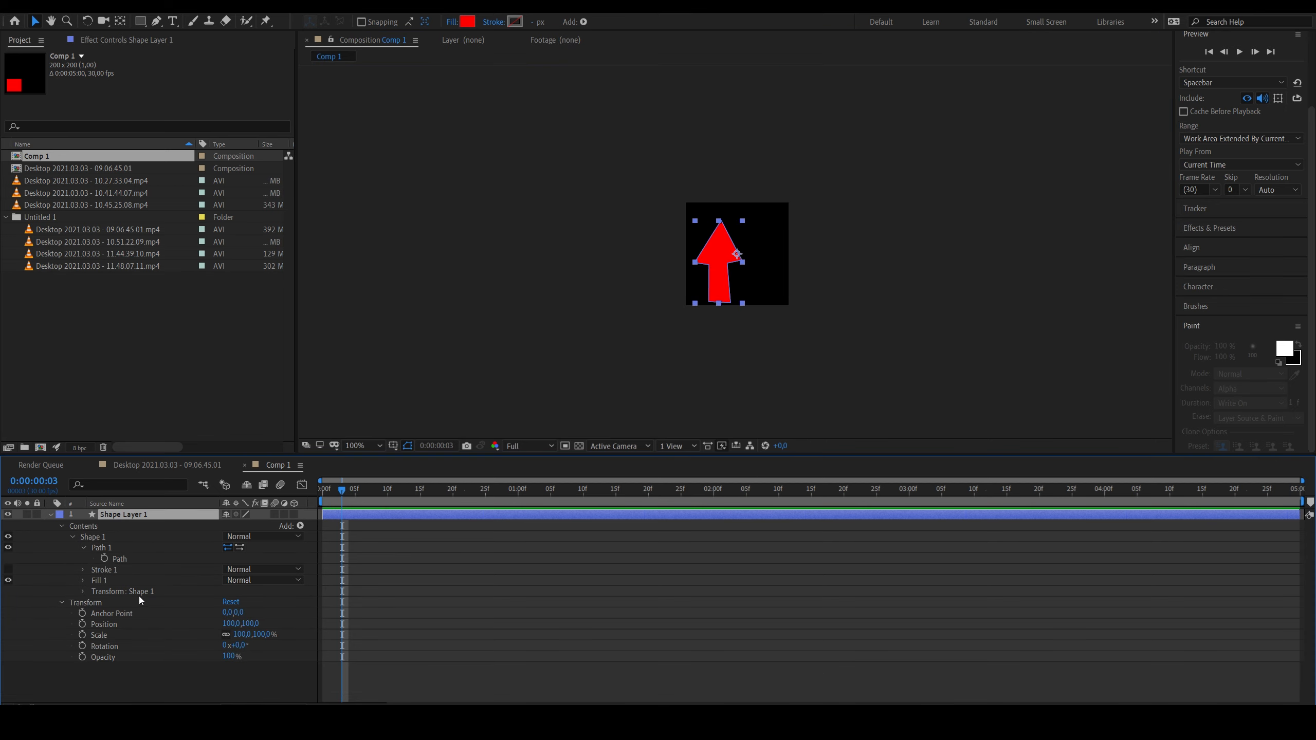
{"action": "left_click", "coordinate": [302, 526]}
{"action": "left_click", "coordinate": [291, 428]}
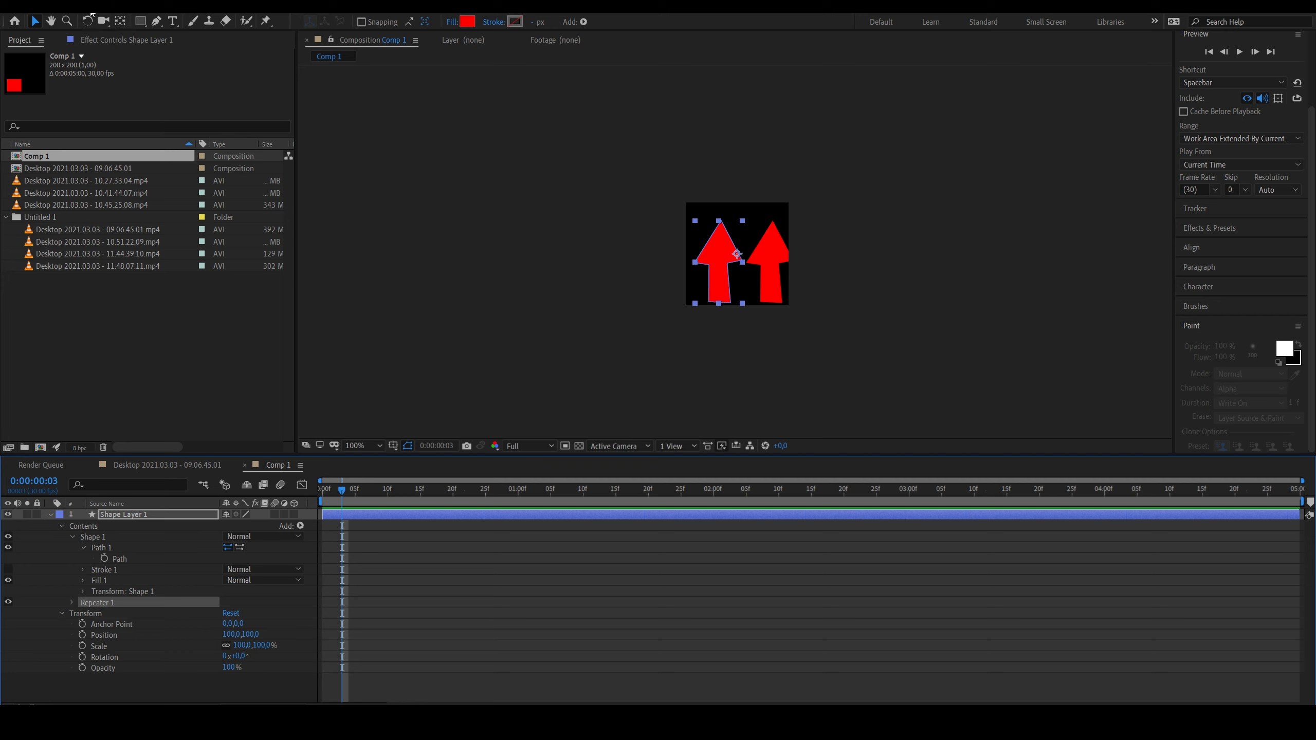
Step: Resize Comp 1 to a width of 500 px and a height of 500 px
{"action": "left_click", "coordinate": [57, 7]}
{"action": "left_click", "coordinate": [170, 46]}
{"action": "left_click", "coordinate": [57, 6]}
{"action": "left_click", "coordinate": [150, 37]}
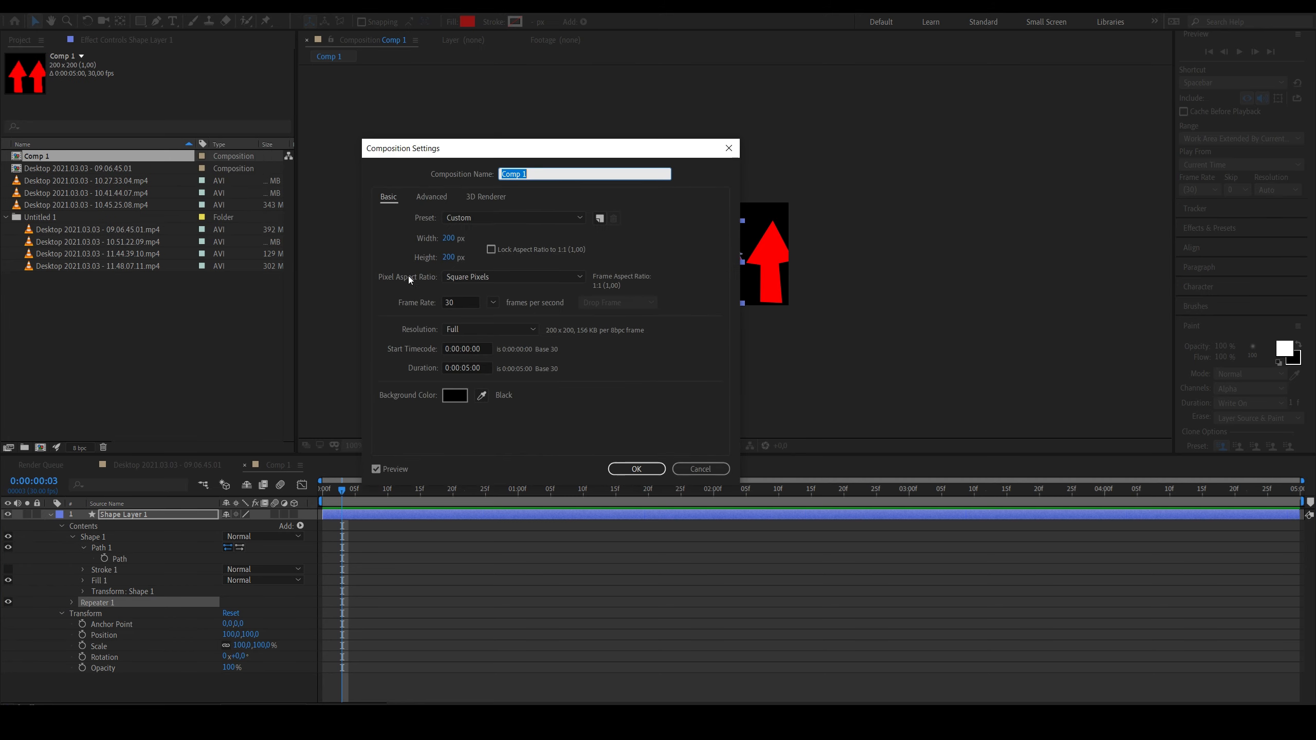
{"action": "left_click", "coordinate": [449, 239]}
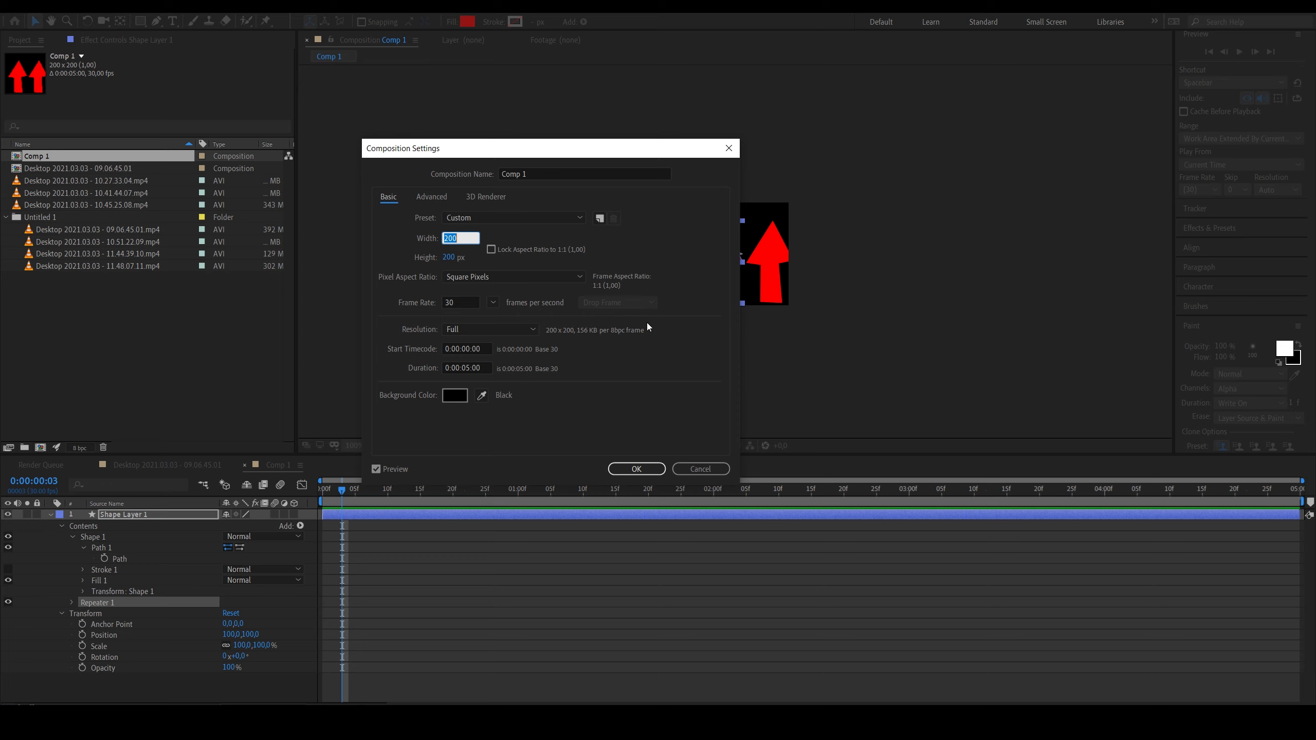
{"action": "type", "text": "500"}
{"action": "left_click", "coordinate": [448, 257]}
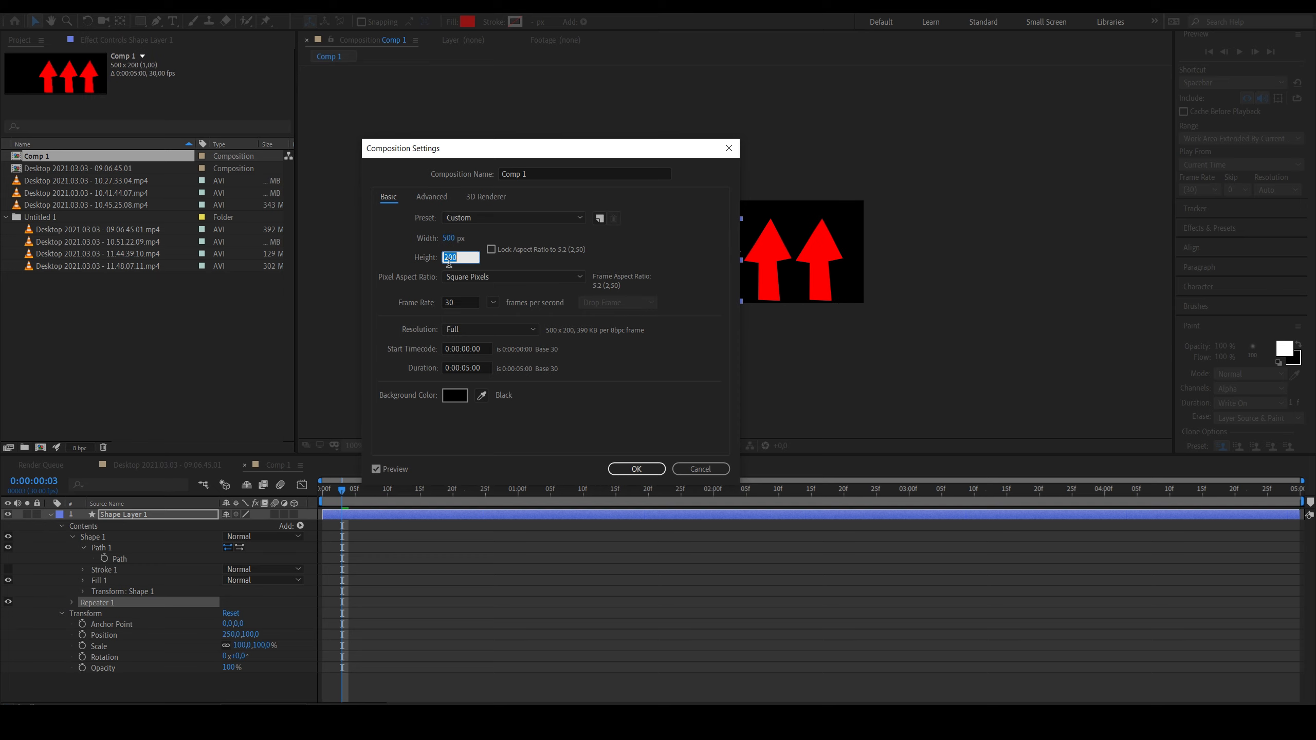
{"action": "type", "text": "500"}
{"action": "left_click", "coordinate": [636, 469]}
Step: Set the Repeater's Copies to 1 and add a Copies keyframe at the first frame
{"action": "left_click_drag", "start_coordinate": [342, 489], "coordinate": [323, 489]}
{"action": "left_click", "coordinate": [72, 602]}
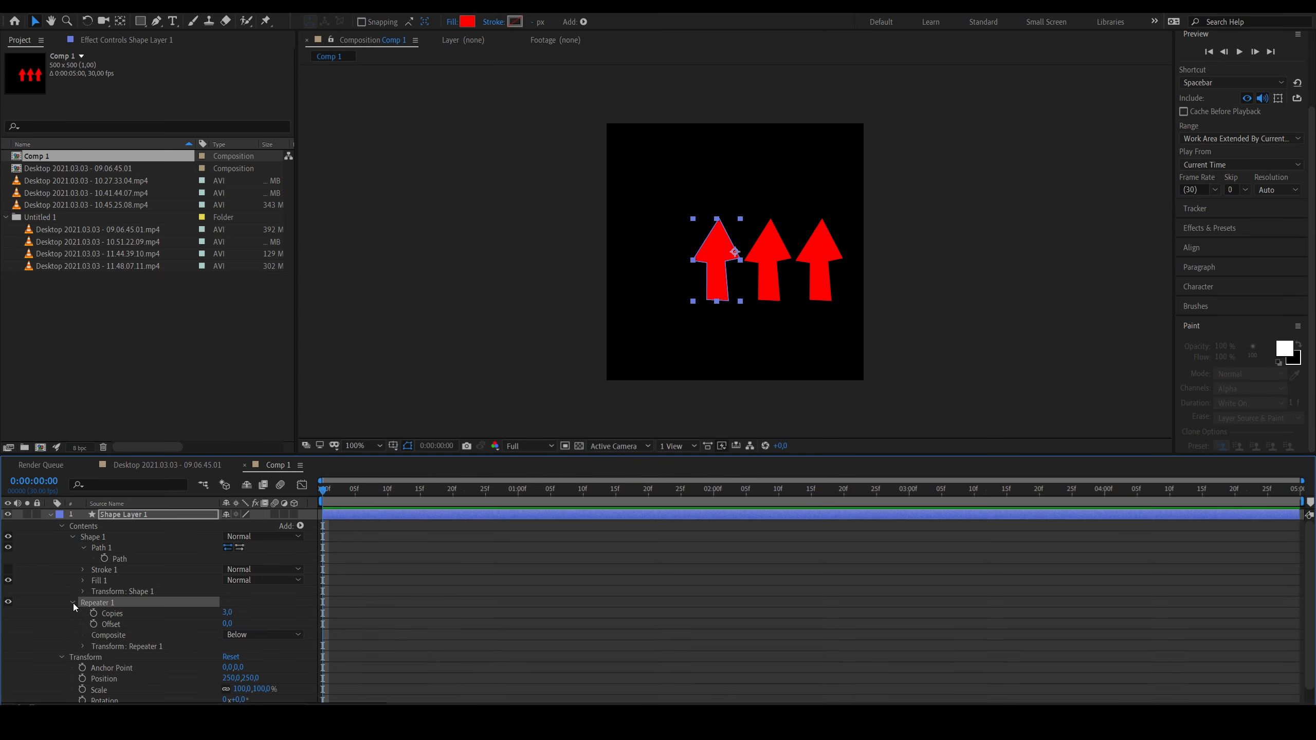
{"action": "left_click_drag", "start_coordinate": [228, 613], "coordinate": [223, 613]}
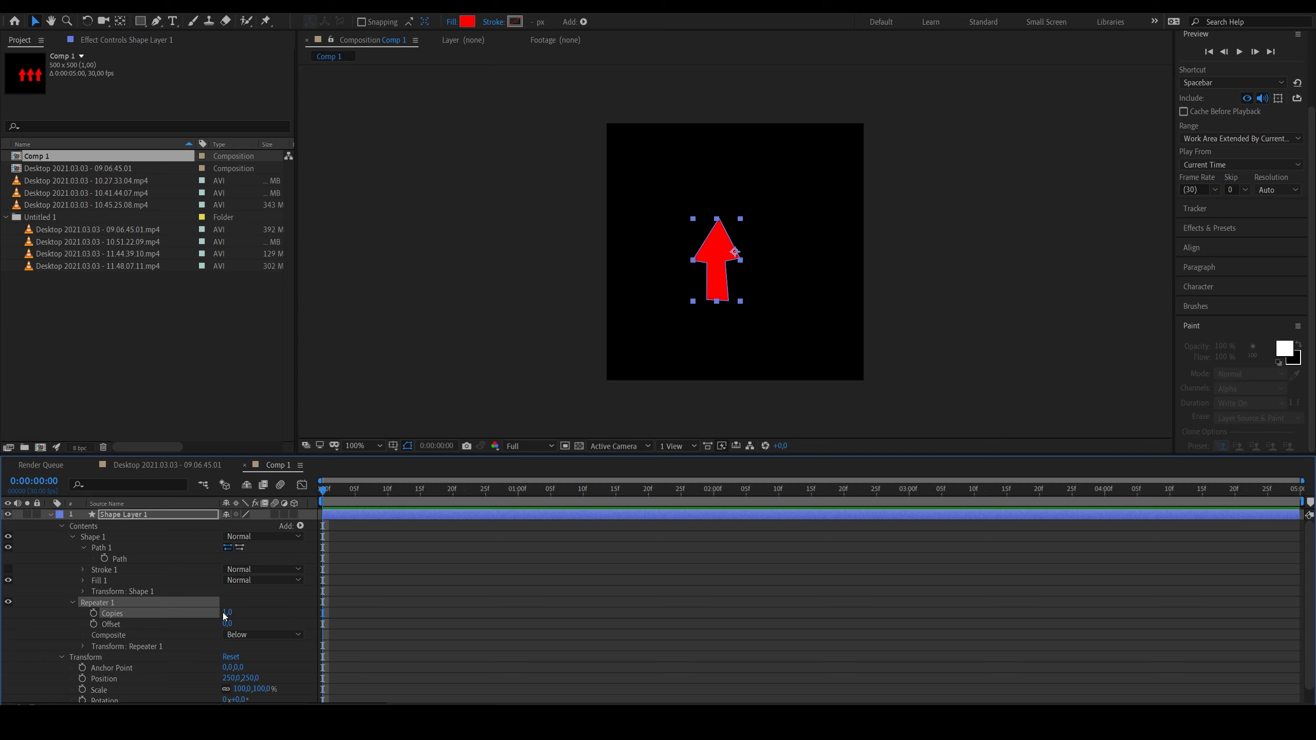
{"action": "left_click", "coordinate": [93, 613]}
{"action": "key", "text": "space"}
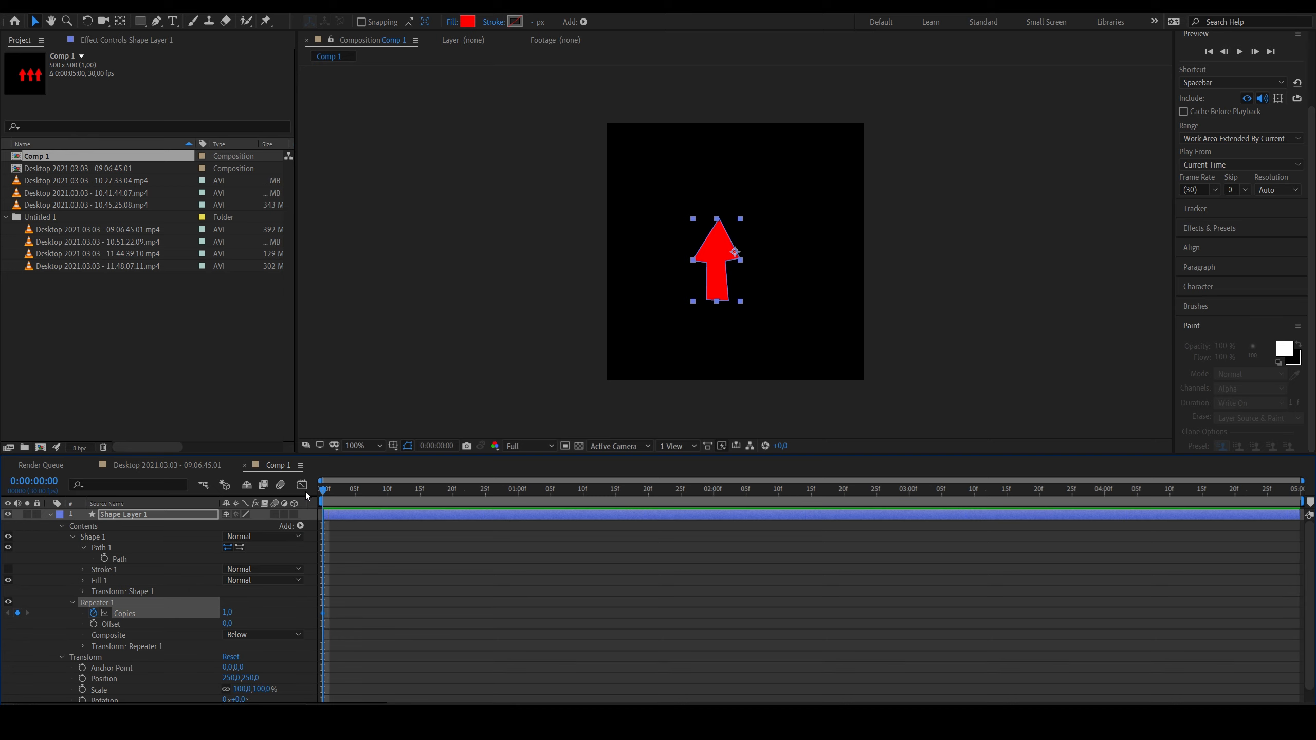
Step: Keyframe the Repeater's Copies at 10 on frame 10 and scrub back to the start
{"action": "left_click_drag", "start_coordinate": [378, 513], "coordinate": [391, 513]}
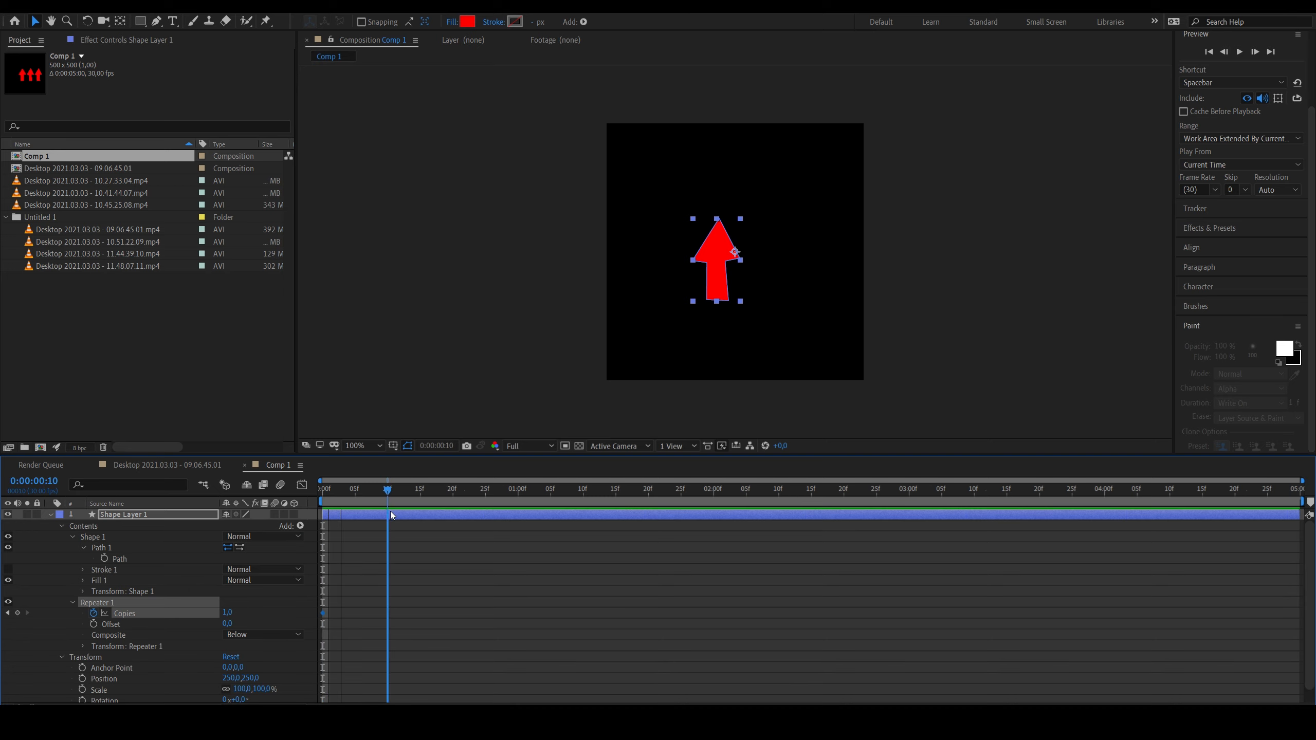
{"action": "left_click", "coordinate": [227, 613]}
{"action": "type", "text": "10"}
{"action": "key", "text": "Return"}
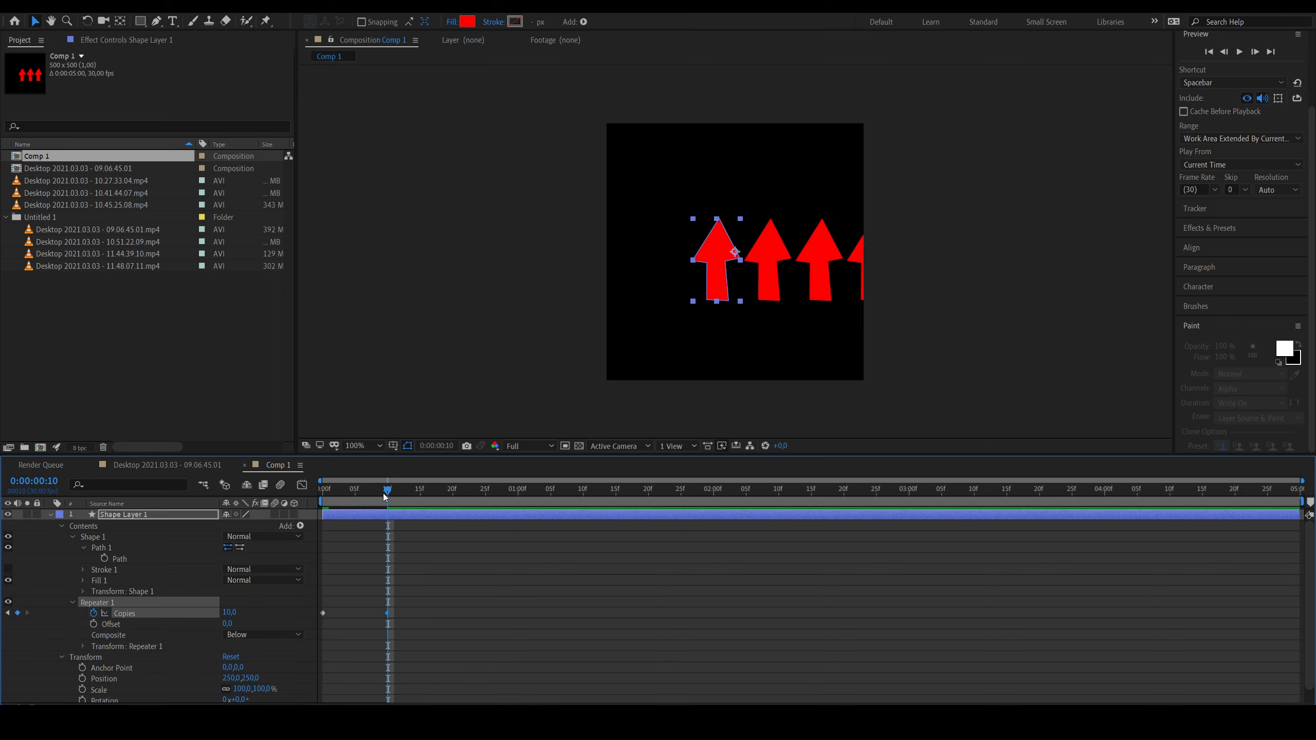
{"action": "left_click_drag", "start_coordinate": [384, 497], "coordinate": [281, 519]}
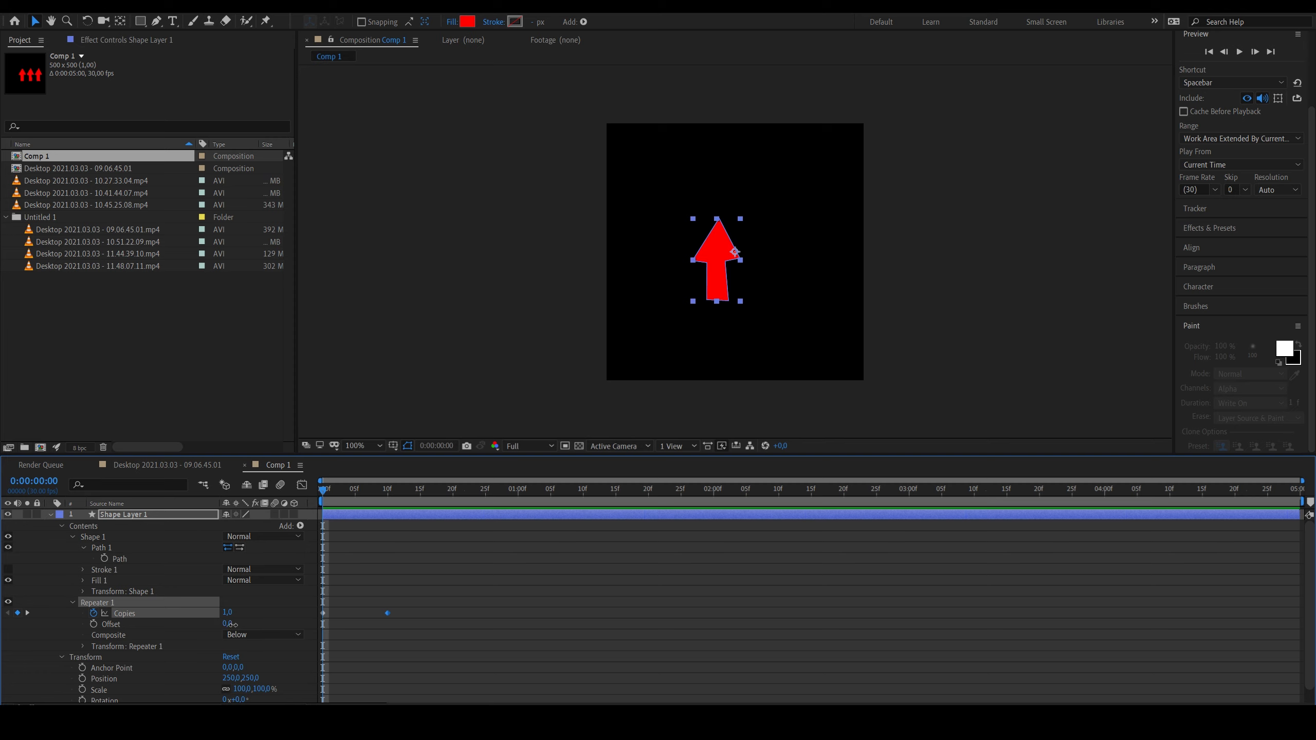
Step: Keyframe the Repeater's Offset at -3 on the first frame and 2 on frame 10
{"action": "left_click_drag", "start_coordinate": [231, 624], "coordinate": [235, 640]}
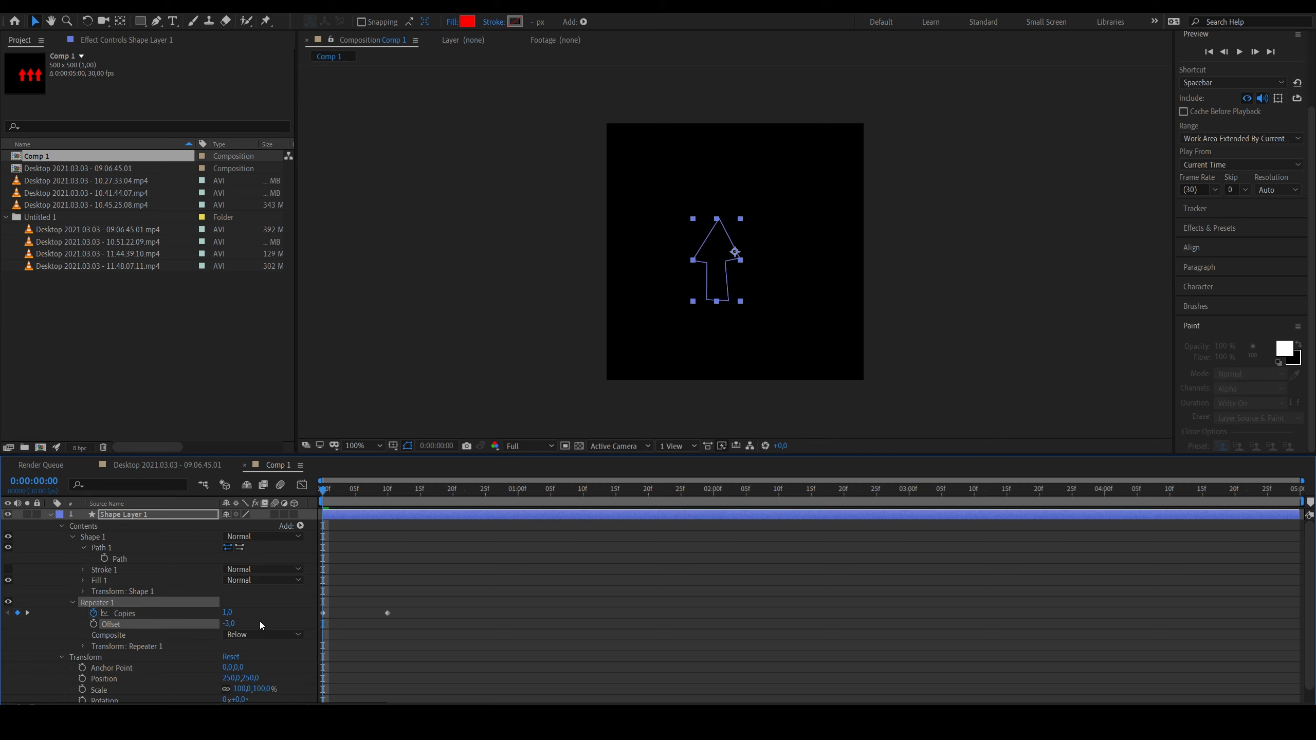
{"action": "left_click_drag", "start_coordinate": [348, 492], "coordinate": [388, 503]}
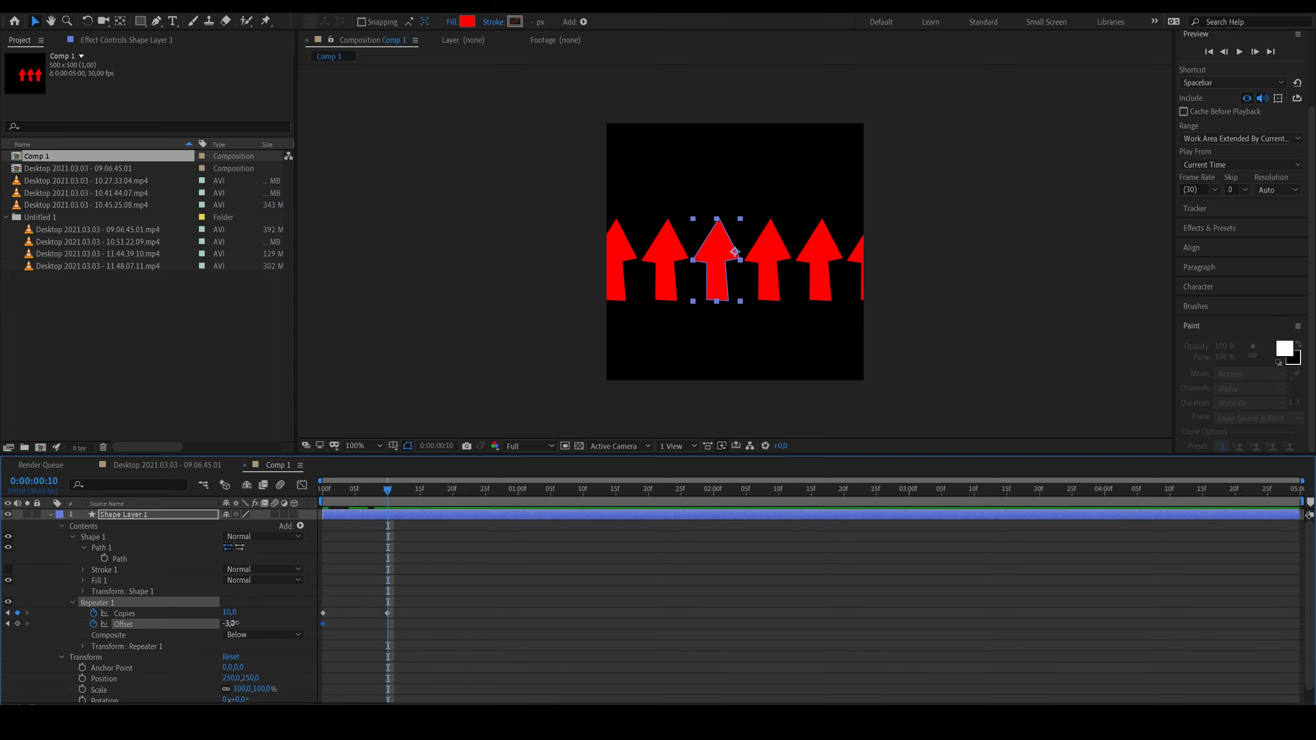
{"action": "left_click_drag", "start_coordinate": [235, 623], "coordinate": [238, 623]}
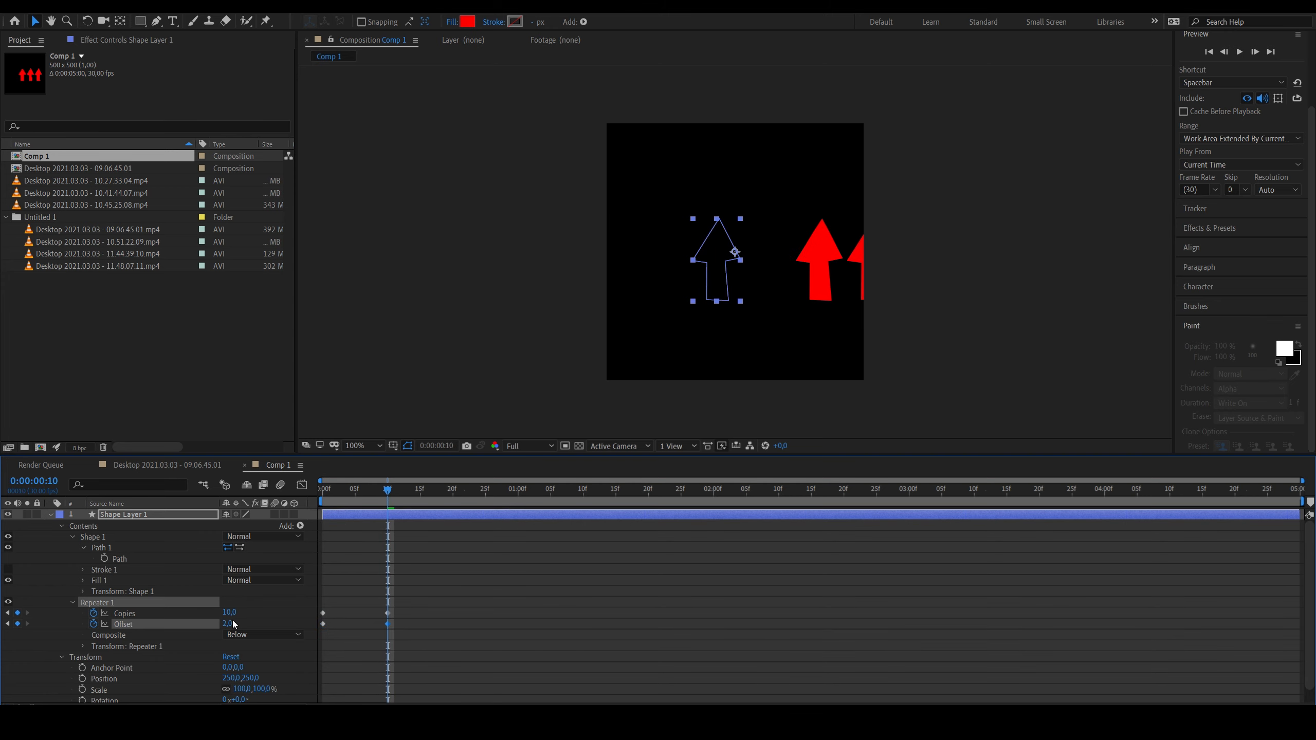
{"action": "left_click_drag", "start_coordinate": [389, 491], "coordinate": [314, 501]}
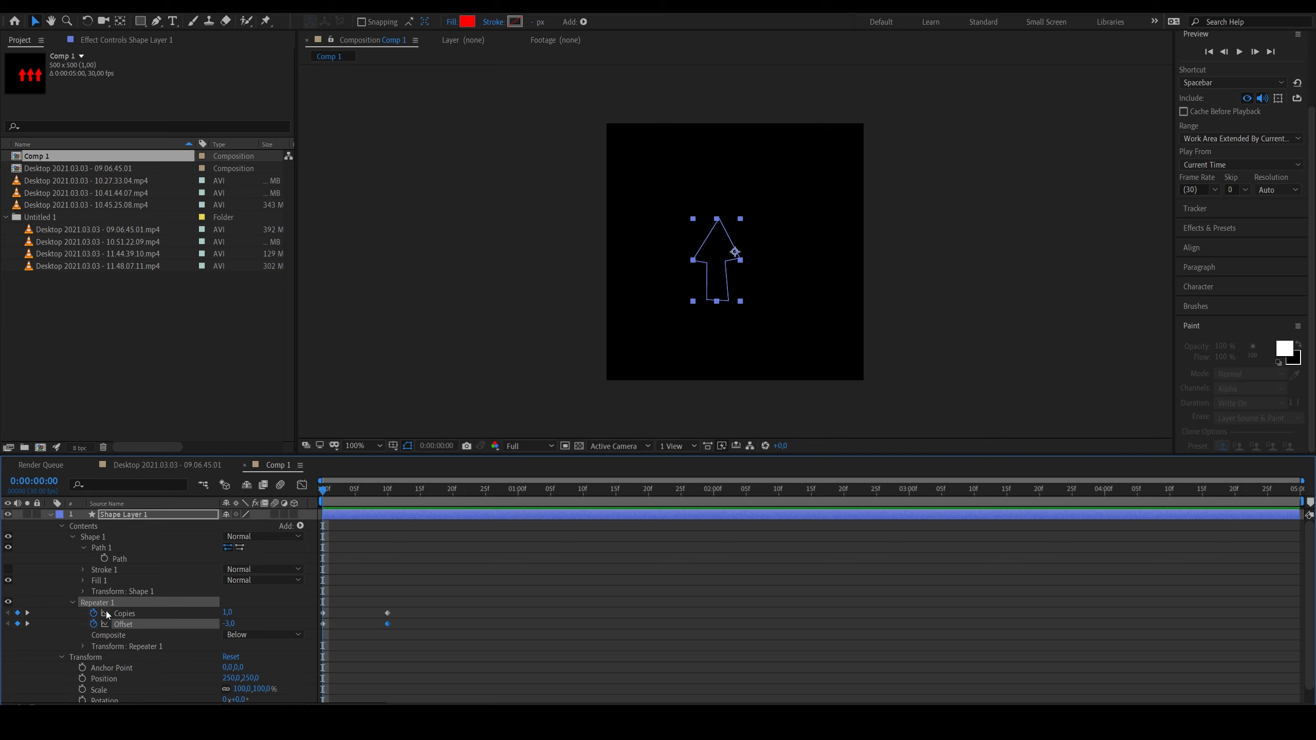
Step: Delete the Offset keyframe at frame 10, remove the Repeater from the shape layer, and return to the first frame
{"action": "key", "text": "Delete"}
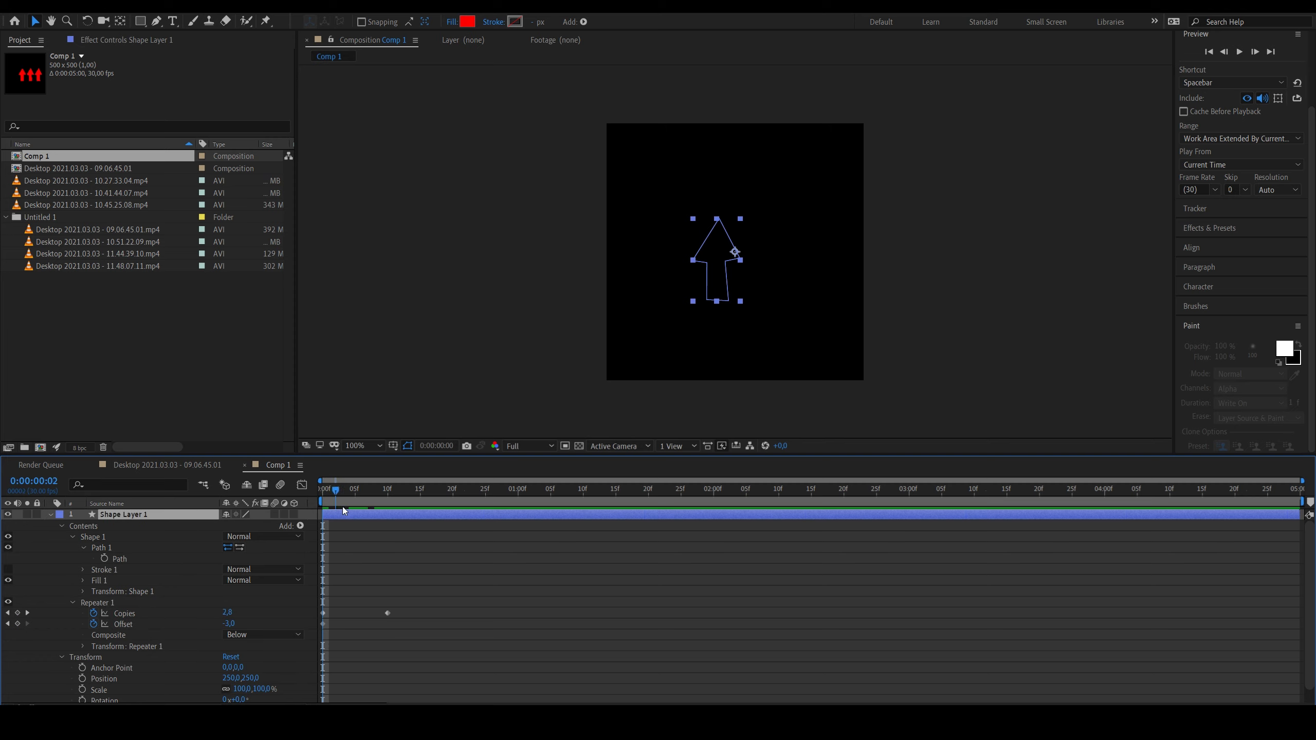
{"action": "mouse_move", "coordinate": [342, 506]}
{"action": "left_mouse_down"}
{"action": "mouse_move", "coordinate": [310, 495]}
{"action": "mouse_move", "coordinate": [350, 504]}
{"action": "left_mouse_up"}
{"action": "left_click", "coordinate": [99, 602]}
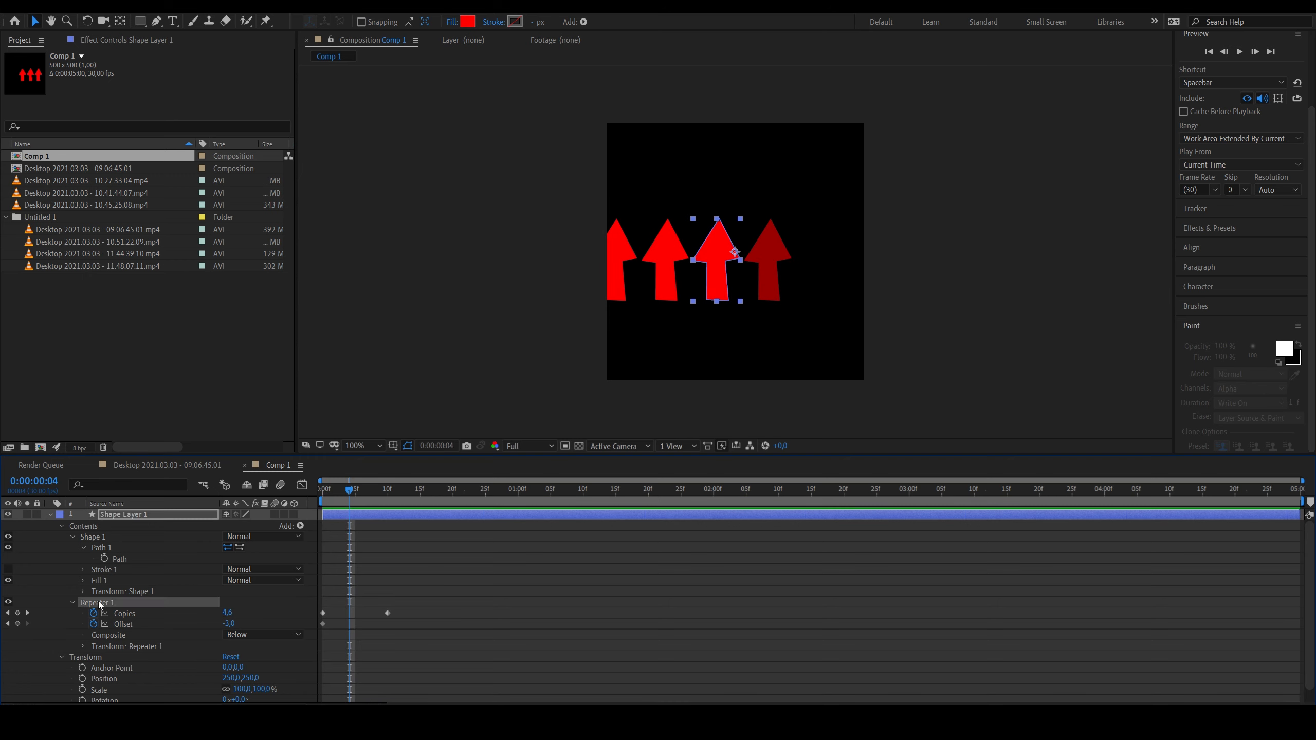
{"action": "key", "text": "Delete"}
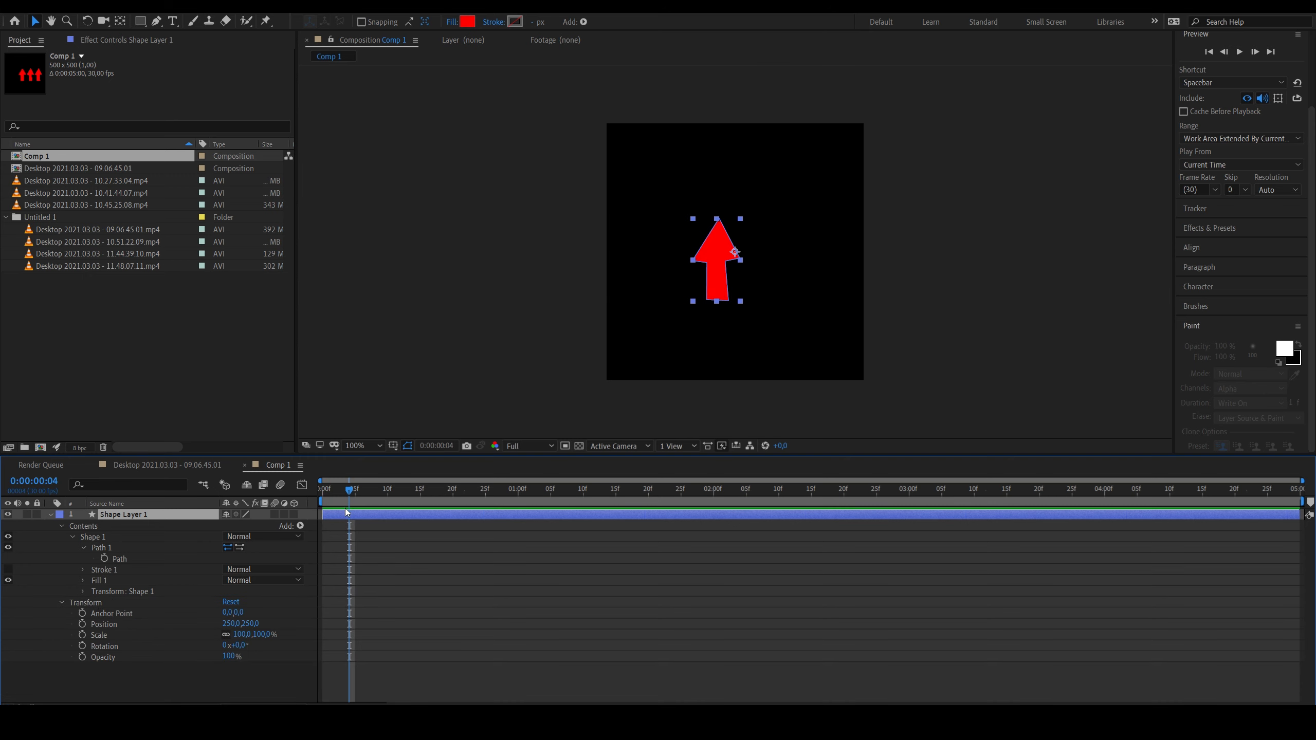
{"action": "left_click_drag", "start_coordinate": [347, 505], "coordinate": [311, 495]}
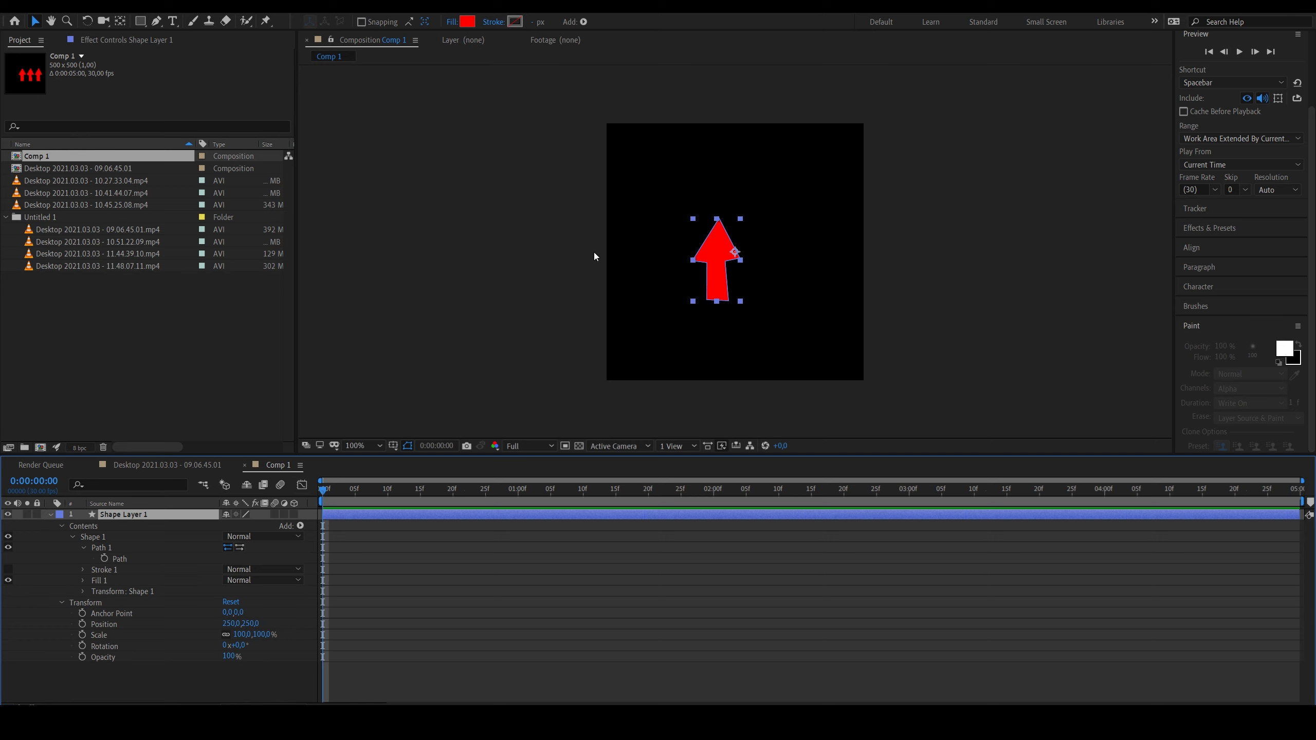
Step: Duplicate the arrow's Shape 1 group, hide the original, and expand the copy's properties
{"action": "left_click", "coordinate": [594, 252]}
{"action": "left_click", "coordinate": [728, 249]}
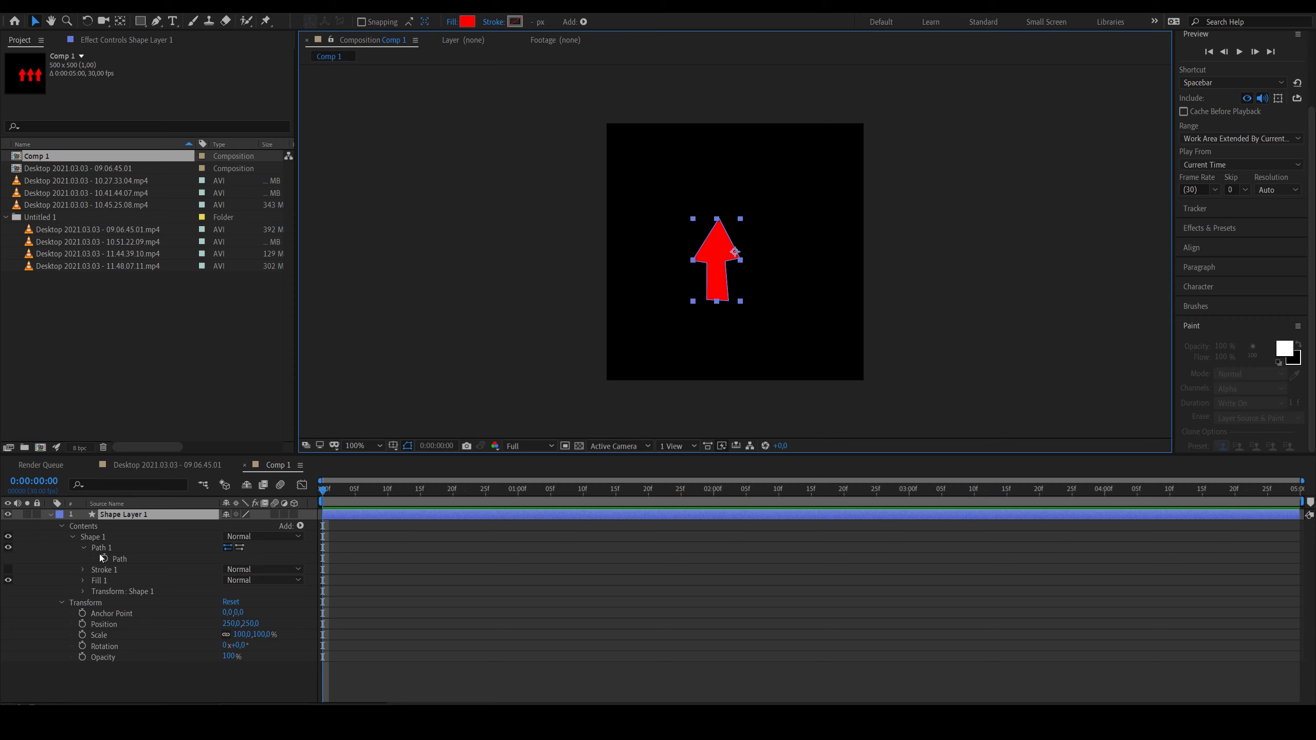
{"action": "left_click", "coordinate": [91, 537]}
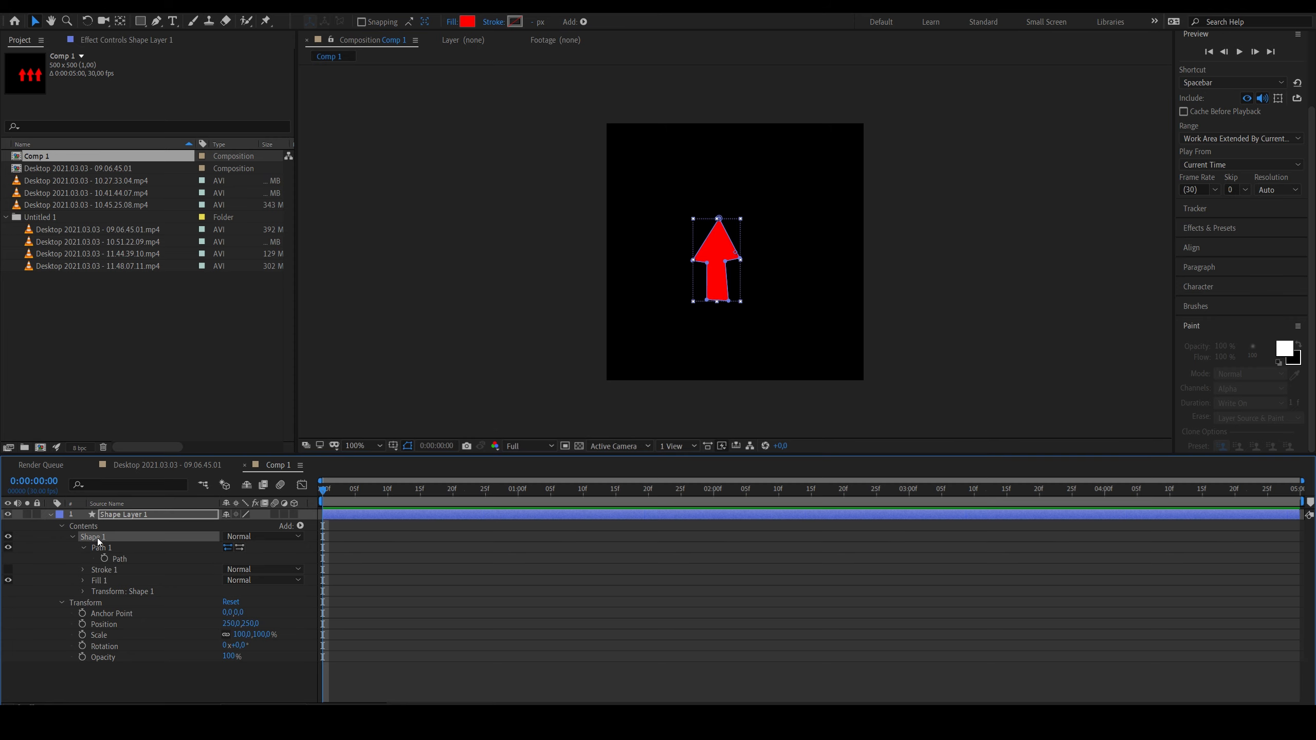
{"action": "key", "text": "ctrl+d"}
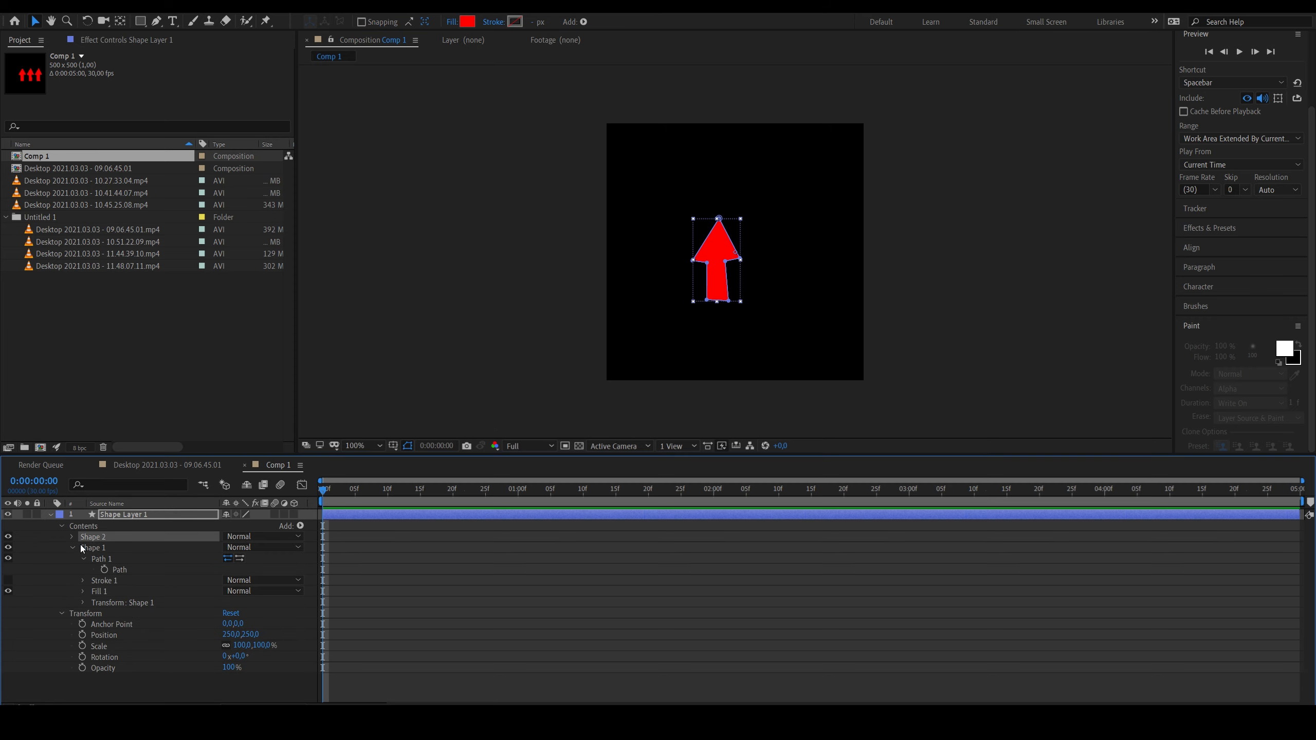
{"action": "left_click", "coordinate": [72, 547]}
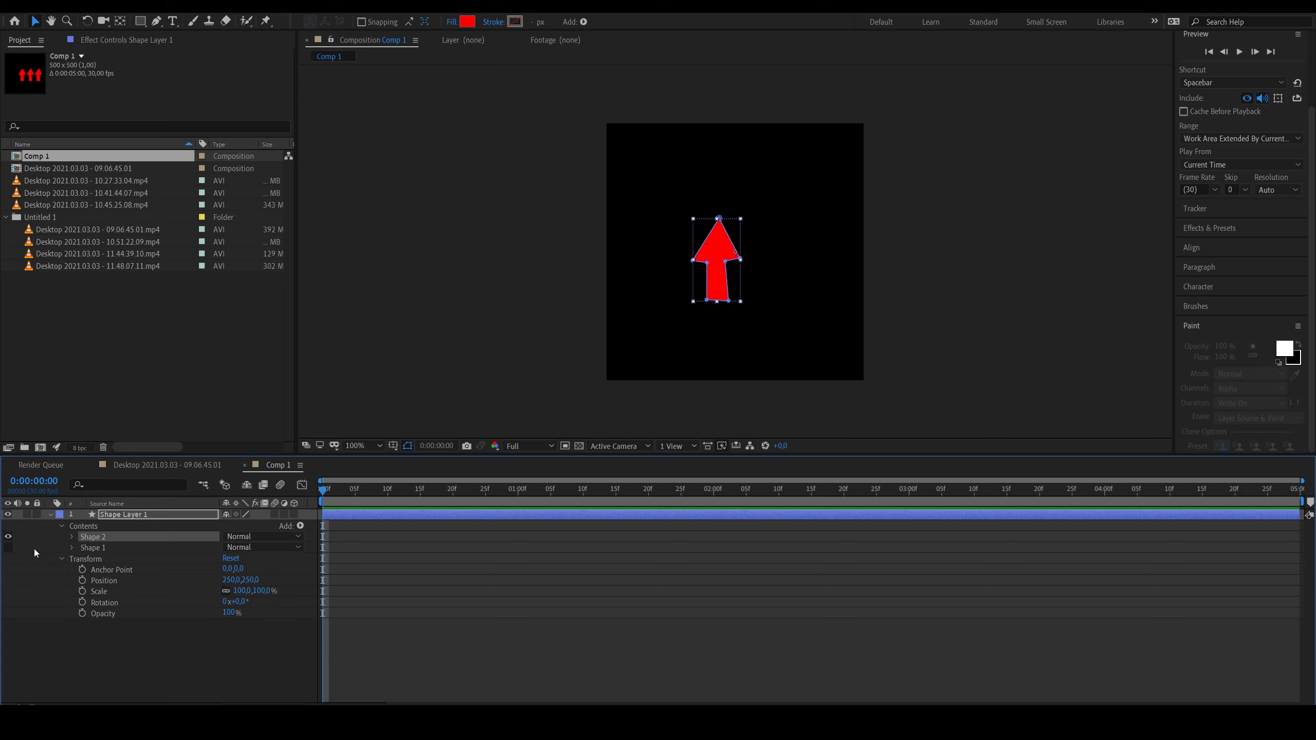
{"action": "left_click", "coordinate": [71, 537]}
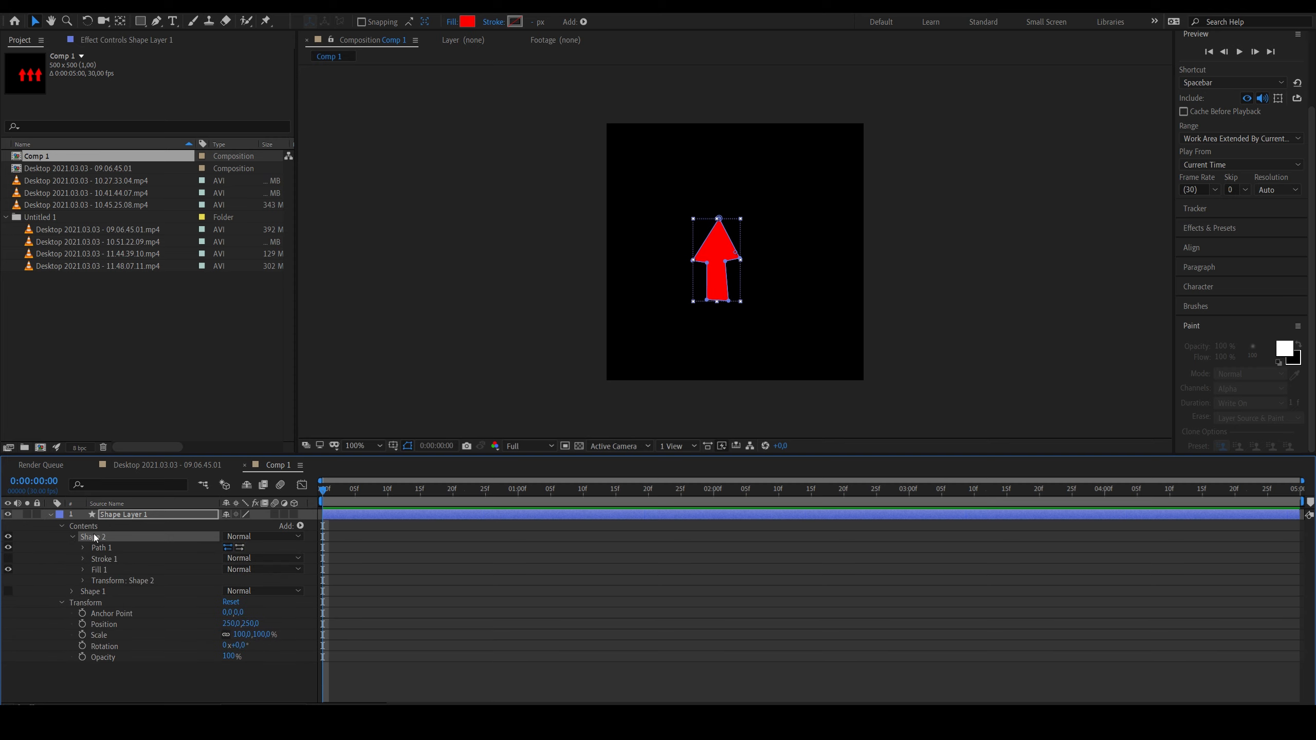
Step: Set the duplicated arrow's fill to none and give it a solid color stroke
{"action": "left_click", "coordinate": [453, 22]}
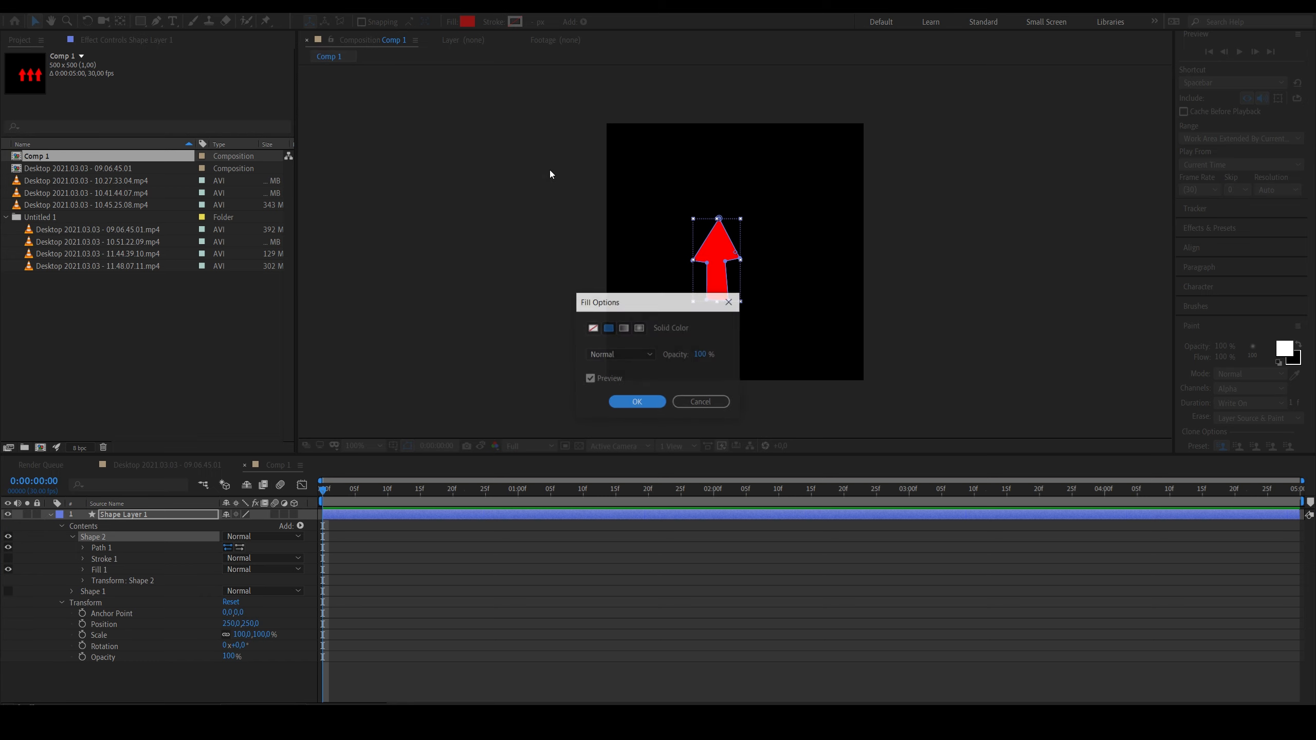
{"action": "left_click", "coordinate": [593, 327]}
{"action": "key", "text": "Return"}
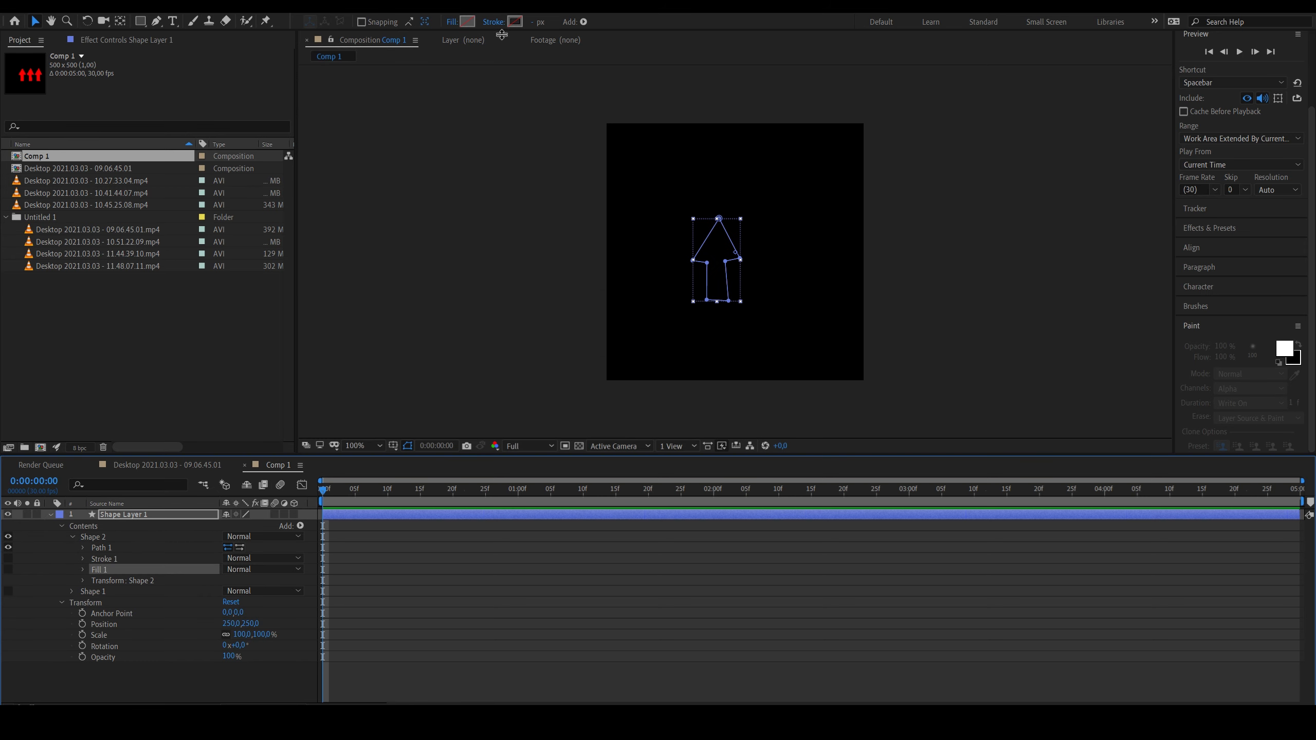
{"action": "left_click", "coordinate": [502, 21]}
{"action": "left_click", "coordinate": [608, 328]}
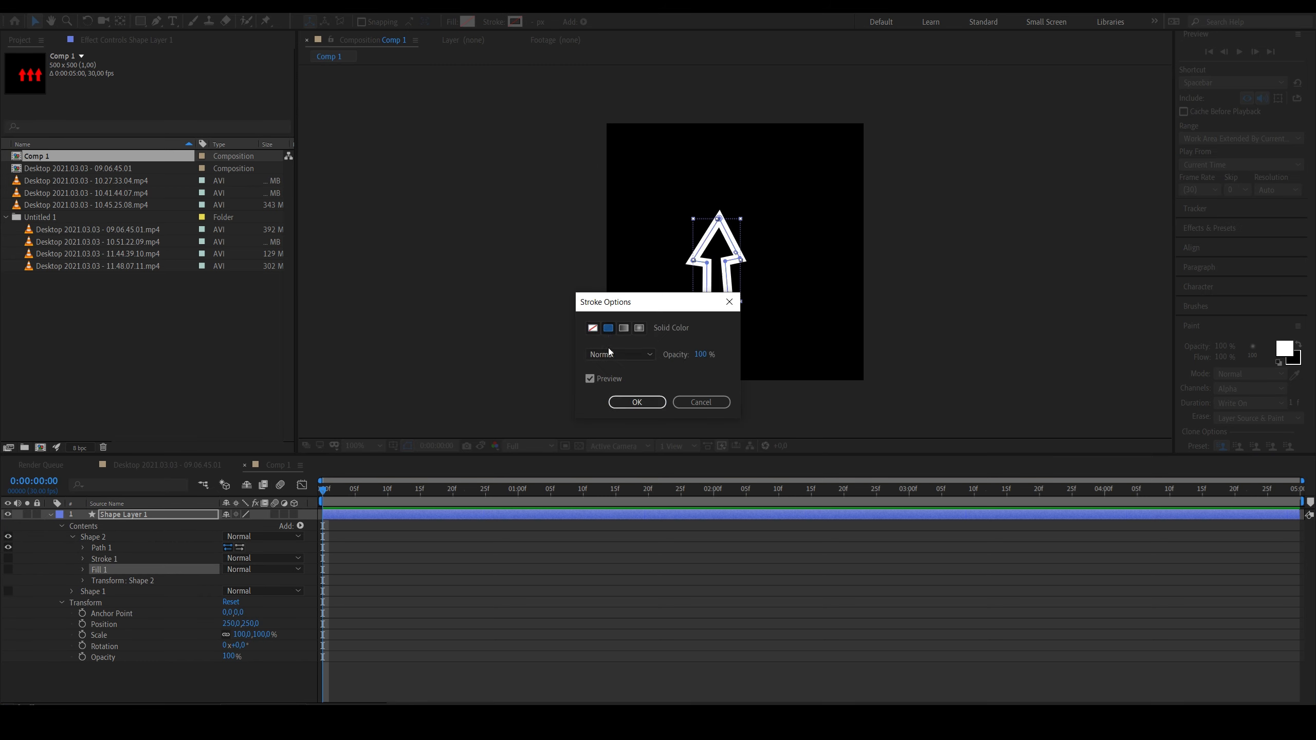
{"action": "left_click", "coordinate": [633, 404]}
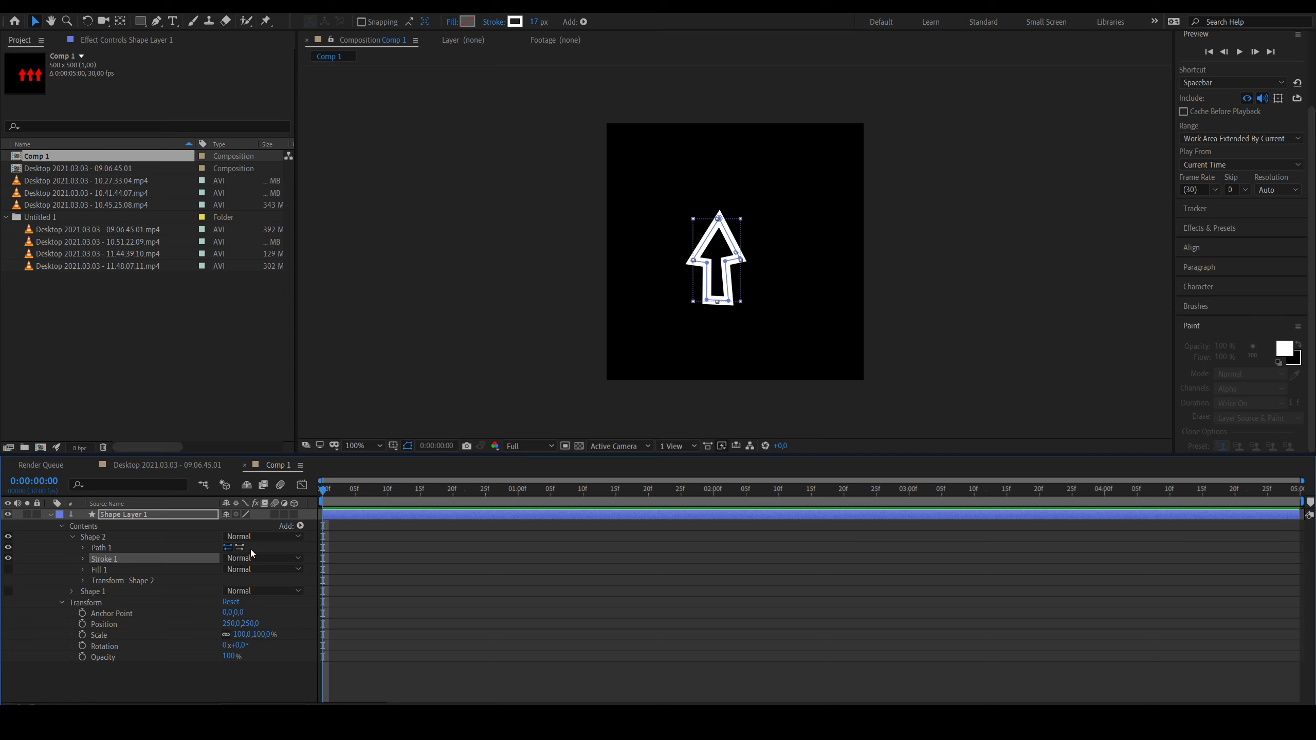
Step: Add Trim Paths to the duplicated arrow shape and set its End to 0%
{"action": "left_click", "coordinate": [301, 526]}
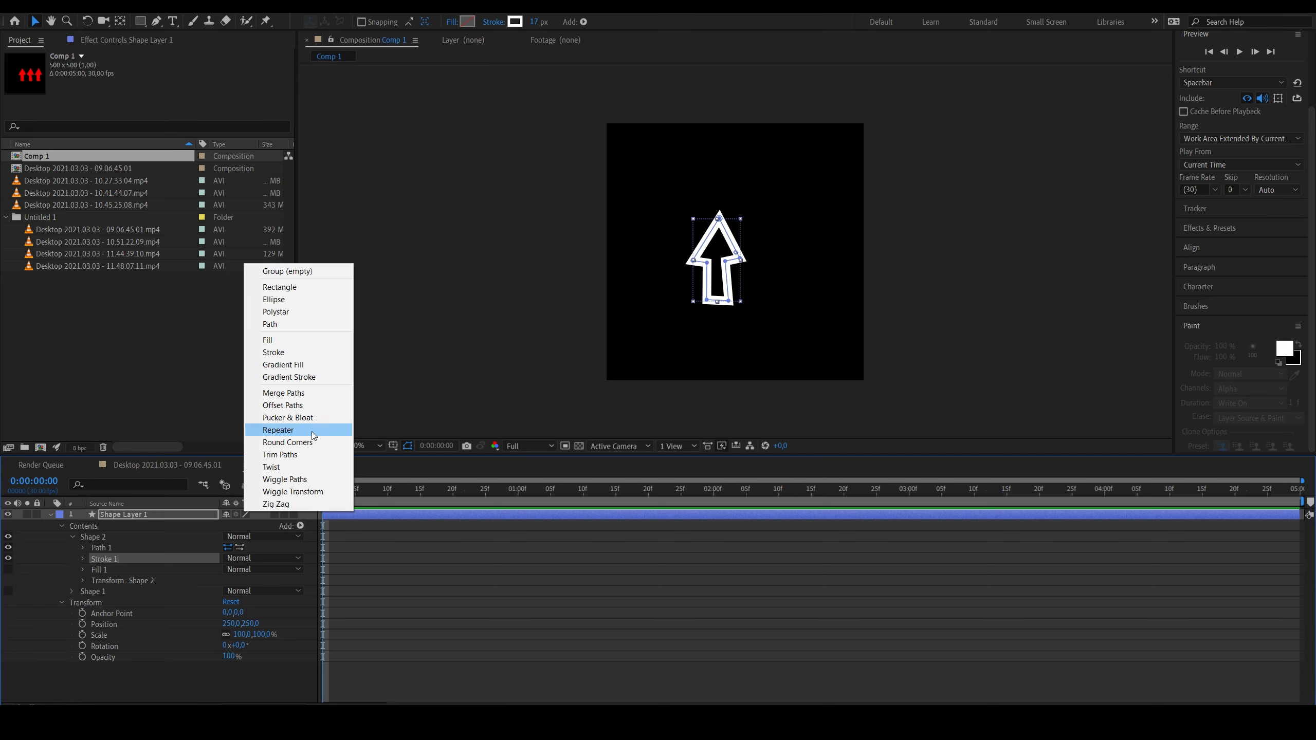
{"action": "left_click", "coordinate": [287, 455]}
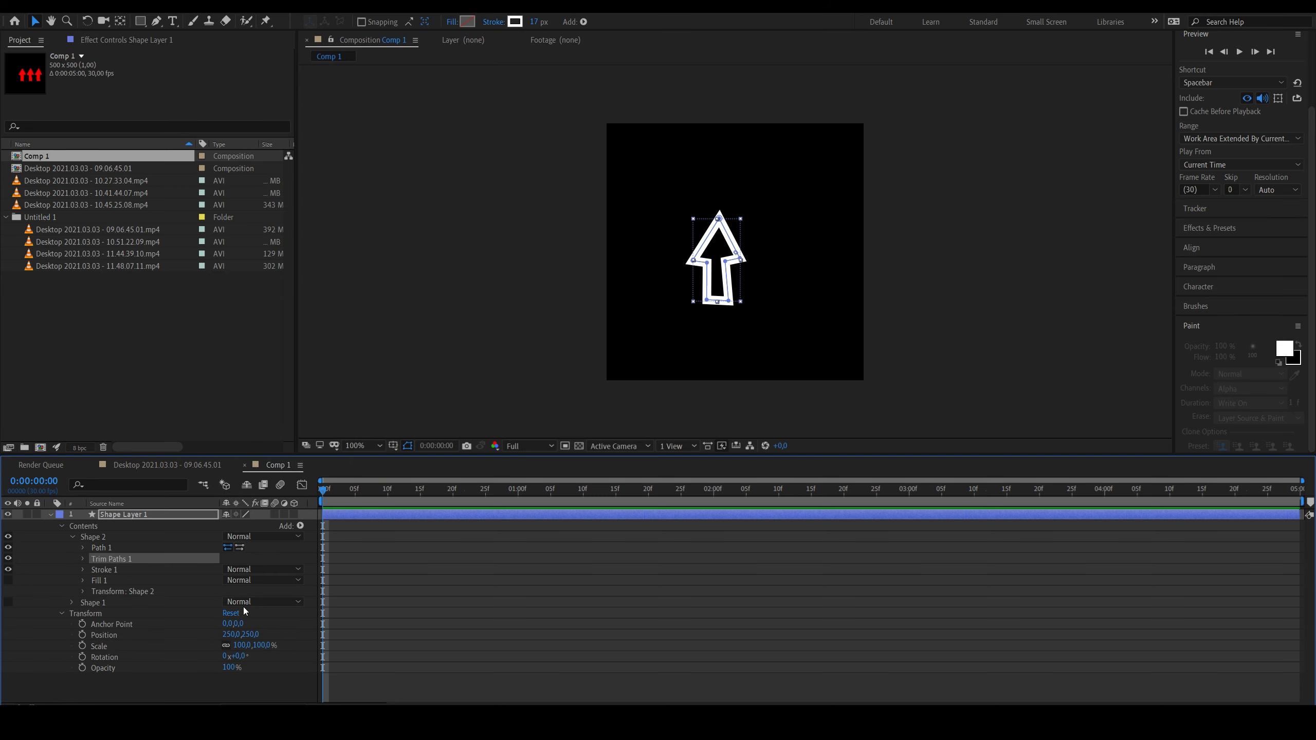
{"action": "left_click", "coordinate": [83, 558]}
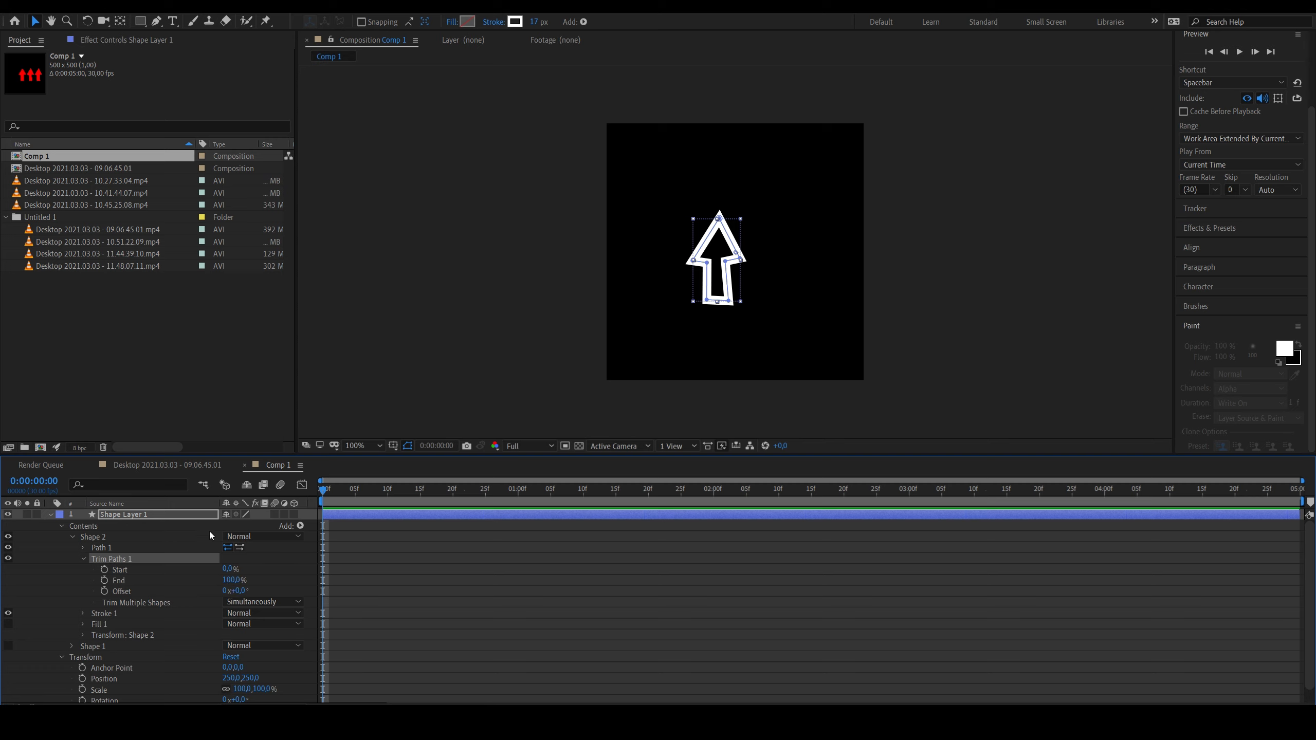
{"action": "left_click_drag", "start_coordinate": [231, 580], "coordinate": [25, 577]}
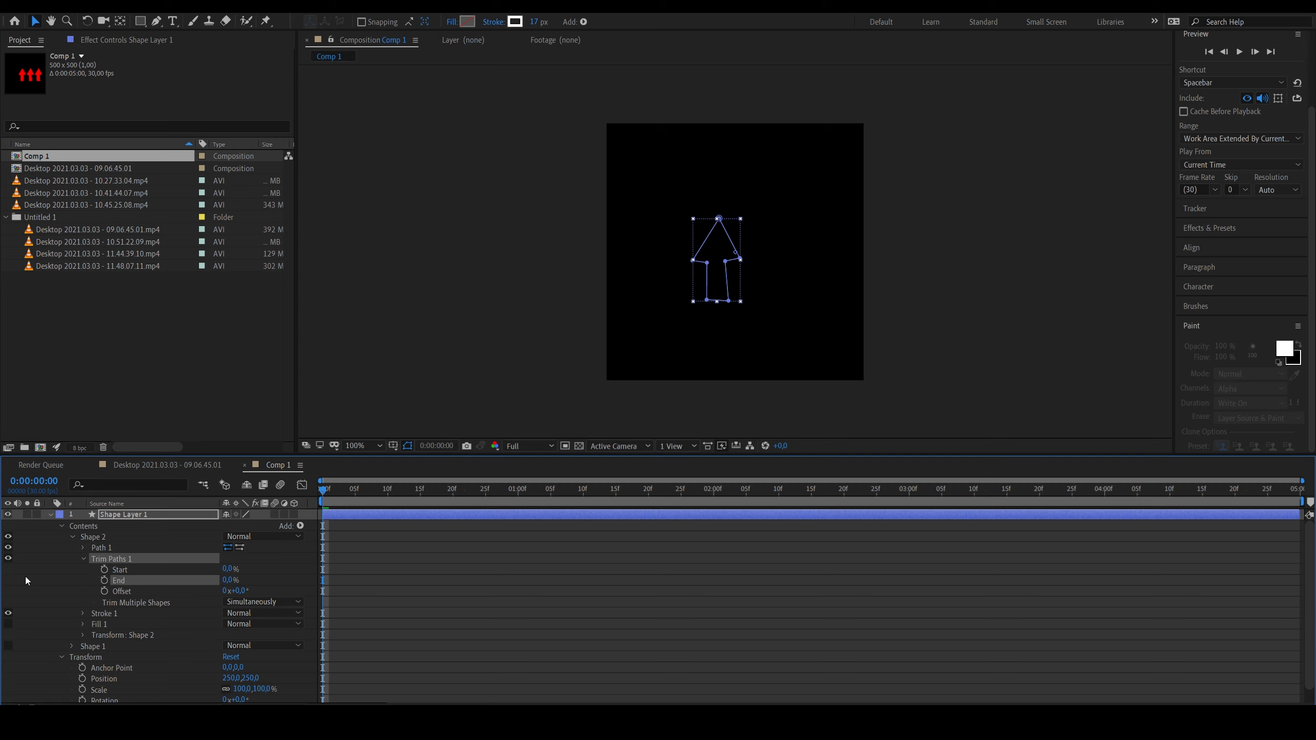
Step: Keyframe Trim Paths Start and End at the first frame, and set End to 100% at frame 10
{"action": "left_click", "coordinate": [105, 569]}
{"action": "left_click", "coordinate": [104, 580]}
{"action": "left_click_drag", "start_coordinate": [346, 496], "coordinate": [386, 498]}
{"action": "left_click_drag", "start_coordinate": [233, 580], "coordinate": [392, 580]}
{"action": "mouse_move", "coordinate": [393, 493]}
{"action": "left_mouse_down"}
{"action": "mouse_move", "coordinate": [328, 490]}
{"action": "mouse_move", "coordinate": [405, 492]}
{"action": "mouse_move", "coordinate": [305, 487]}
{"action": "left_mouse_up"}
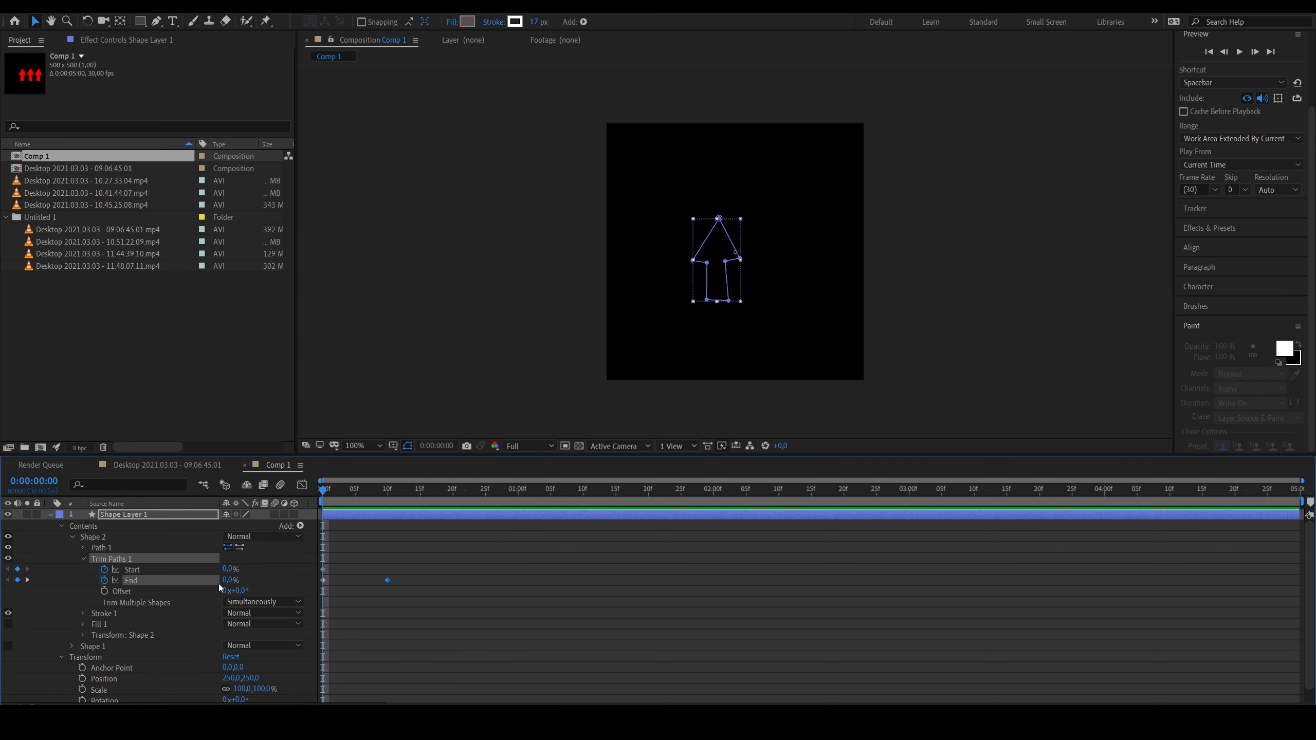
Step: Set Trim Paths Start to 34% and End to 37% at the first frame, and Start to 0% at frame 10
{"action": "left_click", "coordinate": [215, 569]}
{"action": "left_click_drag", "start_coordinate": [229, 580], "coordinate": [256, 574]}
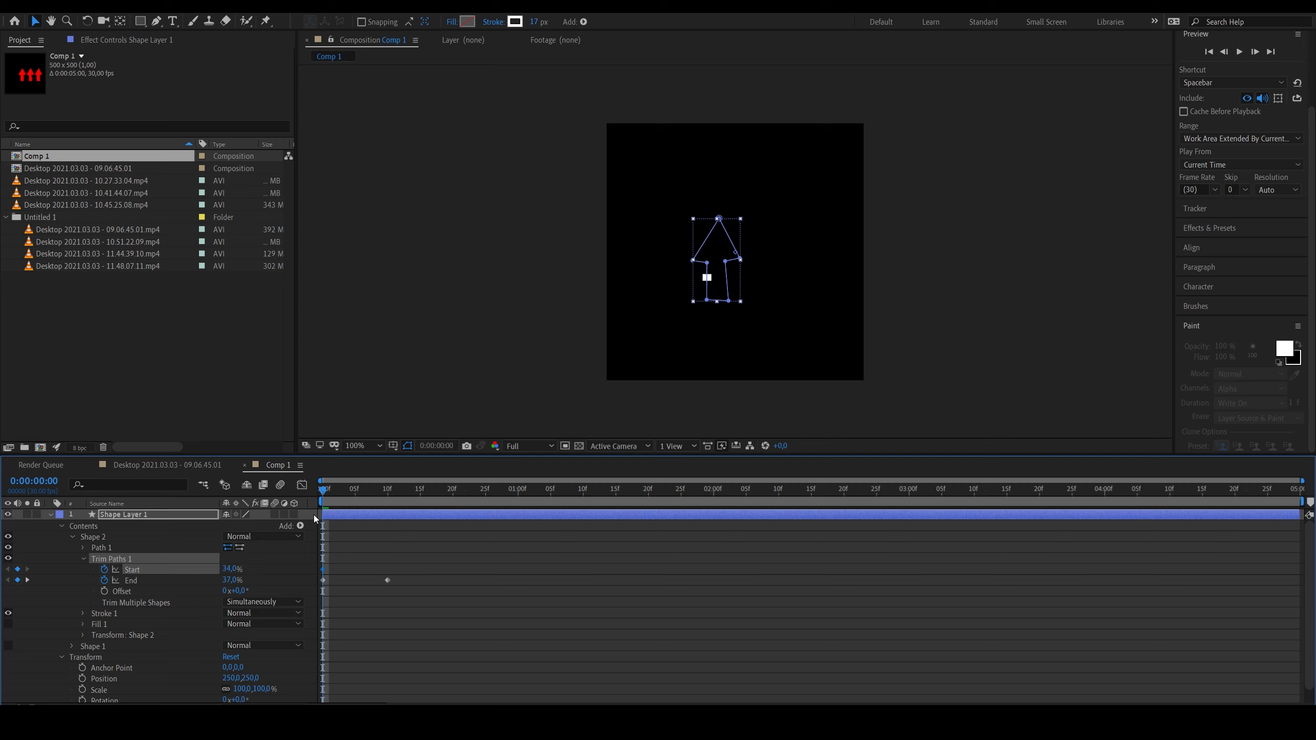
{"action": "left_click_drag", "start_coordinate": [325, 494], "coordinate": [392, 507]}
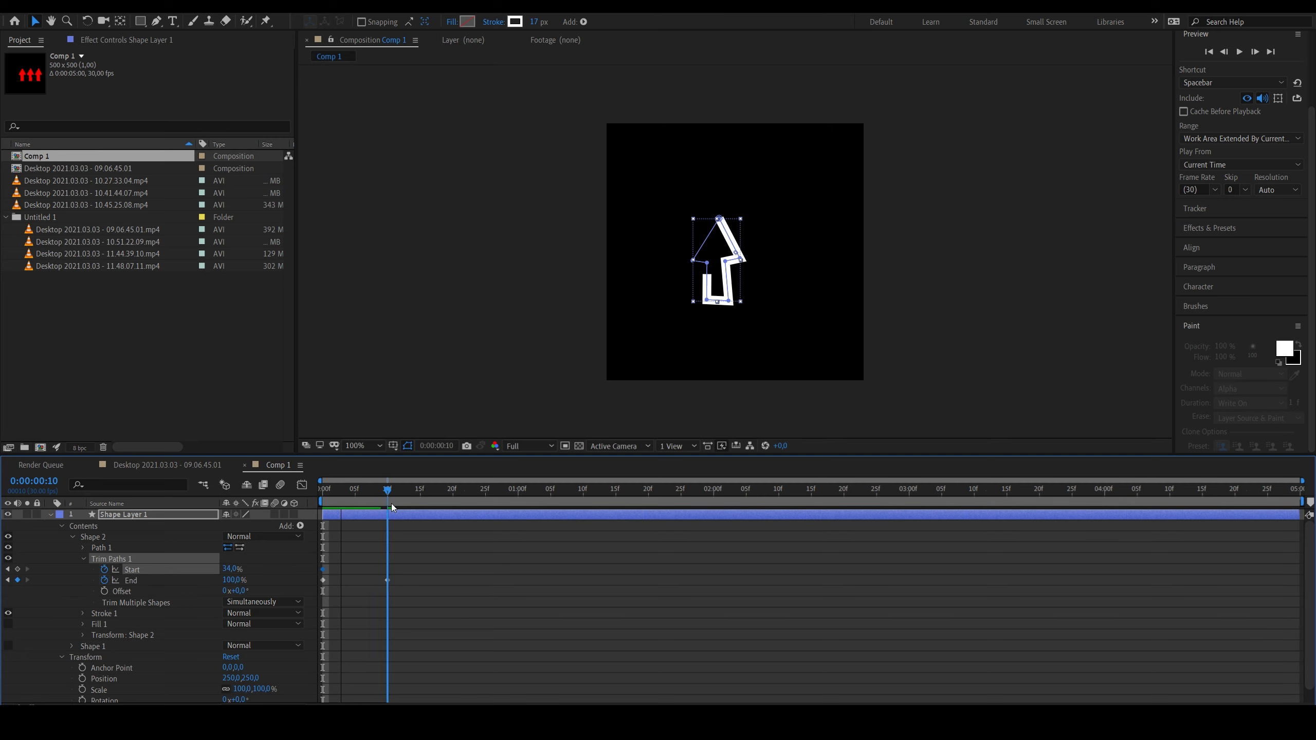
{"action": "left_click", "coordinate": [228, 581]}
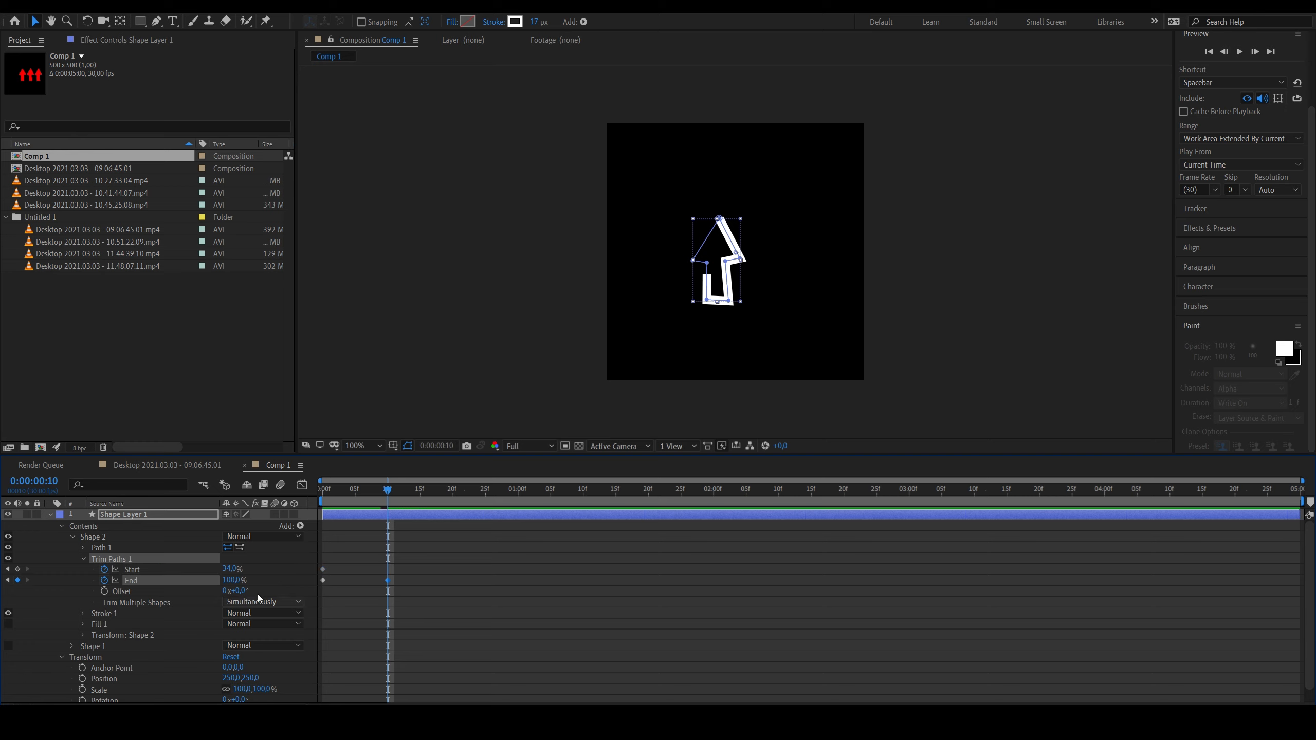
{"action": "left_click", "coordinate": [231, 569]}
{"action": "type", "text": "0"}
{"action": "key", "text": "Return"}
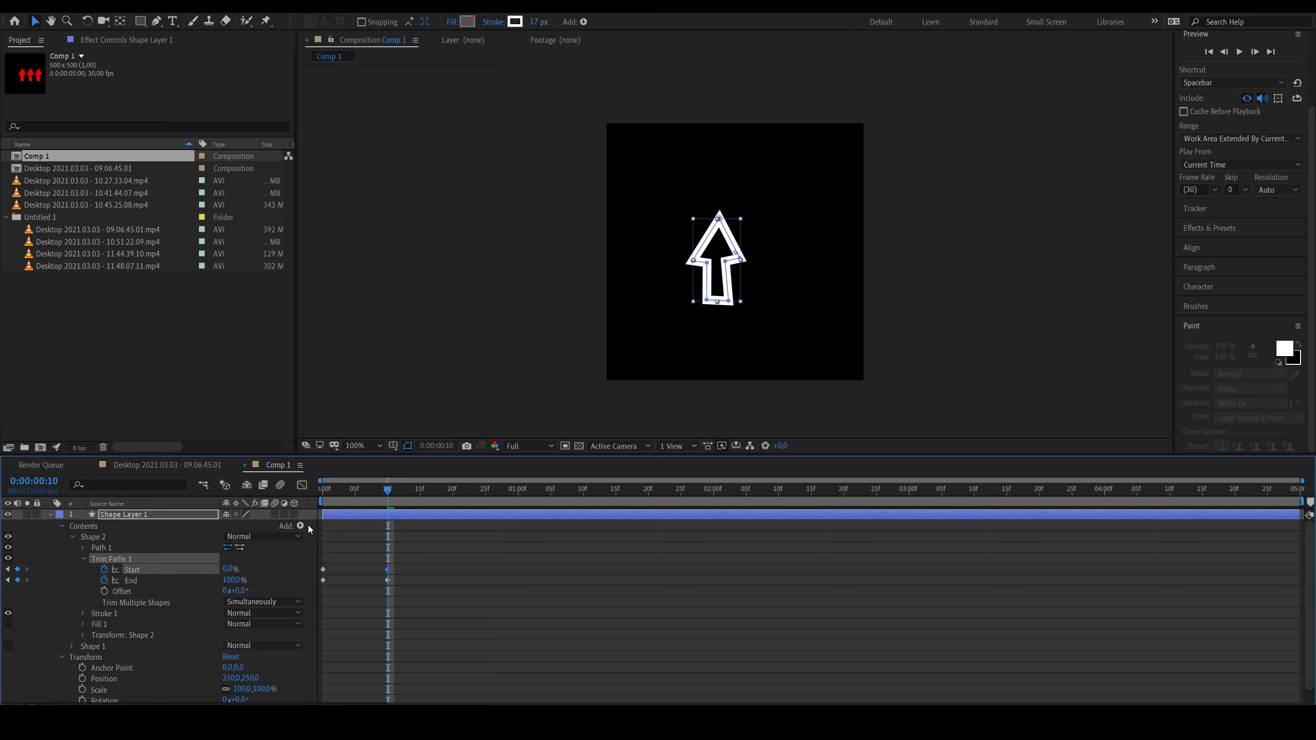
Step: Return to the first frame, add a text layer reading "ggg", and move it to about 131, 391
{"action": "mouse_move", "coordinate": [374, 492]}
{"action": "left_mouse_down"}
{"action": "mouse_move", "coordinate": [336, 491]}
{"action": "mouse_move", "coordinate": [422, 497]}
{"action": "mouse_move", "coordinate": [326, 480]}
{"action": "mouse_move", "coordinate": [395, 487]}
{"action": "mouse_move", "coordinate": [334, 494]}
{"action": "mouse_move", "coordinate": [368, 485]}
{"action": "mouse_move", "coordinate": [328, 479]}
{"action": "left_mouse_up"}
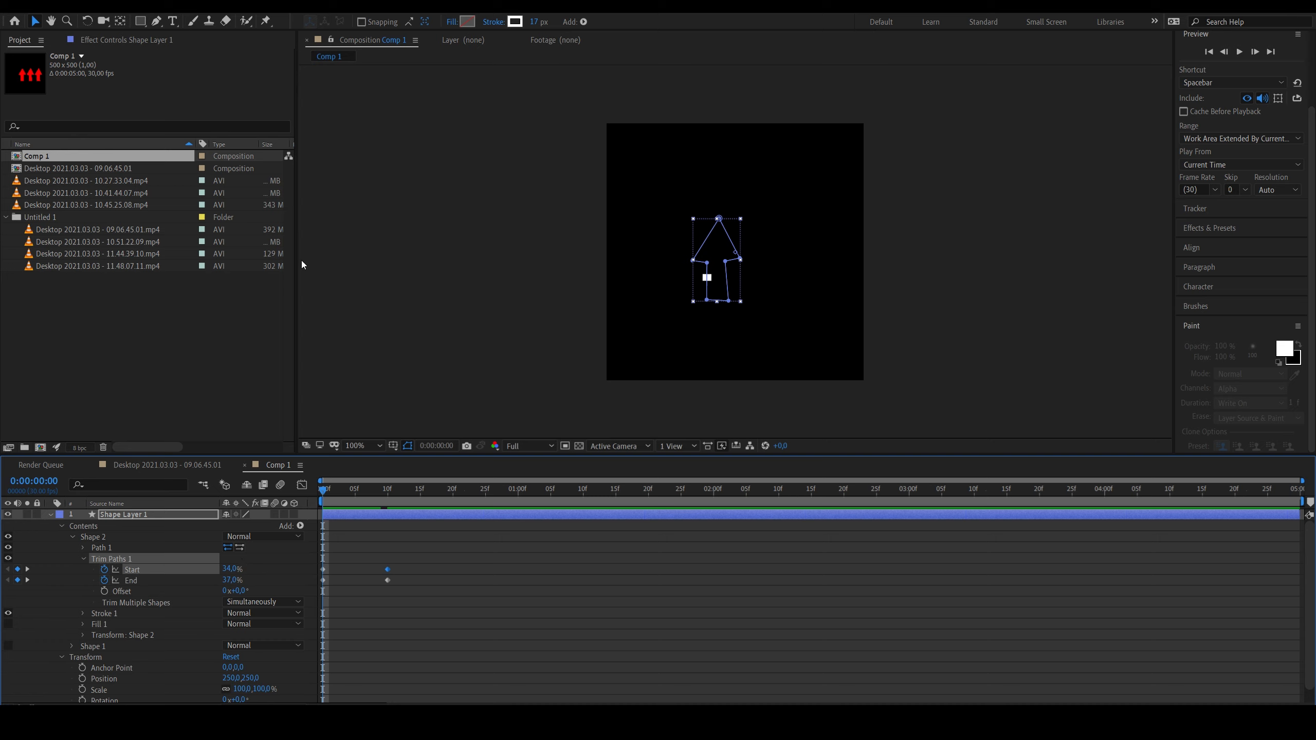
{"action": "left_click", "coordinate": [174, 21]}
{"action": "left_click", "coordinate": [609, 320]}
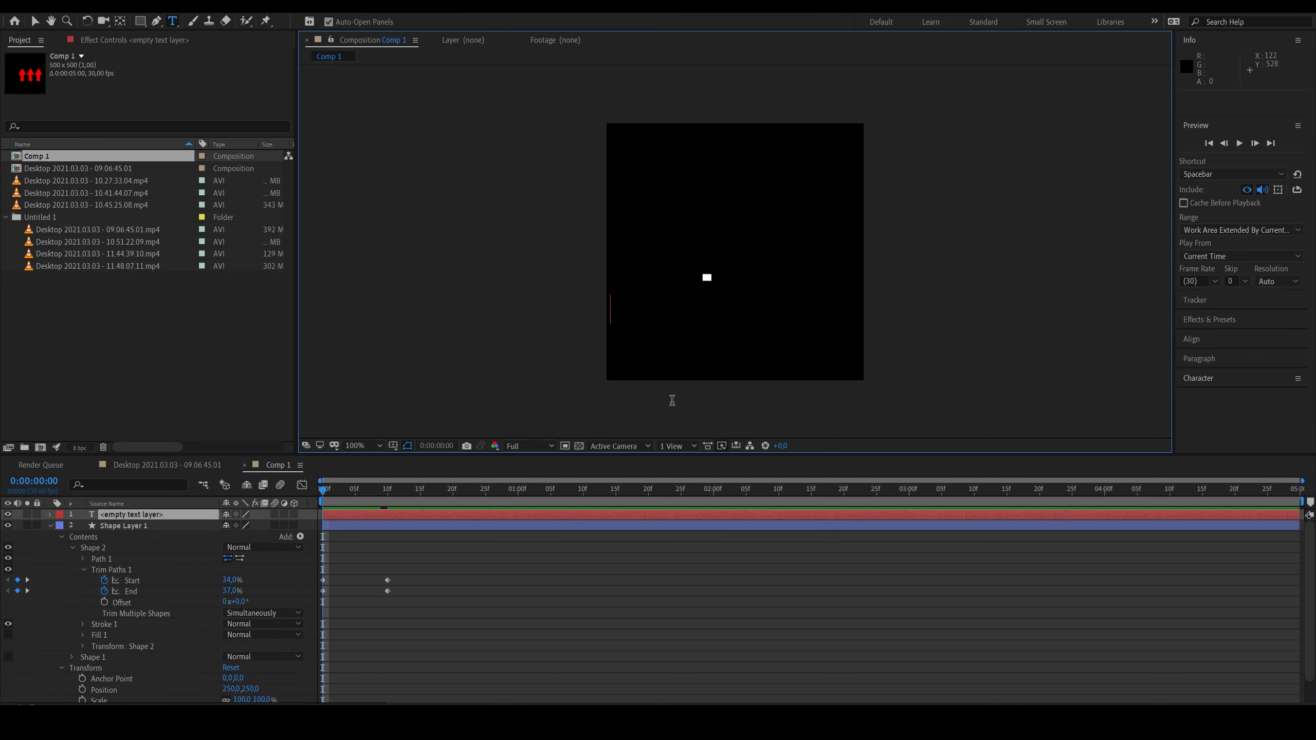
{"action": "type", "text": "ggg"}
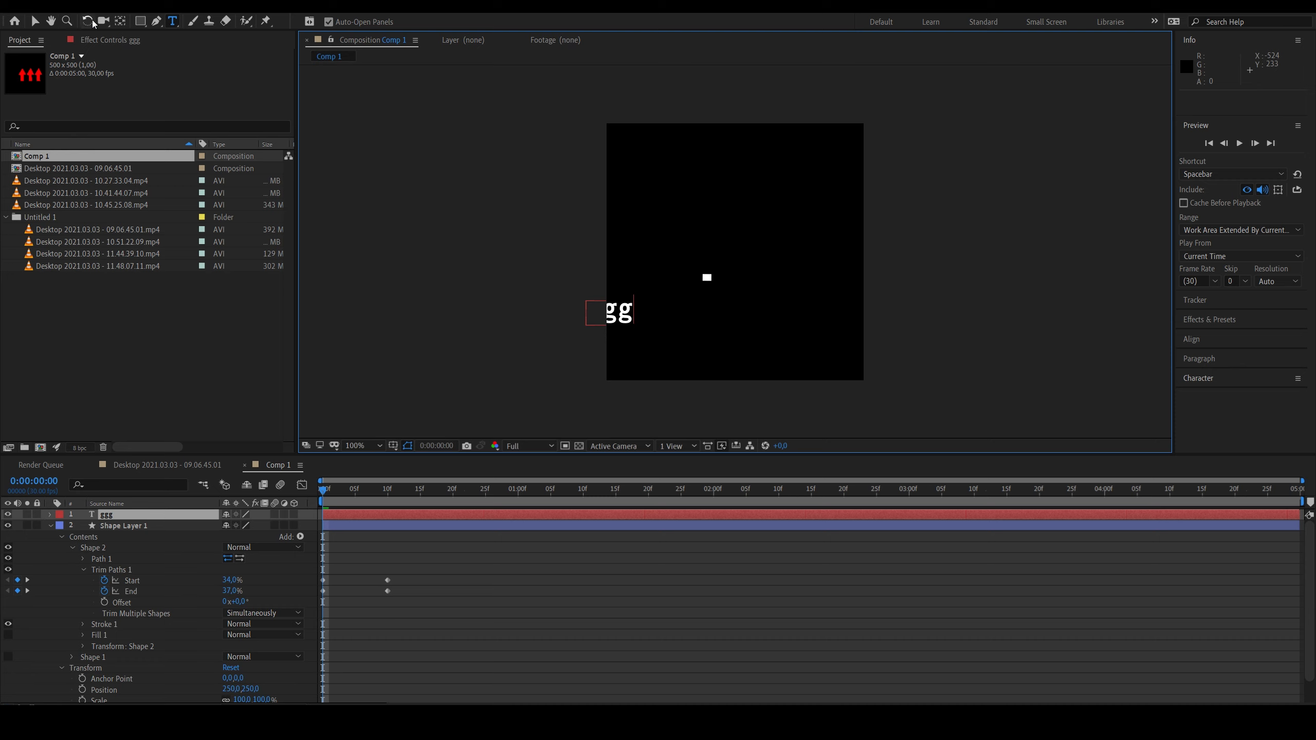
{"action": "left_click", "coordinate": [34, 21]}
{"action": "left_click_drag", "start_coordinate": [621, 313], "coordinate": [686, 320]}
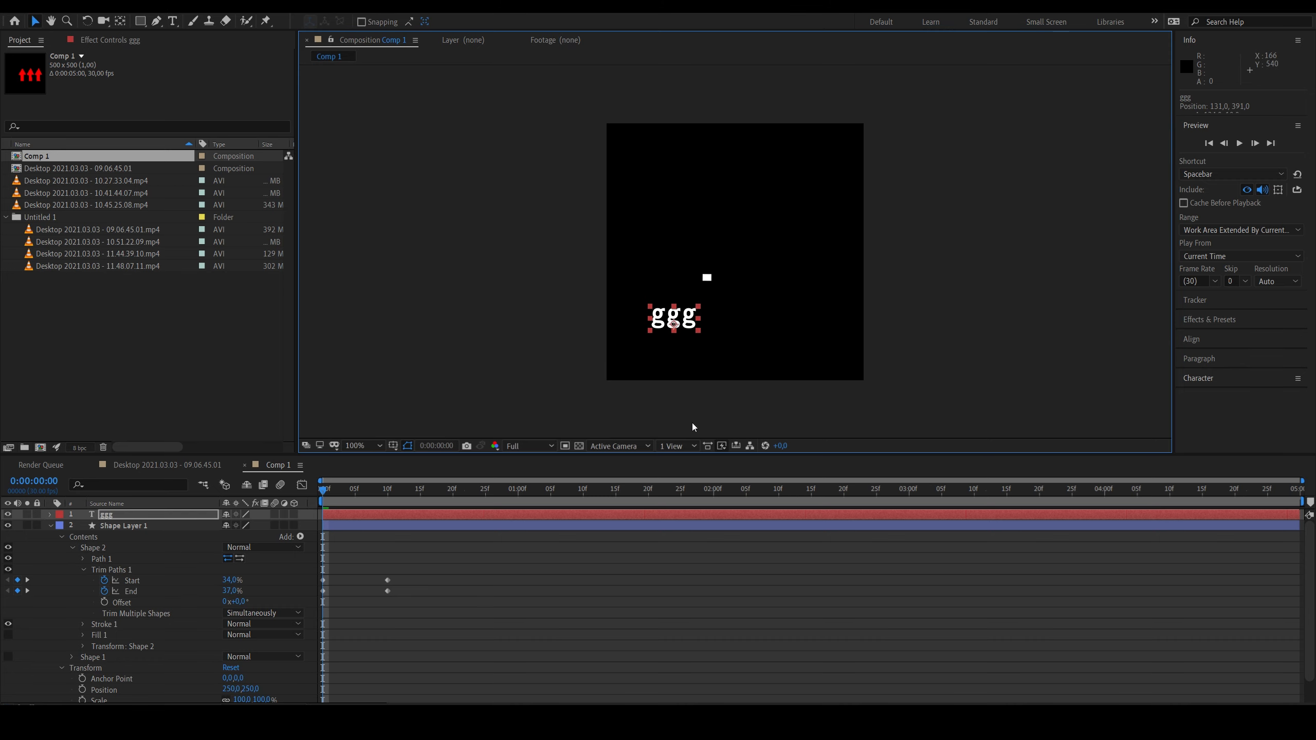
Step: Expand the ggg text layer's Path Options and More Options, and create shapes from the text
{"action": "left_click", "coordinate": [51, 514]}
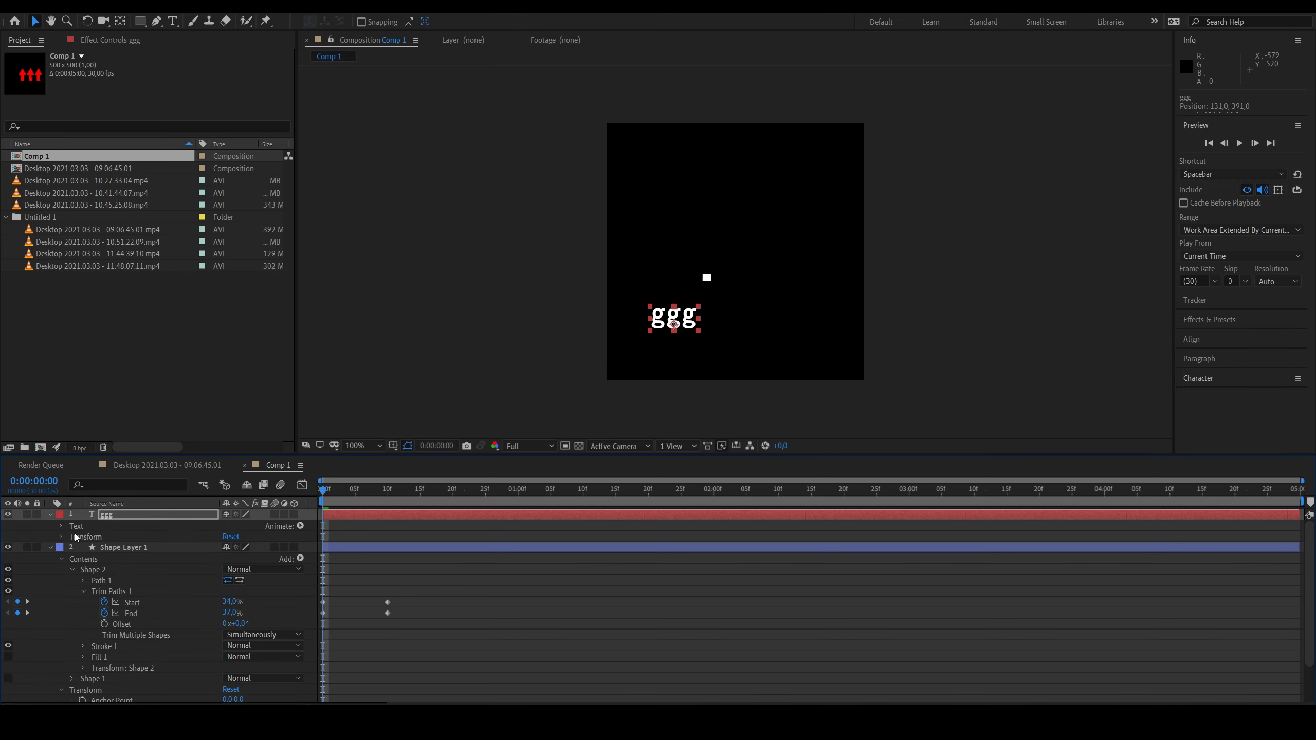
{"action": "left_click", "coordinate": [61, 527]}
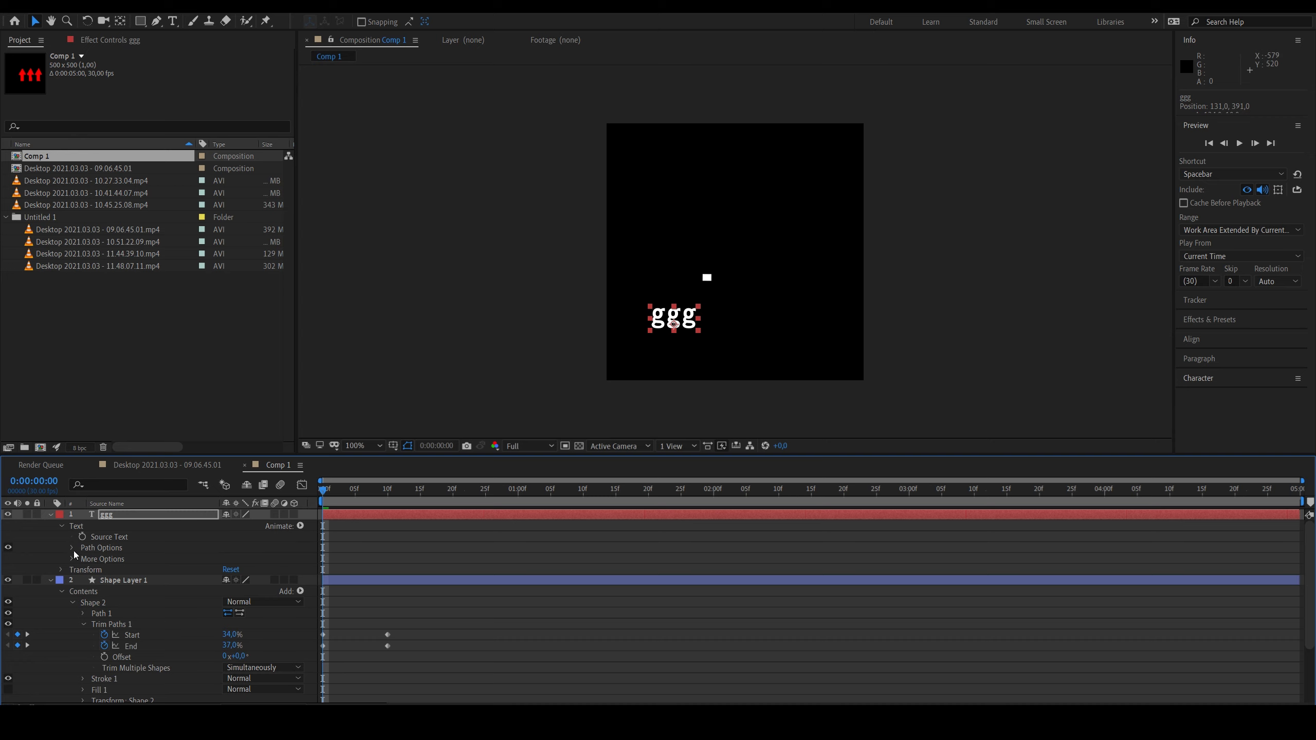
{"action": "left_click", "coordinate": [73, 549]}
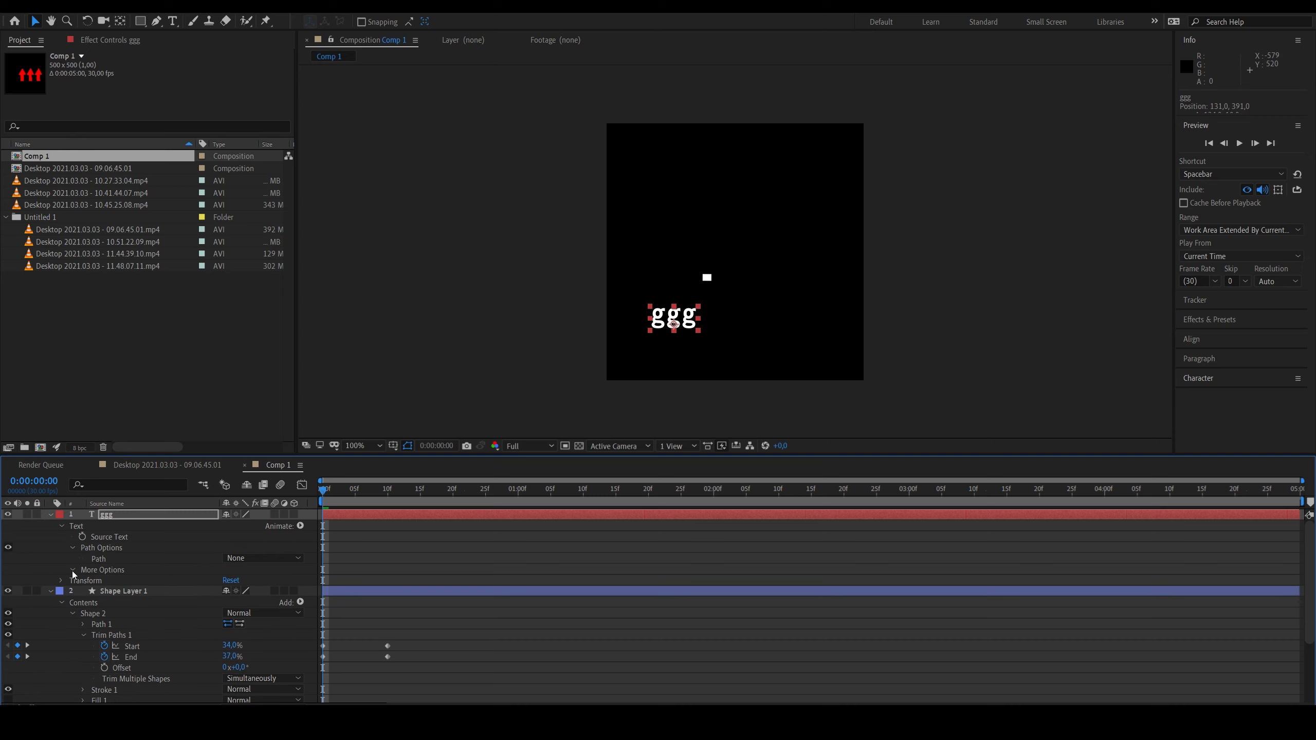
{"action": "left_click", "coordinate": [73, 571]}
{"action": "right_click", "coordinate": [154, 515]}
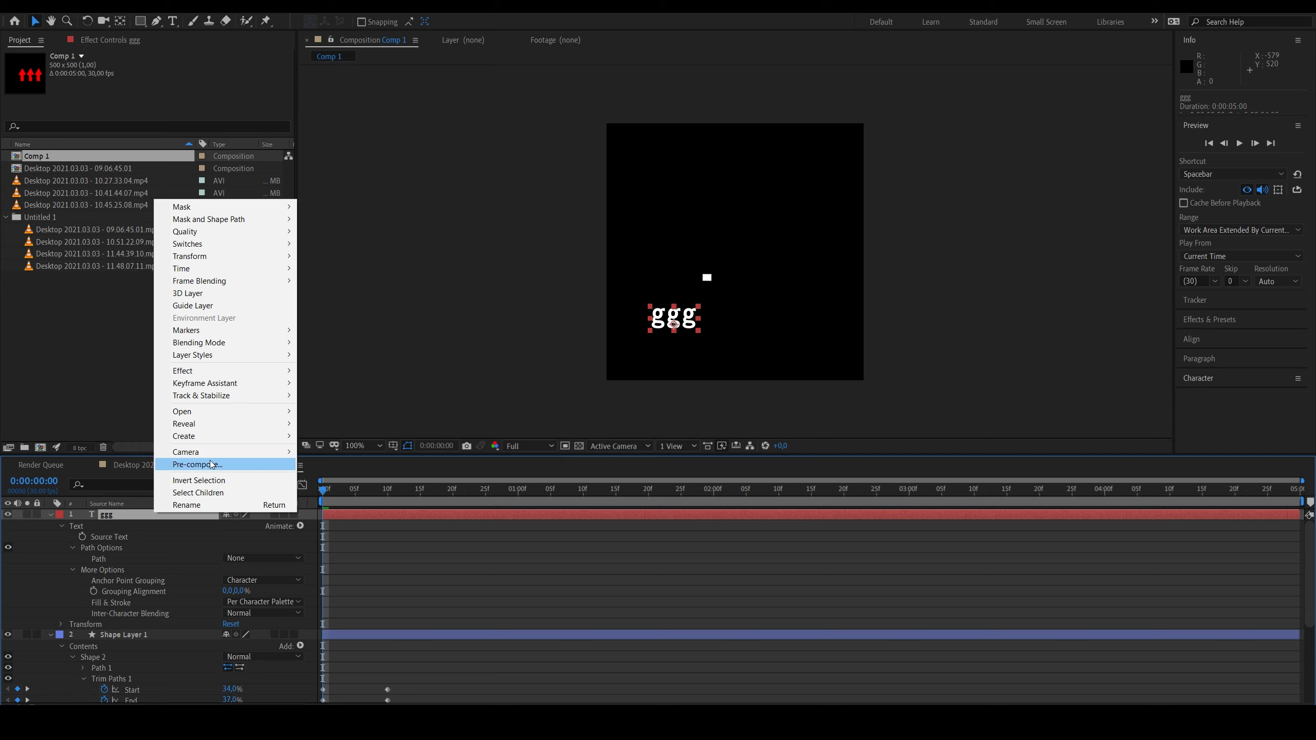
{"action": "mouse_move", "coordinate": [218, 441]}
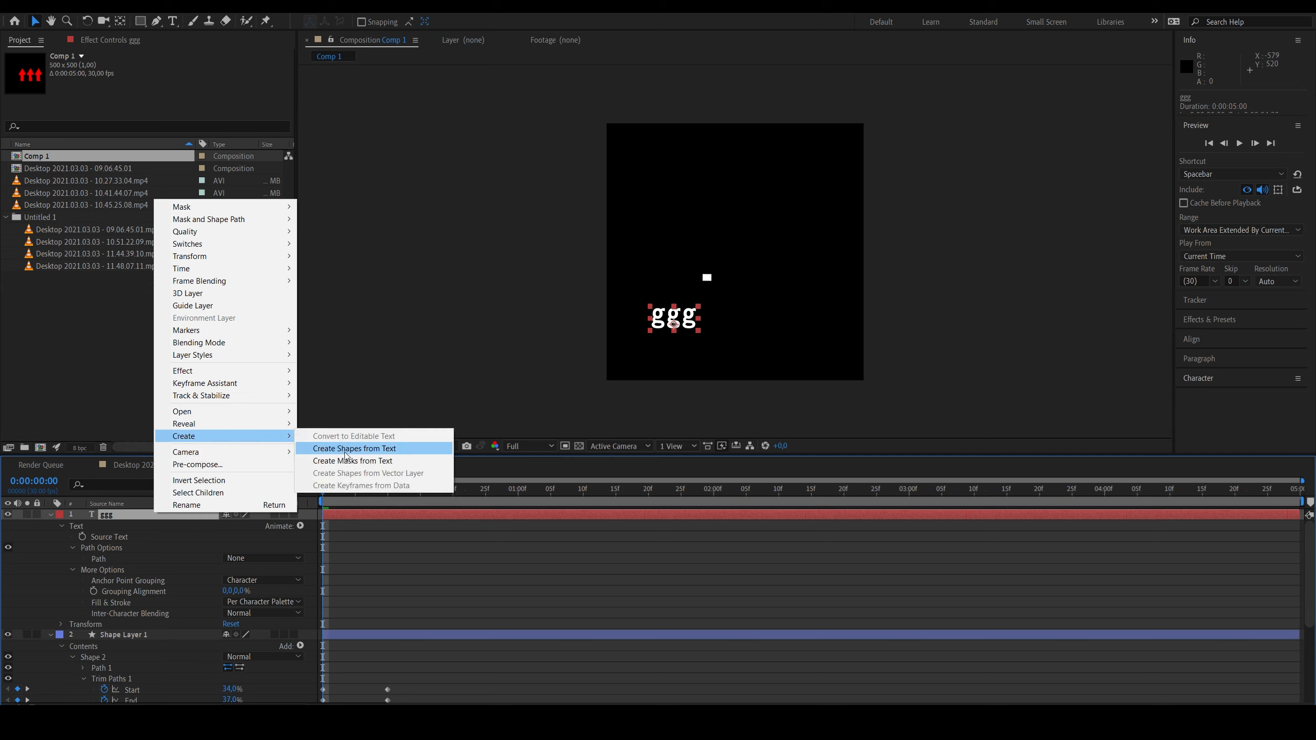
{"action": "left_click", "coordinate": [379, 450]}
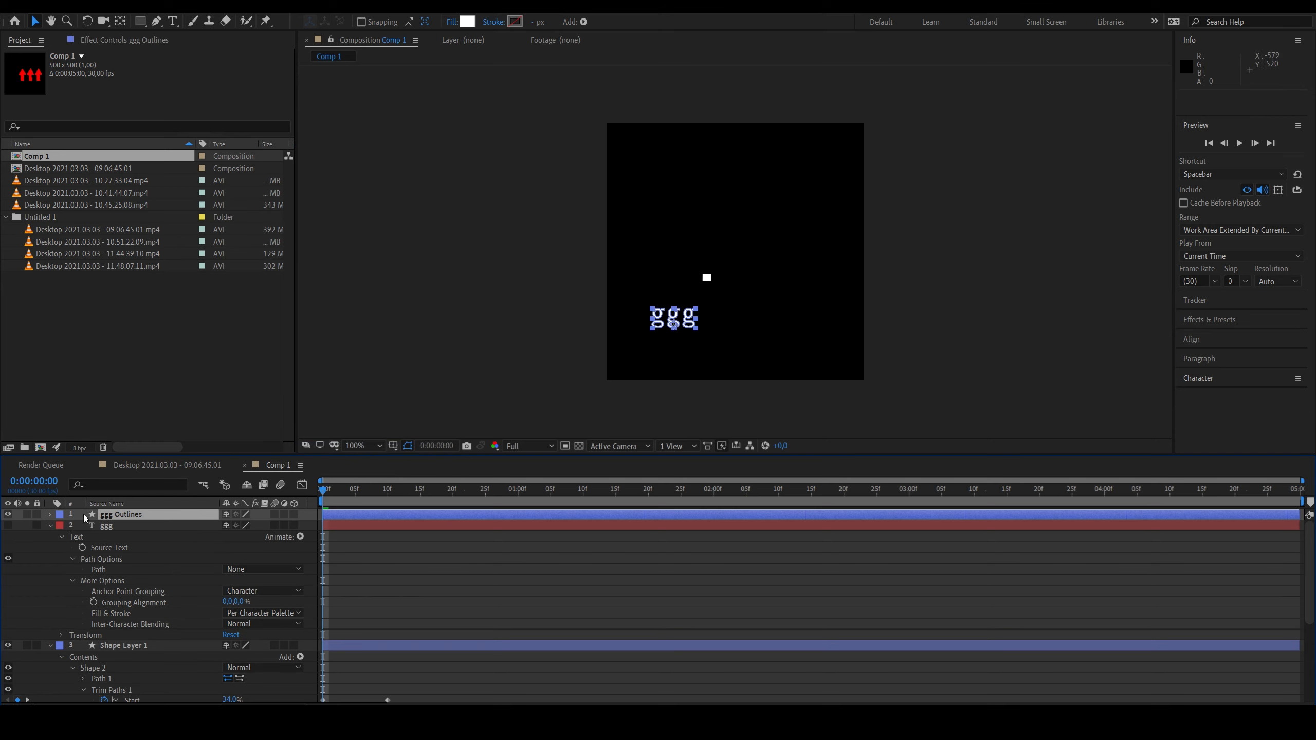
Step: Collapse the original ggg text layer and delete it
{"action": "left_click", "coordinate": [50, 526]}
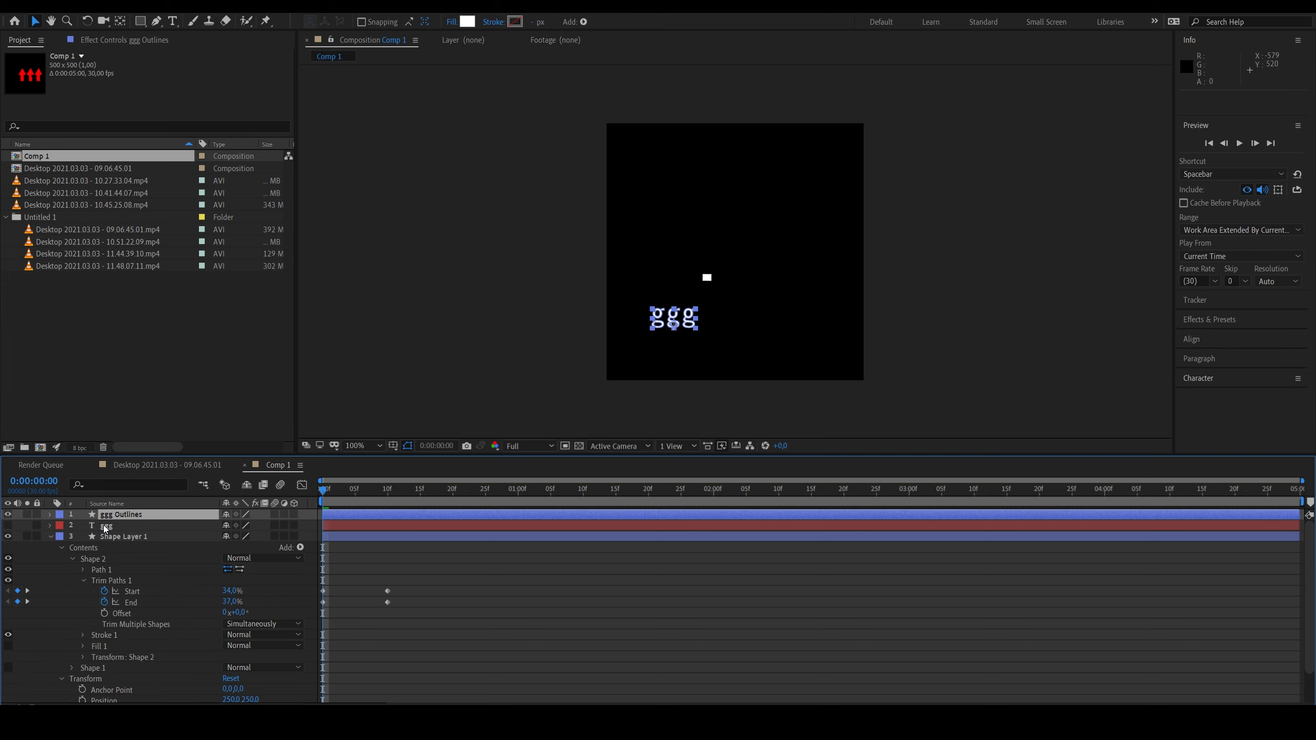
{"action": "left_click", "coordinate": [106, 527]}
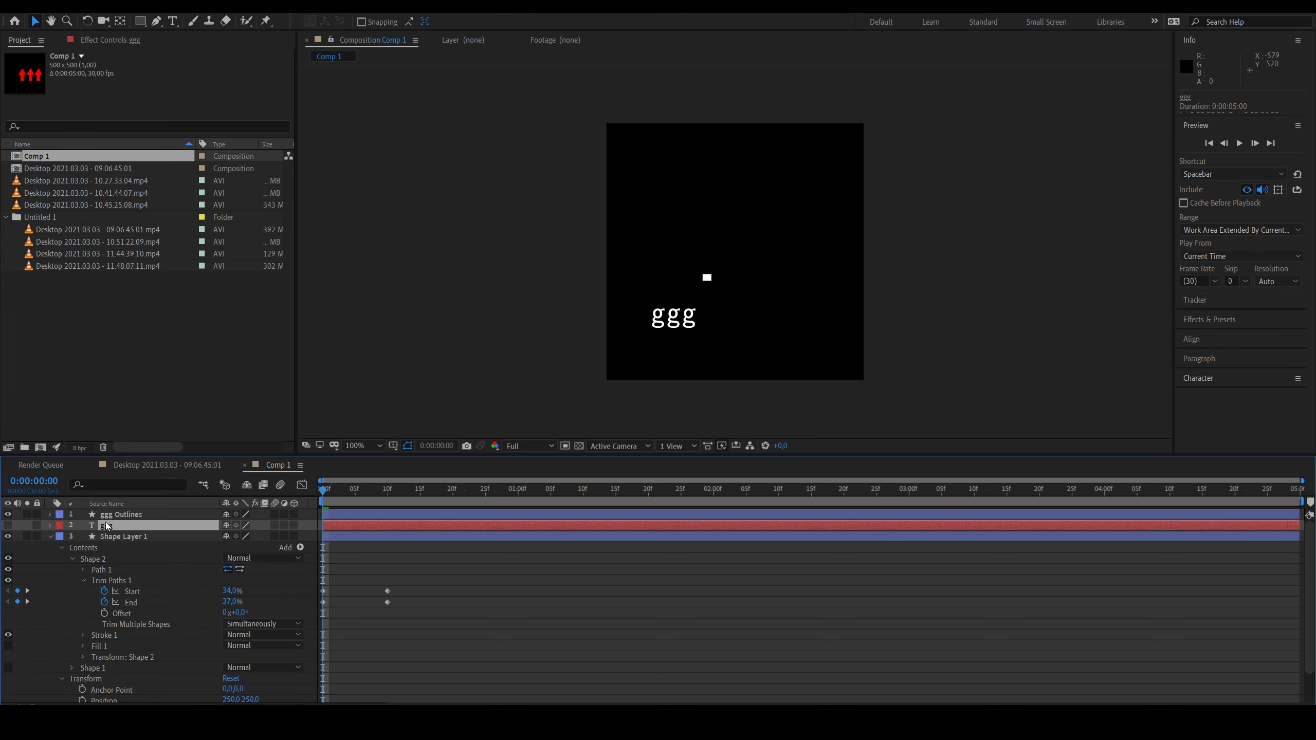
{"action": "key", "text": "Delete"}
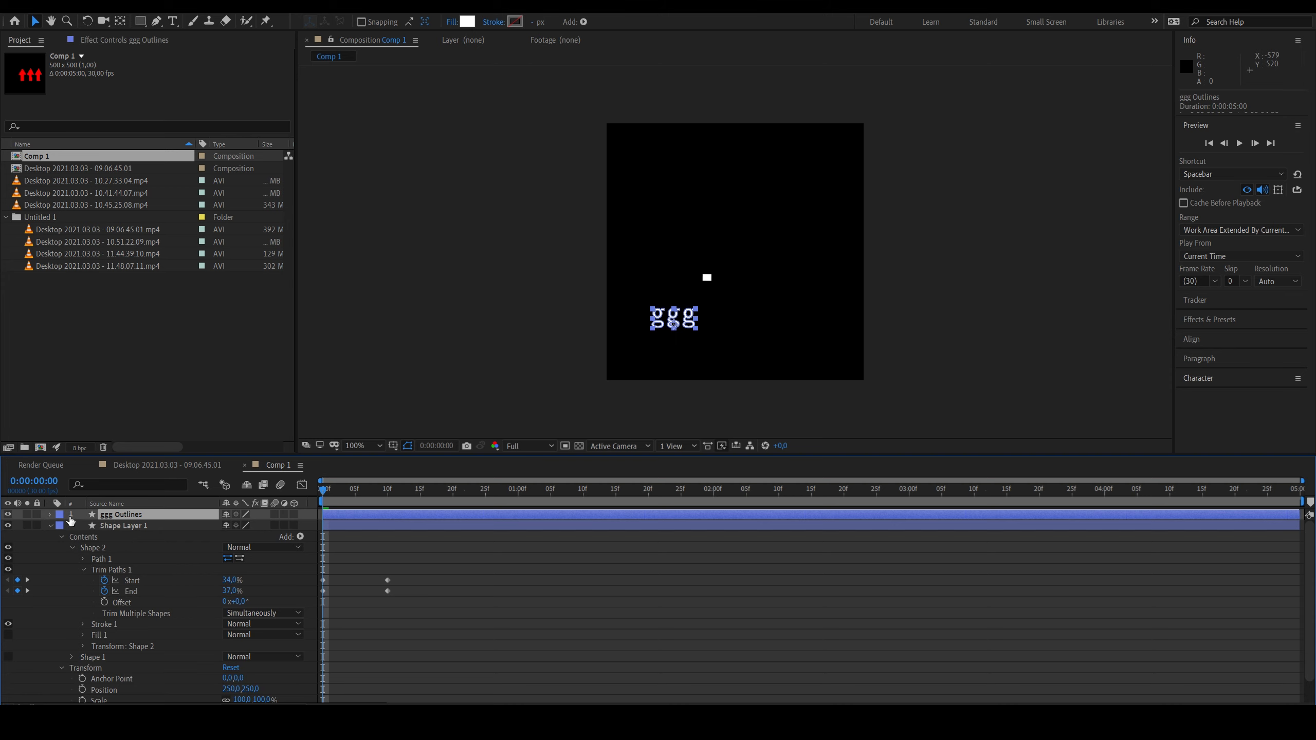
Step: Expand the contents of ggg Outlines down to the third g group's first path and select that path
{"action": "left_click", "coordinate": [50, 514]}
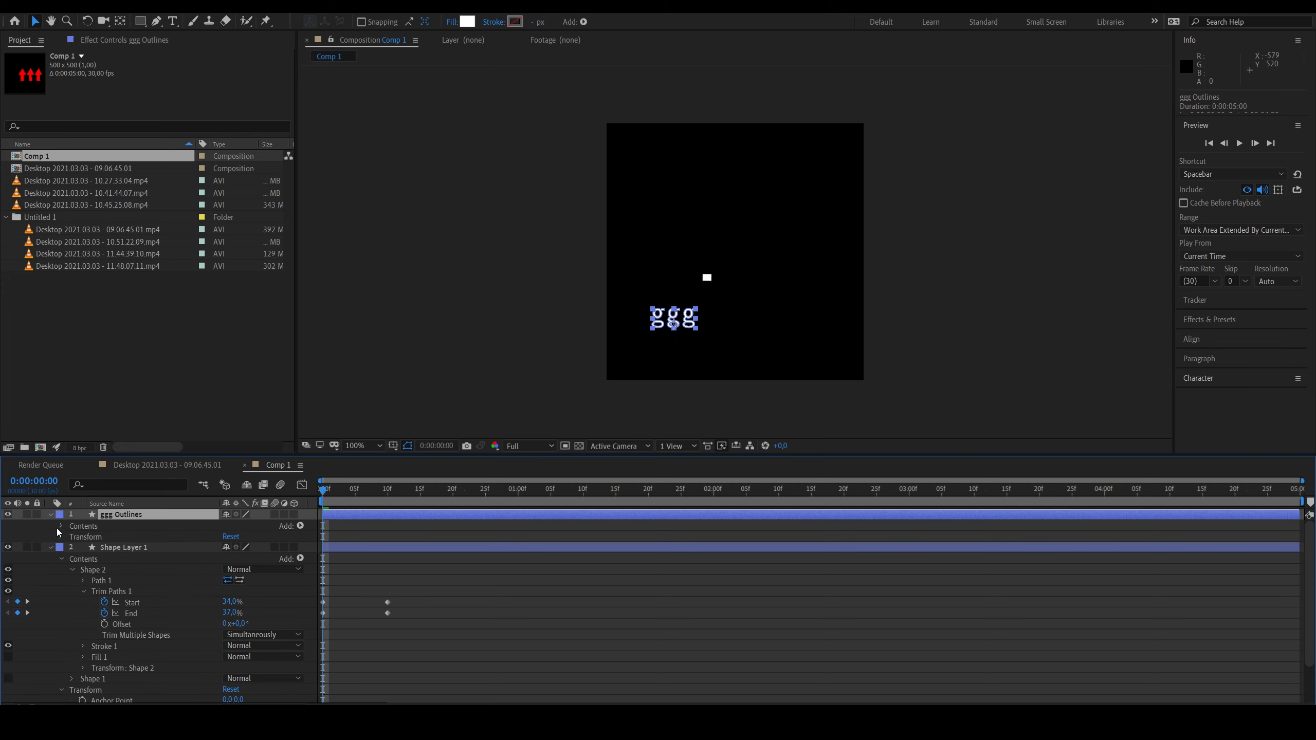
{"action": "left_click", "coordinate": [59, 526]}
{"action": "left_click", "coordinate": [90, 539]}
{"action": "left_click", "coordinate": [93, 548]}
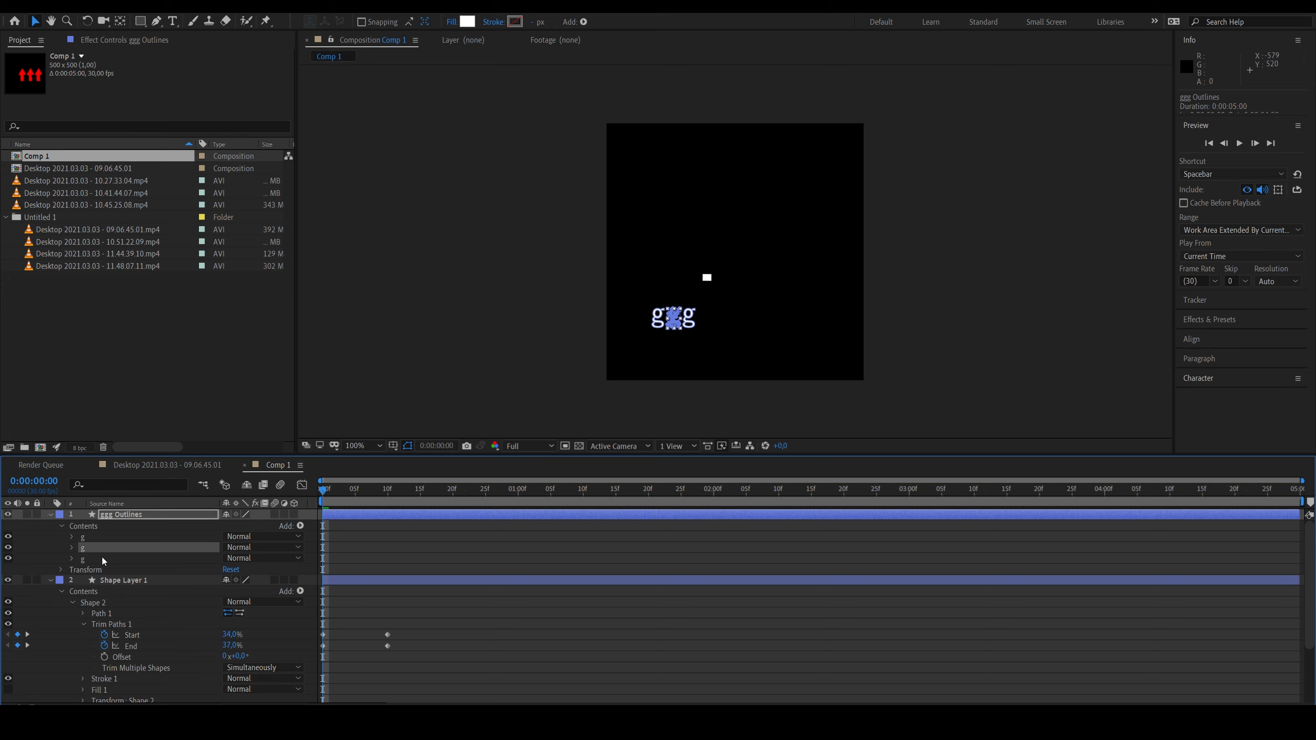
{"action": "left_click", "coordinate": [122, 624]}
{"action": "left_click_drag", "start_coordinate": [122, 624], "coordinate": [75, 557]}
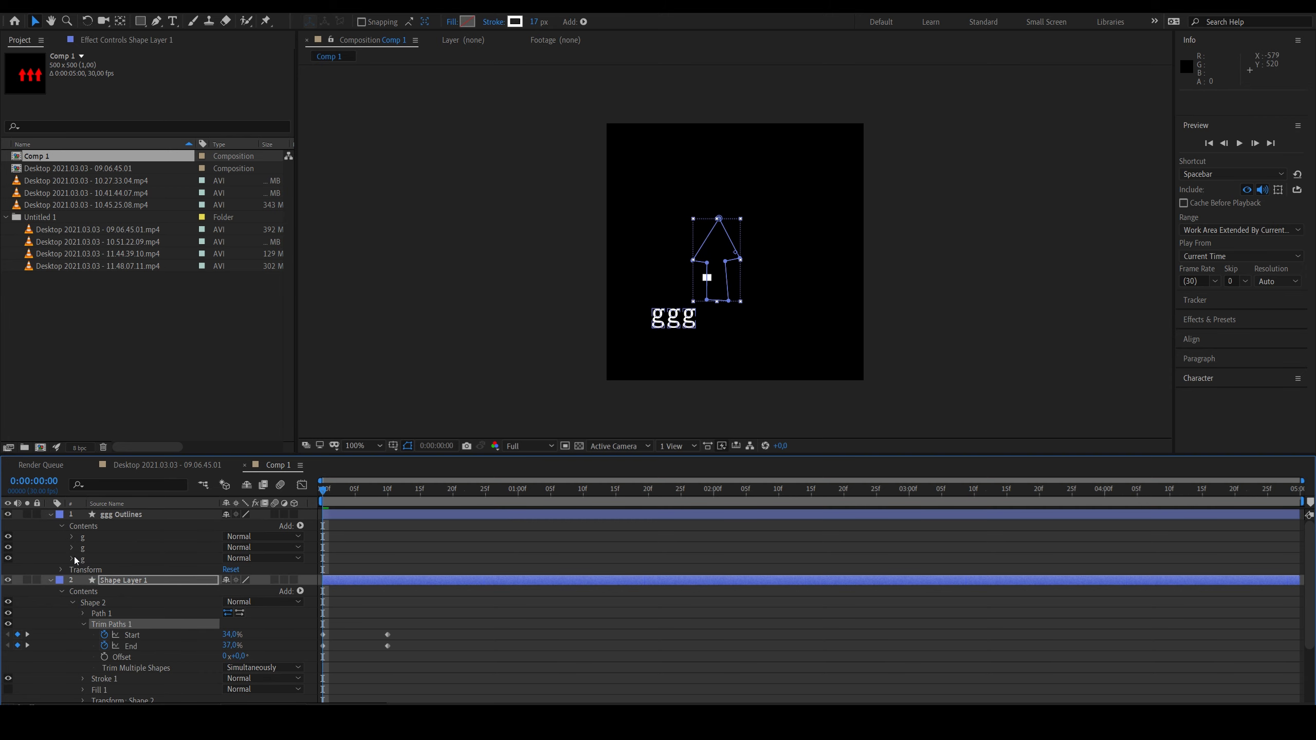
{"action": "left_click", "coordinate": [72, 558]}
{"action": "scroll", "coordinate": [123, 599], "scroll_direction": "down", "scroll_amount": 1}
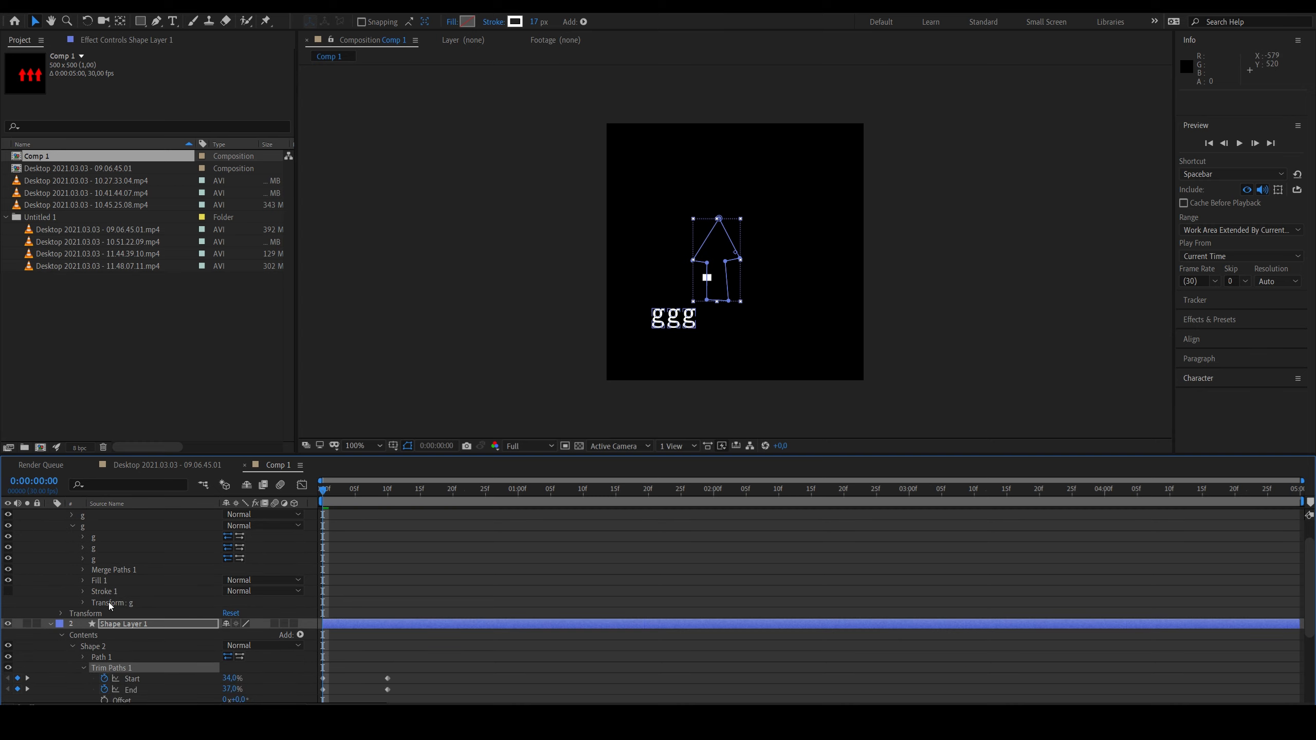
{"action": "left_click", "coordinate": [114, 669]}
{"action": "left_click_drag", "start_coordinate": [105, 622], "coordinate": [114, 554]}
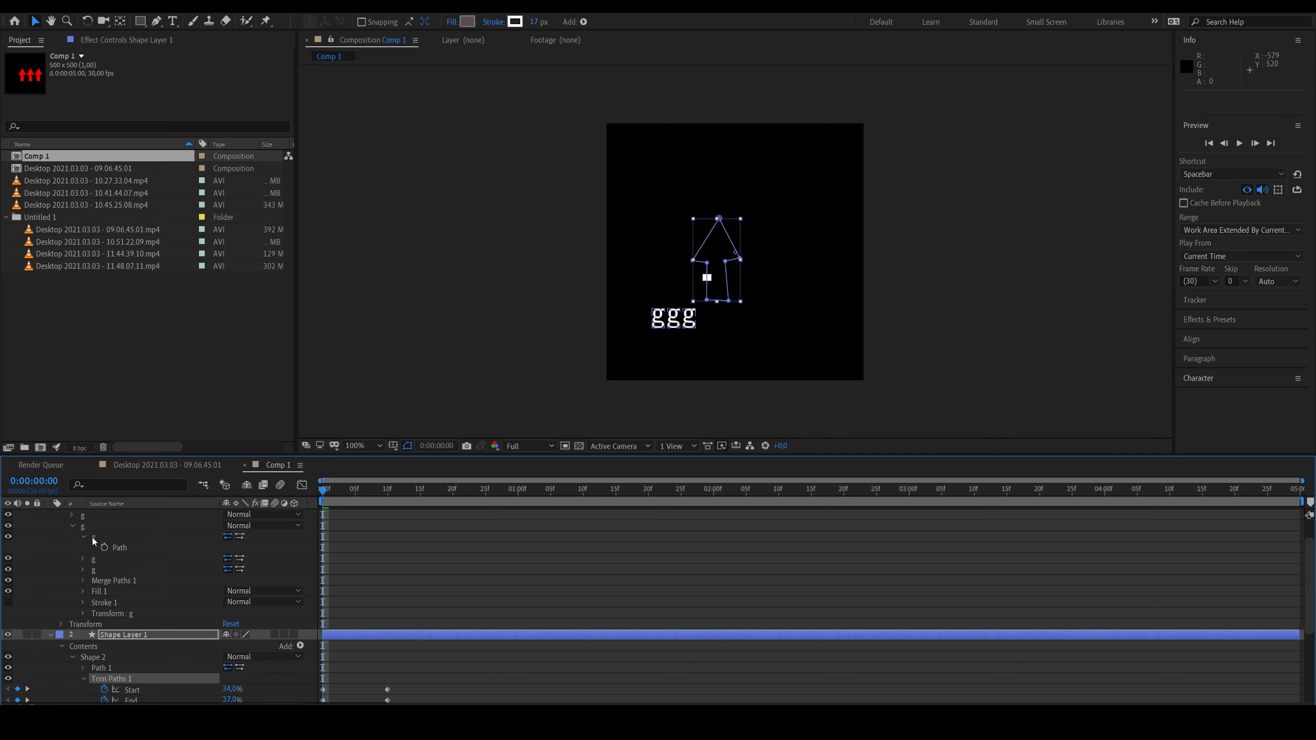
{"action": "left_click", "coordinate": [92, 538]}
{"action": "left_click", "coordinate": [117, 547]}
Step: Give the last letter g a solid color stroke and set its fill to none
{"action": "scroll", "coordinate": [617, 338], "scroll_direction": "up", "scroll_amount": 5}
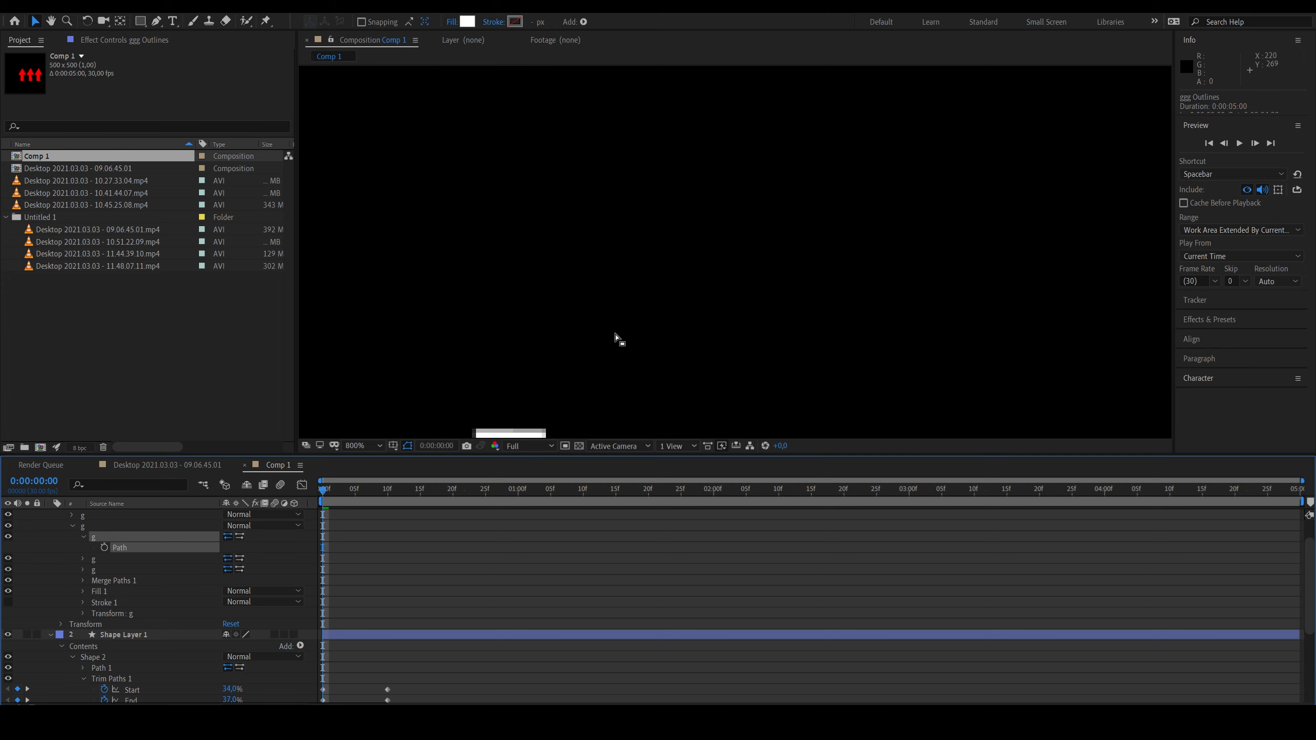
{"action": "scroll", "coordinate": [570, 340], "scroll_direction": "down", "scroll_amount": 2}
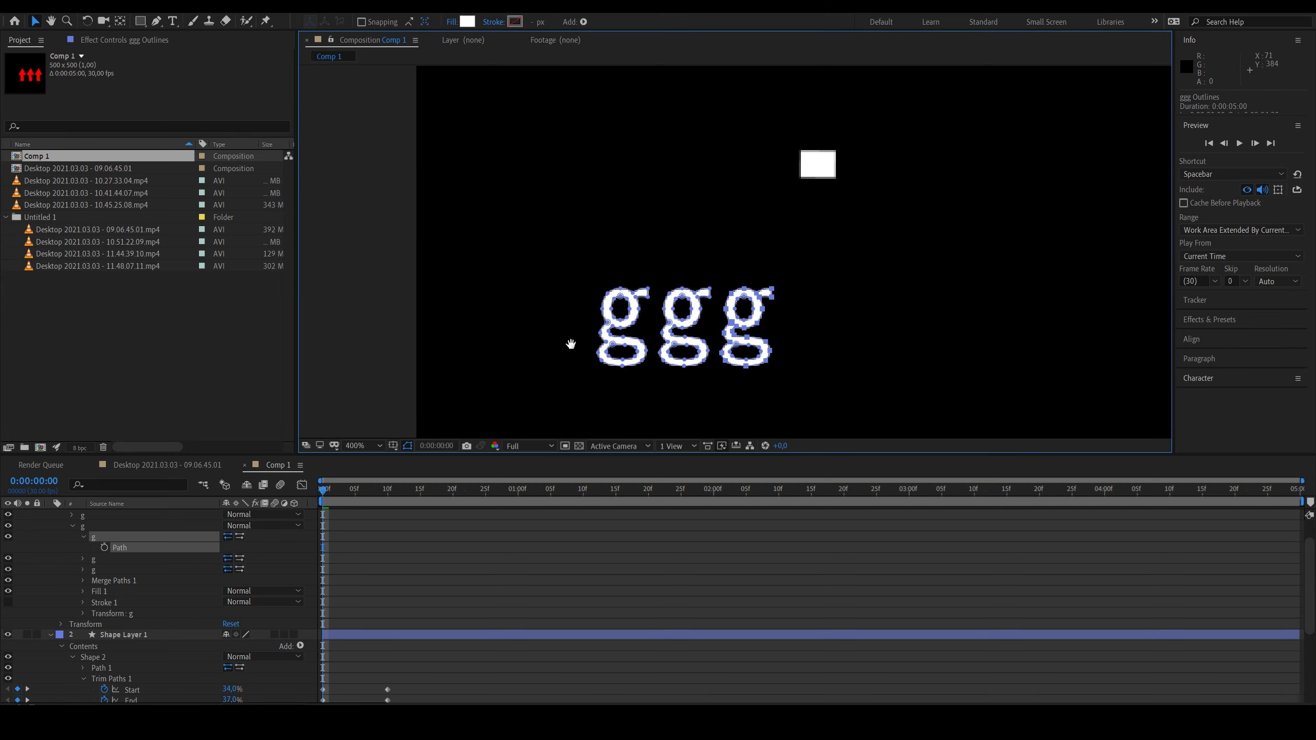
{"action": "scroll", "coordinate": [608, 294], "scroll_direction": "up", "scroll_amount": 4}
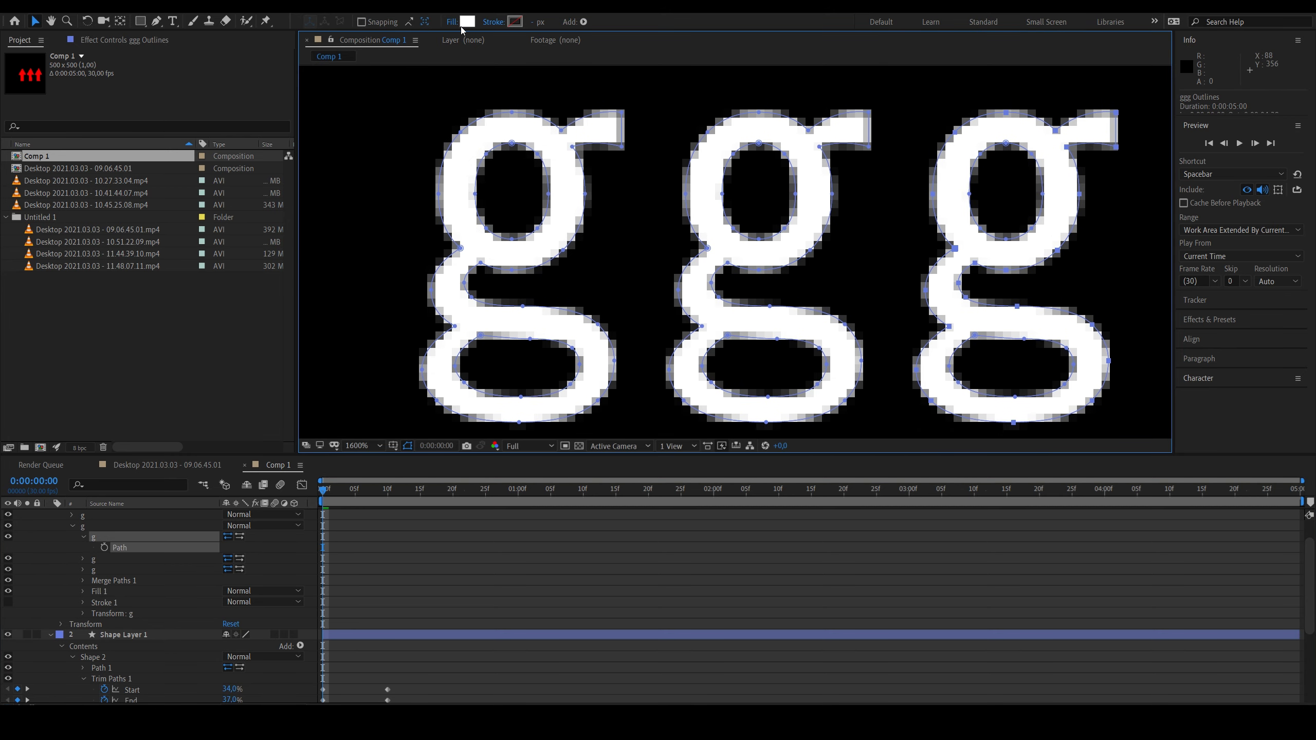
{"action": "left_click", "coordinate": [495, 22]}
{"action": "left_click", "coordinate": [608, 328]}
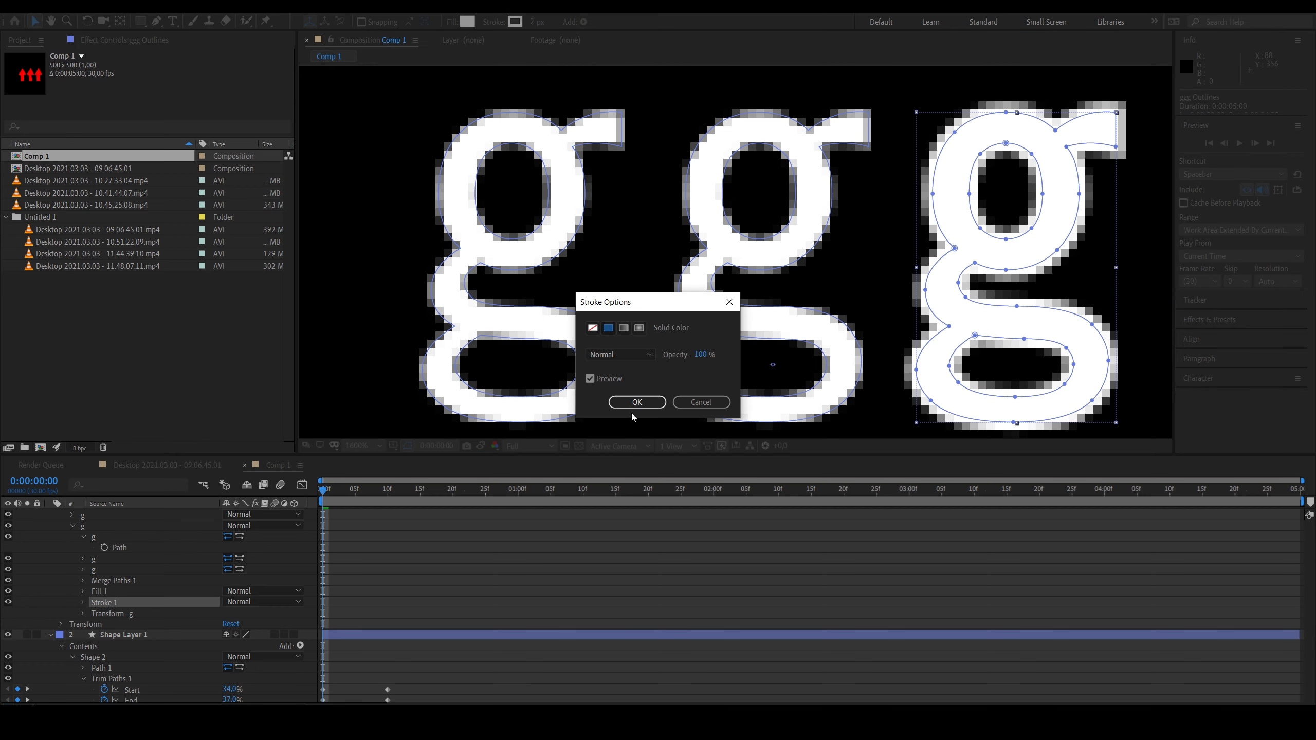
{"action": "left_click", "coordinate": [637, 402]}
{"action": "left_click", "coordinate": [452, 22]}
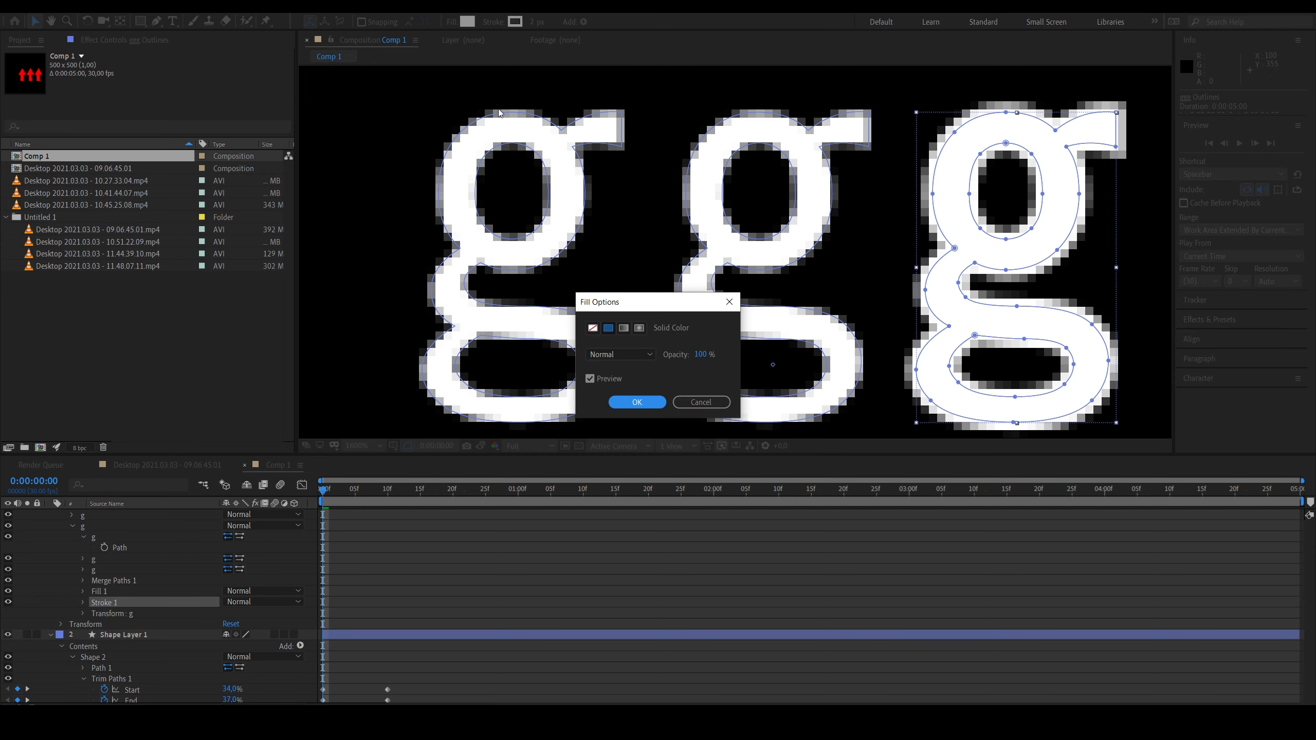
{"action": "left_click", "coordinate": [592, 327]}
{"action": "left_click", "coordinate": [637, 402]}
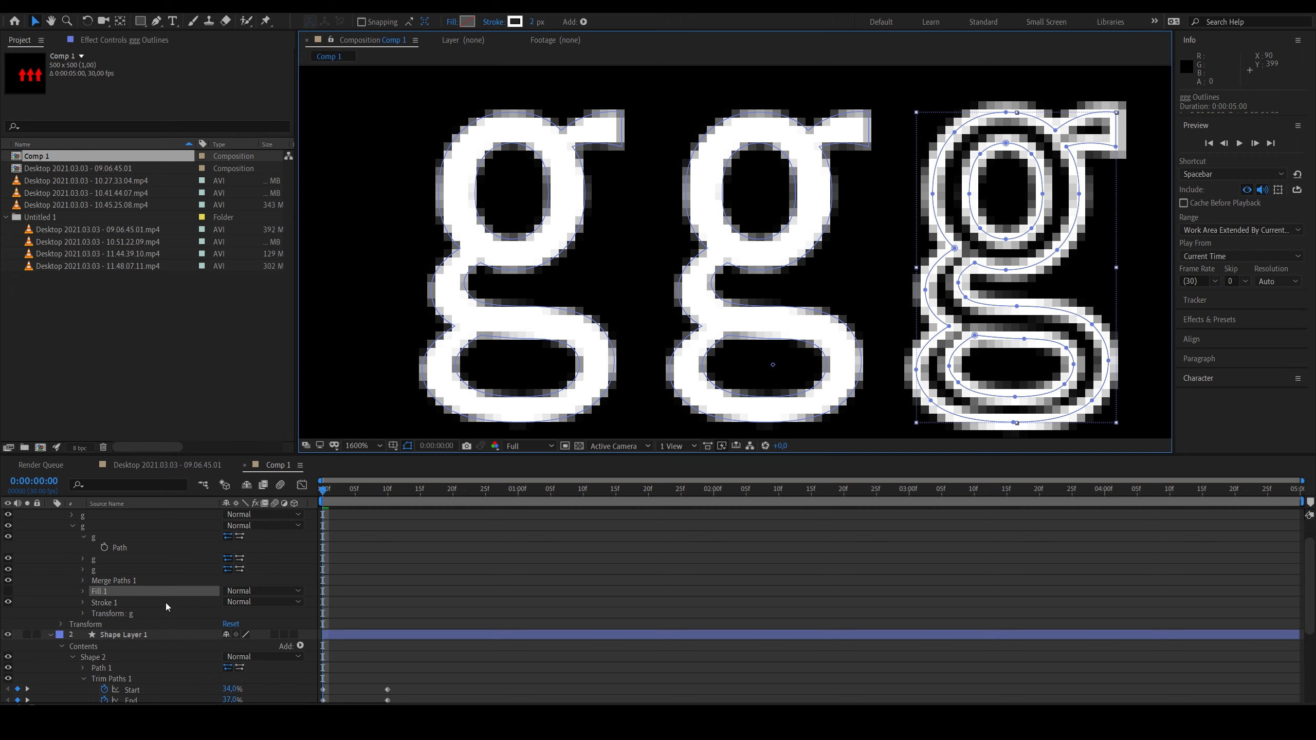
Step: Expand and review the stroke properties of the last letter g
{"action": "key", "text": "comma"}
{"action": "scroll", "coordinate": [715, 323], "scroll_direction": "down", "scroll_amount": 1}
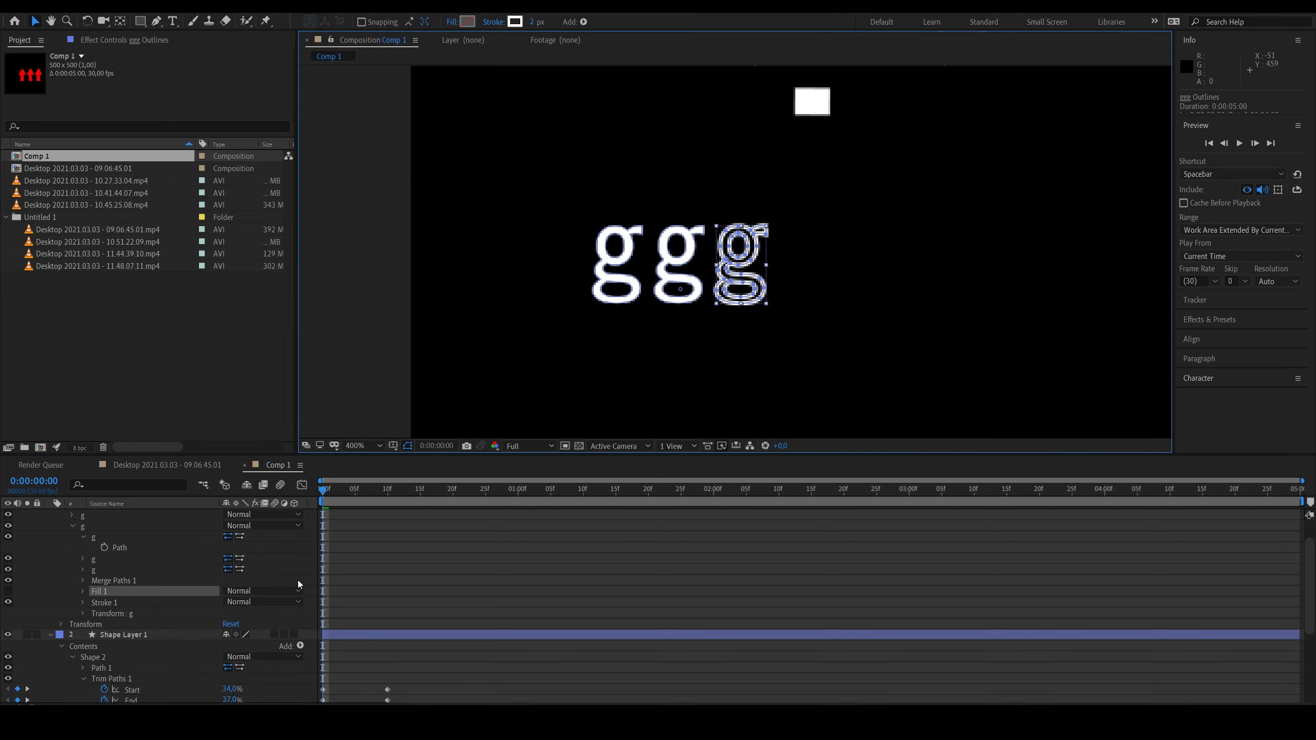
{"action": "scroll", "coordinate": [130, 606], "scroll_direction": "down", "scroll_amount": 1}
{"action": "left_click", "coordinate": [109, 568]}
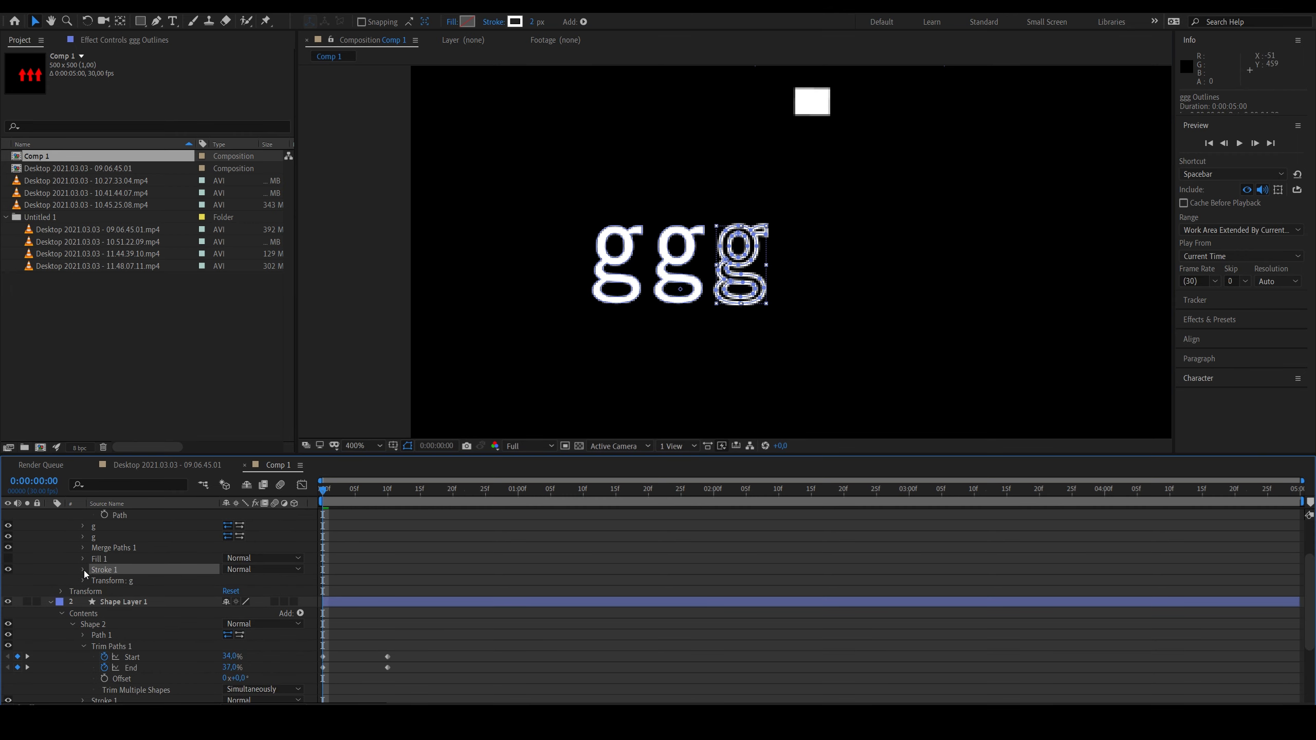
{"action": "left_click", "coordinate": [83, 569]}
{"action": "scroll", "coordinate": [171, 594], "scroll_direction": "down", "scroll_amount": 1}
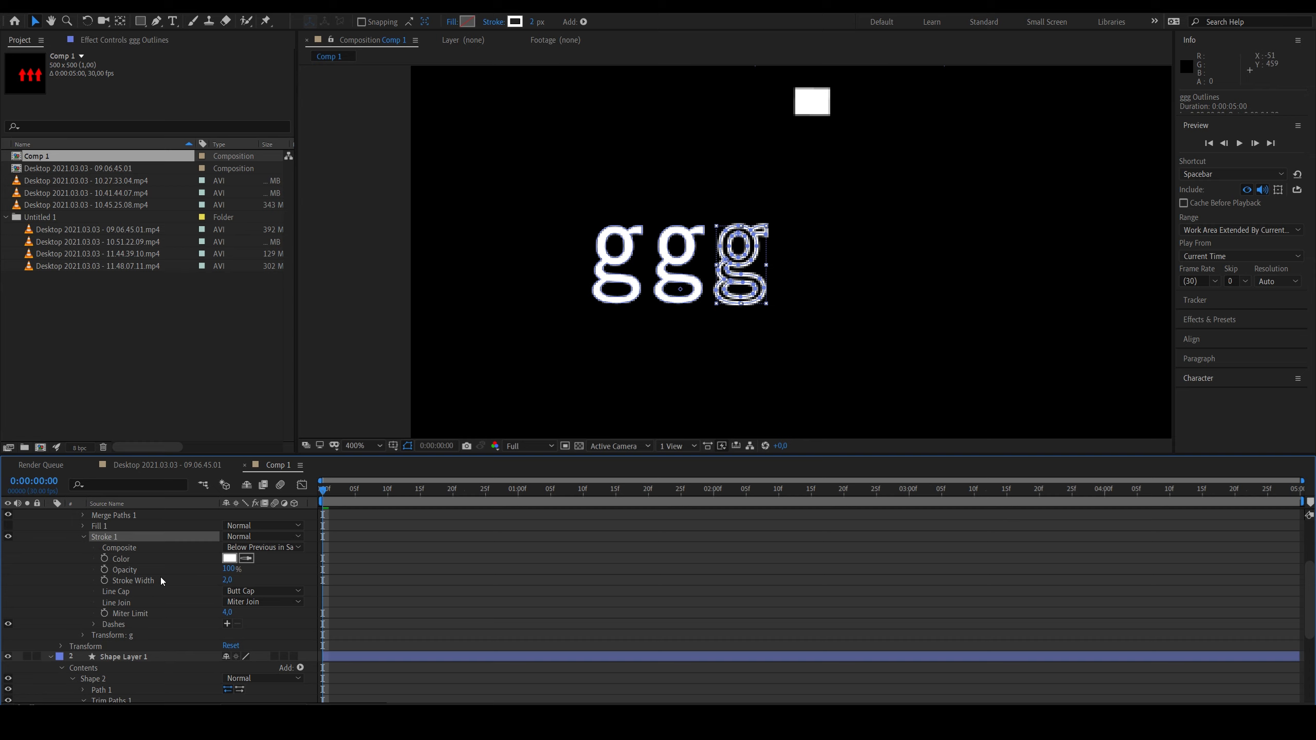
{"action": "scroll", "coordinate": [279, 557], "scroll_direction": "up", "scroll_amount": 3}
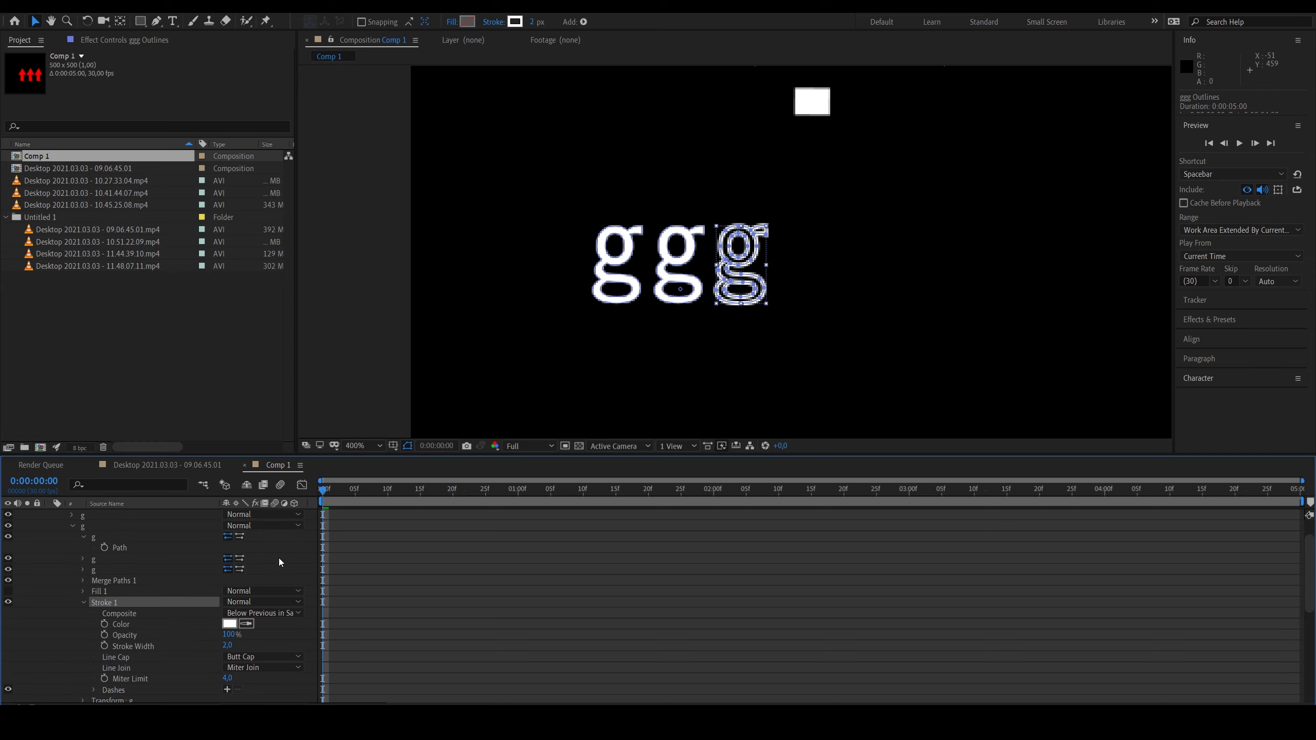
Step: Add Trim Paths to the last letter g and set its End to 34%
{"action": "left_click", "coordinate": [300, 527]}
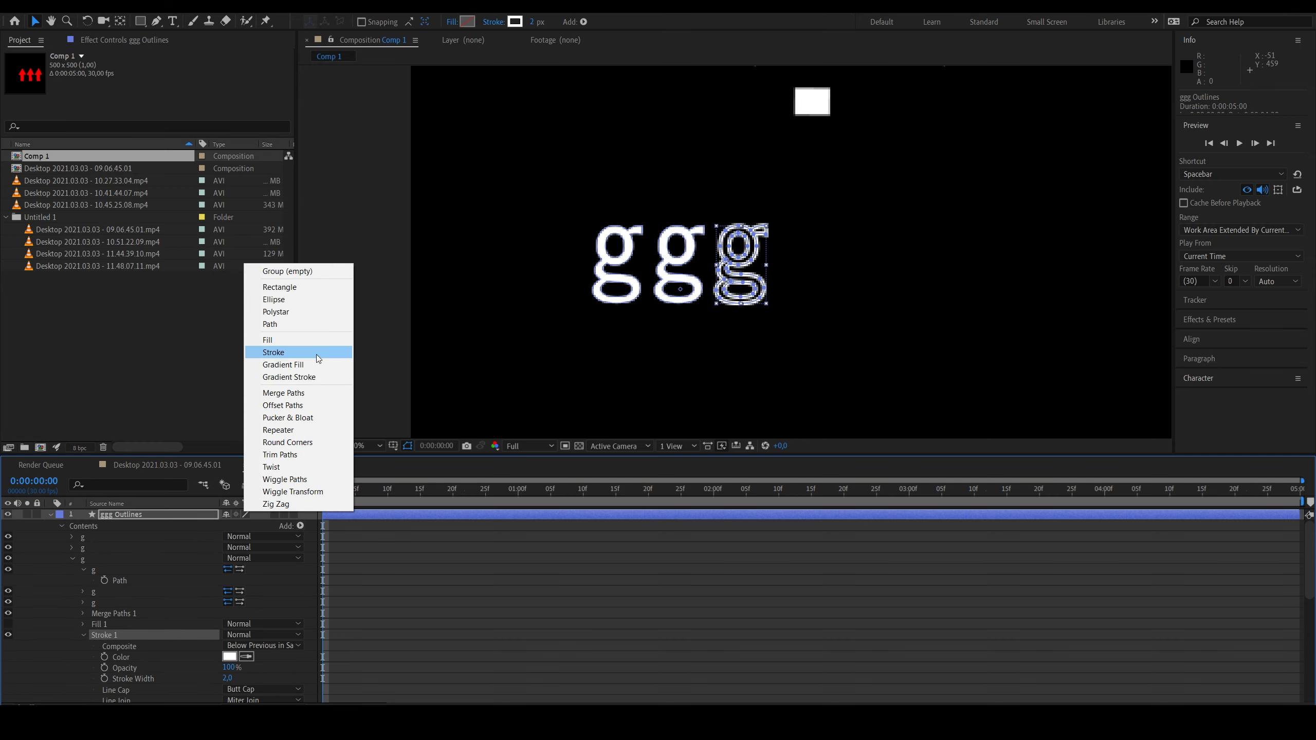
{"action": "left_click", "coordinate": [304, 454]}
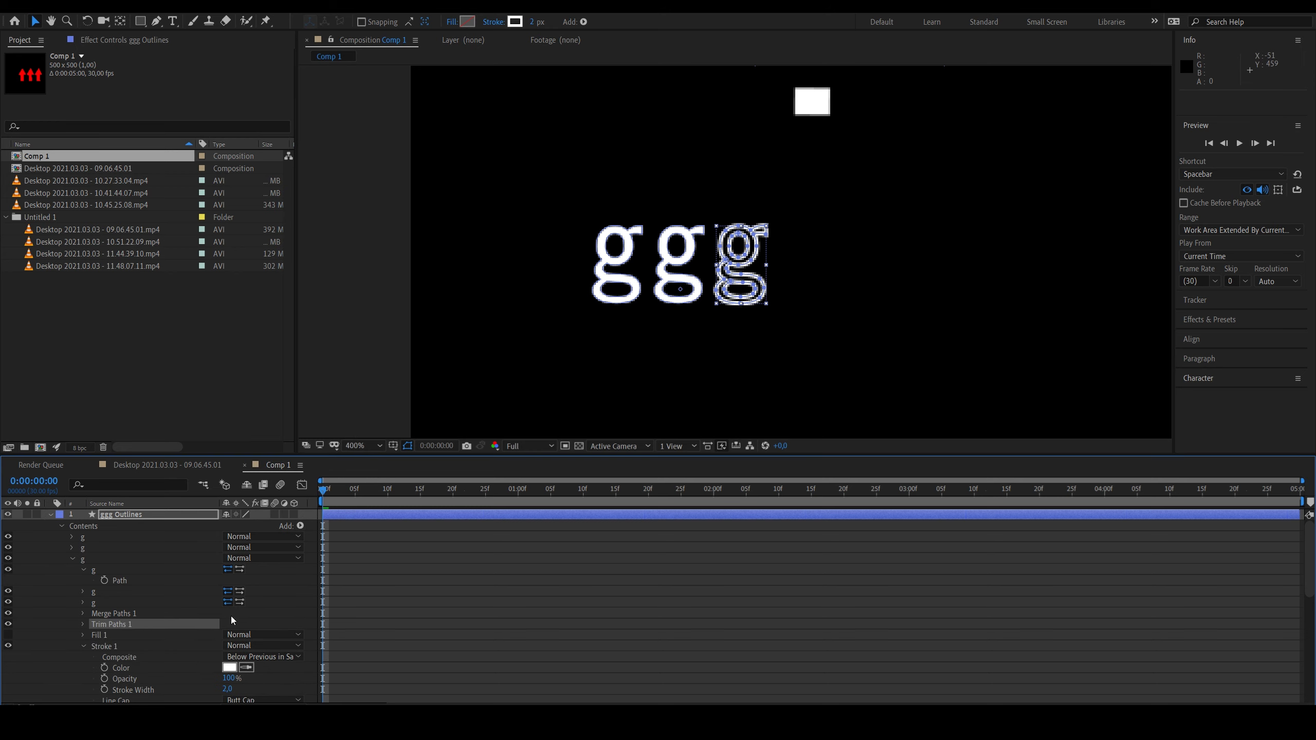
{"action": "left_click", "coordinate": [82, 625]}
{"action": "left_click_drag", "start_coordinate": [230, 645], "coordinate": [194, 630]}
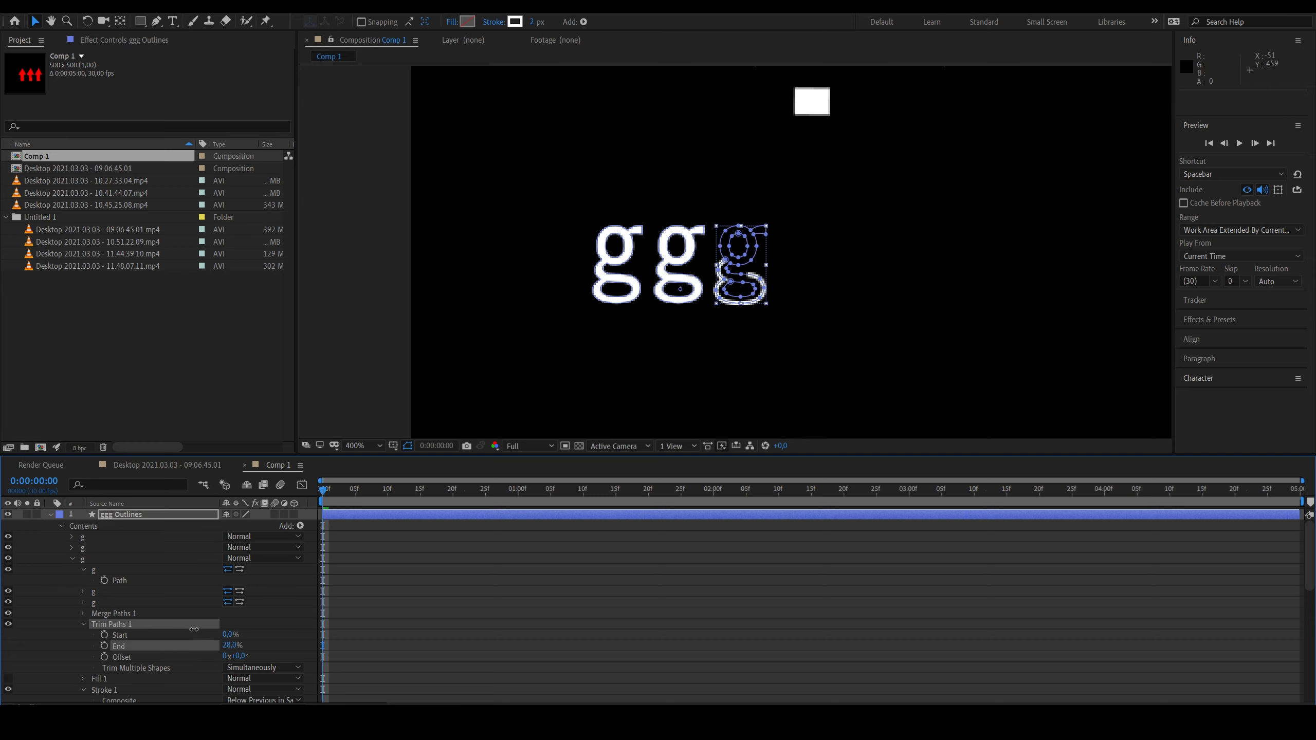
{"action": "key", "text": "comma"}
{"action": "left_click", "coordinate": [582, 350]}
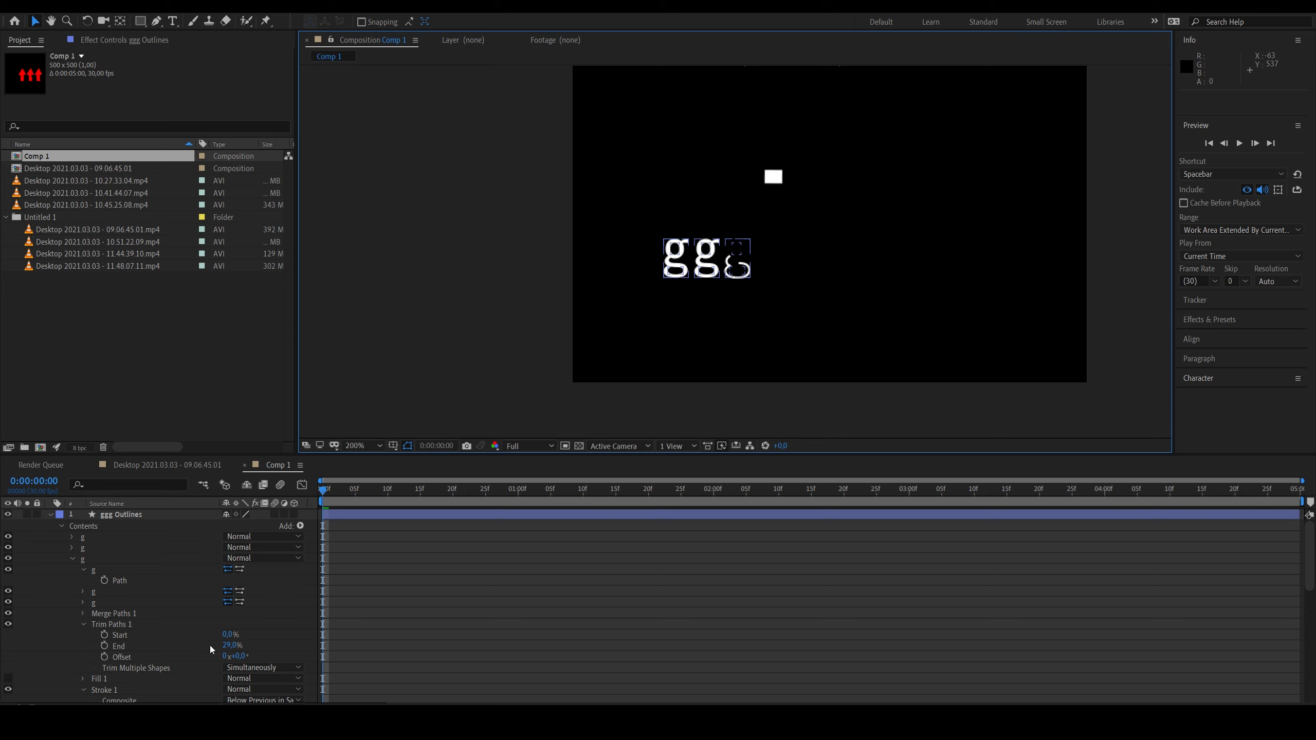
{"action": "left_click_drag", "start_coordinate": [227, 646], "coordinate": [236, 650]}
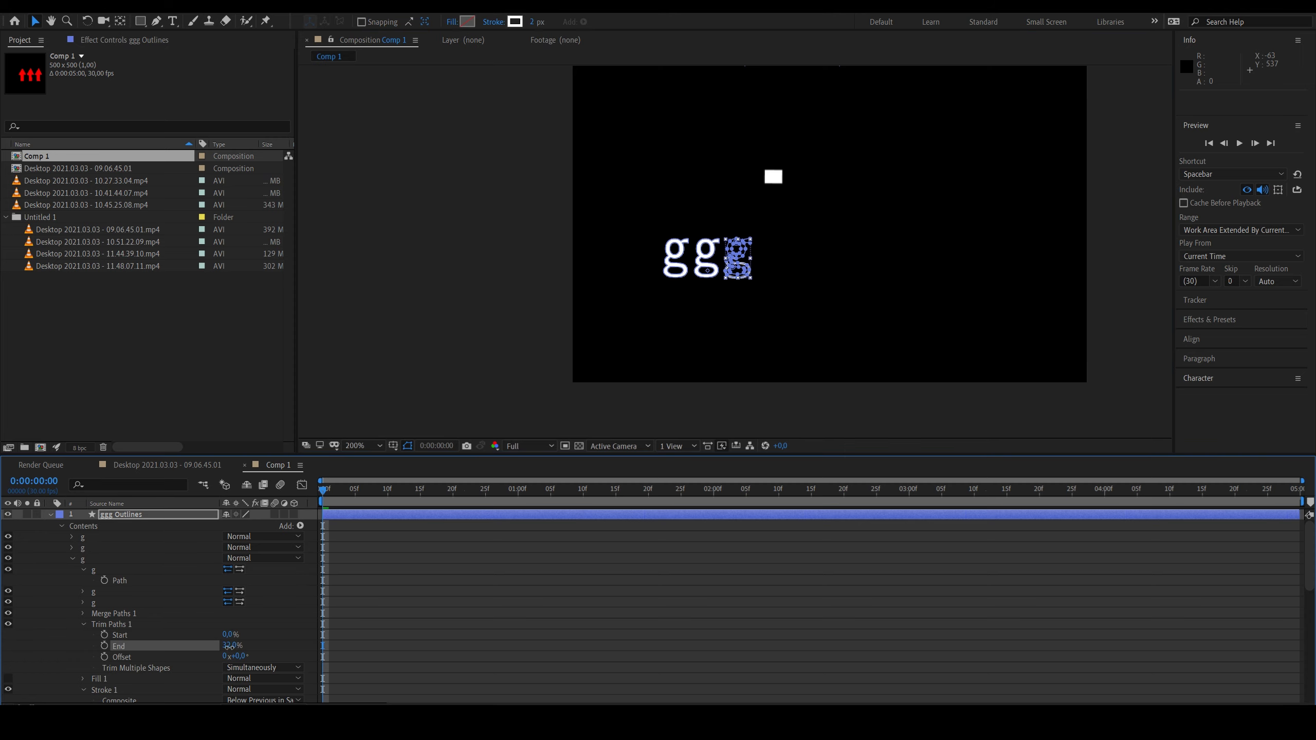
{"action": "left_click", "coordinate": [441, 353]}
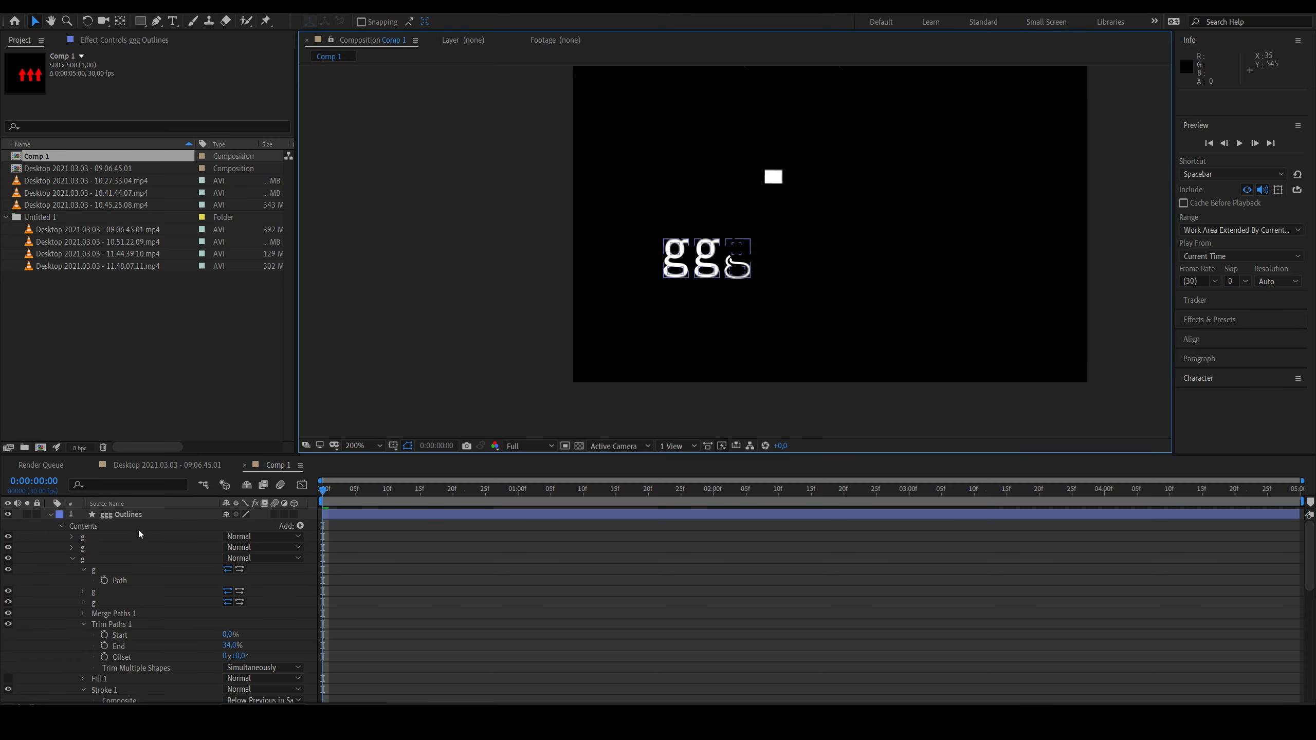
Step: Delete the ggg Outlines layer and the remaining Shape Layer 1 to empty the composition
{"action": "left_click", "coordinate": [301, 526]}
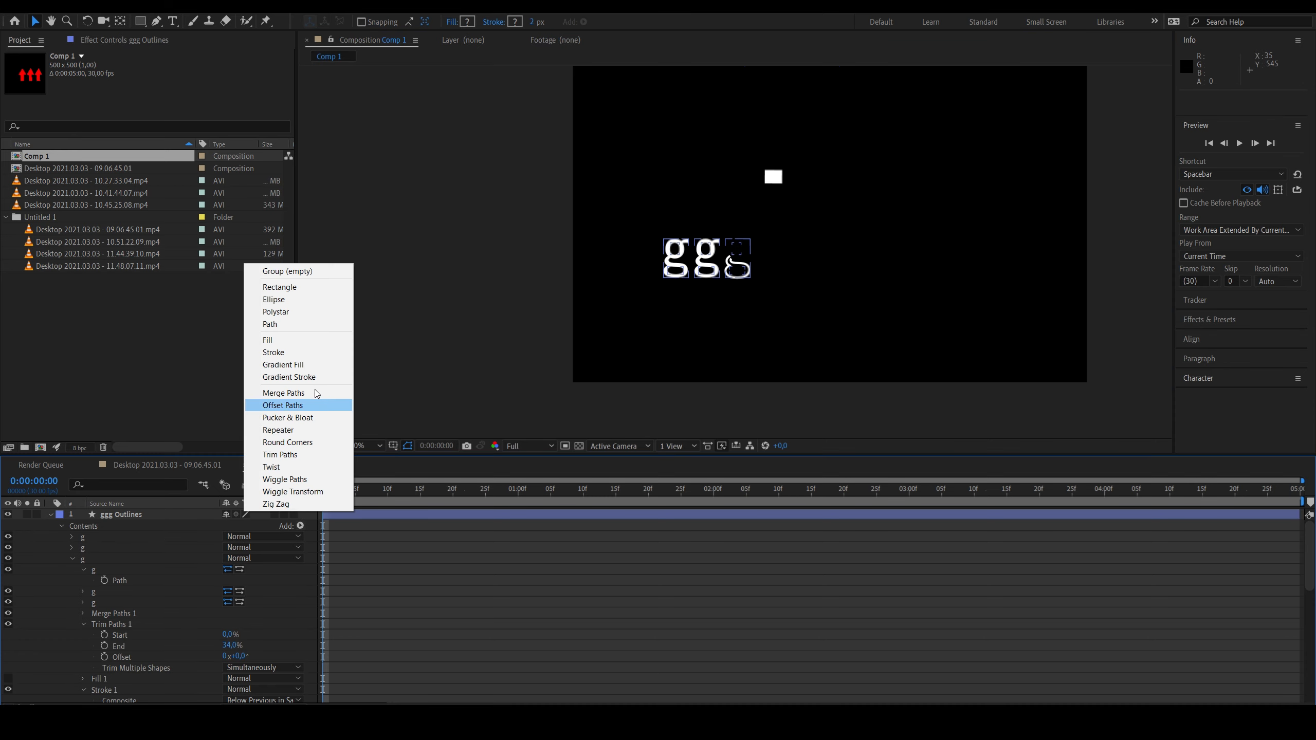
{"action": "left_click", "coordinate": [173, 514]}
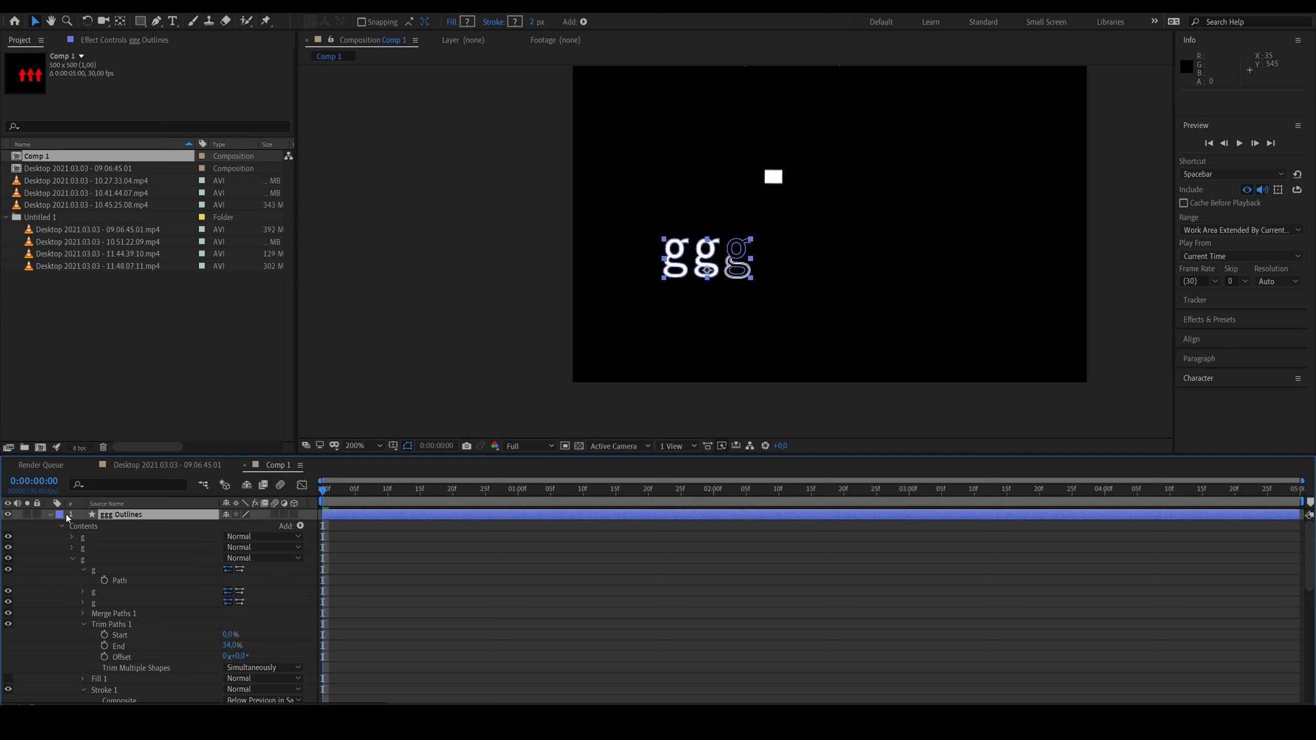
{"action": "left_click", "coordinate": [51, 514]}
{"action": "left_click", "coordinate": [51, 525]}
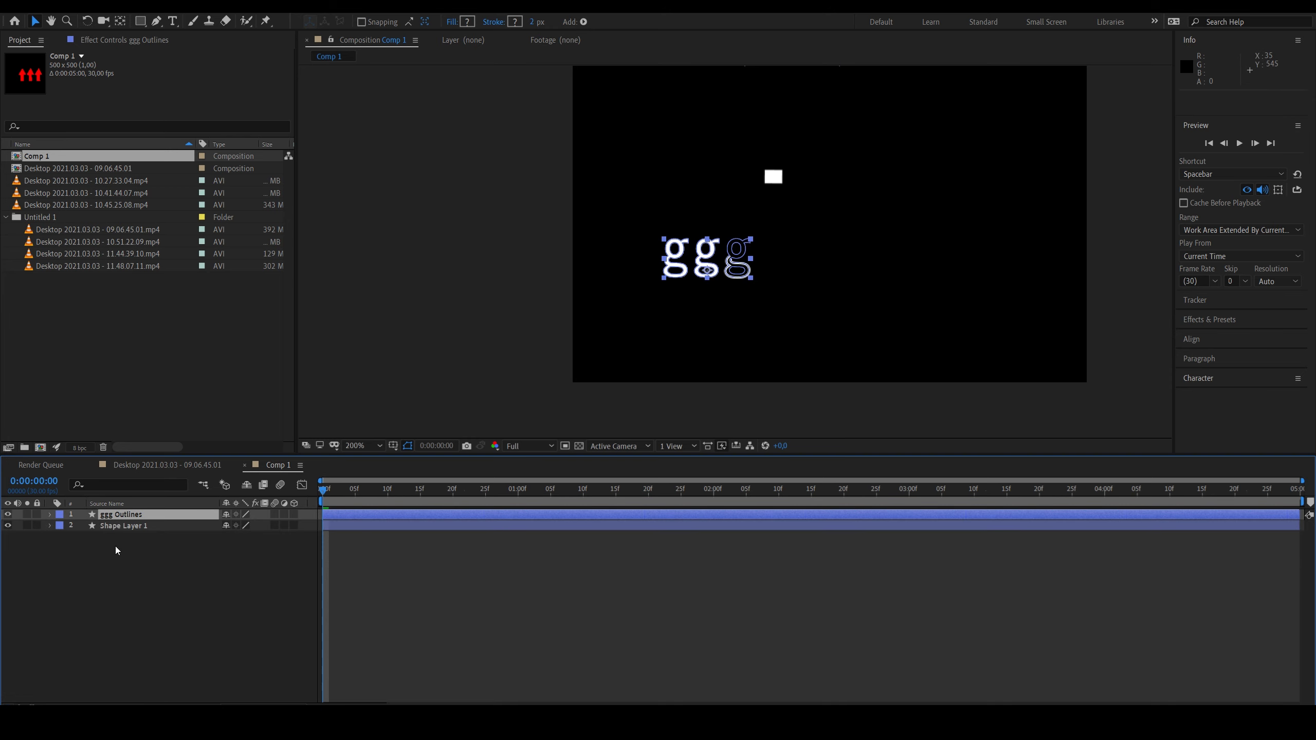
{"action": "key", "text": "Delete"}
{"action": "left_click", "coordinate": [144, 517]}
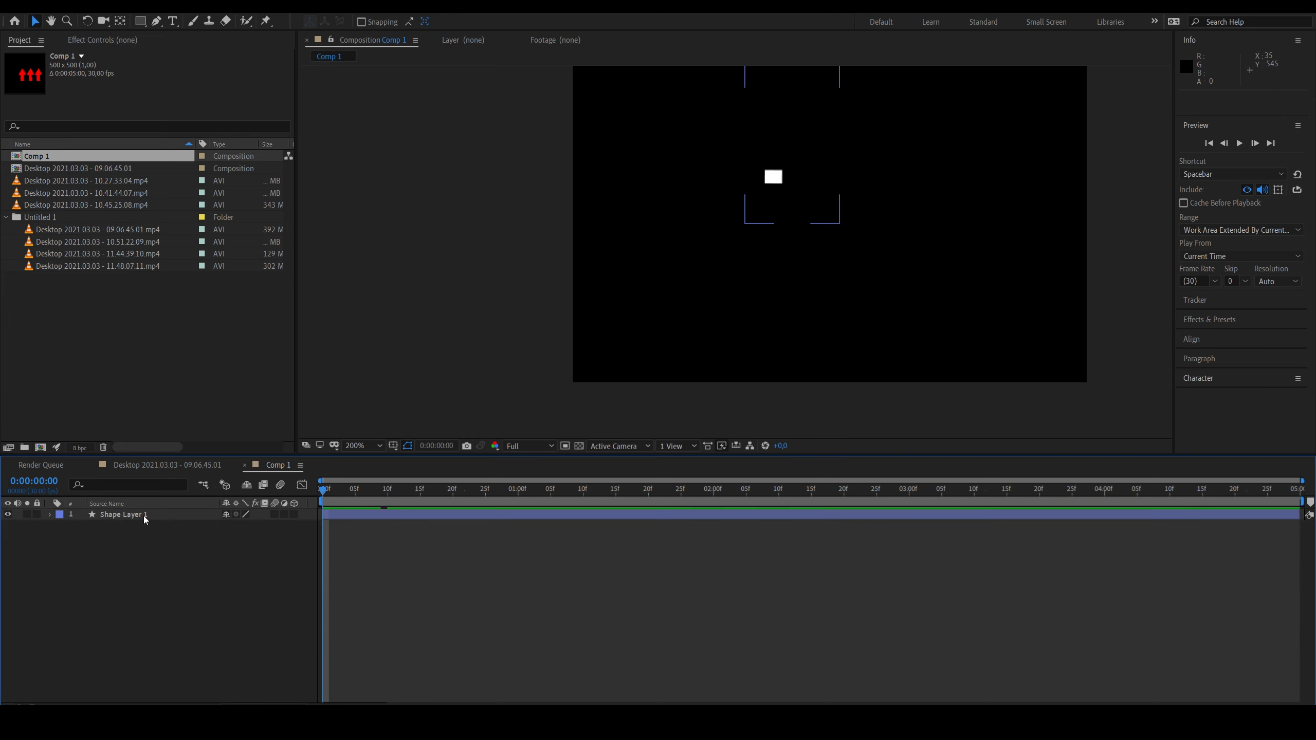
{"action": "key", "text": "Delete"}
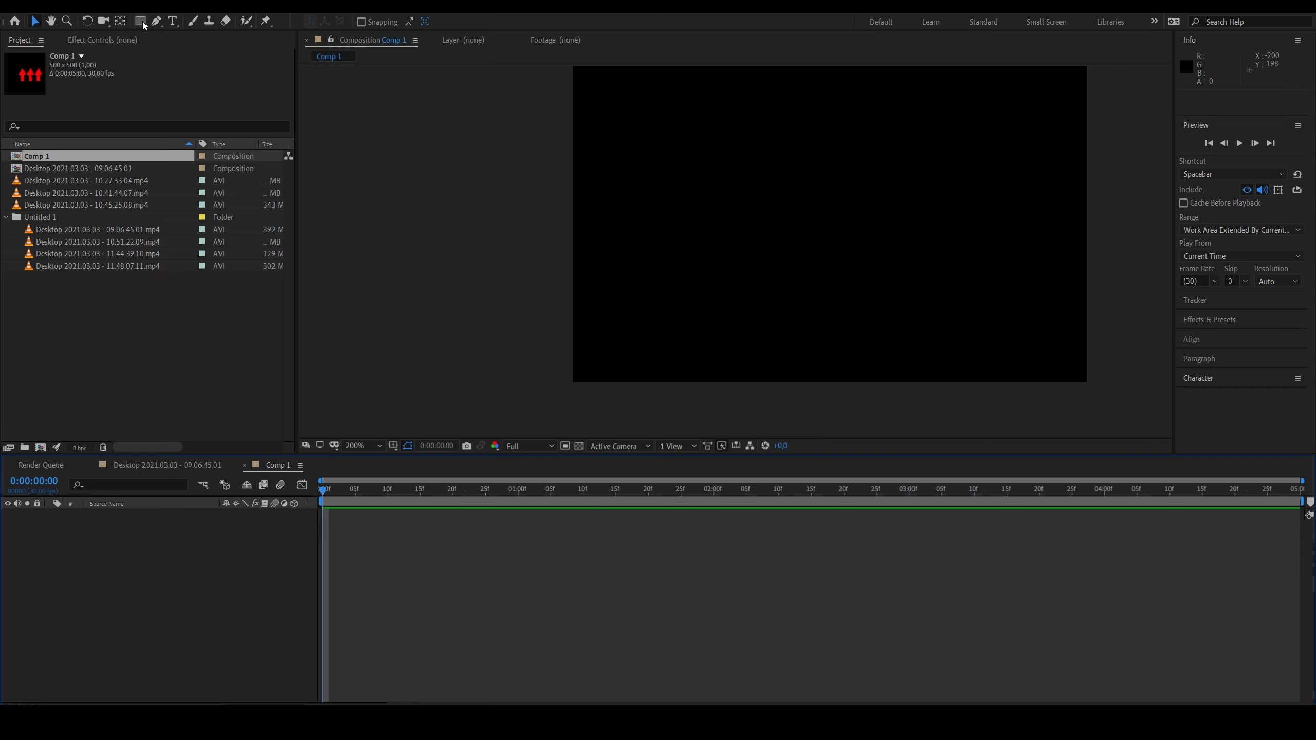
Step: Draw two overlapping ellipses with the Ellipse tool on a new shape layer
{"action": "left_click_drag", "start_coordinate": [140, 21], "coordinate": [207, 54]}
{"action": "mouse_move", "coordinate": [629, 179]}
{"action": "left_mouse_down"}
{"action": "mouse_move", "coordinate": [733, 290]}
{"action": "mouse_move", "coordinate": [772, 291]}
{"action": "left_mouse_up"}
{"action": "mouse_move", "coordinate": [891, 193]}
{"action": "left_mouse_down"}
{"action": "mouse_move", "coordinate": [855, 248]}
{"action": "mouse_move", "coordinate": [719, 304]}
{"action": "left_mouse_up"}
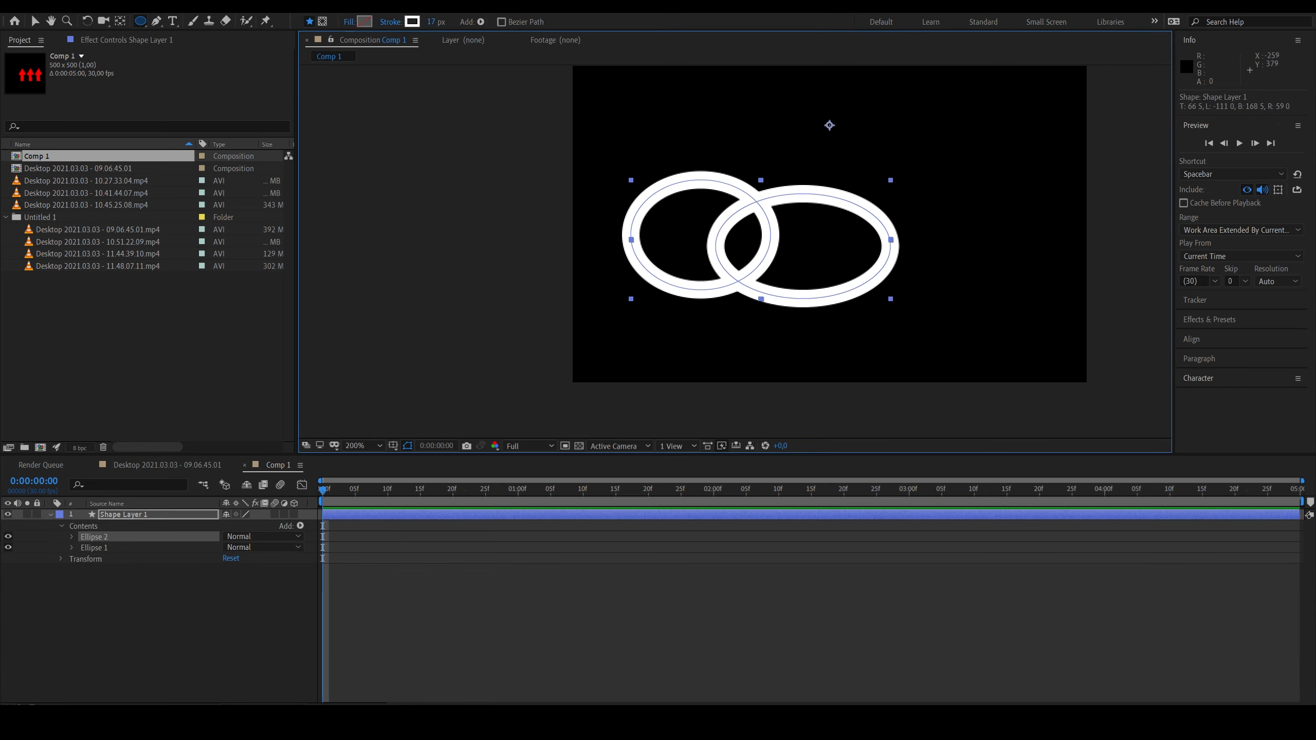
Step: Give the second ellipse a solid red fill and collapse the shape layer's properties
{"action": "left_click", "coordinate": [353, 24]}
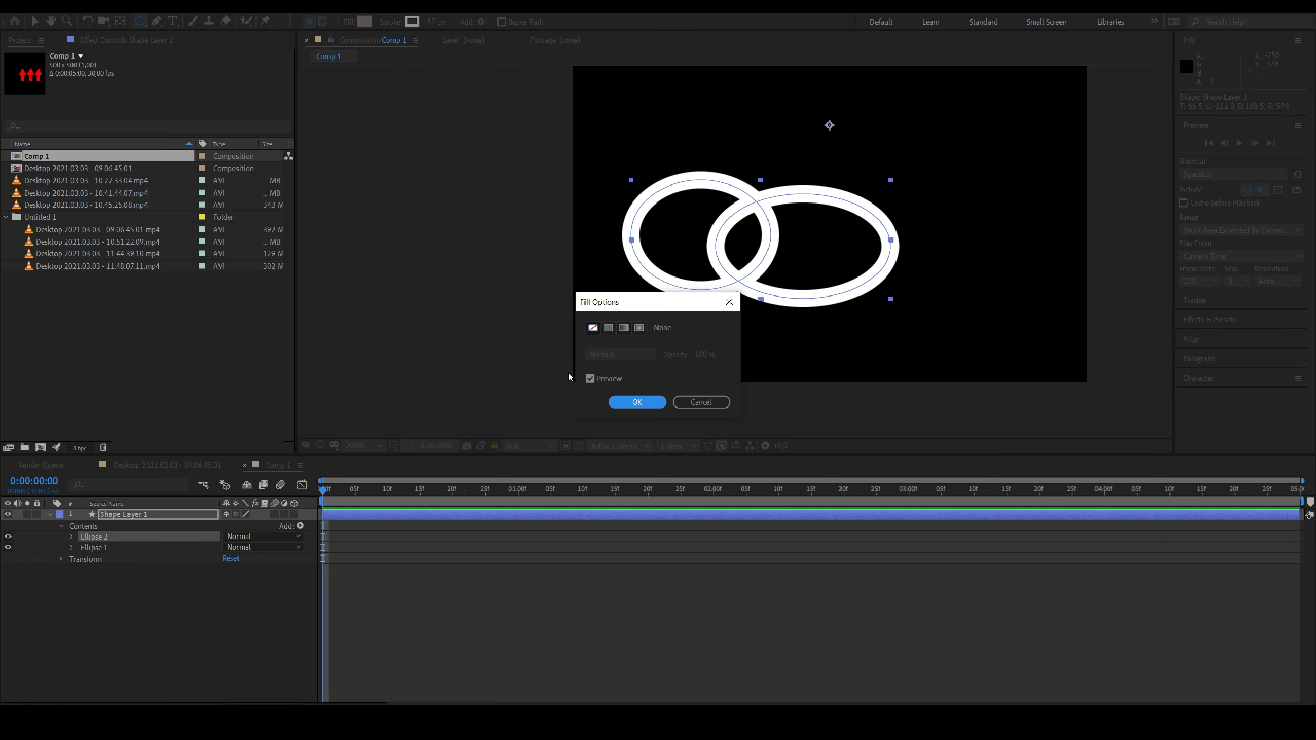
{"action": "left_click", "coordinate": [608, 329]}
{"action": "left_click", "coordinate": [654, 400]}
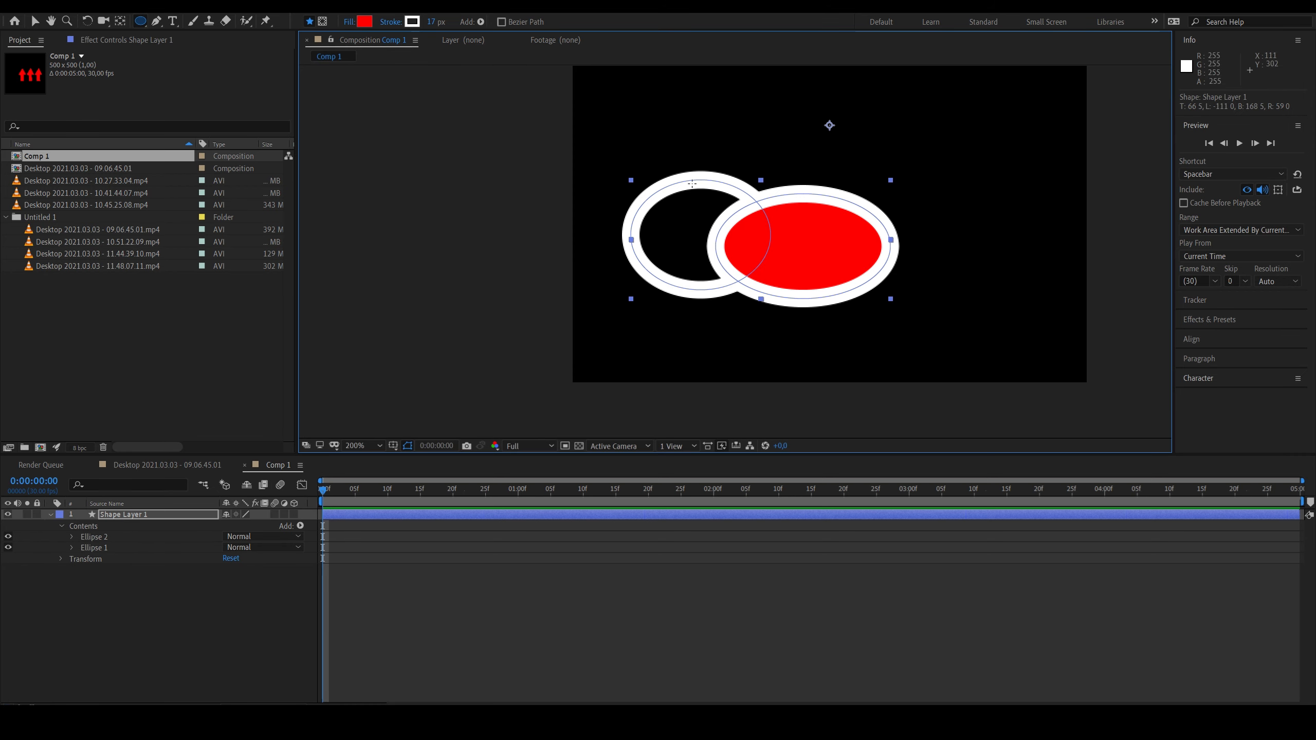
{"action": "left_click", "coordinate": [50, 515]}
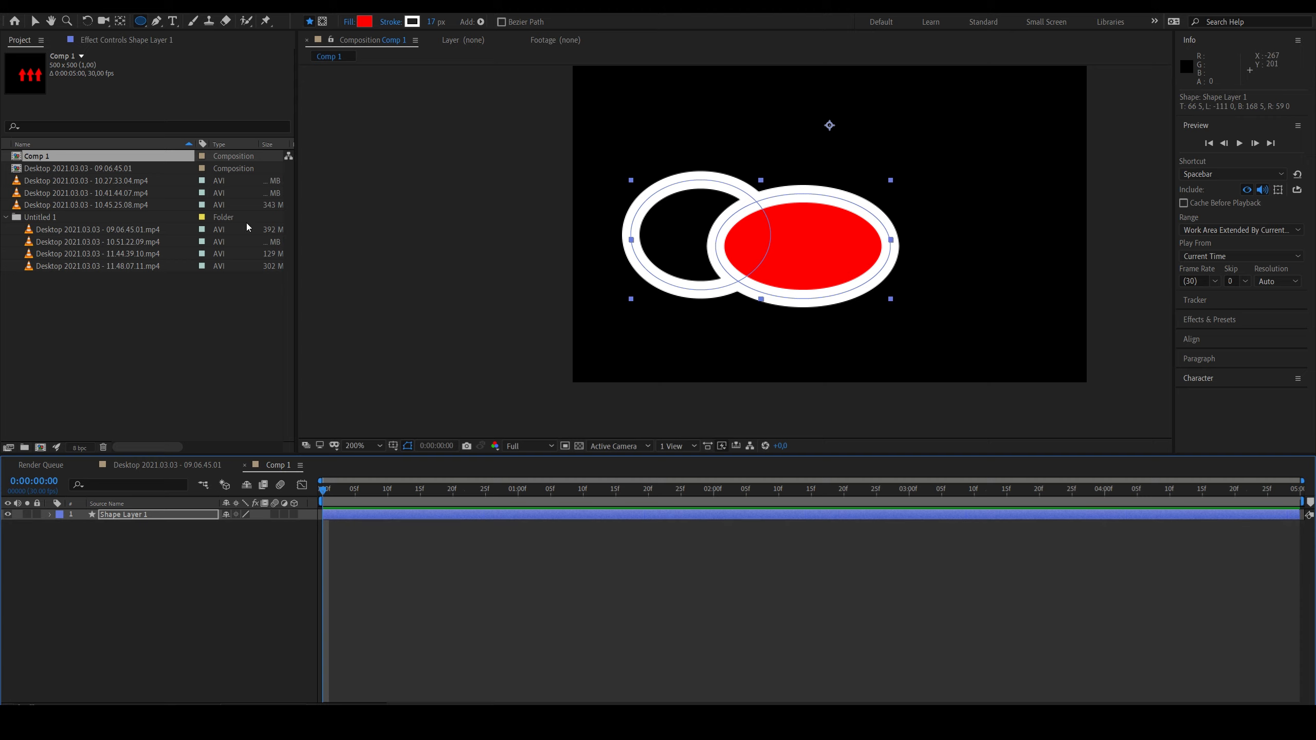
{"action": "left_click", "coordinate": [640, 538]}
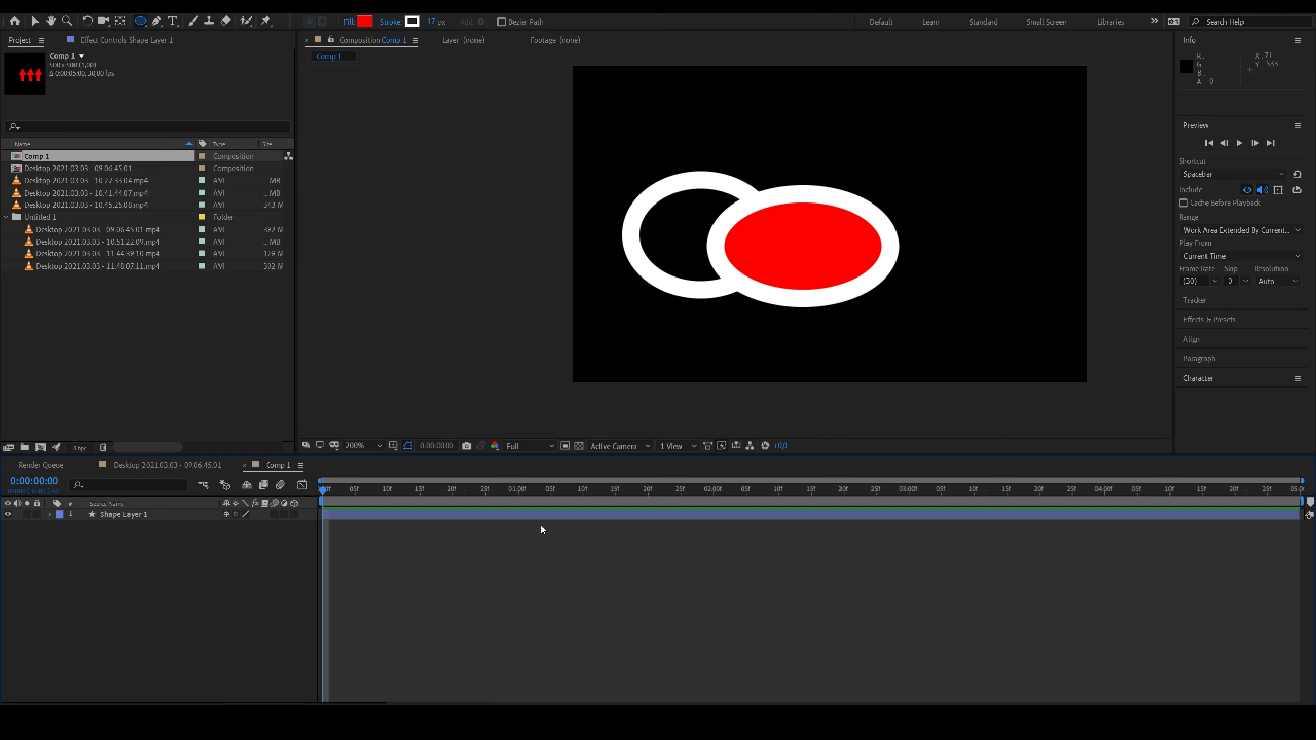
Step: Draw a wide, flat elliptical mask across both ellipses on Shape Layer 1 and expand the mask's properties
{"action": "left_click", "coordinate": [547, 516]}
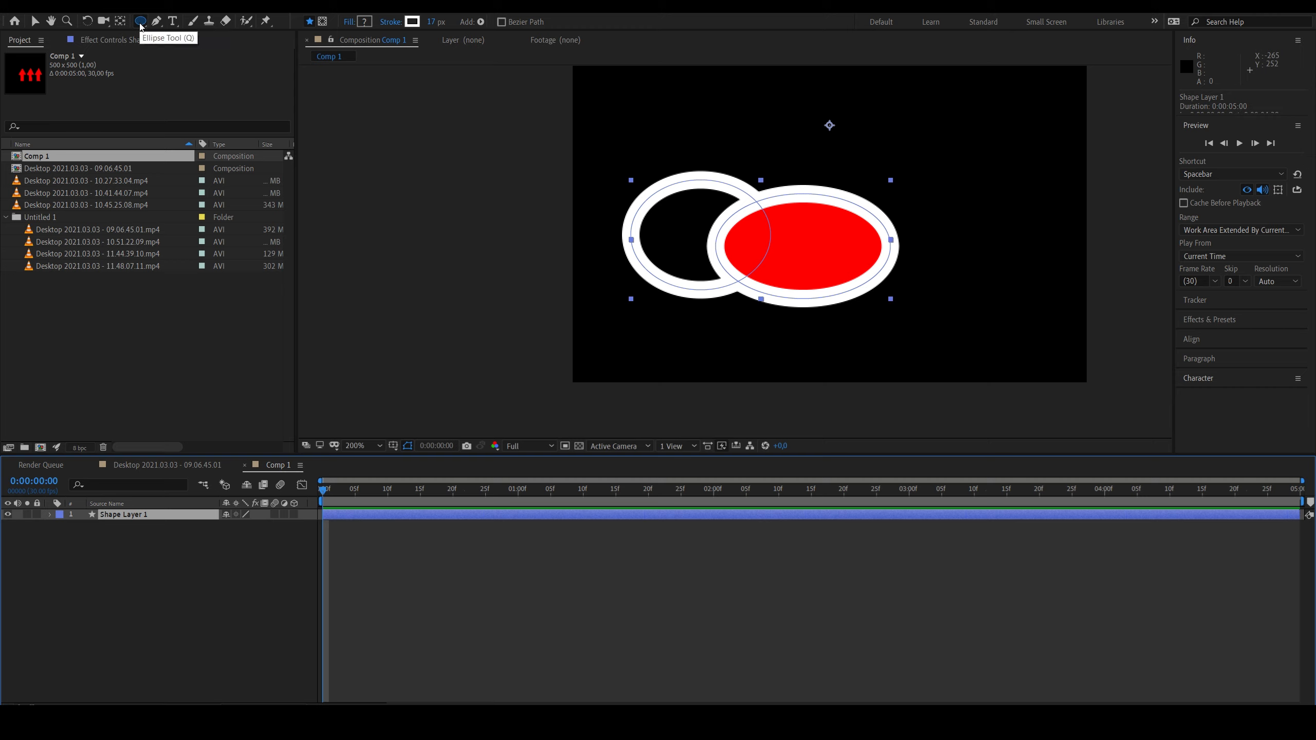
{"action": "left_click", "coordinate": [323, 22]}
{"action": "mouse_move", "coordinate": [623, 207]}
{"action": "left_mouse_down"}
{"action": "mouse_move", "coordinate": [923, 266]}
{"action": "mouse_move", "coordinate": [915, 279]}
{"action": "left_mouse_up"}
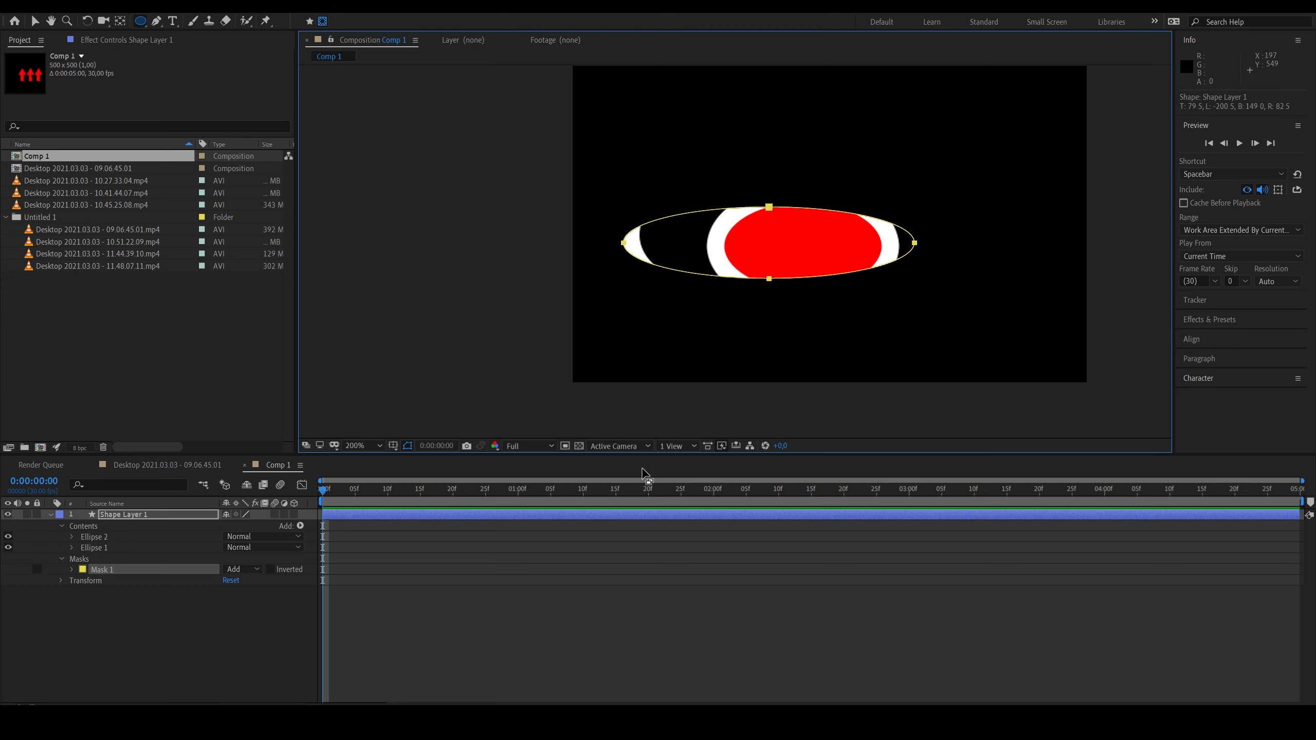
{"action": "left_click", "coordinate": [72, 569]}
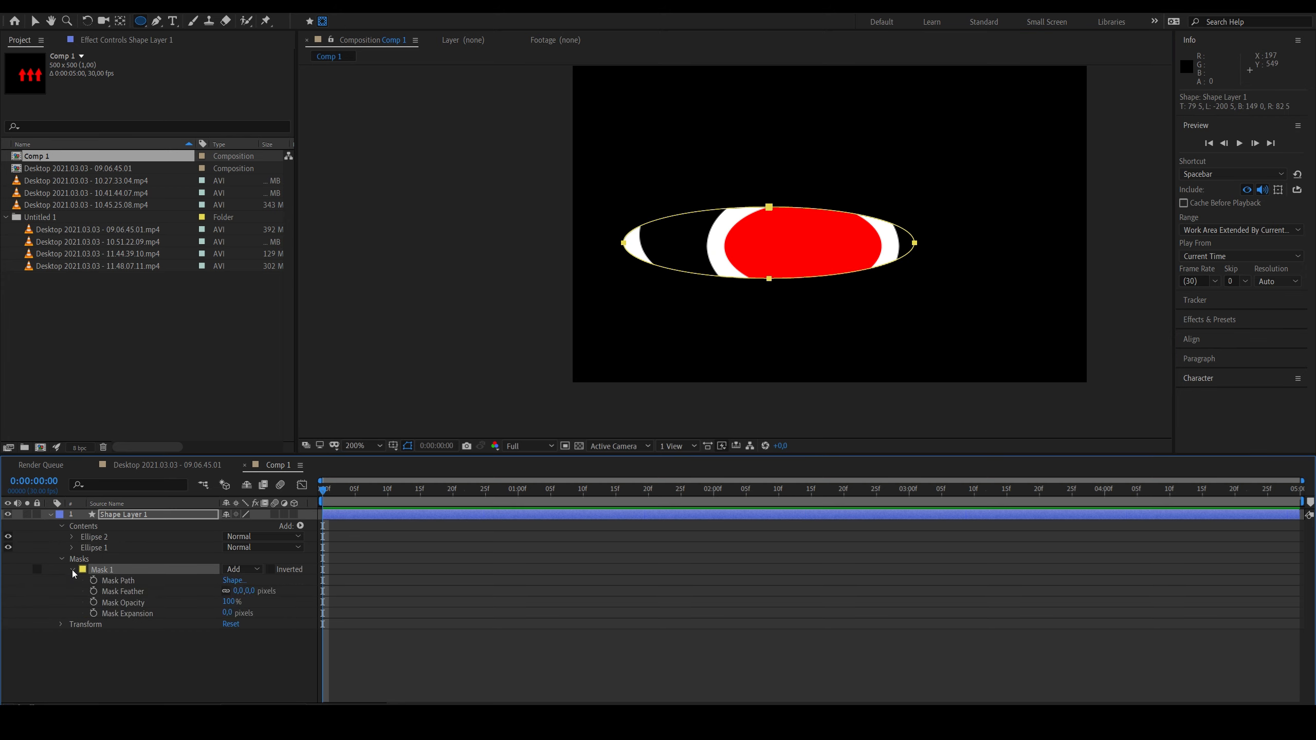
Step: Try inverting Mask 1 and switch the inversion off again
{"action": "left_click", "coordinate": [270, 570]}
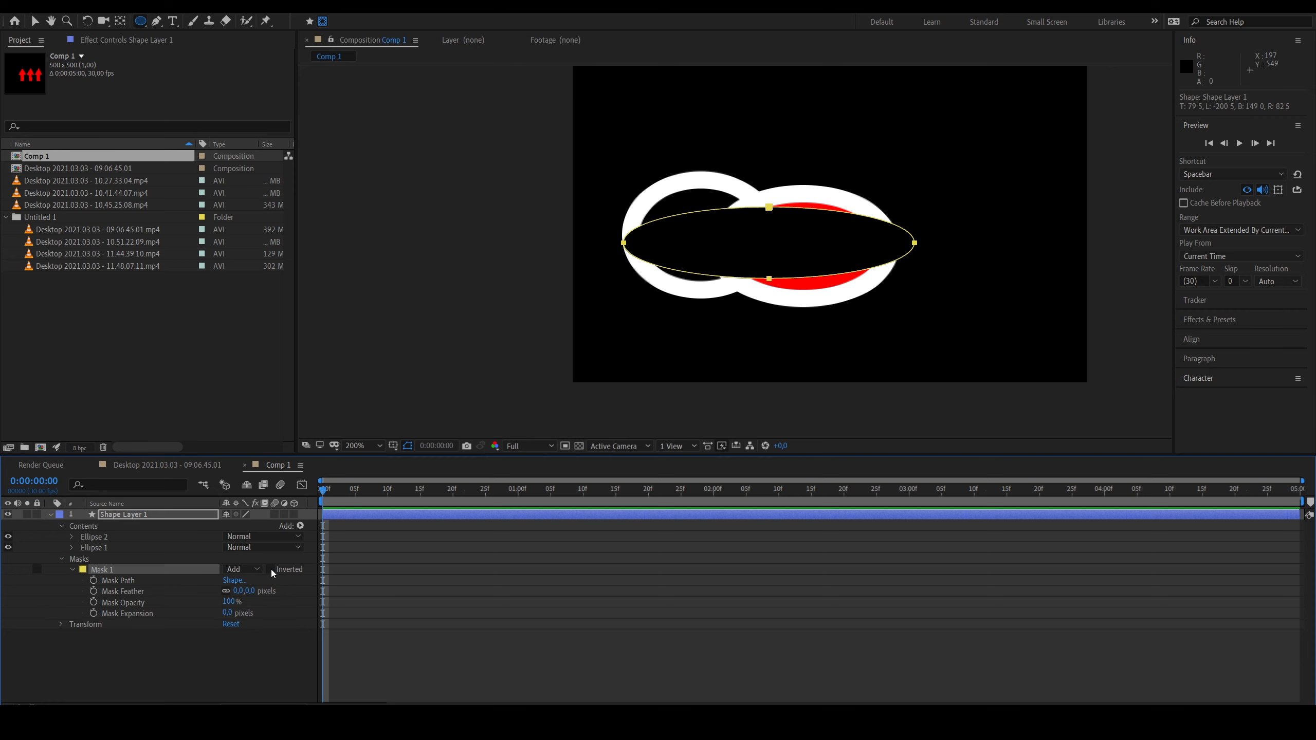
{"action": "left_click", "coordinate": [271, 569]}
Step: Start keyframing Mask Path at frame 0 and move the mask's top point down to almost close the opening
{"action": "left_click", "coordinate": [93, 580]}
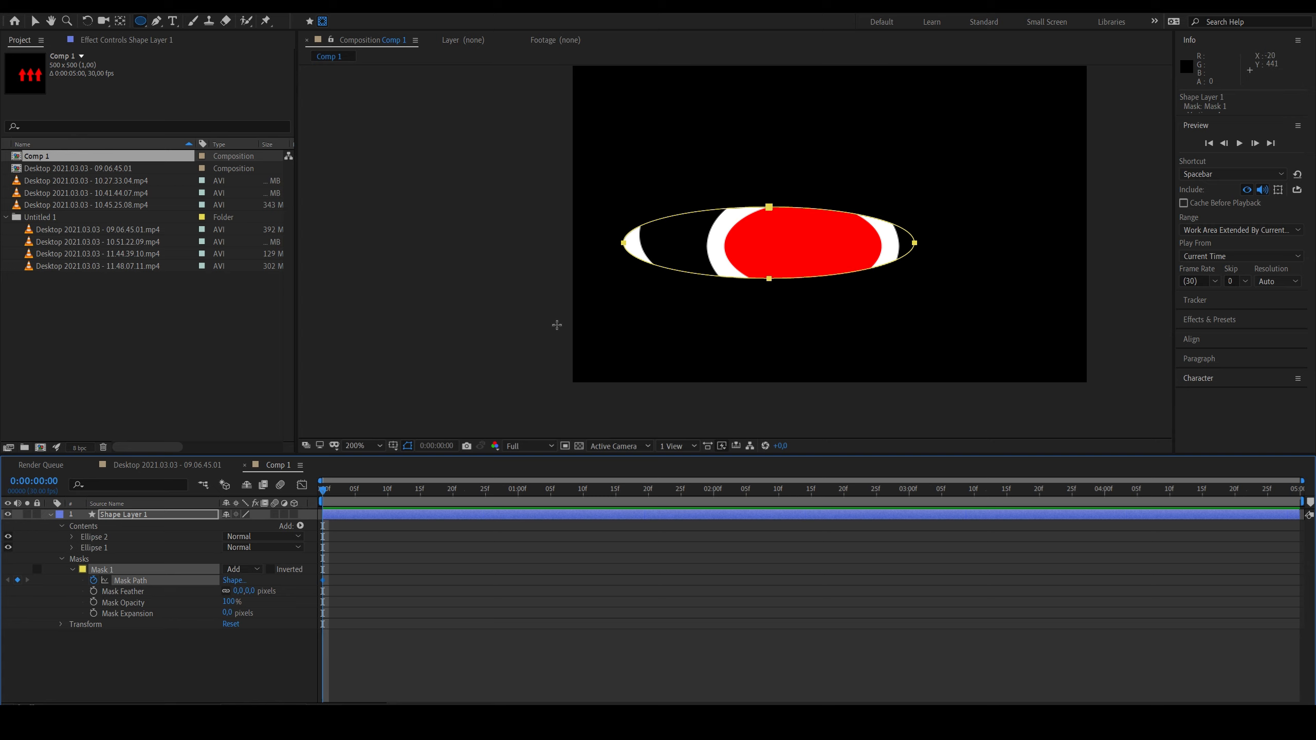
{"action": "left_click", "coordinate": [36, 21]}
{"action": "left_click", "coordinate": [781, 230]}
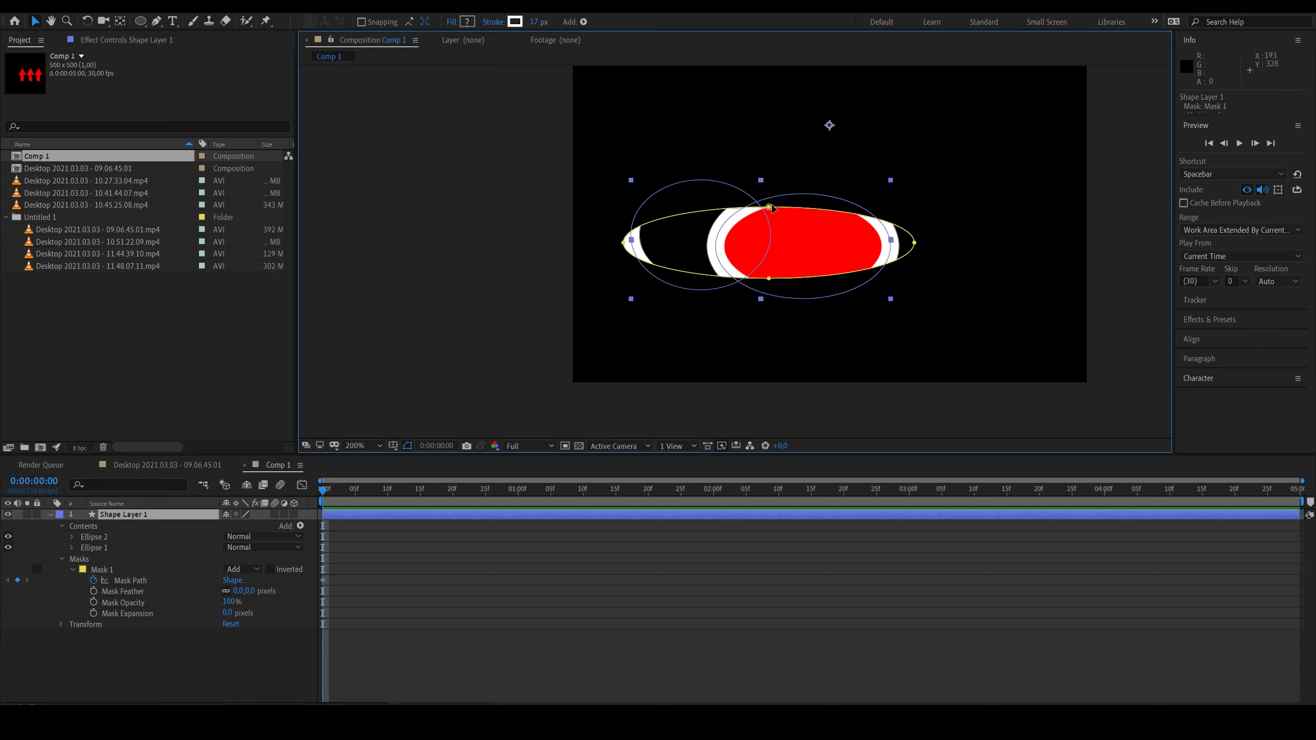
{"action": "left_click", "coordinate": [769, 207]}
{"action": "left_click_drag", "start_coordinate": [769, 208], "coordinate": [769, 268]}
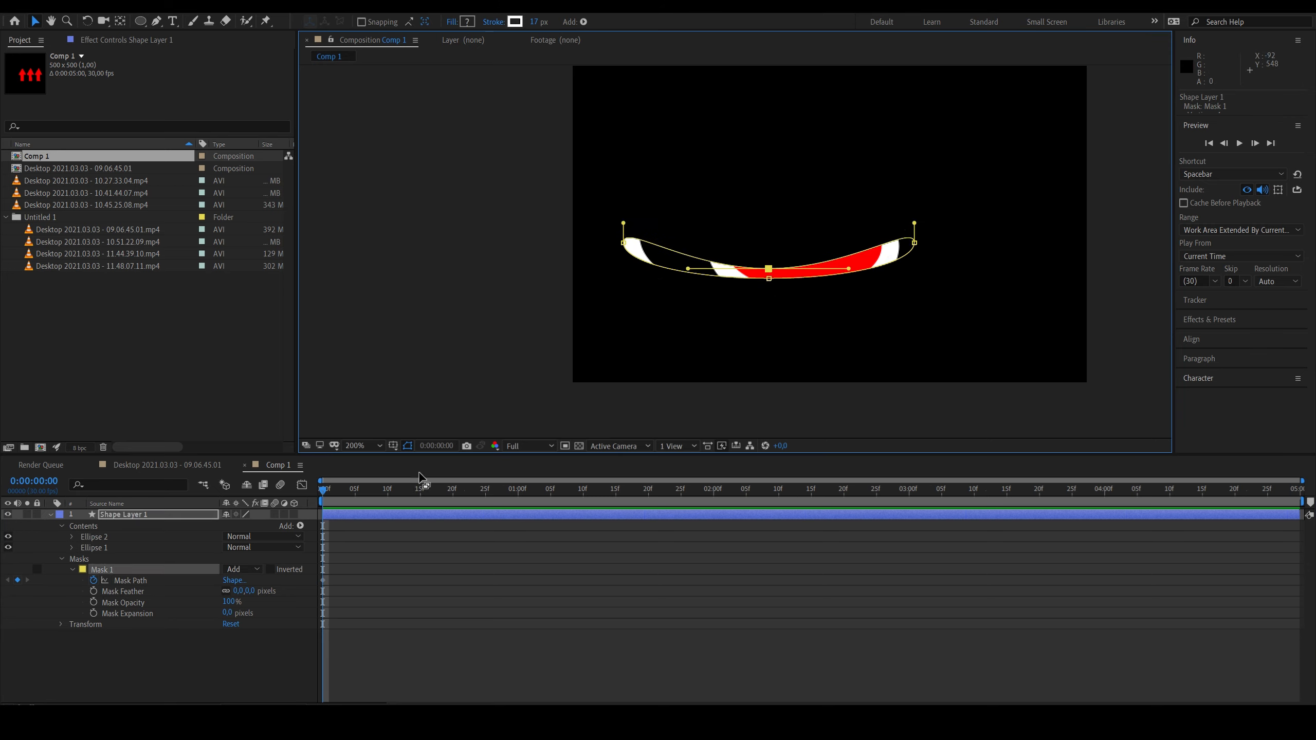
Step: At frame 10, open the mask by moving its top point up and its bottom point down
{"action": "left_click_drag", "start_coordinate": [321, 501], "coordinate": [387, 492]}
{"action": "left_click_drag", "start_coordinate": [769, 269], "coordinate": [772, 194]}
{"action": "left_click_drag", "start_coordinate": [768, 280], "coordinate": [767, 316]}
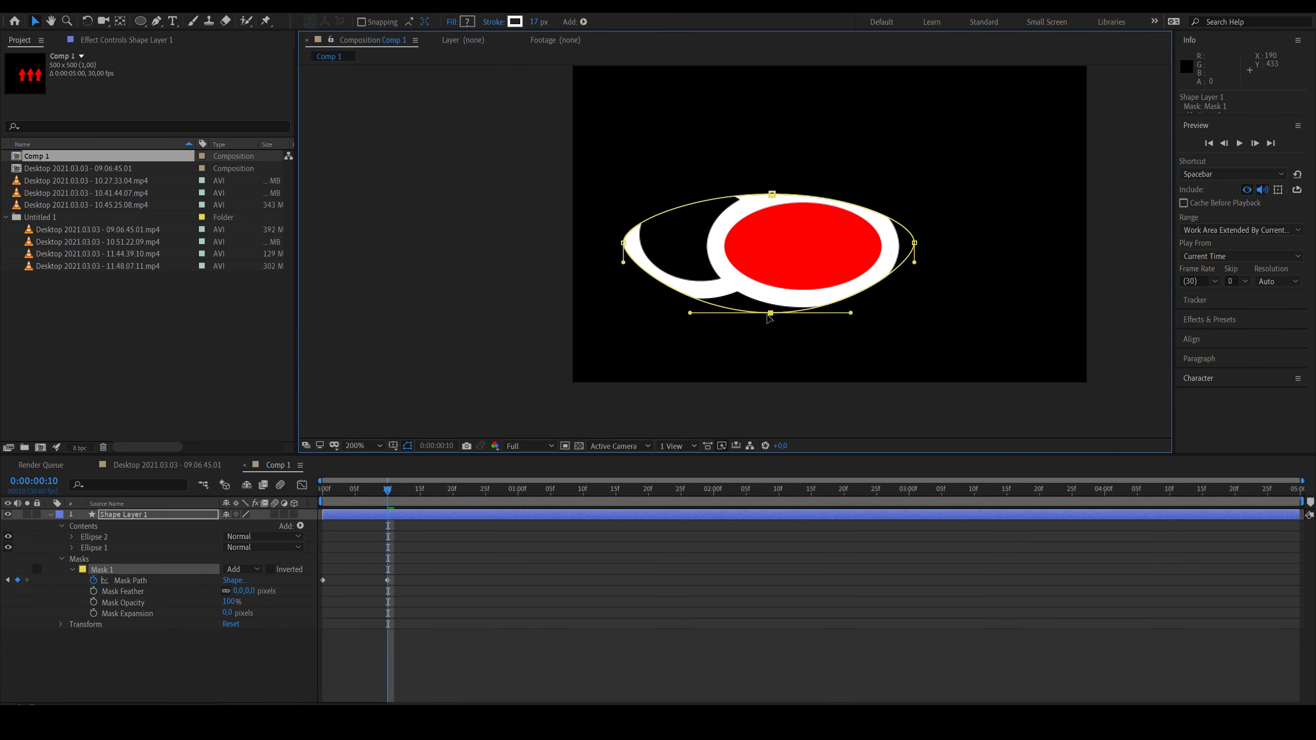
Step: Copy the two Mask Path keyframes and paste them twice, starting at frame 20 and at about 1:06
{"action": "left_click_drag", "start_coordinate": [385, 493], "coordinate": [438, 498]}
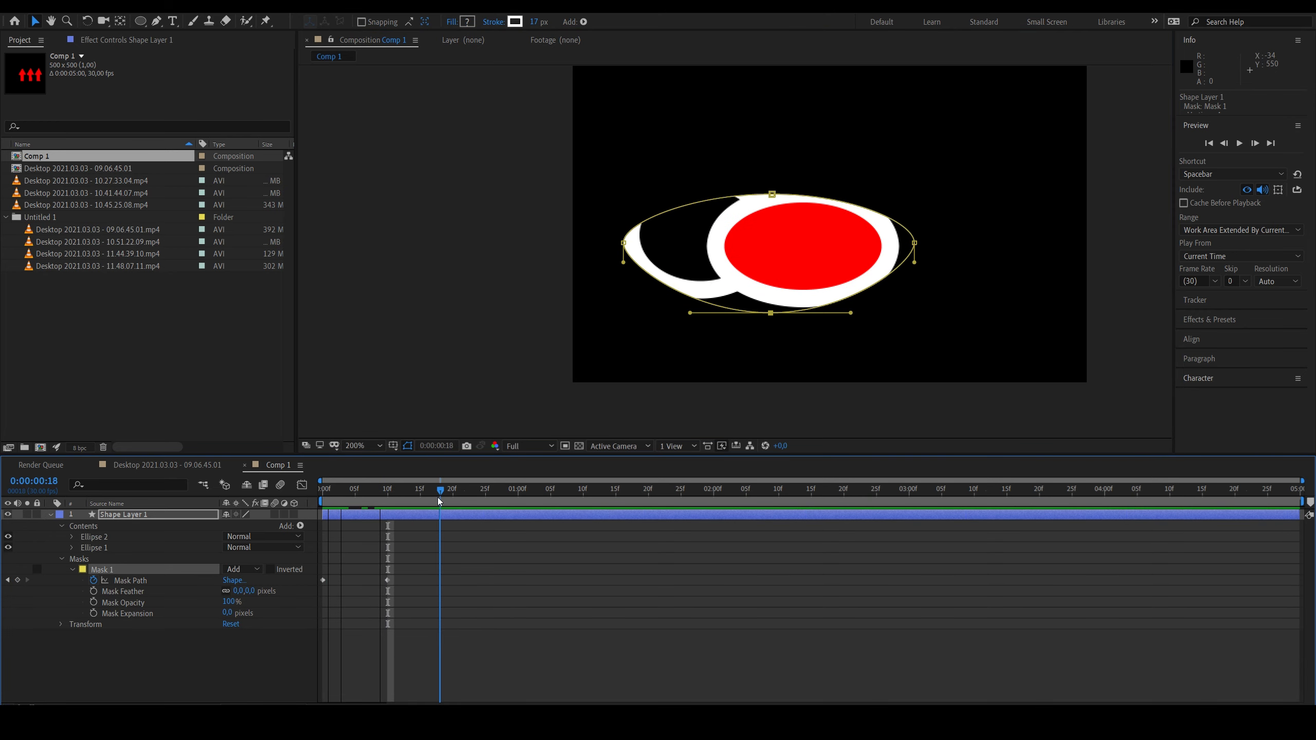
{"action": "left_click_drag", "start_coordinate": [406, 564], "coordinate": [314, 636]}
{"action": "key", "text": "ctrl+c"}
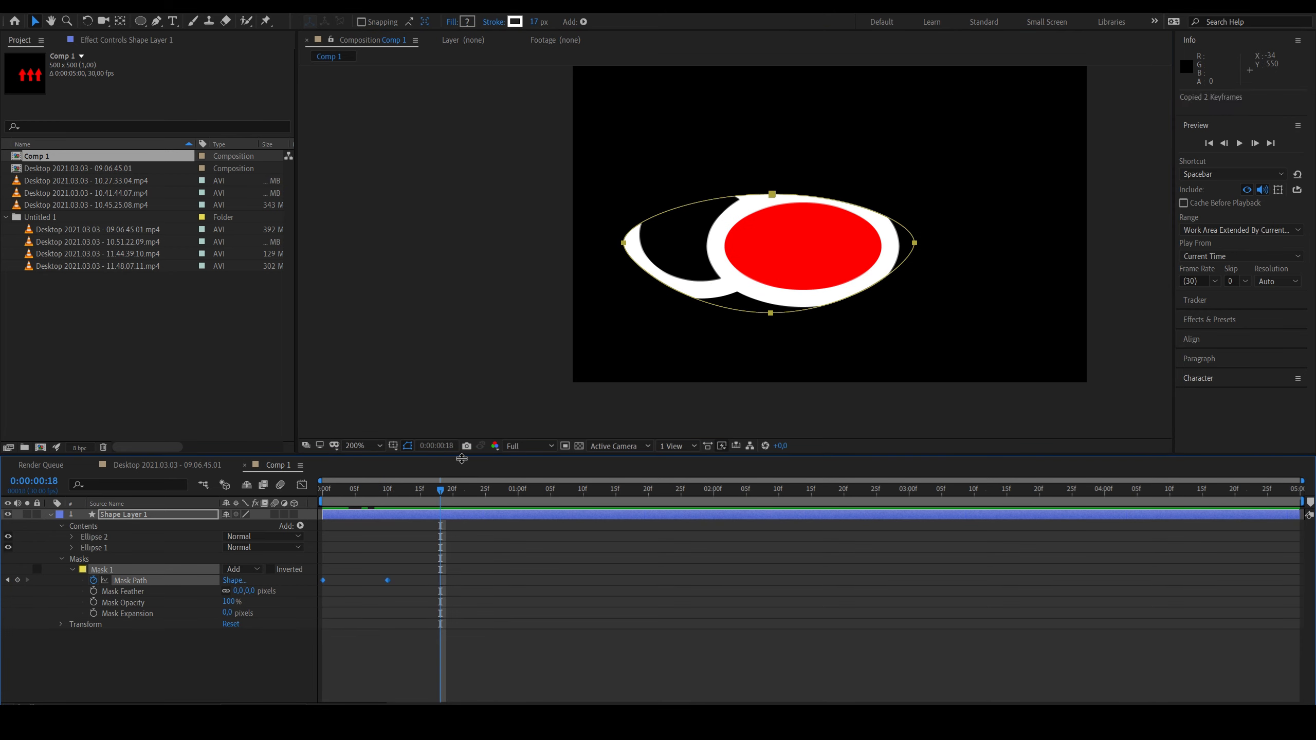
{"action": "left_click_drag", "start_coordinate": [445, 492], "coordinate": [460, 539]}
{"action": "key", "text": "ctrl+v"}
{"action": "key", "text": "ctrl+v"}
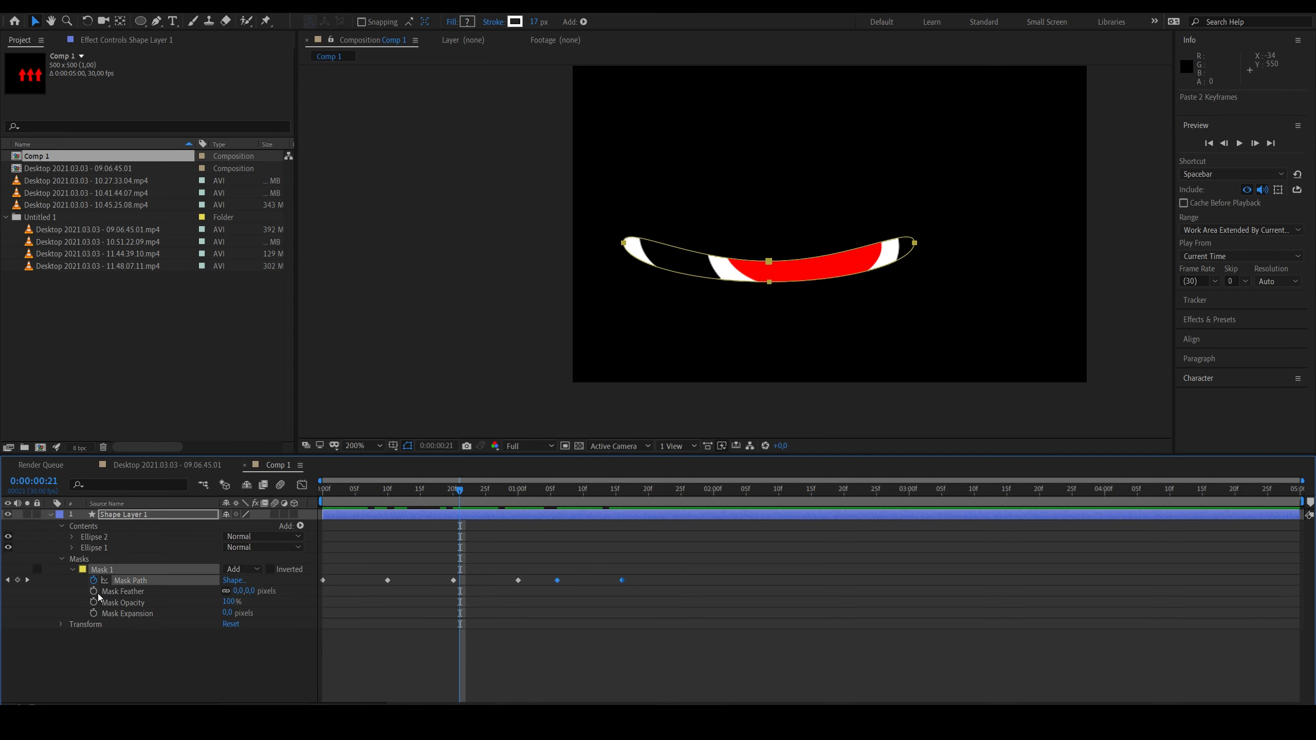
Step: Set the mask feather to 7 pixels and scrub through the mask animation
{"action": "mouse_move", "coordinate": [257, 592]}
{"action": "left_mouse_down"}
{"action": "mouse_move", "coordinate": [290, 593]}
{"action": "mouse_move", "coordinate": [256, 593]}
{"action": "left_mouse_up"}
{"action": "left_click", "coordinate": [361, 438]}
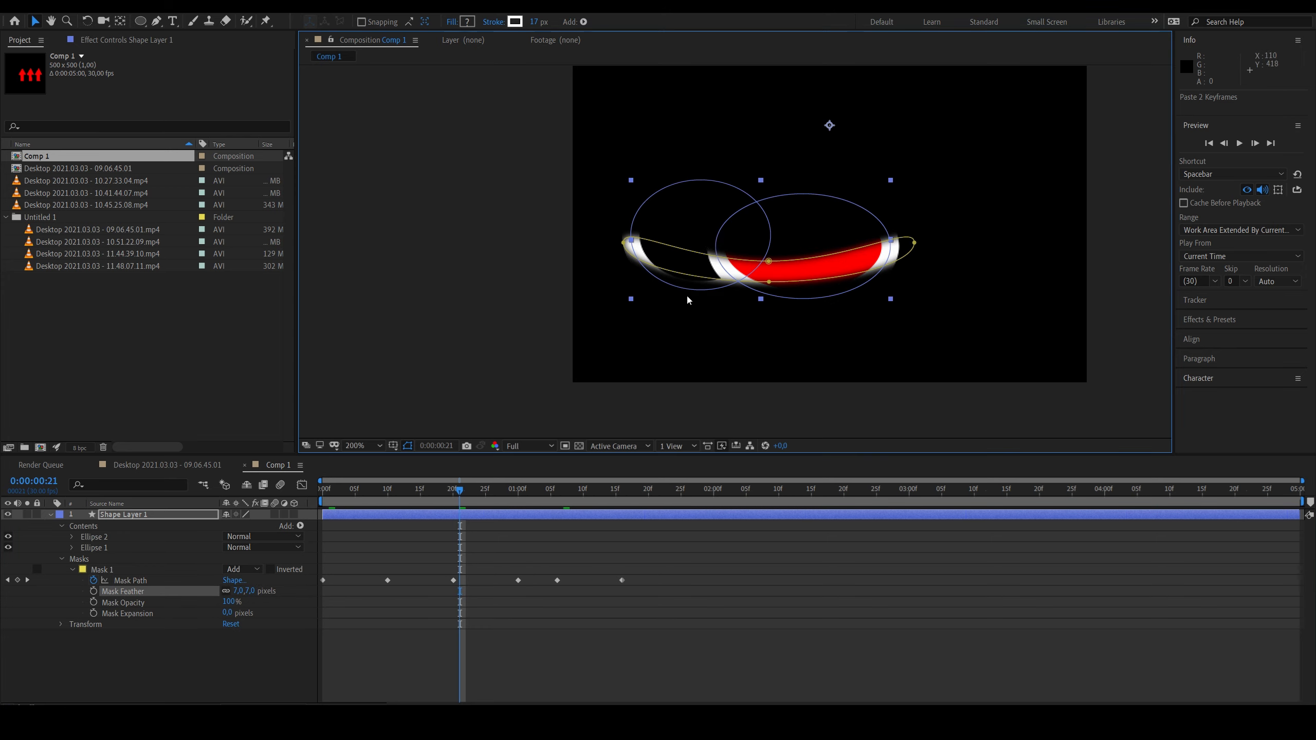
{"action": "left_click", "coordinate": [589, 418]}
{"action": "left_click_drag", "start_coordinate": [435, 490], "coordinate": [541, 512]}
{"action": "key", "text": "ctrl+z"}
{"action": "key", "text": "ctrl+z"}
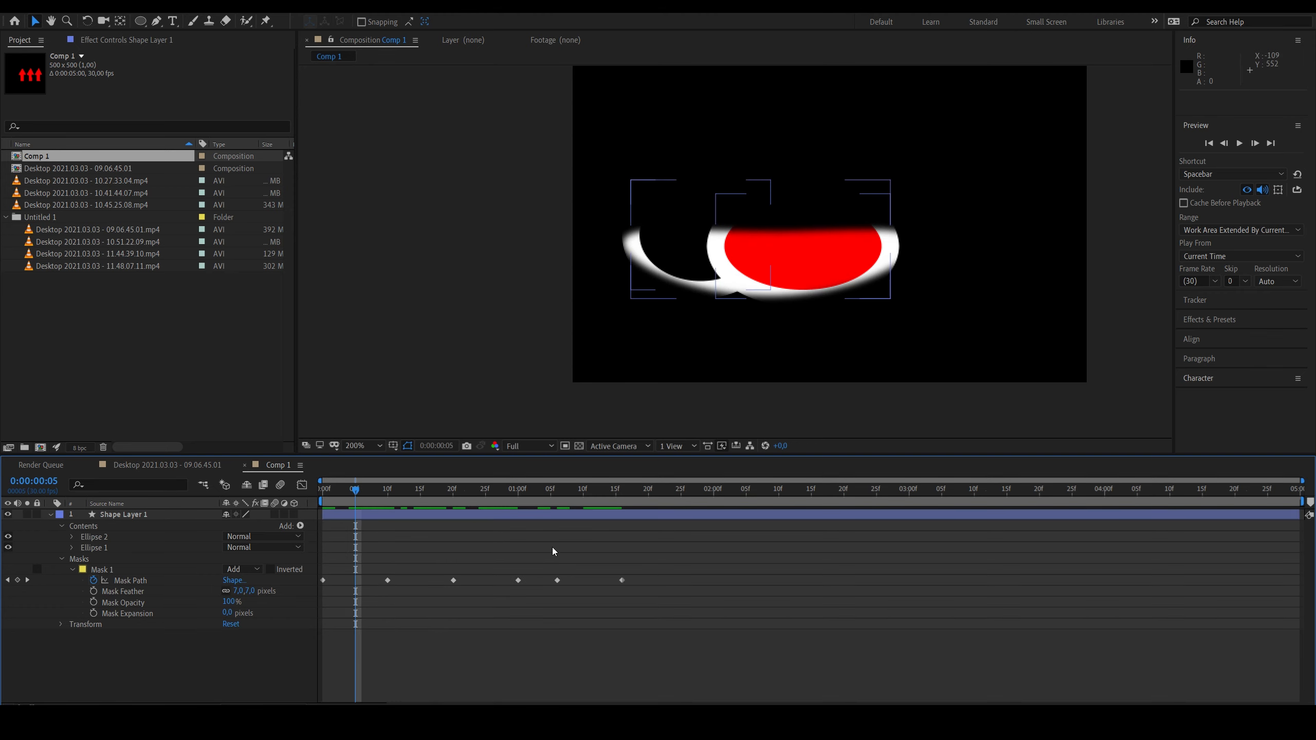
Step: Delete the masked shape layer from the composition
{"action": "left_click", "coordinate": [374, 516]}
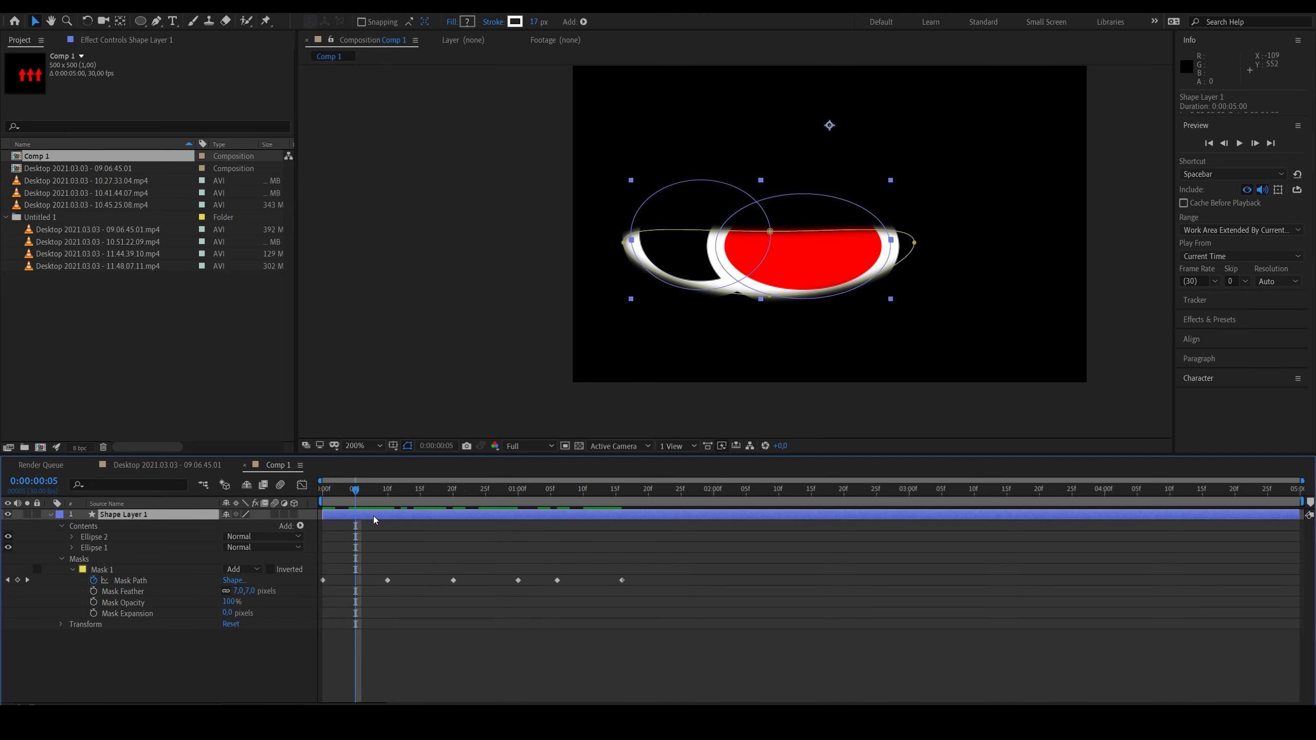
{"action": "key", "text": "Delete"}
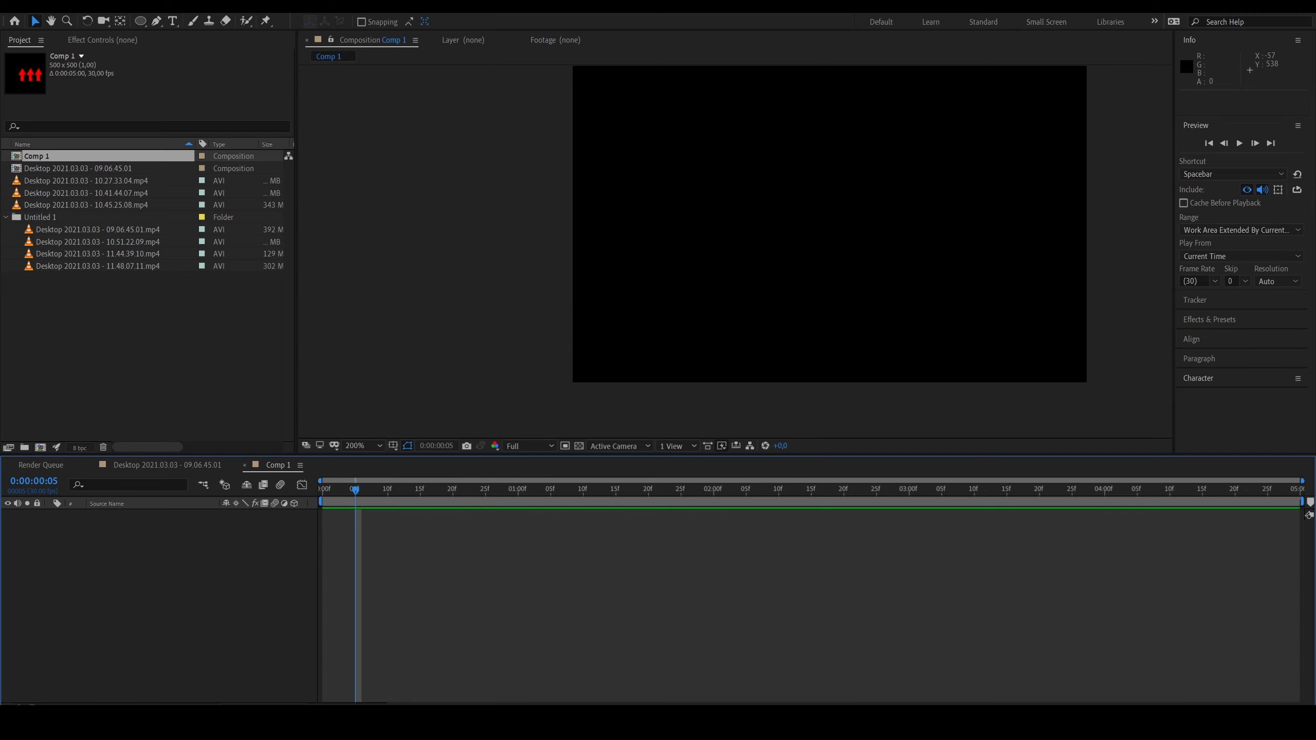
Step: Import caligr.png from the cccc folder into the project and create a new composition from it
{"action": "left_click", "coordinate": [705, 671]}
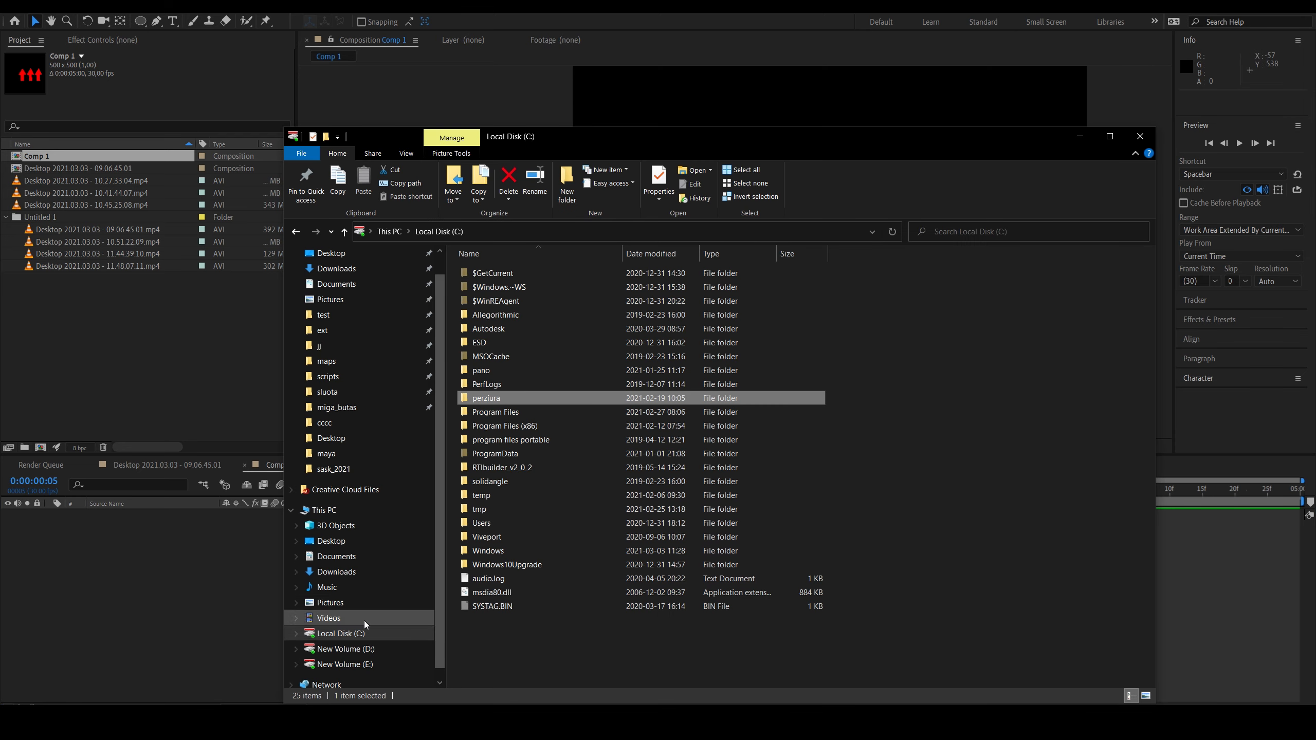
{"action": "left_click", "coordinate": [325, 422]}
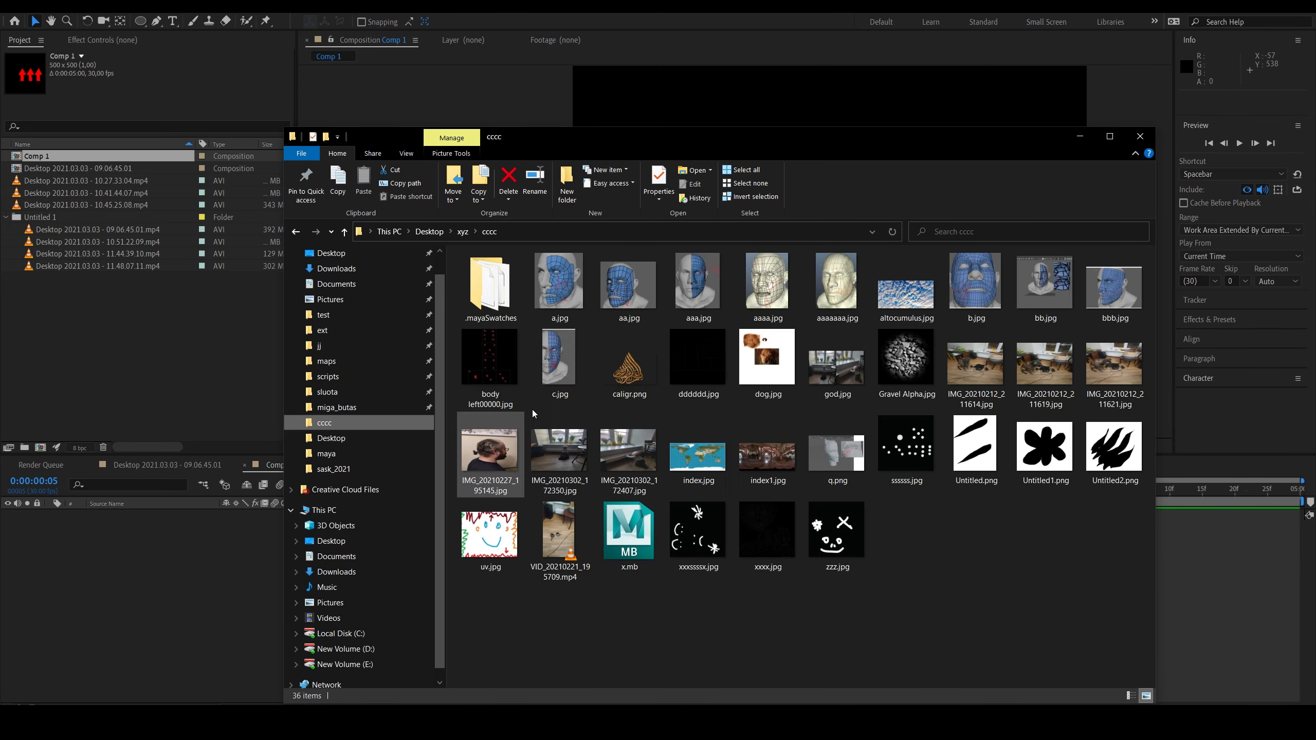
{"action": "left_click_drag", "start_coordinate": [628, 368], "coordinate": [174, 376]}
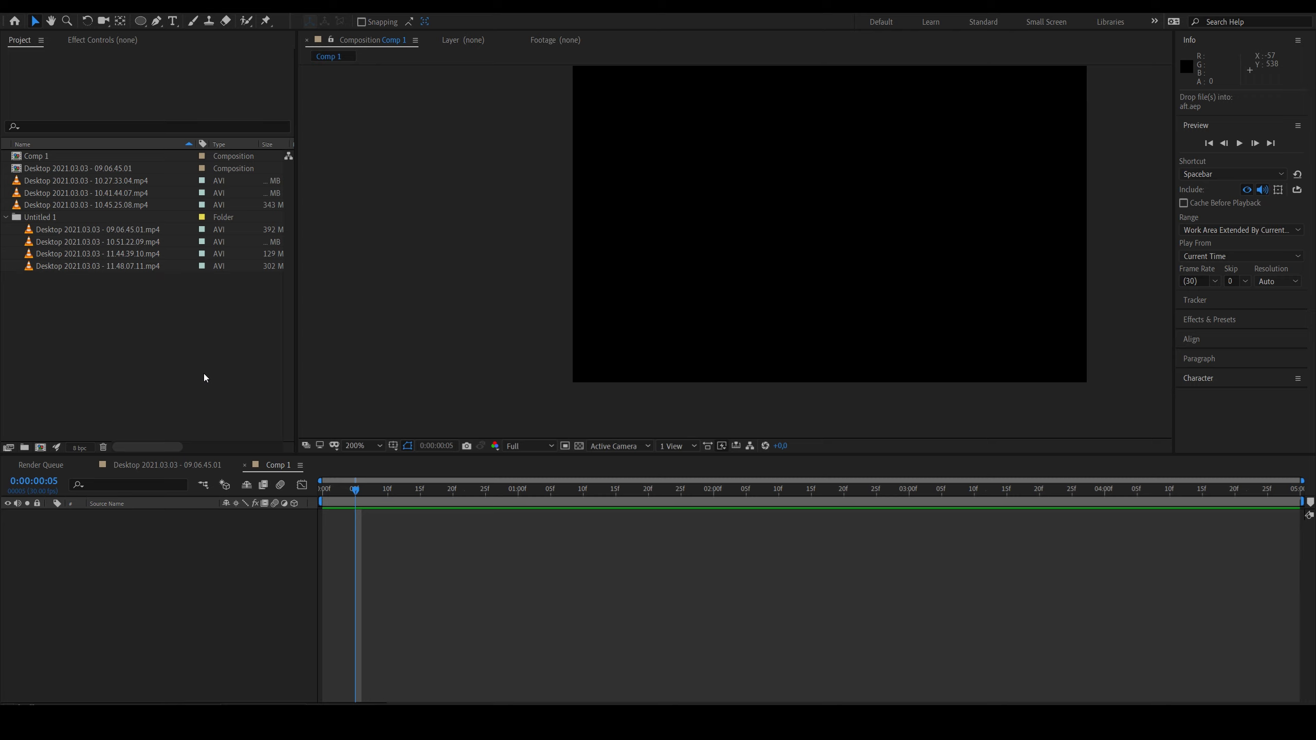
{"action": "left_click_drag", "start_coordinate": [204, 373], "coordinate": [206, 367]}
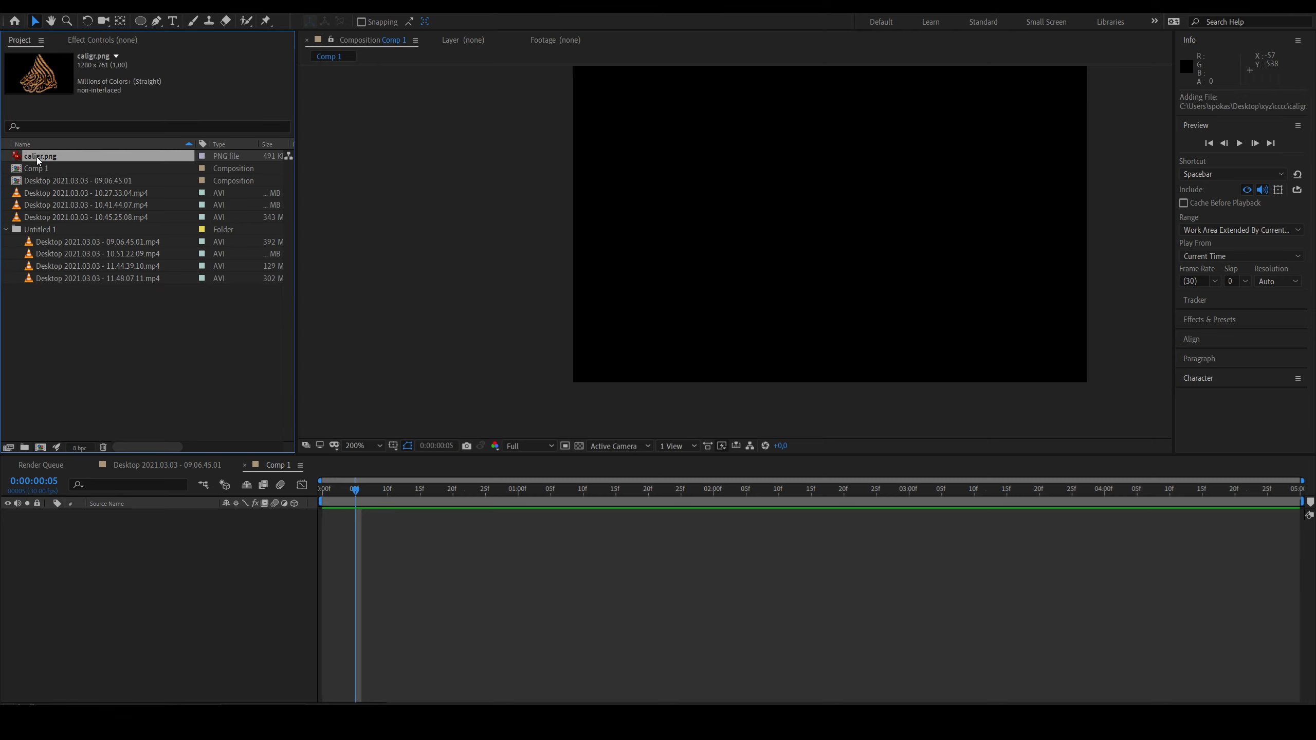
{"action": "left_click_drag", "start_coordinate": [37, 160], "coordinate": [40, 447]}
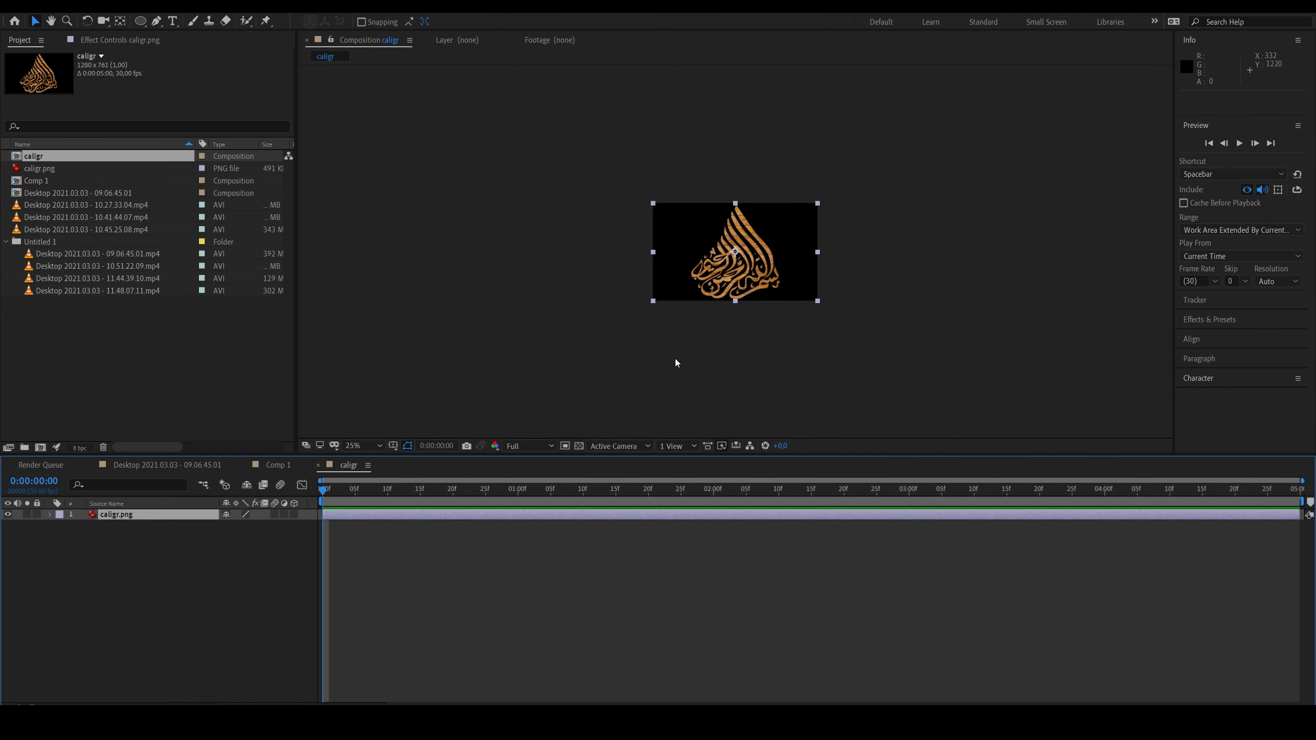
{"action": "scroll", "coordinate": [756, 297], "scroll_direction": "up", "scroll_amount": 1}
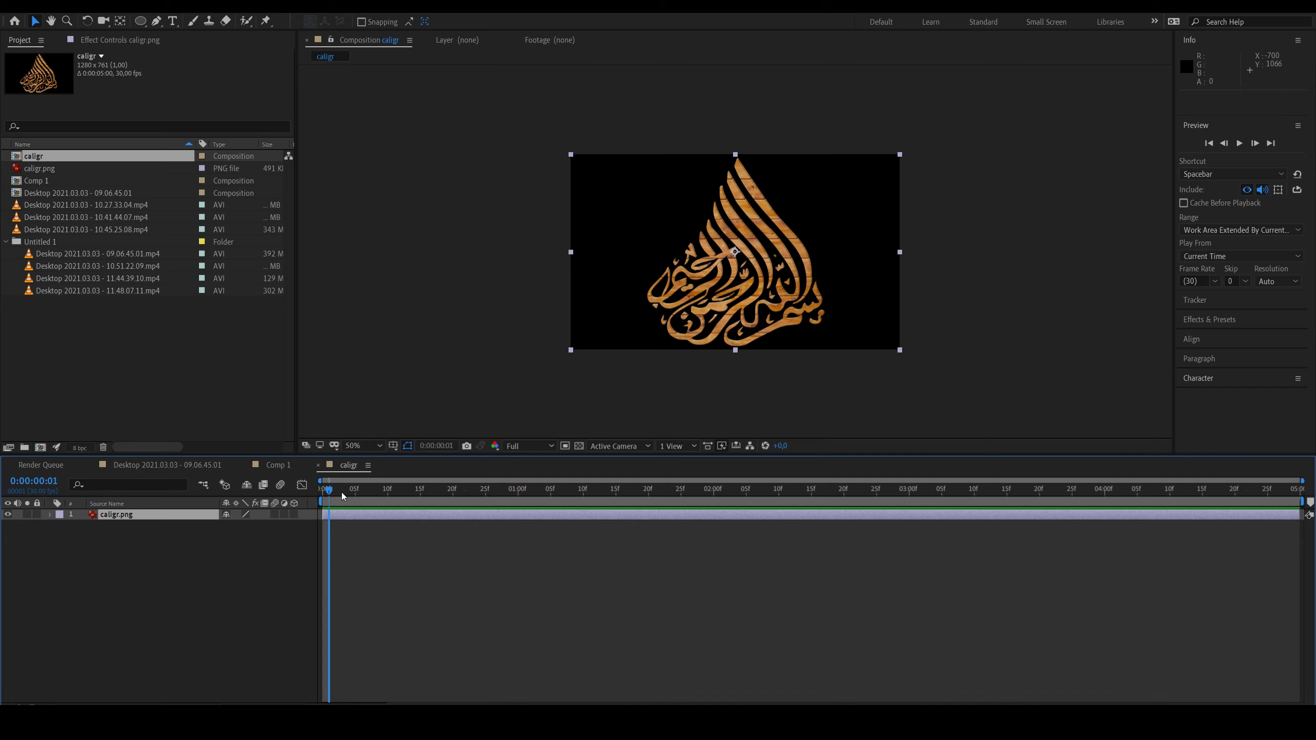
Step: Animate the caligr.png layer's Position from frame 0 to 1288, 124.5 at frame 11 along a curved motion path
{"action": "left_click", "coordinate": [50, 514]}
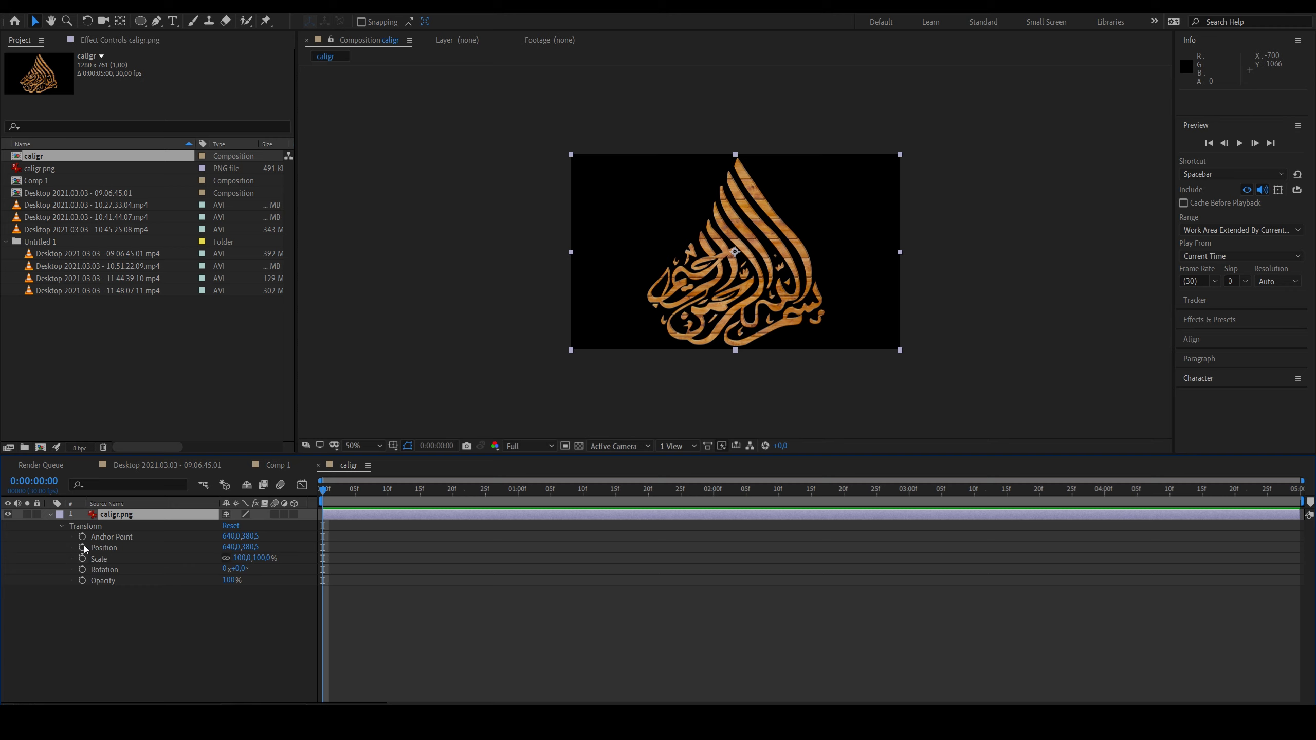
{"action": "left_click", "coordinate": [81, 548]}
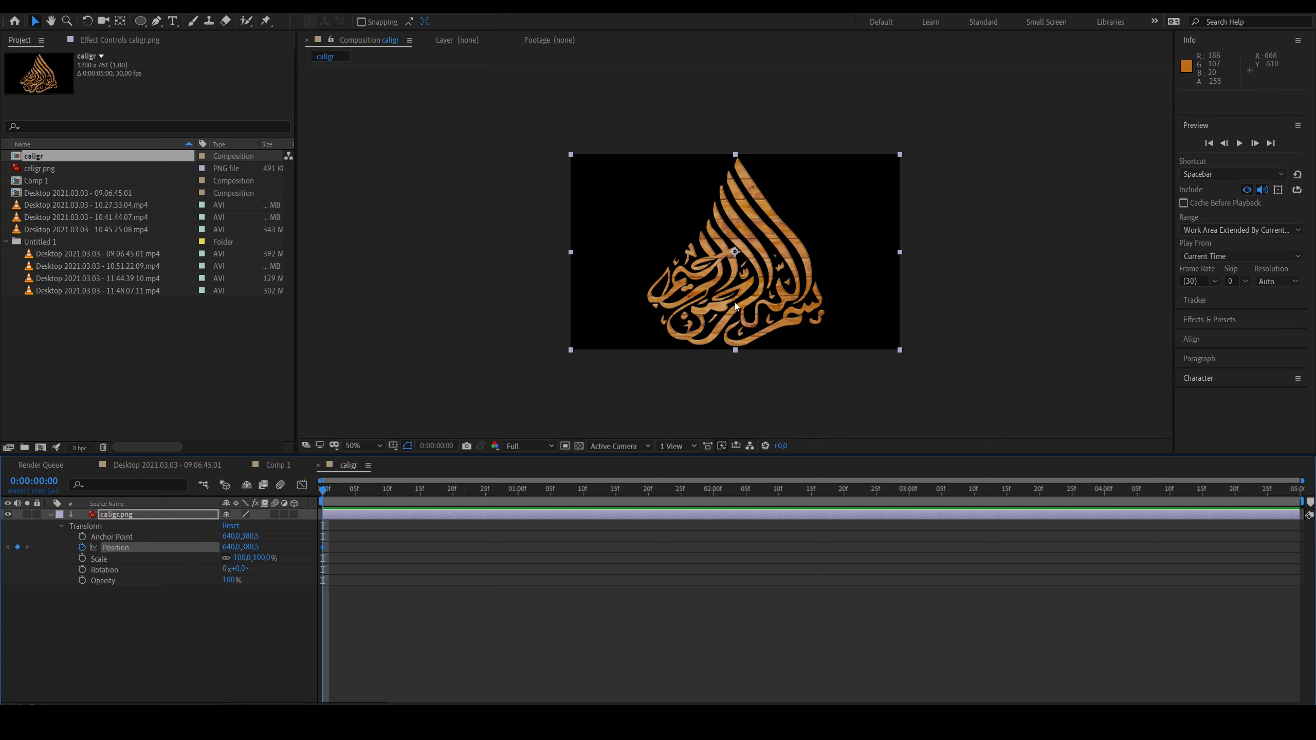
{"action": "left_click", "coordinate": [393, 491]}
{"action": "left_click_drag", "start_coordinate": [598, 326], "coordinate": [765, 261]}
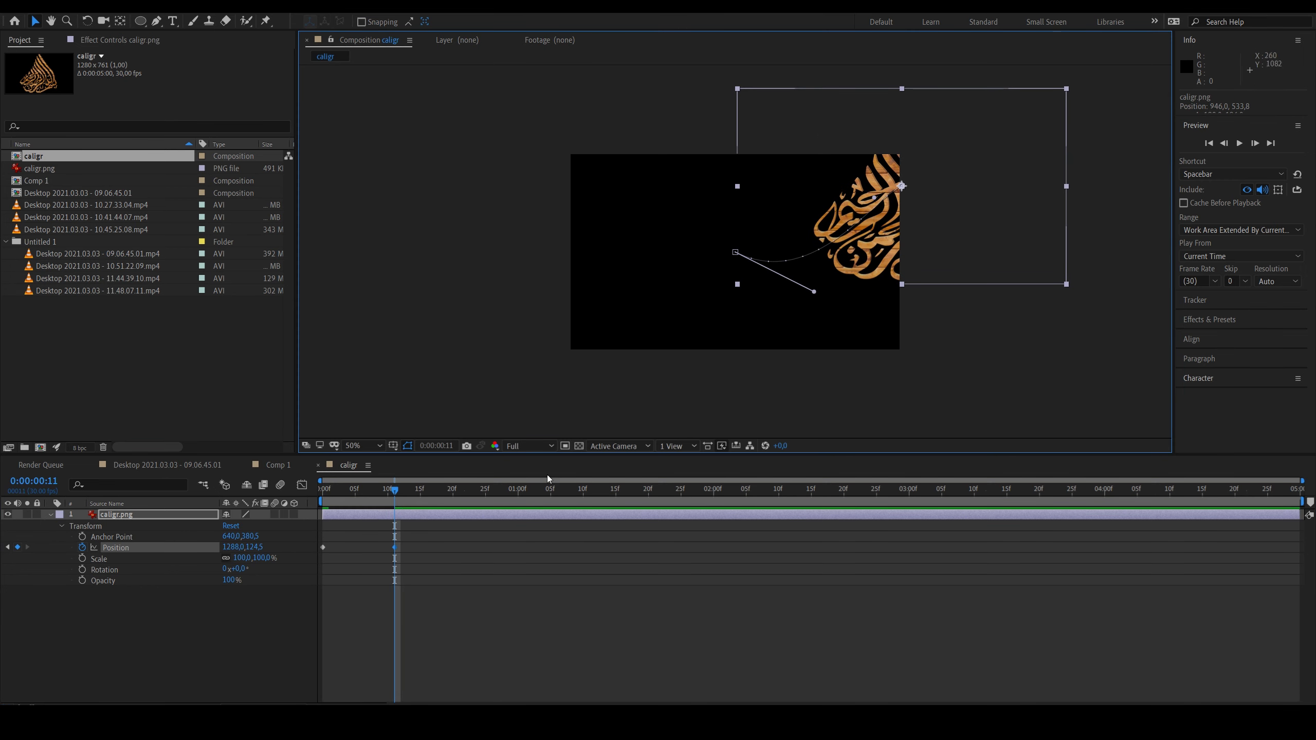
{"action": "left_click_drag", "start_coordinate": [400, 493], "coordinate": [319, 495]}
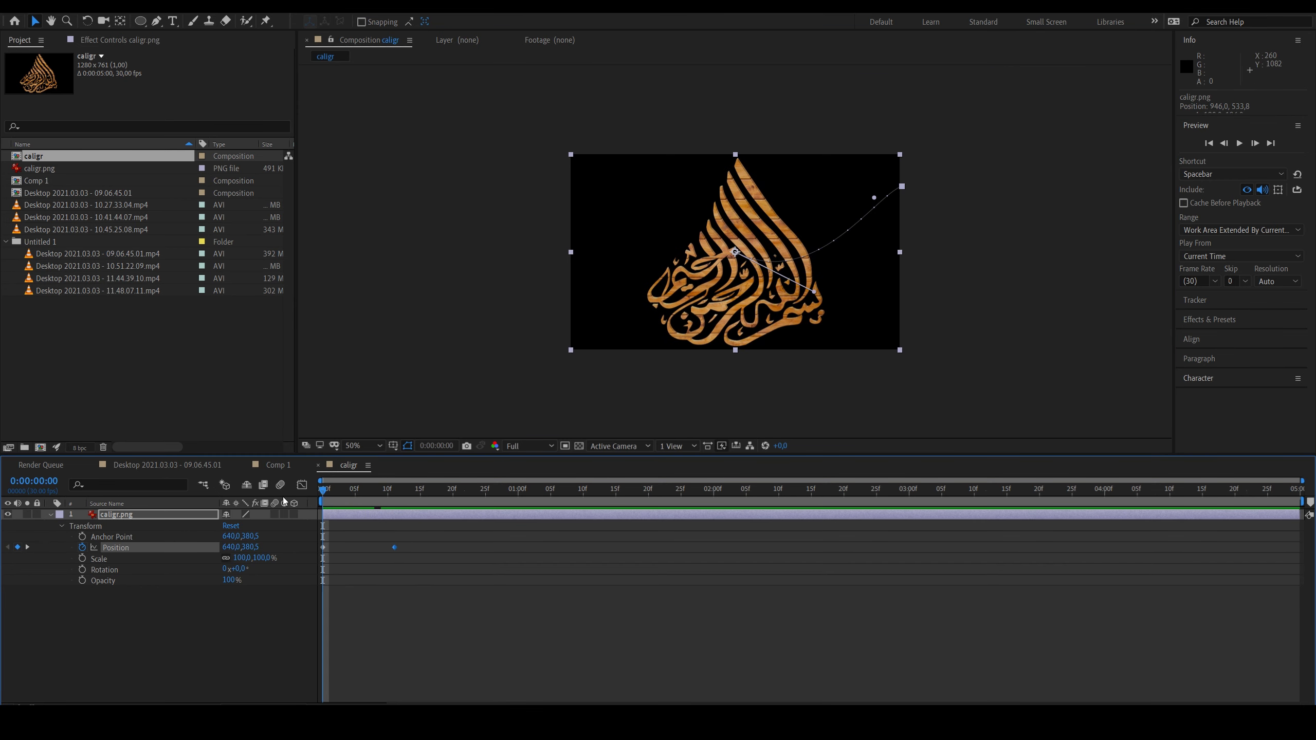
Step: Undo the caligr.png layer's Position animation, and try lowering its Opacity before undoing that change as well
{"action": "key", "text": "ctrl+z"}
{"action": "key", "text": "ctrl+z"}
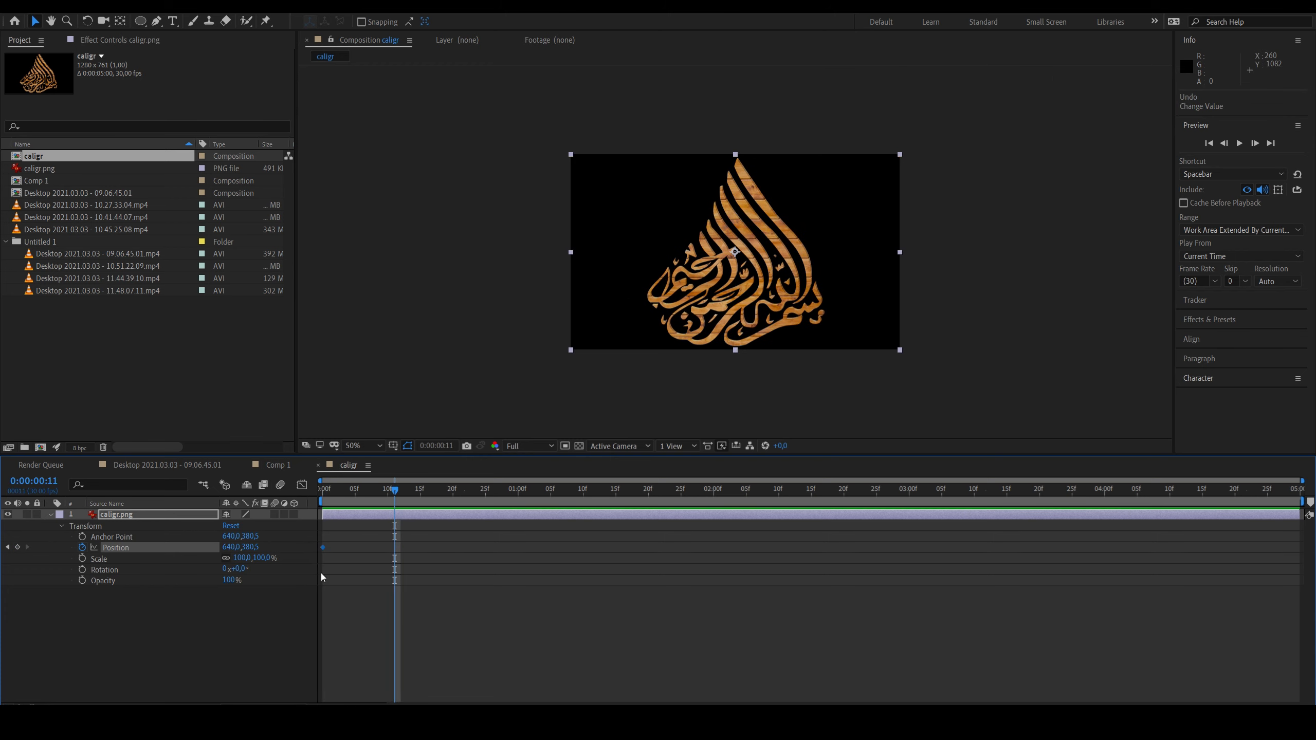
{"action": "key", "text": "ctrl+z"}
{"action": "left_click_drag", "start_coordinate": [228, 580], "coordinate": [317, 604]}
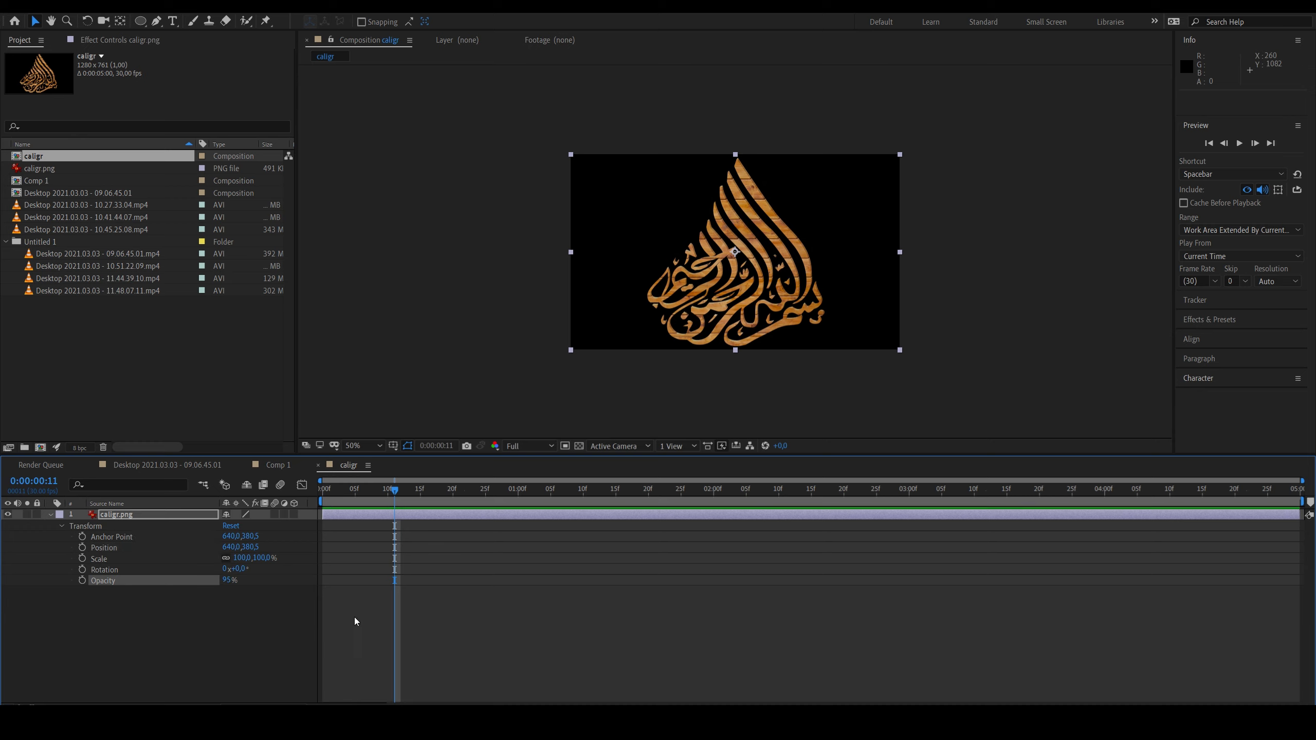
{"action": "key", "text": "ctrl+z"}
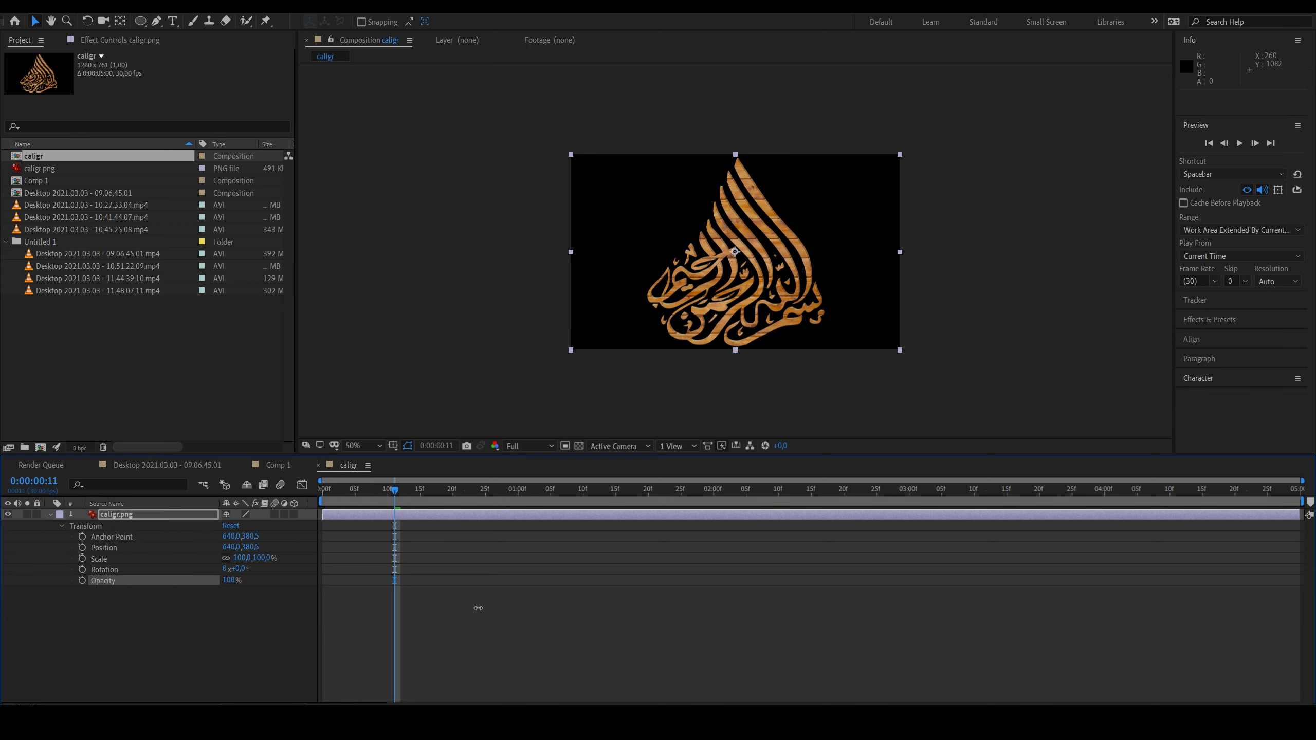
Step: Apply the Curves color correction effect to the caligr.png layer
{"action": "left_click", "coordinate": [431, 514]}
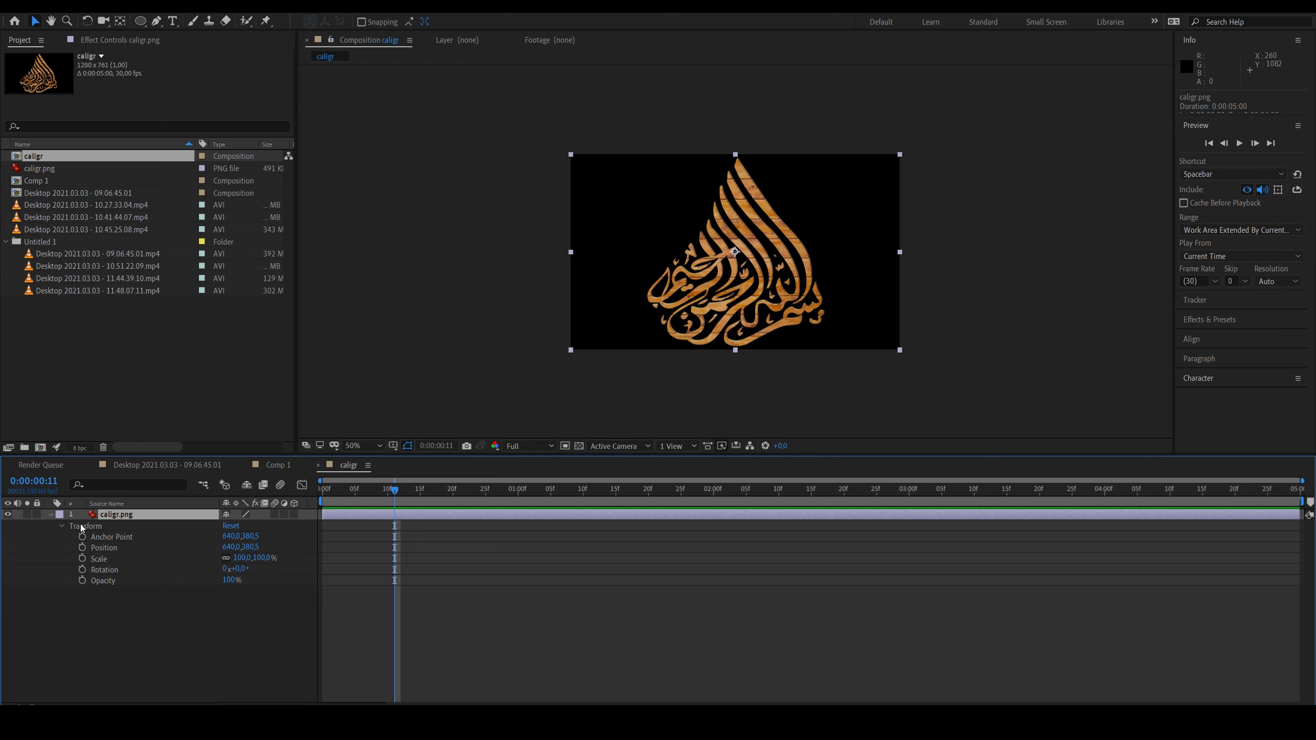
{"action": "right_click", "coordinate": [415, 513]}
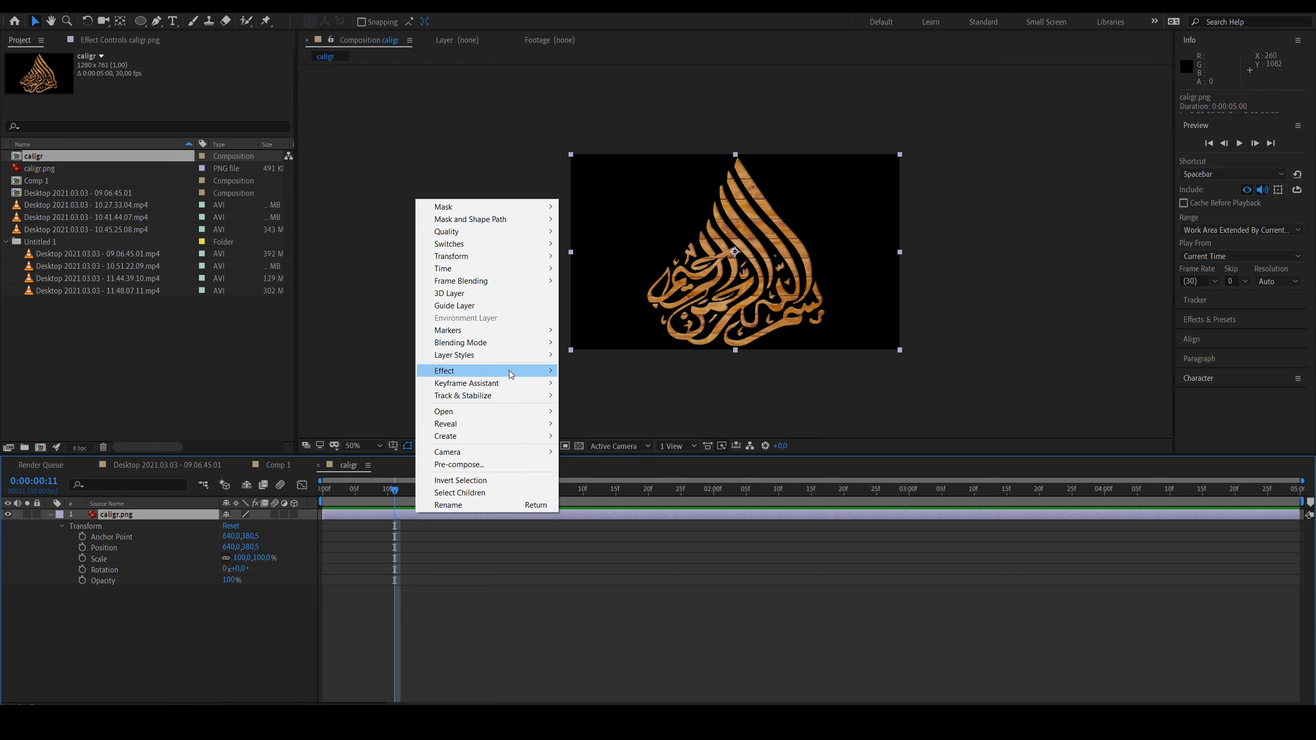
{"action": "mouse_move", "coordinate": [511, 374]}
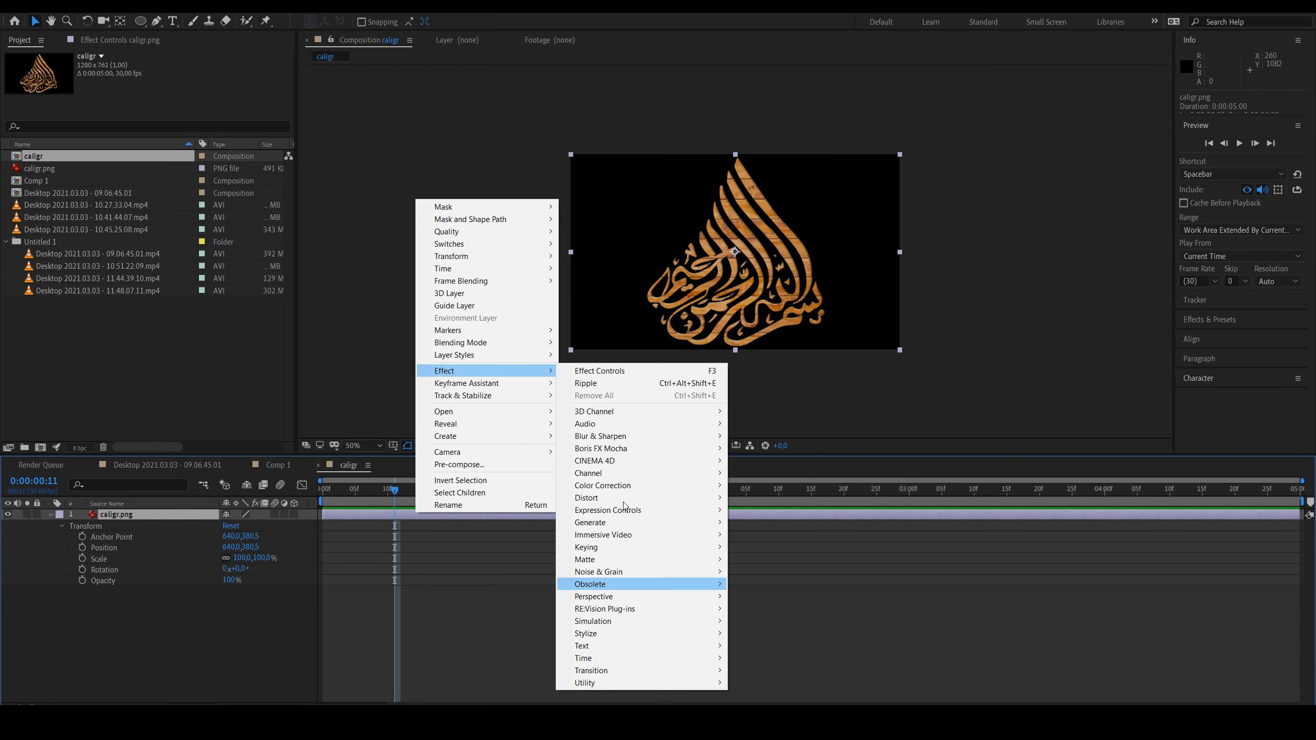
{"action": "mouse_move", "coordinate": [674, 415]}
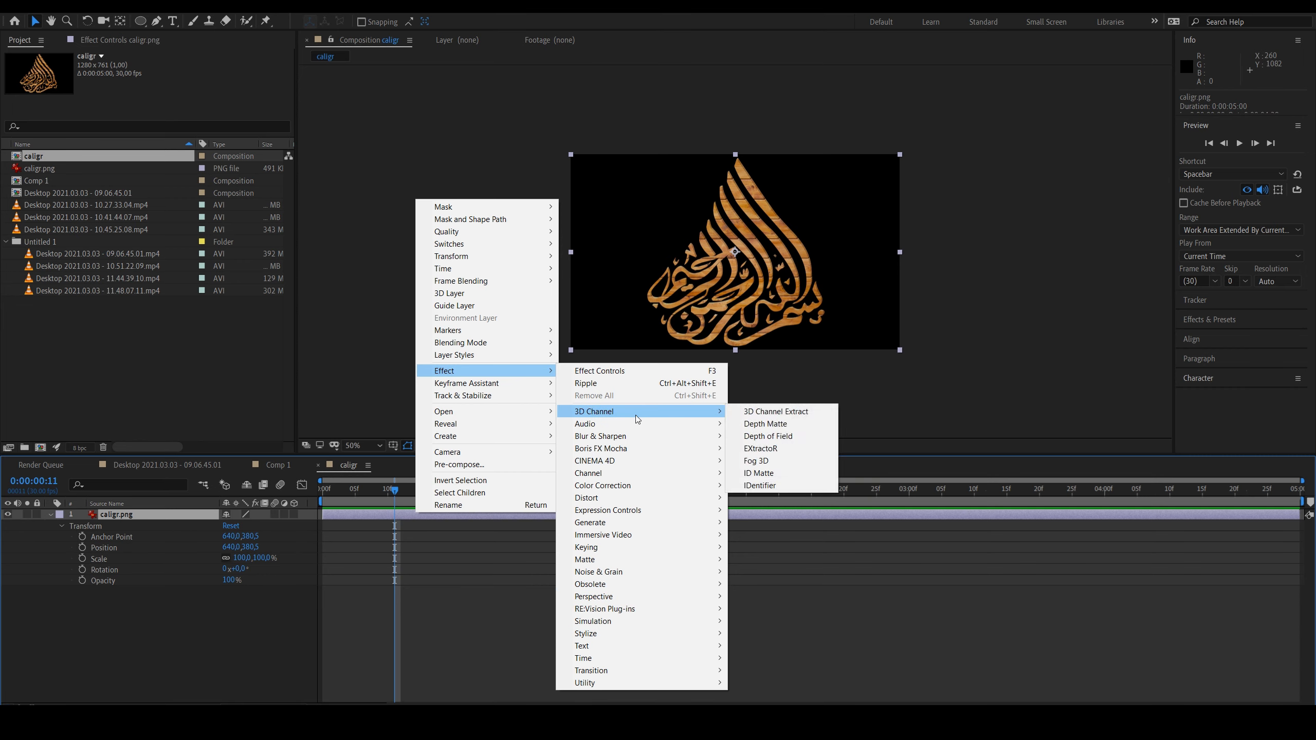
{"action": "mouse_move", "coordinate": [630, 472]}
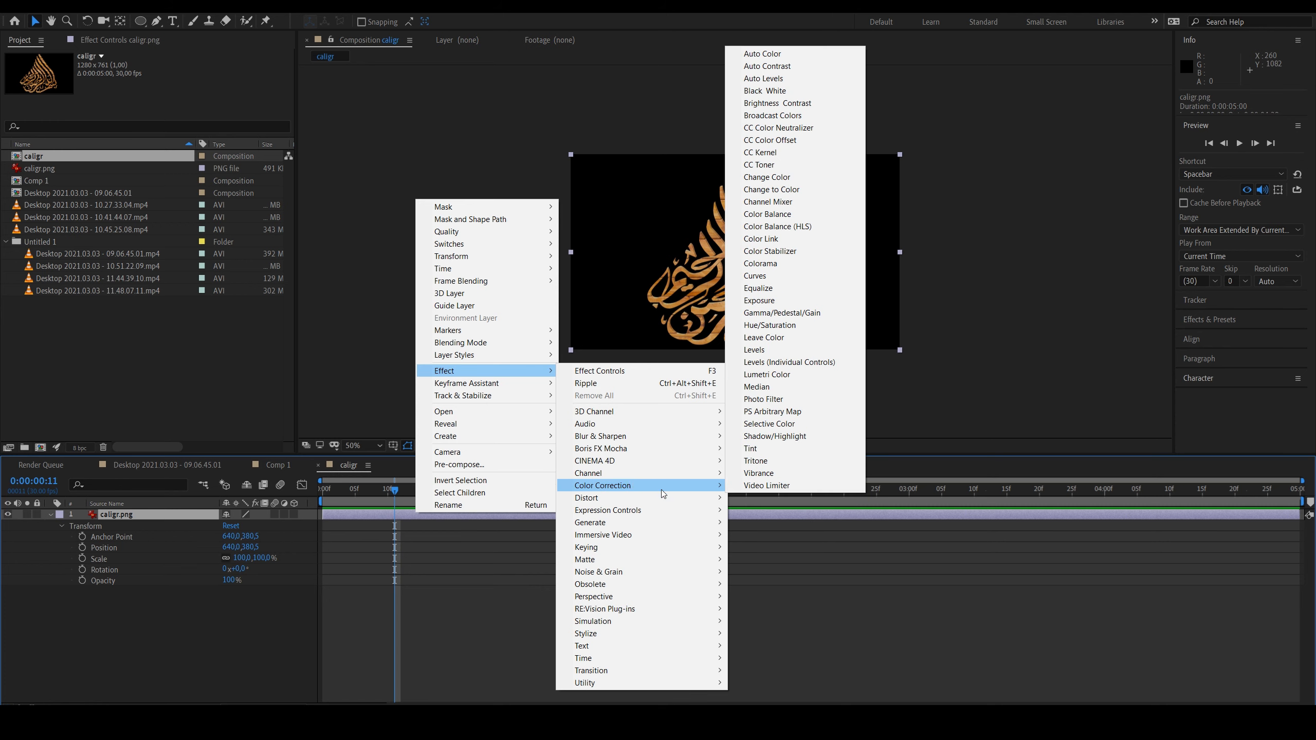
{"action": "left_click", "coordinate": [755, 276]}
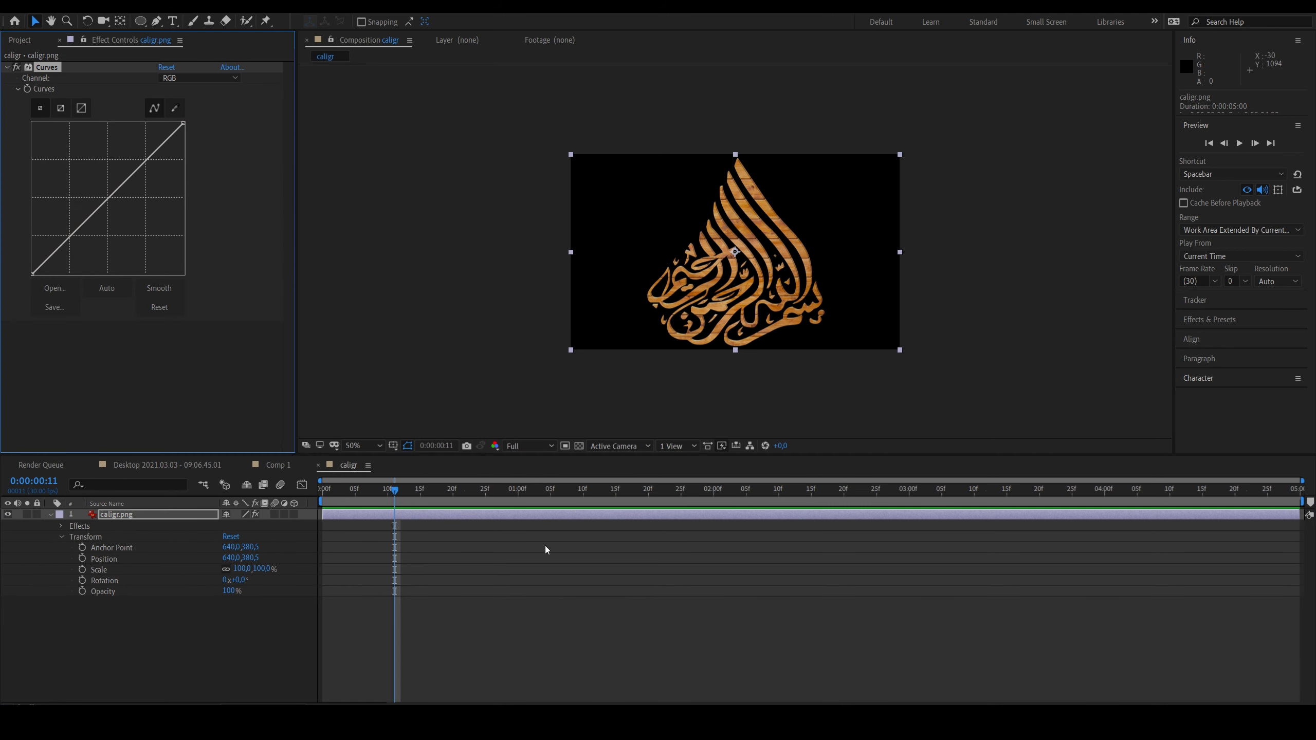
Step: Reveal the Curves effect's properties in the layer outline and set a Curves keyframe at frame 11
{"action": "left_click", "coordinate": [36, 39]}
{"action": "left_click", "coordinate": [97, 40]}
{"action": "left_click", "coordinate": [36, 39]}
{"action": "left_click", "coordinate": [96, 39]}
{"action": "left_click", "coordinate": [21, 40]}
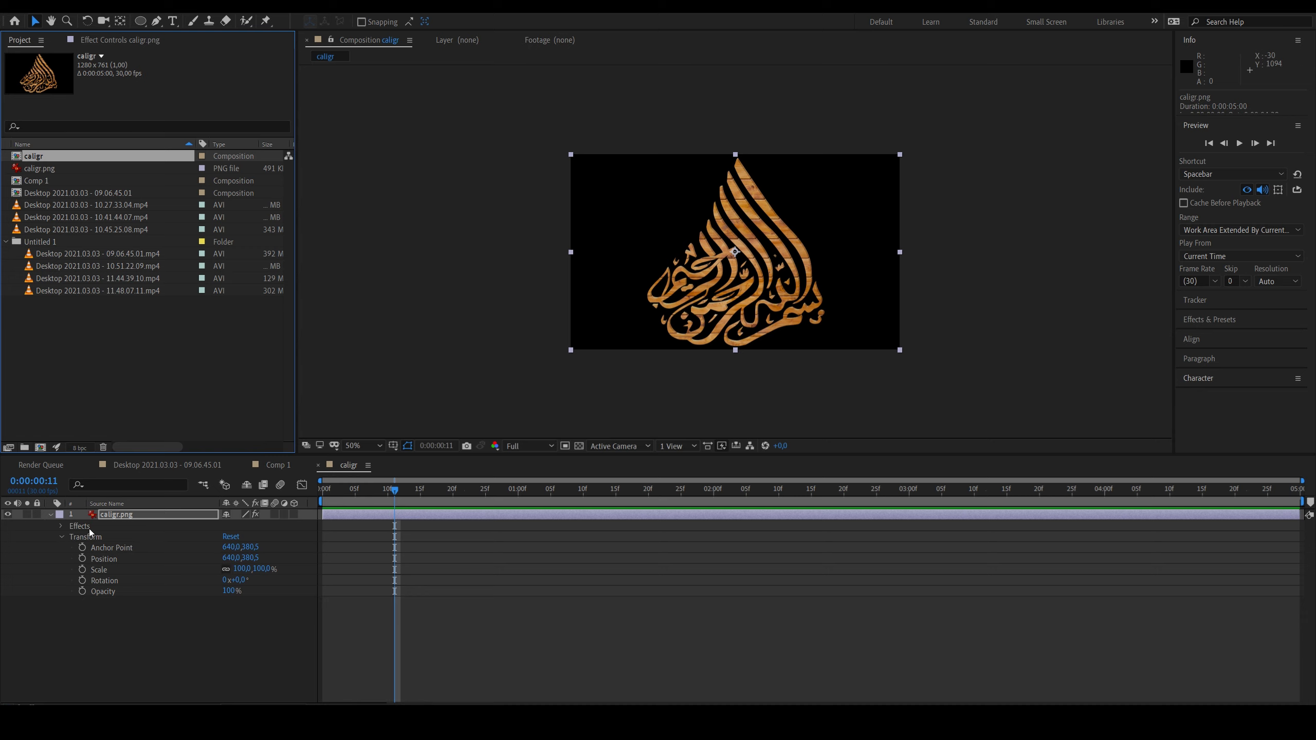
{"action": "left_click", "coordinate": [68, 528]}
{"action": "left_click", "coordinate": [61, 527]}
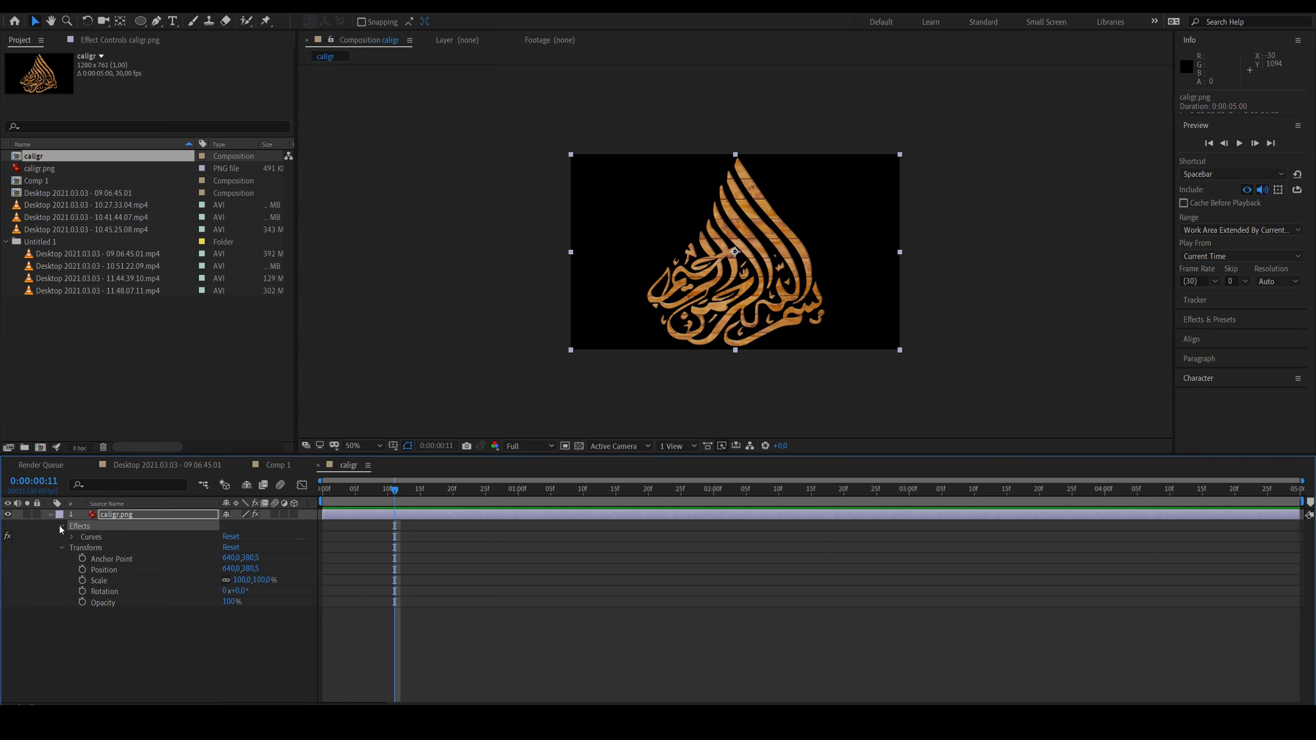
{"action": "left_click", "coordinate": [72, 537]}
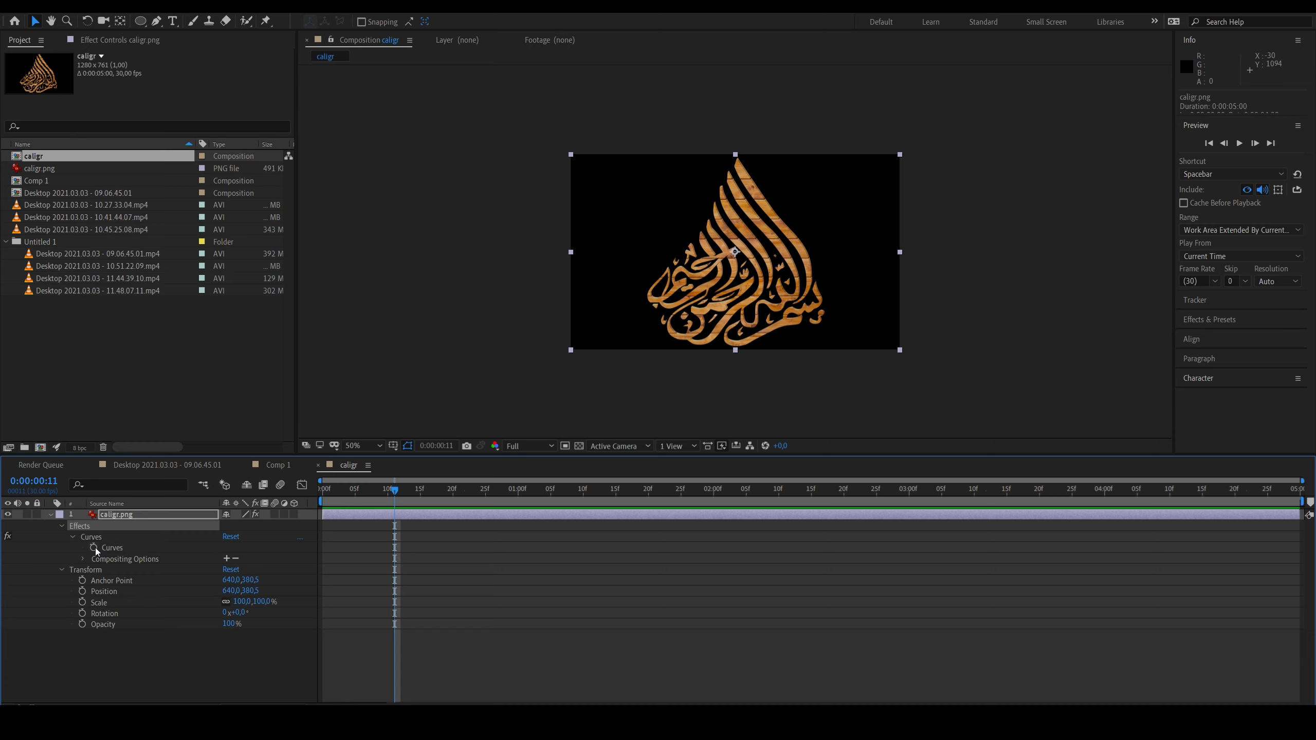
{"action": "left_click", "coordinate": [94, 548]}
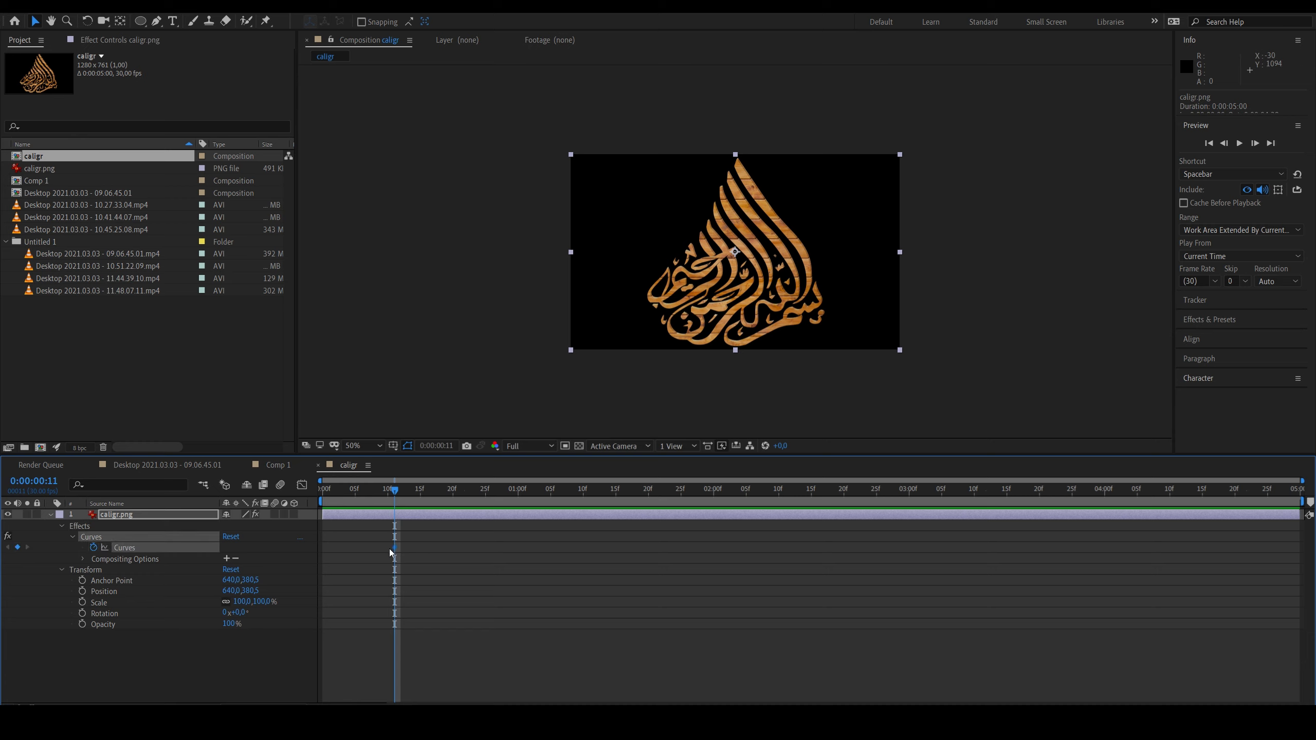
Step: At frame 0, reshape the RGB curve with raised shadows and lowered highlights around a midpoint to set a second Curves keyframe
{"action": "left_click", "coordinate": [99, 41]}
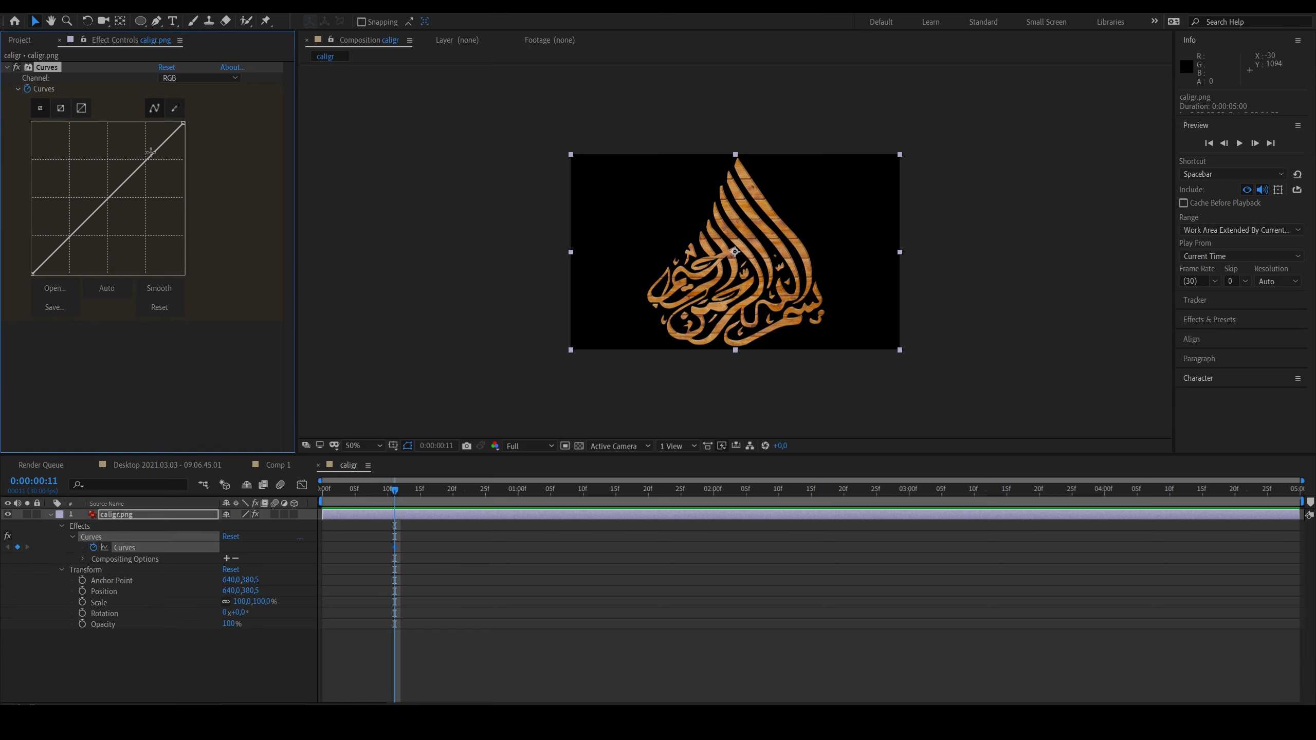
{"action": "left_click_drag", "start_coordinate": [401, 492], "coordinate": [298, 490]}
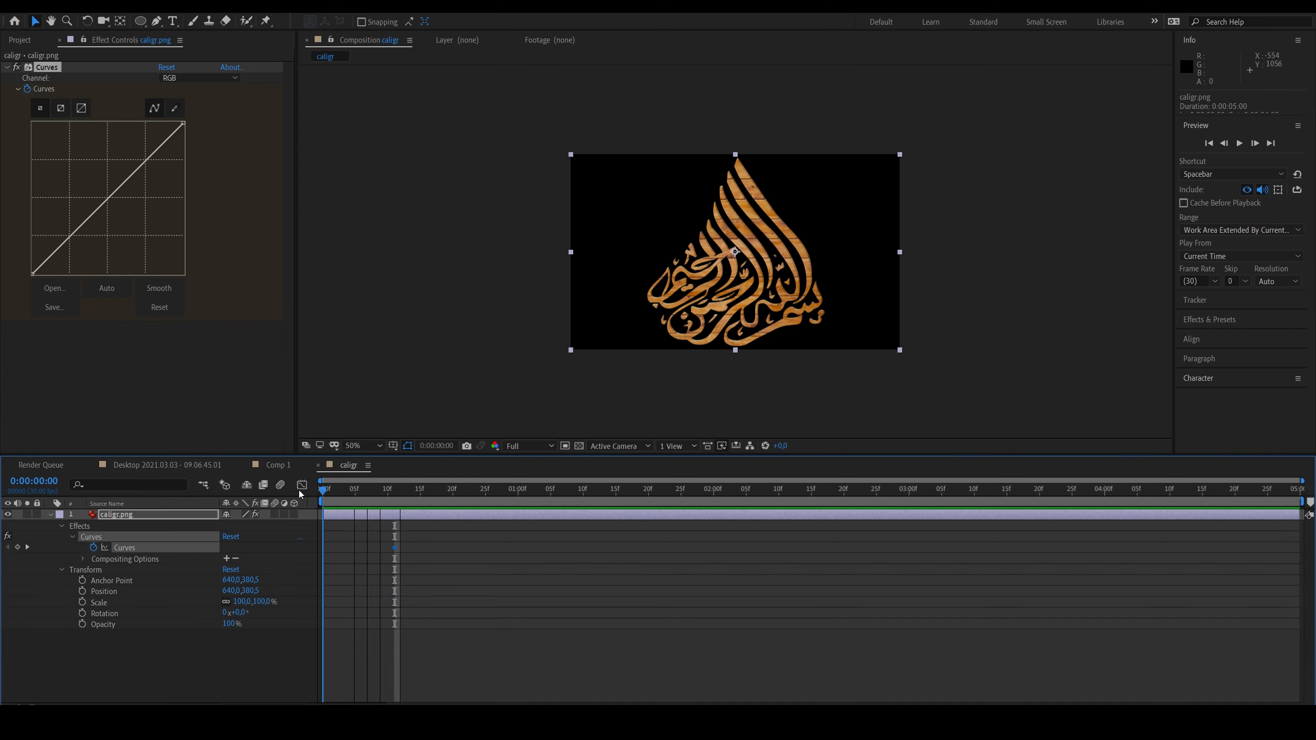
{"action": "left_click", "coordinate": [106, 202]}
{"action": "left_click_drag", "start_coordinate": [152, 155], "coordinate": [163, 188]}
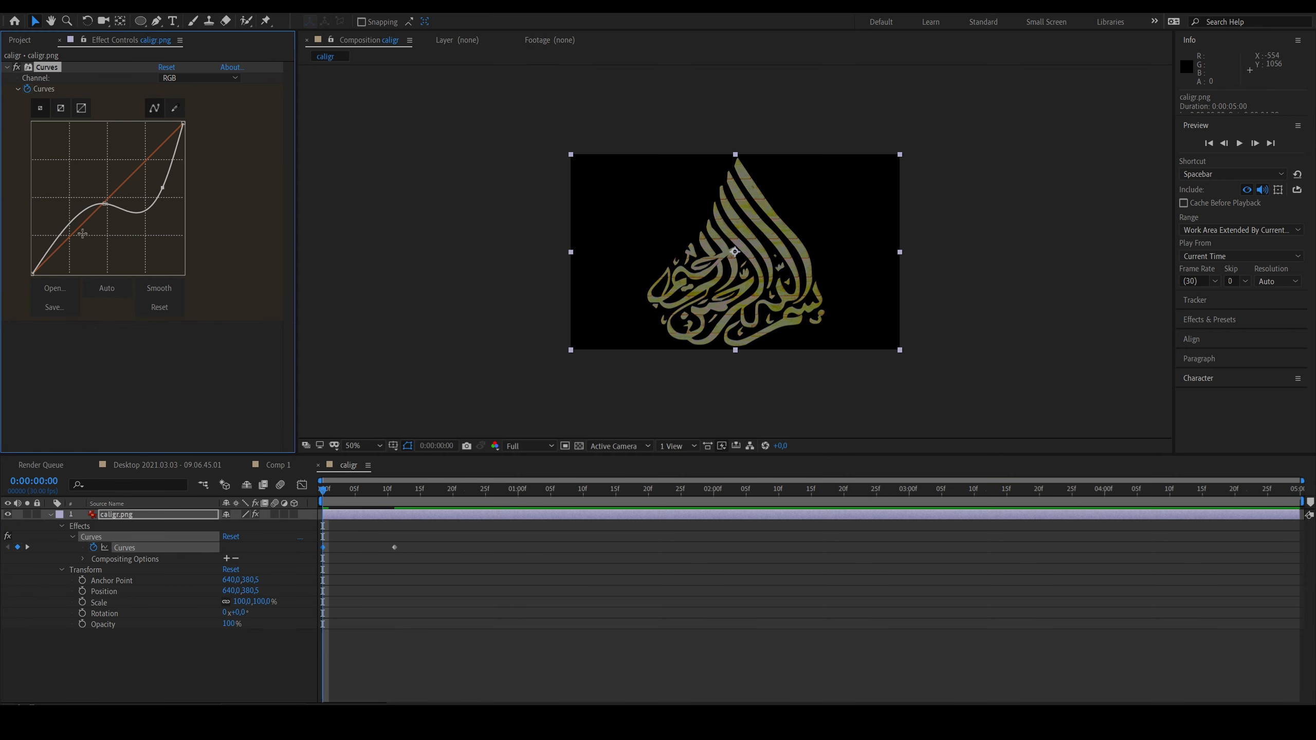
{"action": "left_click_drag", "start_coordinate": [69, 225], "coordinate": [53, 200]}
Step: Preview the Curves color animation and delete the Curves effect from the caligr.png layer
{"action": "key", "text": "space"}
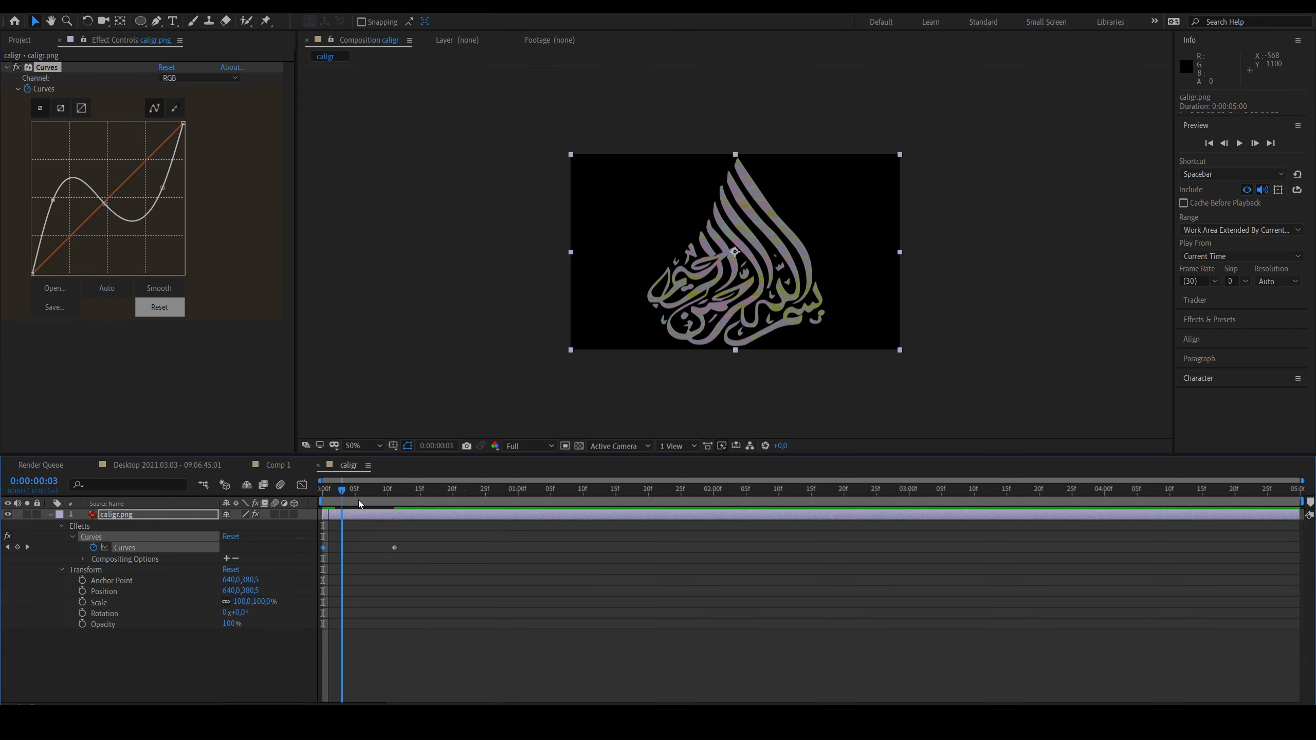
{"action": "key", "text": "space"}
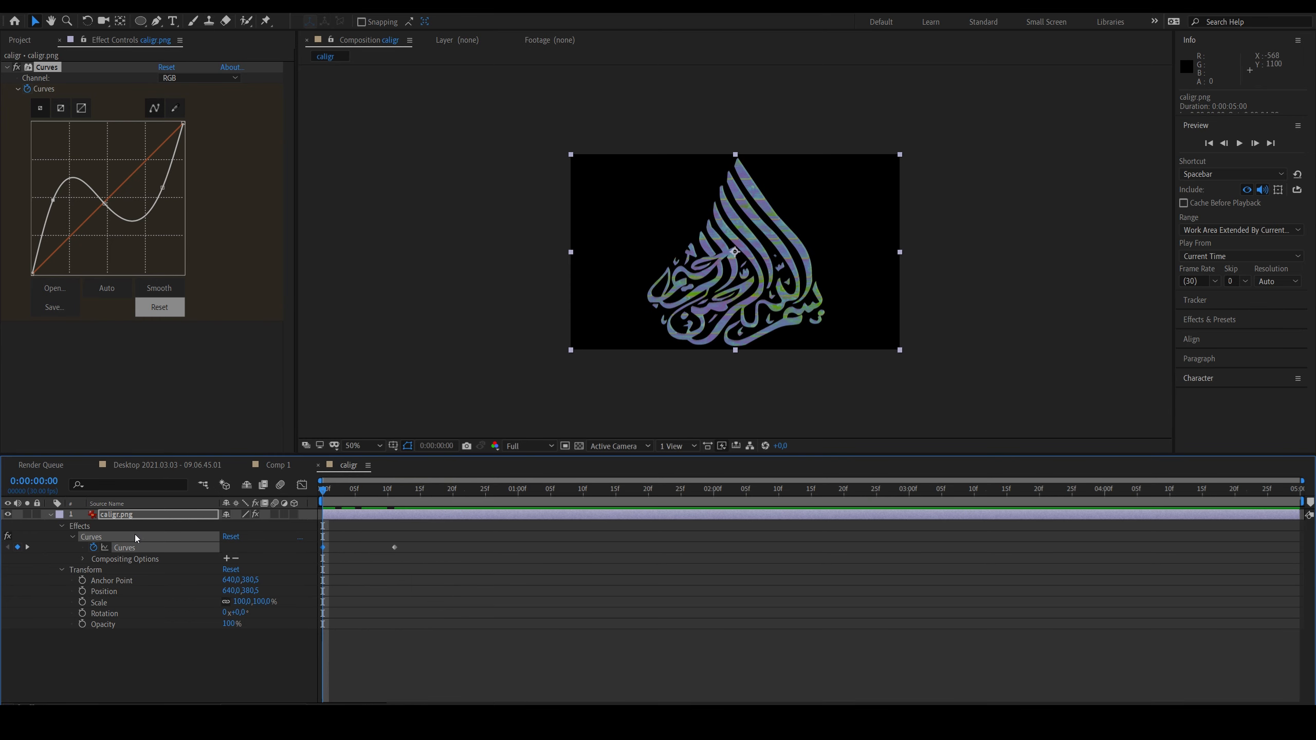
{"action": "left_click", "coordinate": [109, 535]}
{"action": "key", "text": "Delete"}
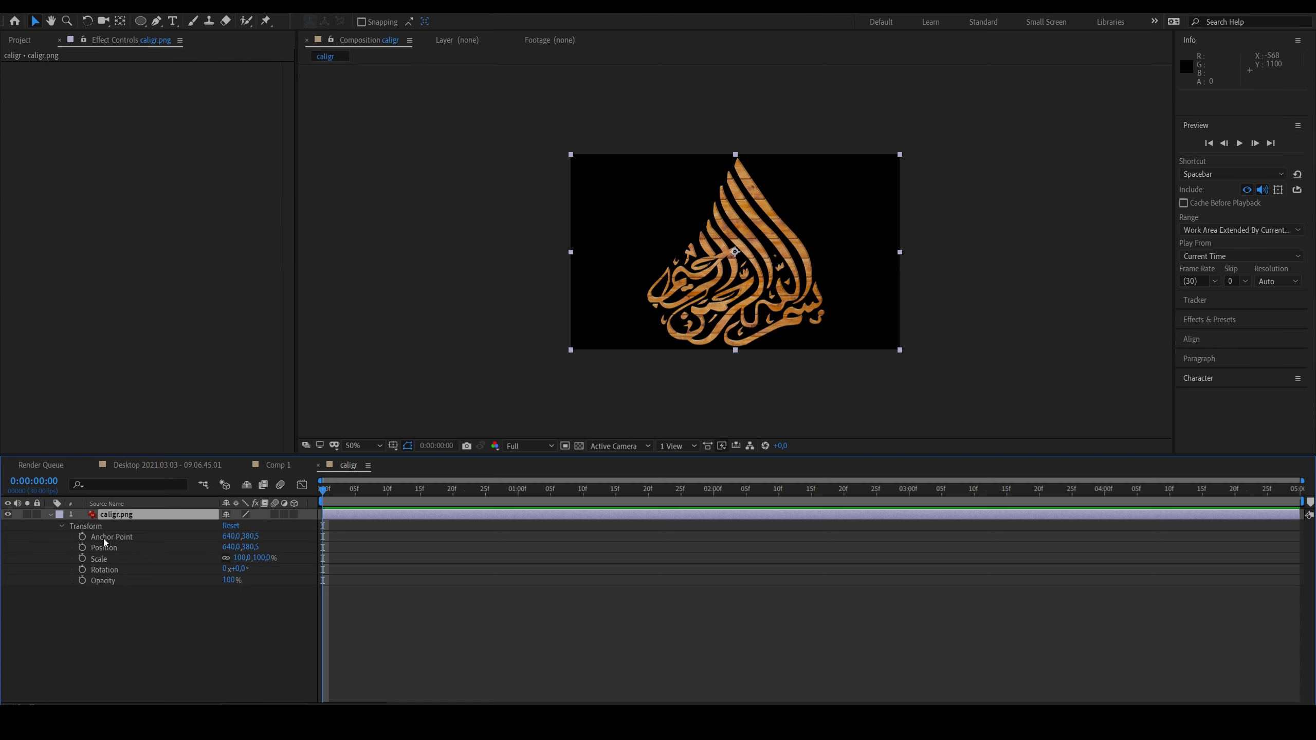
Step: Apply the Mesh Warp distortion effect to the caligr.png layer
{"action": "right_click", "coordinate": [493, 514]}
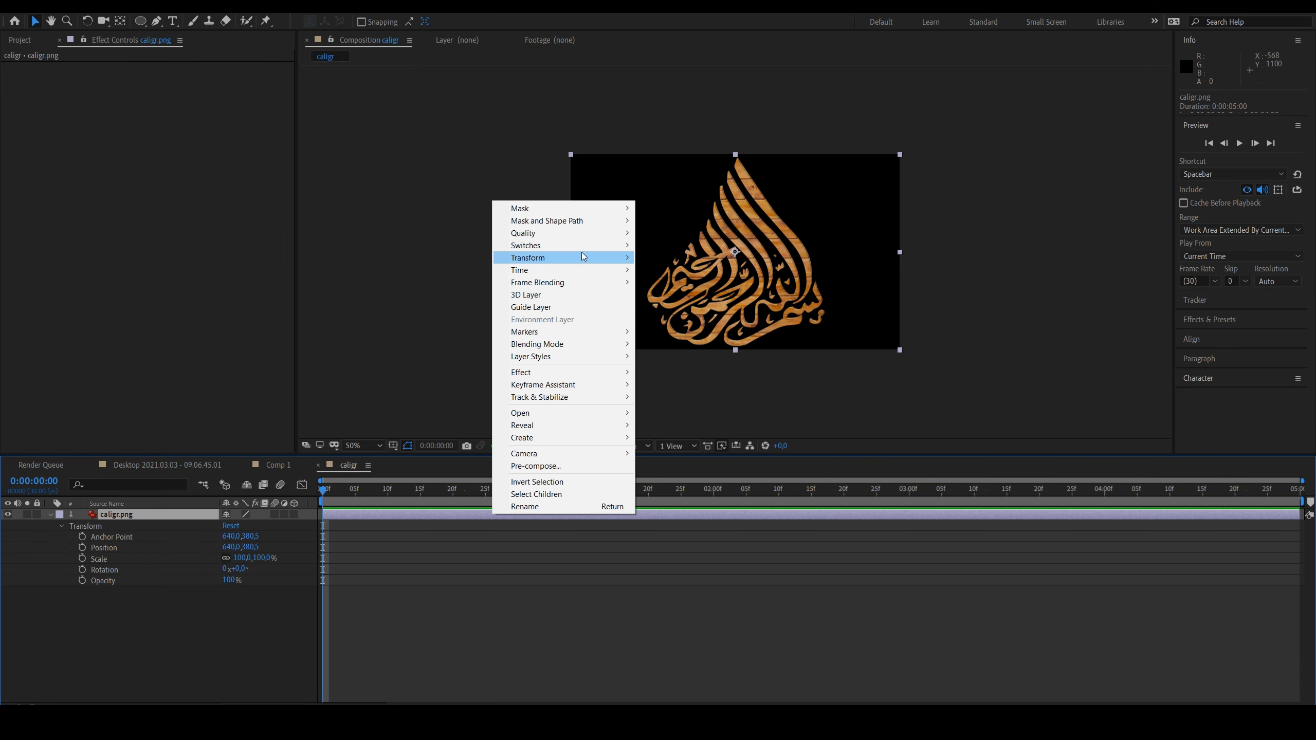
{"action": "mouse_move", "coordinate": [575, 372]}
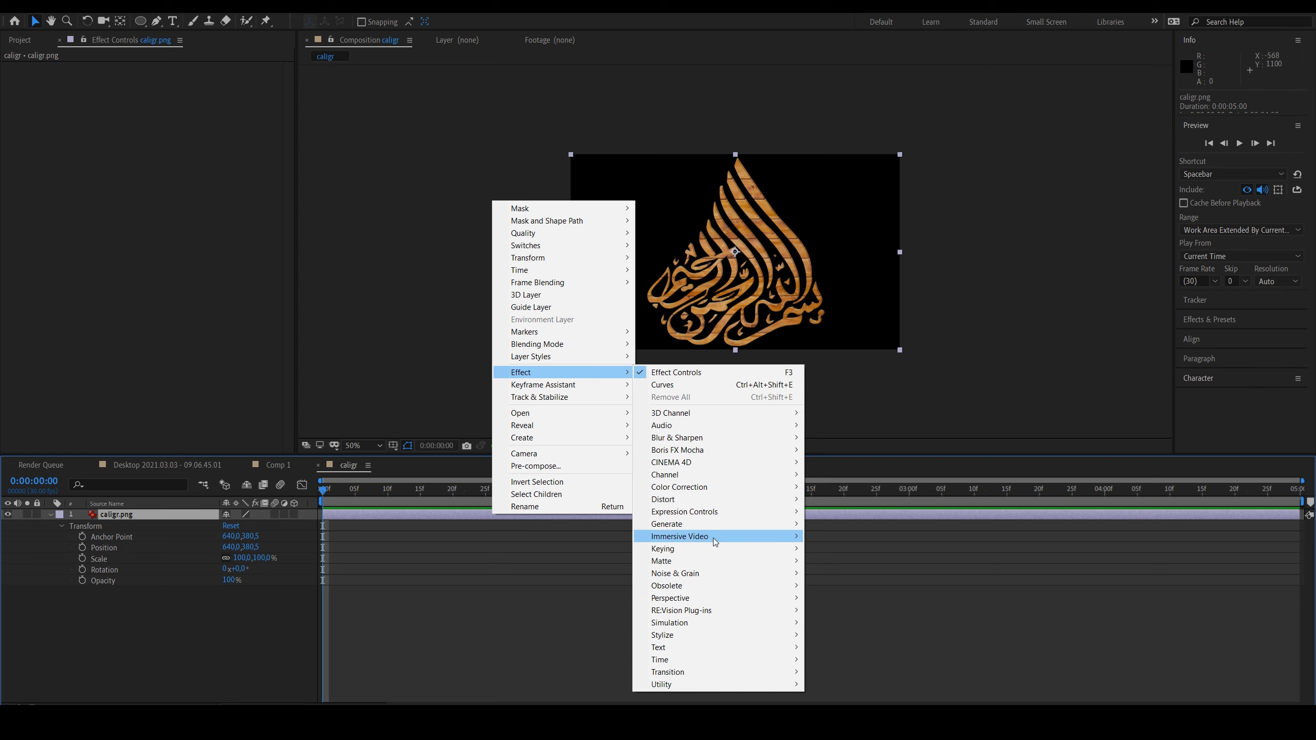
{"action": "mouse_move", "coordinate": [717, 499]}
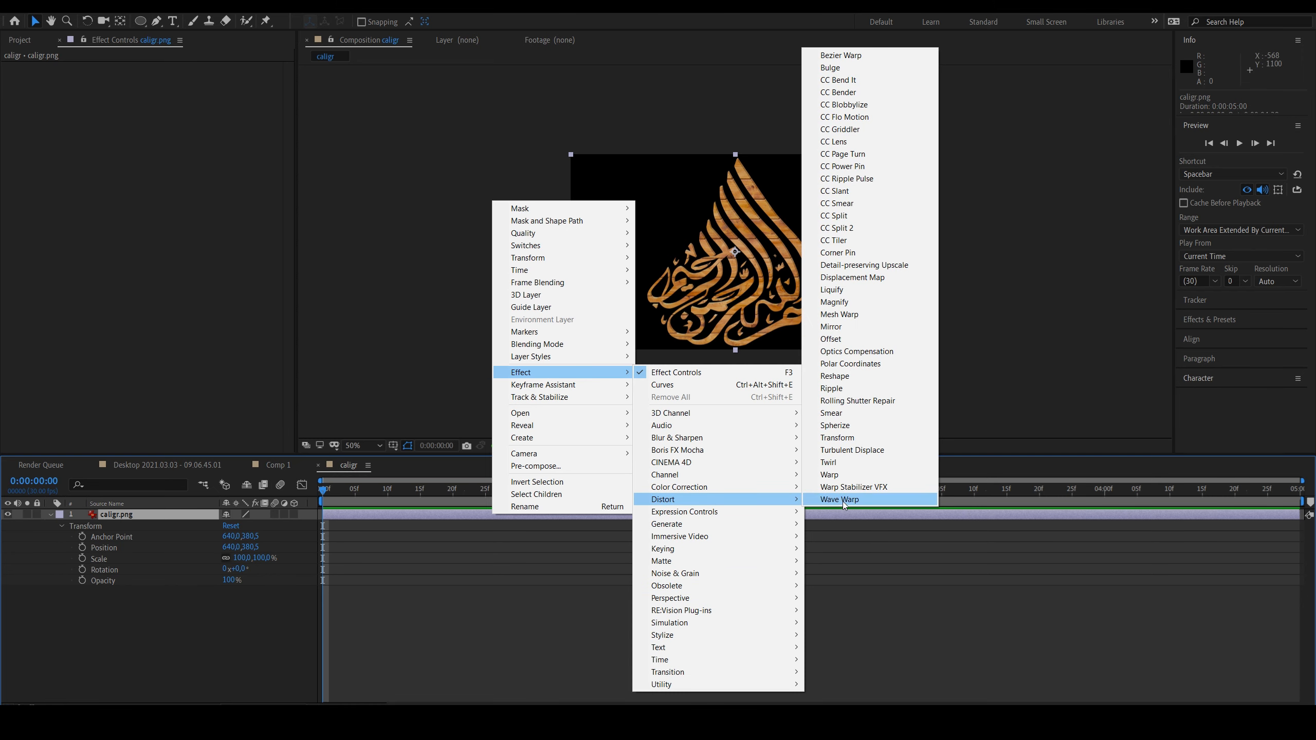
{"action": "left_click", "coordinate": [868, 313]}
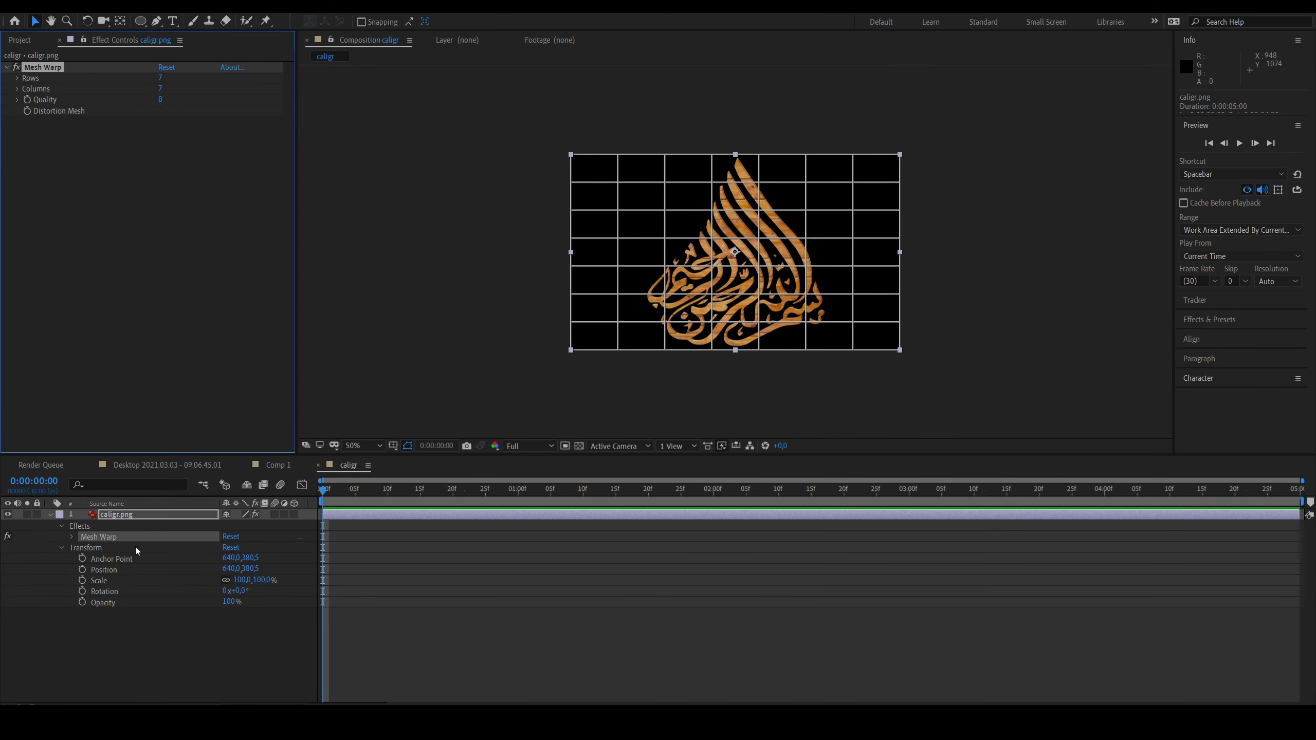
Step: Set the Mesh Warp grid to 3 rows and 3 columns
{"action": "left_click", "coordinate": [72, 536]}
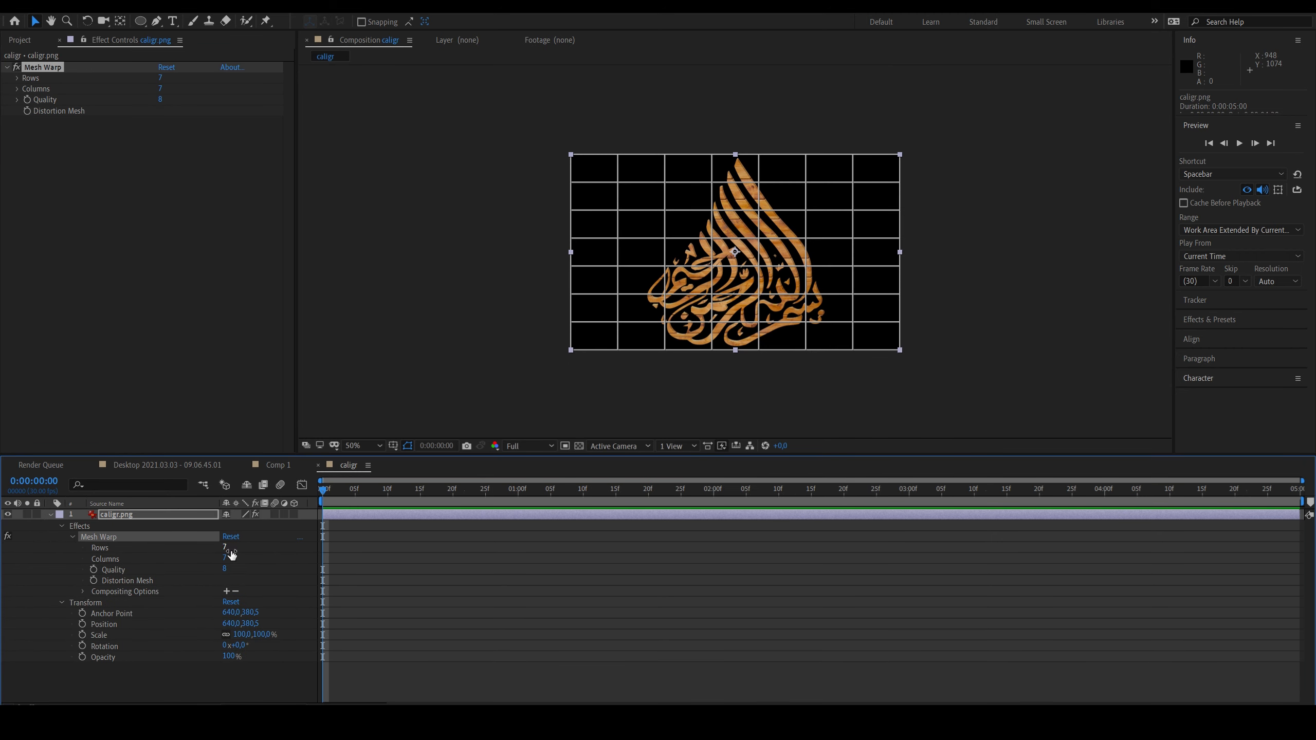
{"action": "left_click_drag", "start_coordinate": [224, 548], "coordinate": [223, 553]}
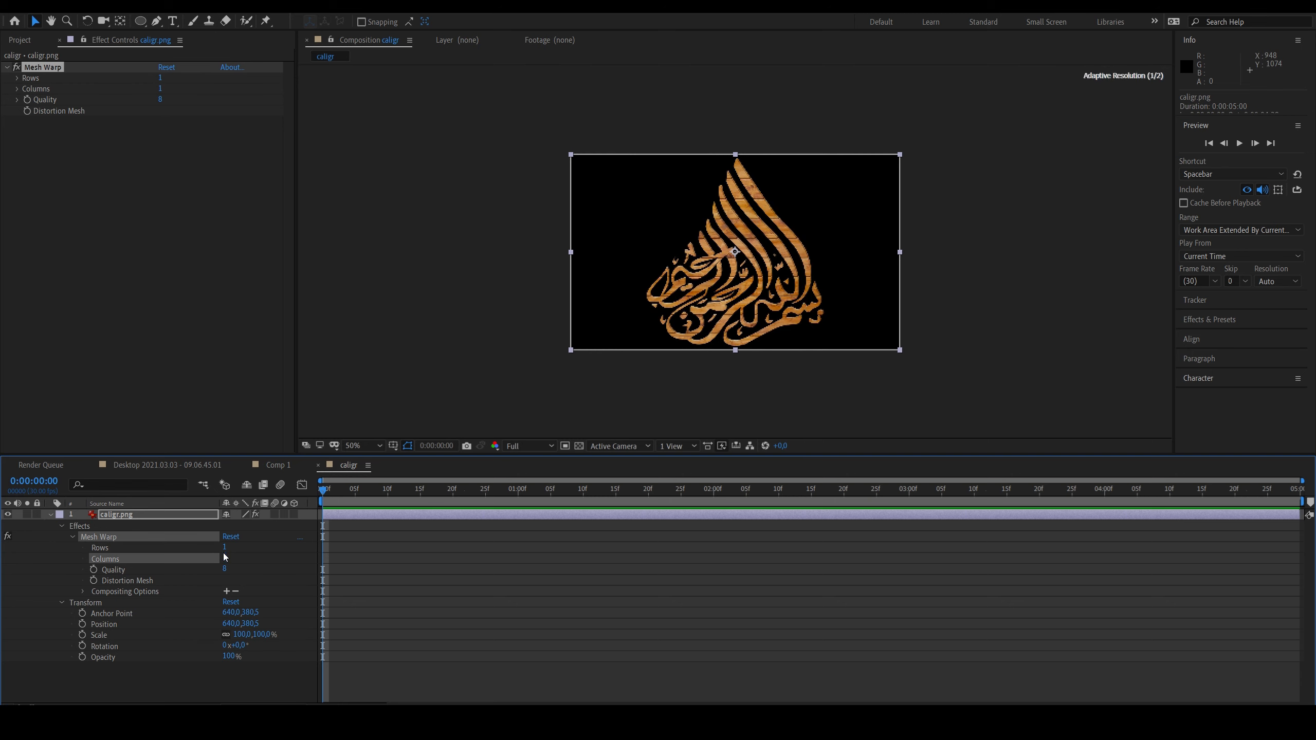
{"action": "left_click", "coordinate": [224, 548]}
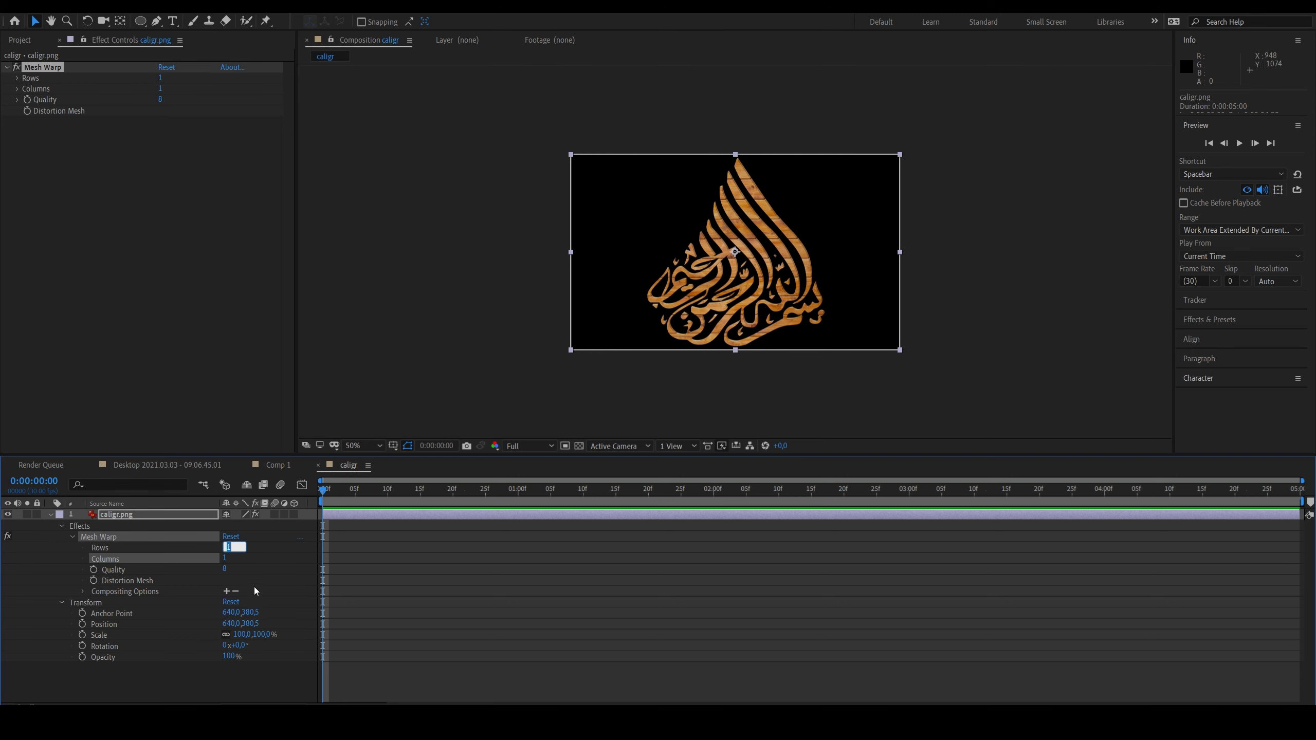
{"action": "left_click", "coordinate": [228, 559]}
{"action": "type", "text": "3"}
Step: Keyframe Distortion Mesh at frame 0, warp the mesh's lower-left inner vertex at frame 10, and scrub back to the start
{"action": "left_click", "coordinate": [94, 580]}
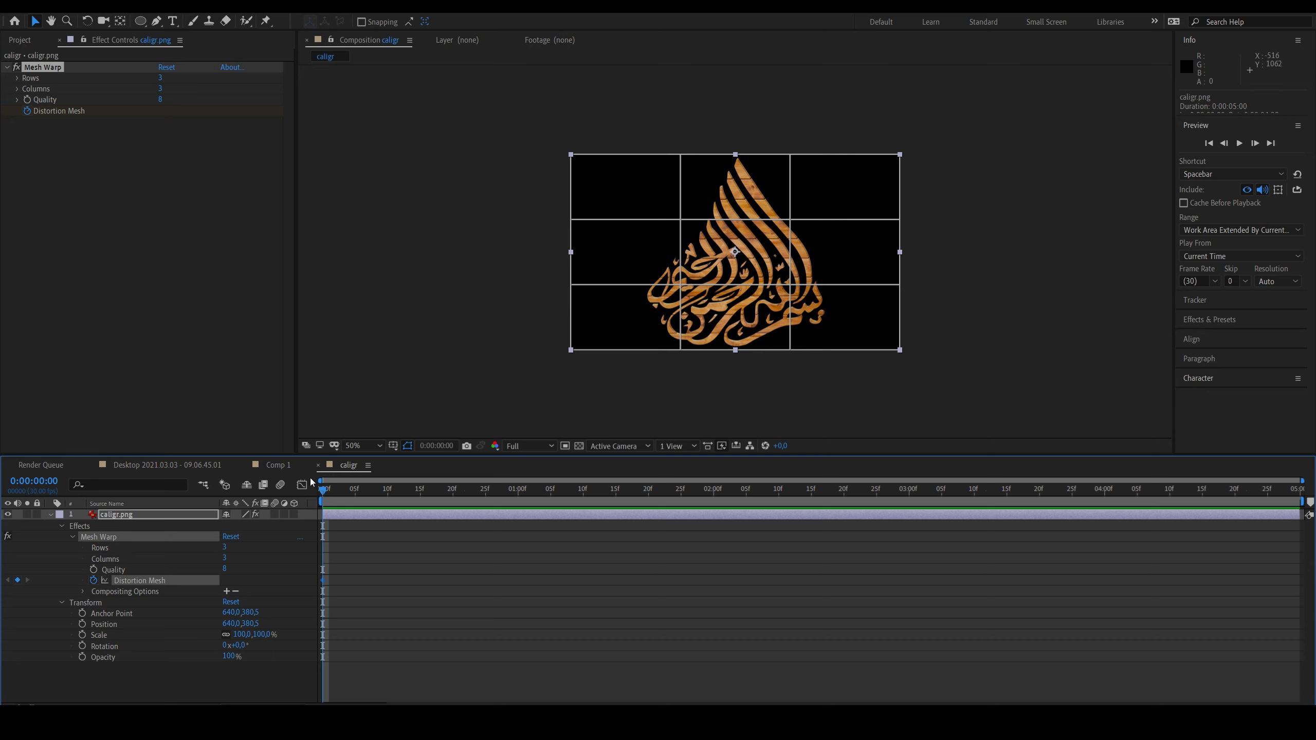
{"action": "left_click_drag", "start_coordinate": [342, 490], "coordinate": [387, 496]}
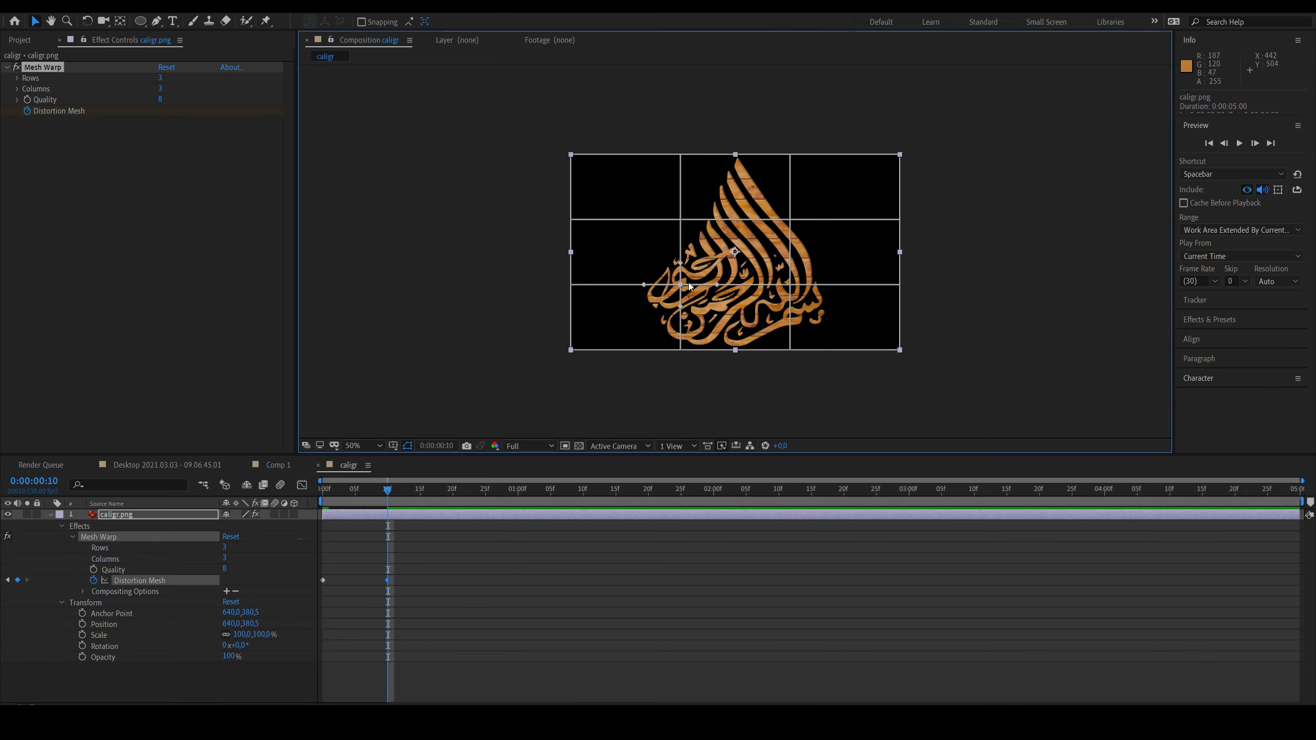
{"action": "left_click_drag", "start_coordinate": [724, 288], "coordinate": [753, 341]}
{"action": "key", "text": "ctrl+z"}
{"action": "key", "text": "ctrl+z"}
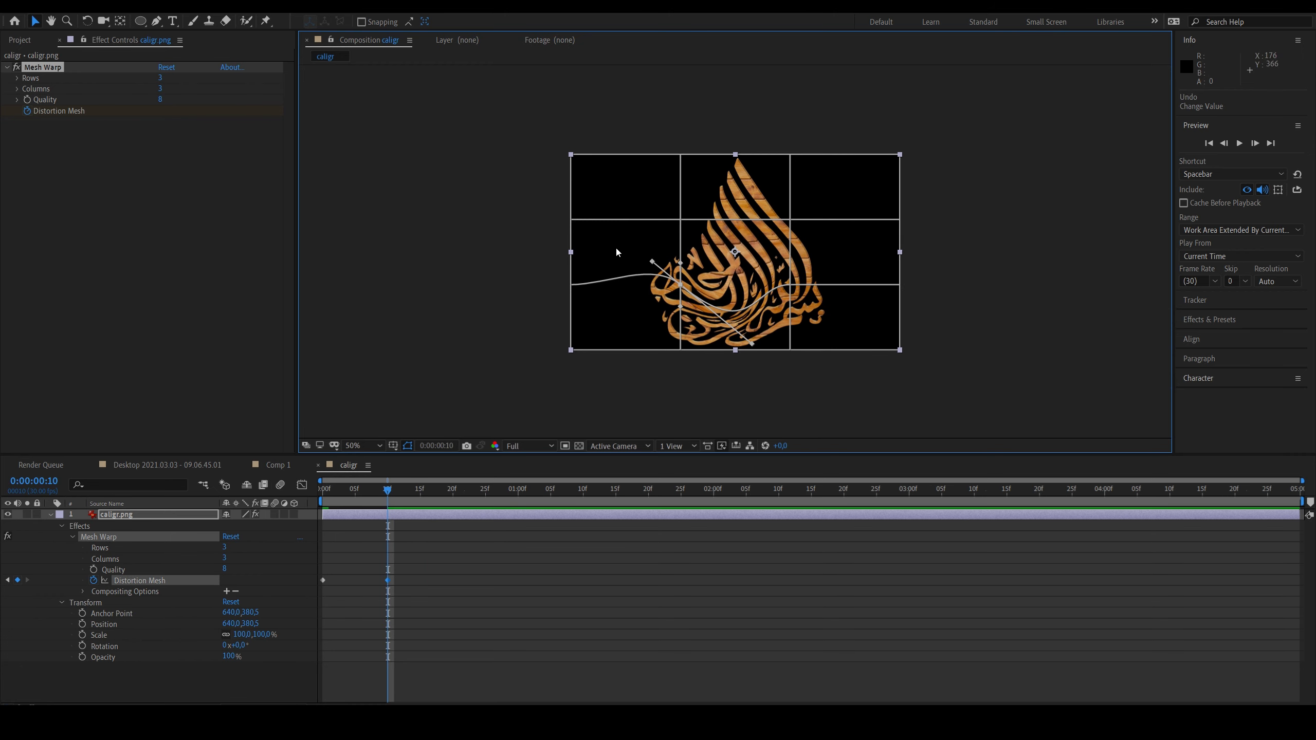
{"action": "left_click_drag", "start_coordinate": [651, 261], "coordinate": [732, 245]}
{"action": "left_click_drag", "start_coordinate": [392, 489], "coordinate": [308, 490]}
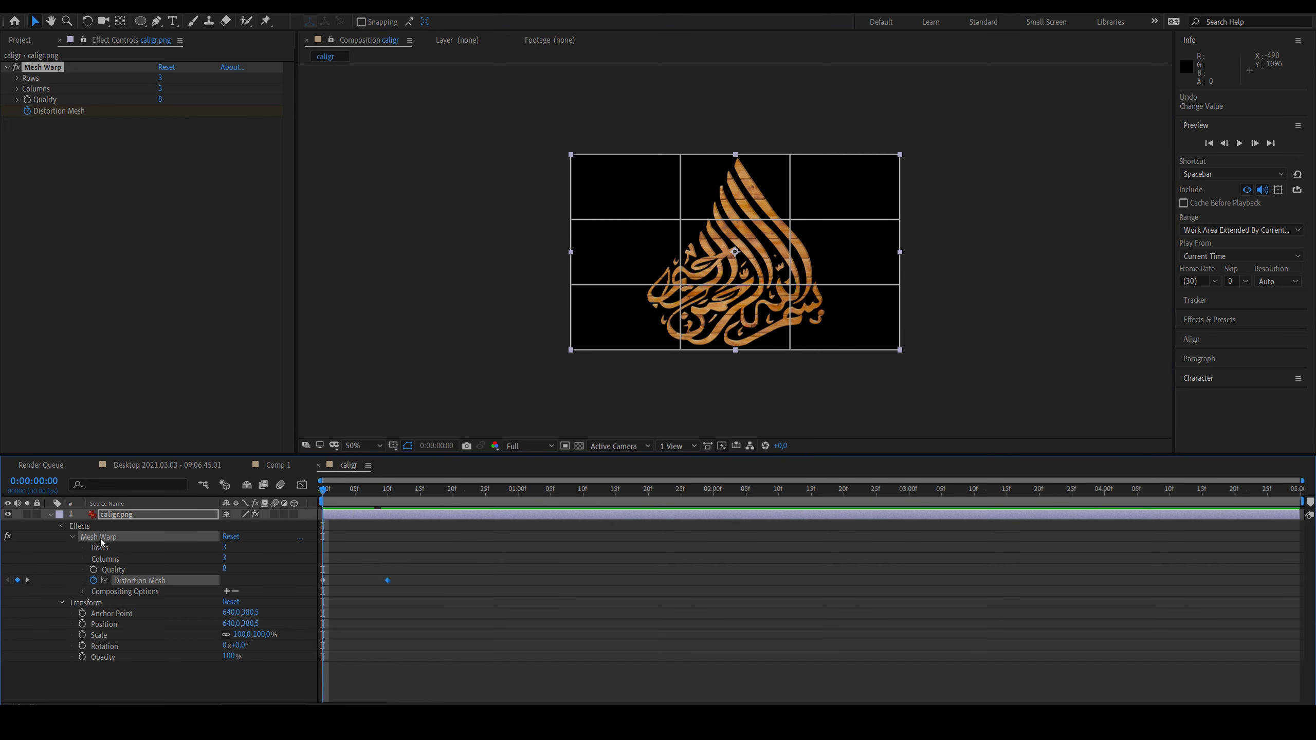
Step: Apply the Circle effect to the caligr.png layer and set its radius to 159
{"action": "left_click", "coordinate": [446, 544]}
{"action": "right_click", "coordinate": [483, 516]}
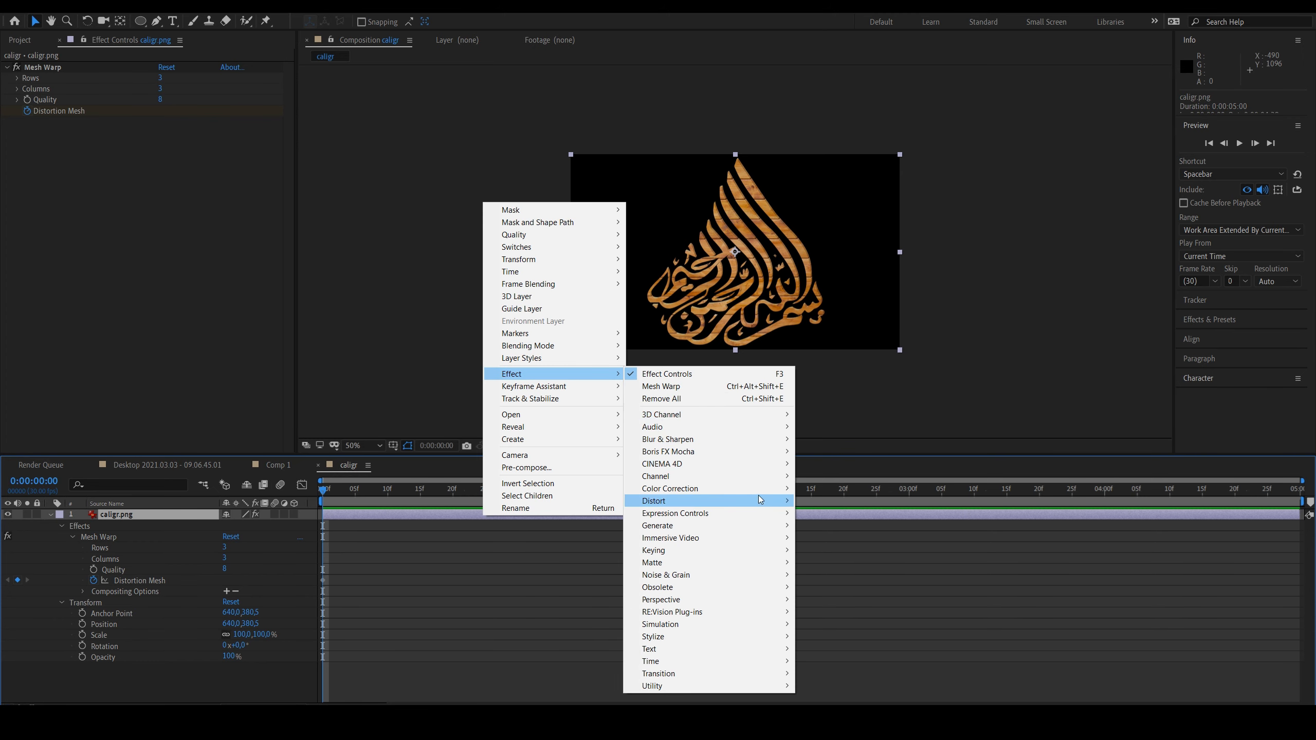
{"action": "mouse_move", "coordinate": [698, 550]}
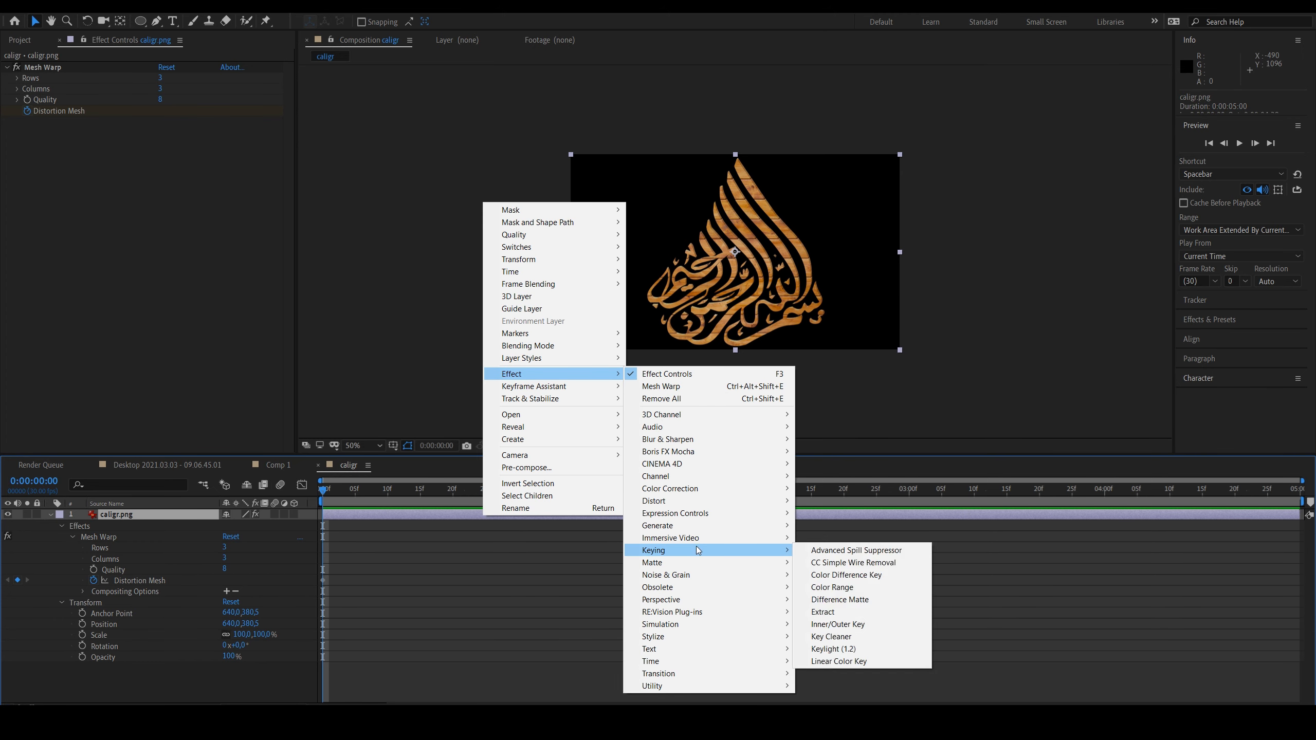
{"action": "mouse_move", "coordinate": [740, 417]}
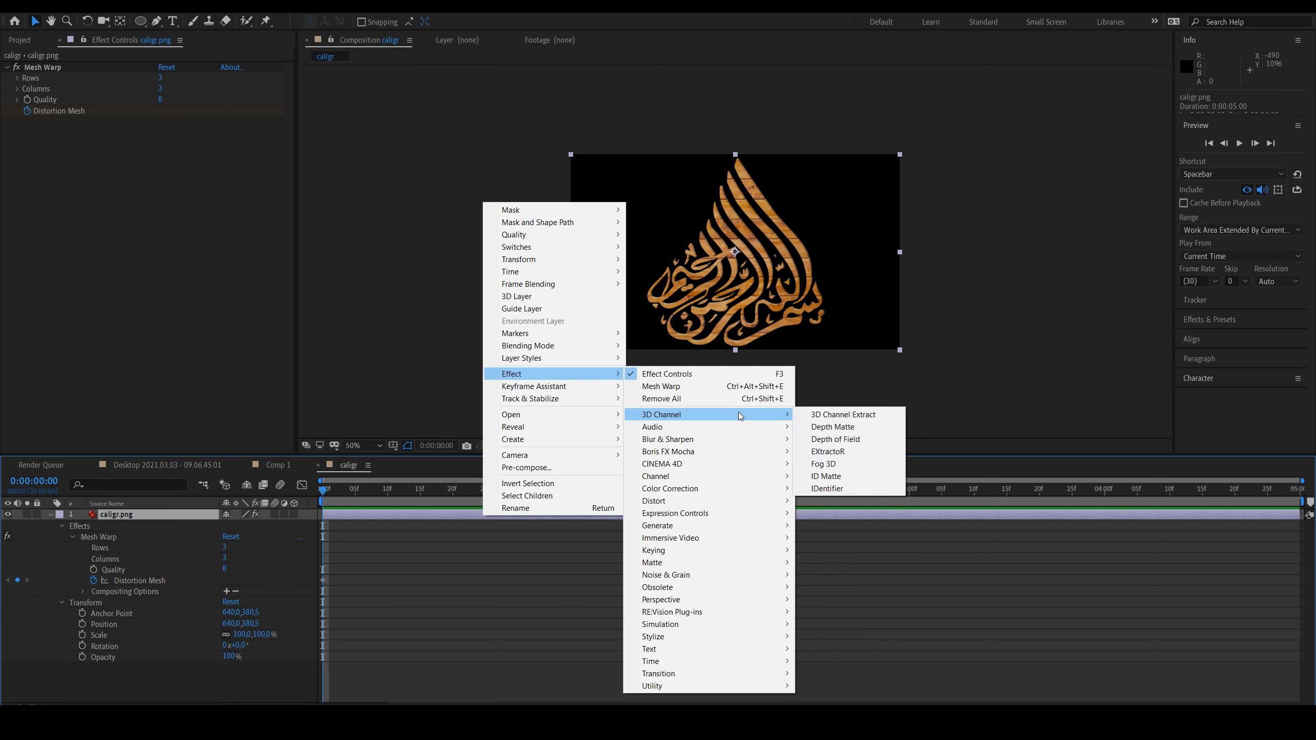
{"action": "mouse_move", "coordinate": [689, 466]}
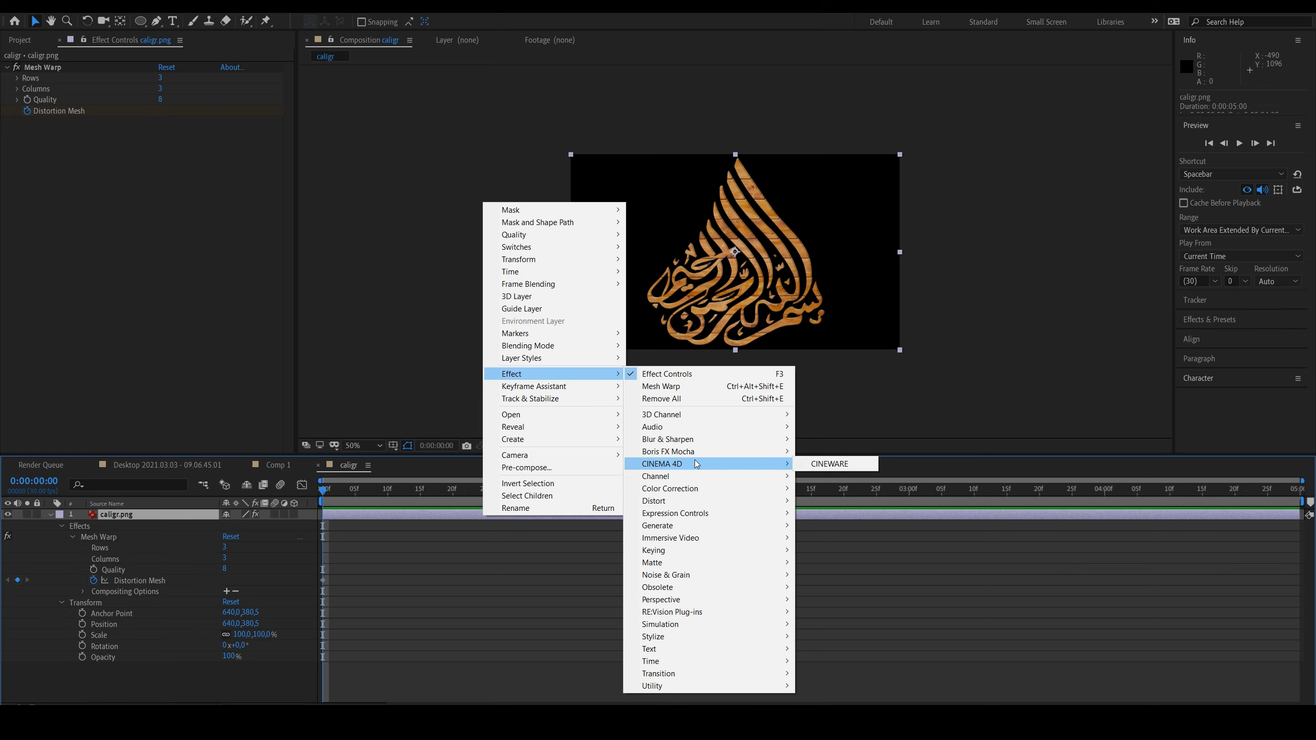
{"action": "mouse_move", "coordinate": [655, 453]}
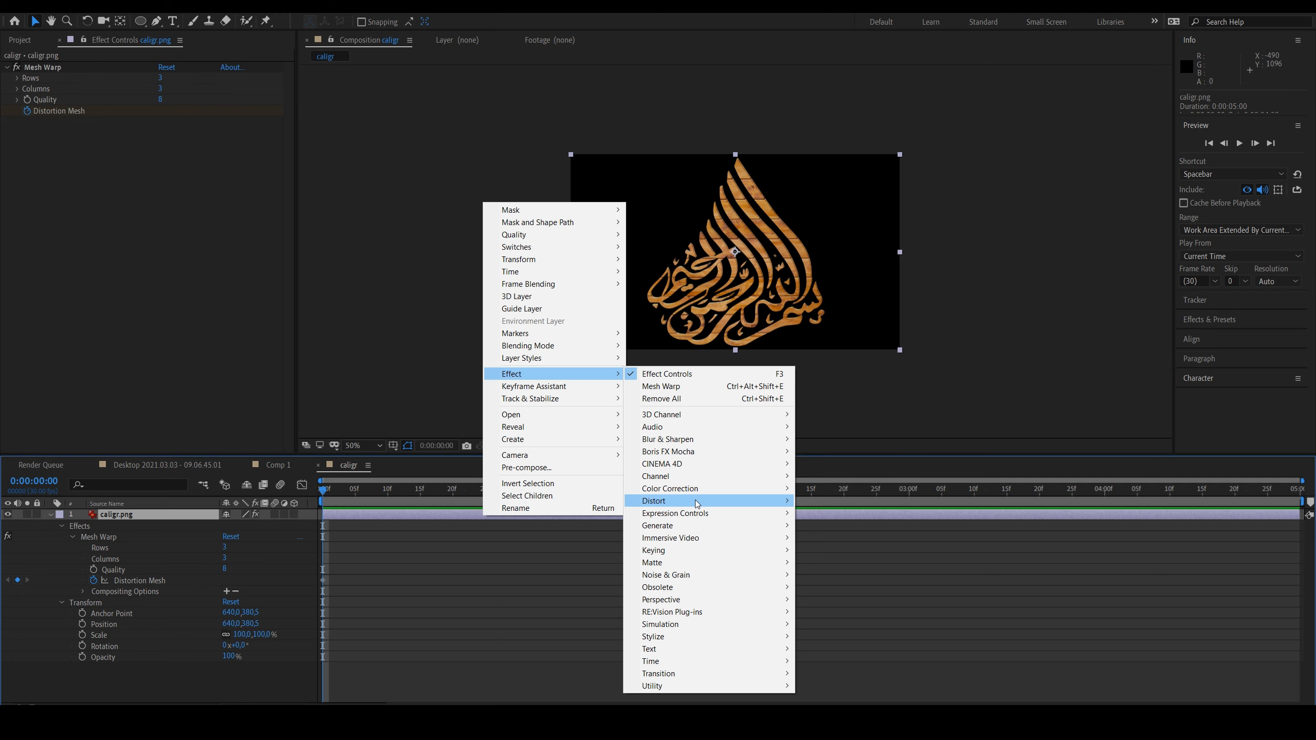
{"action": "mouse_move", "coordinate": [705, 497]}
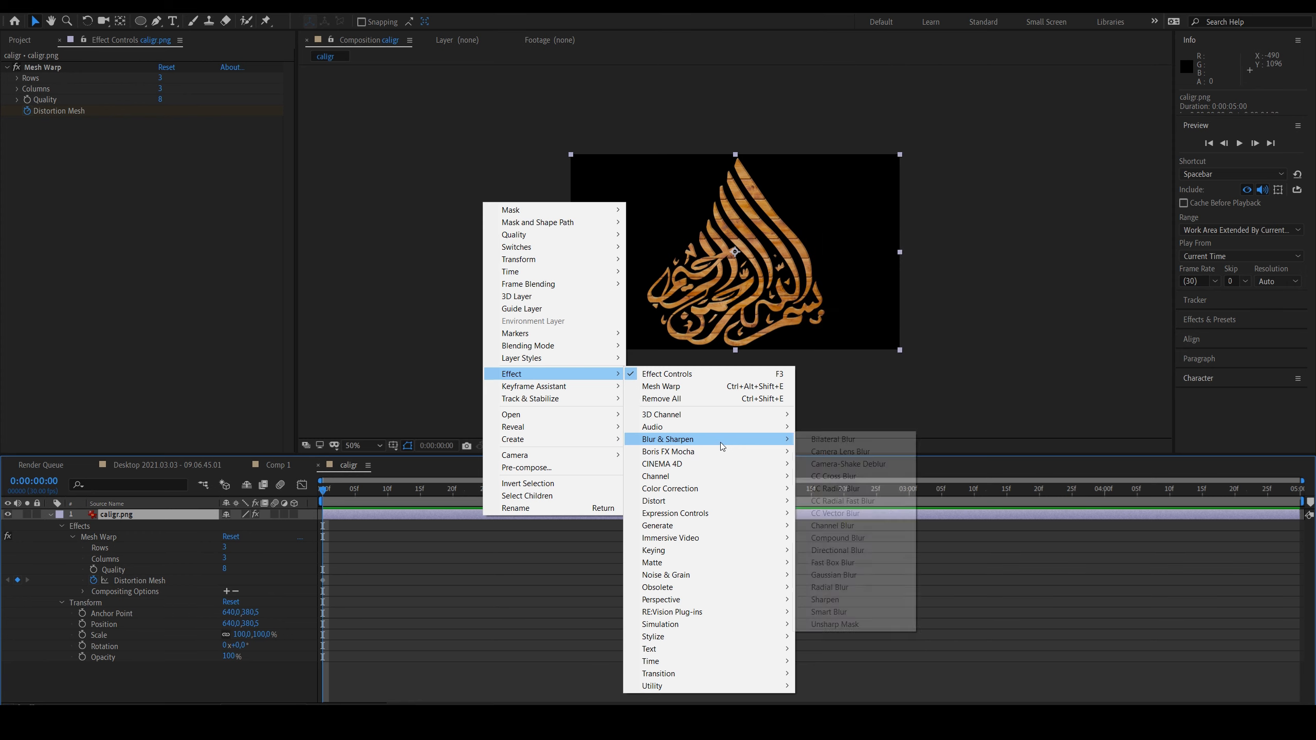
{"action": "mouse_move", "coordinate": [722, 446]}
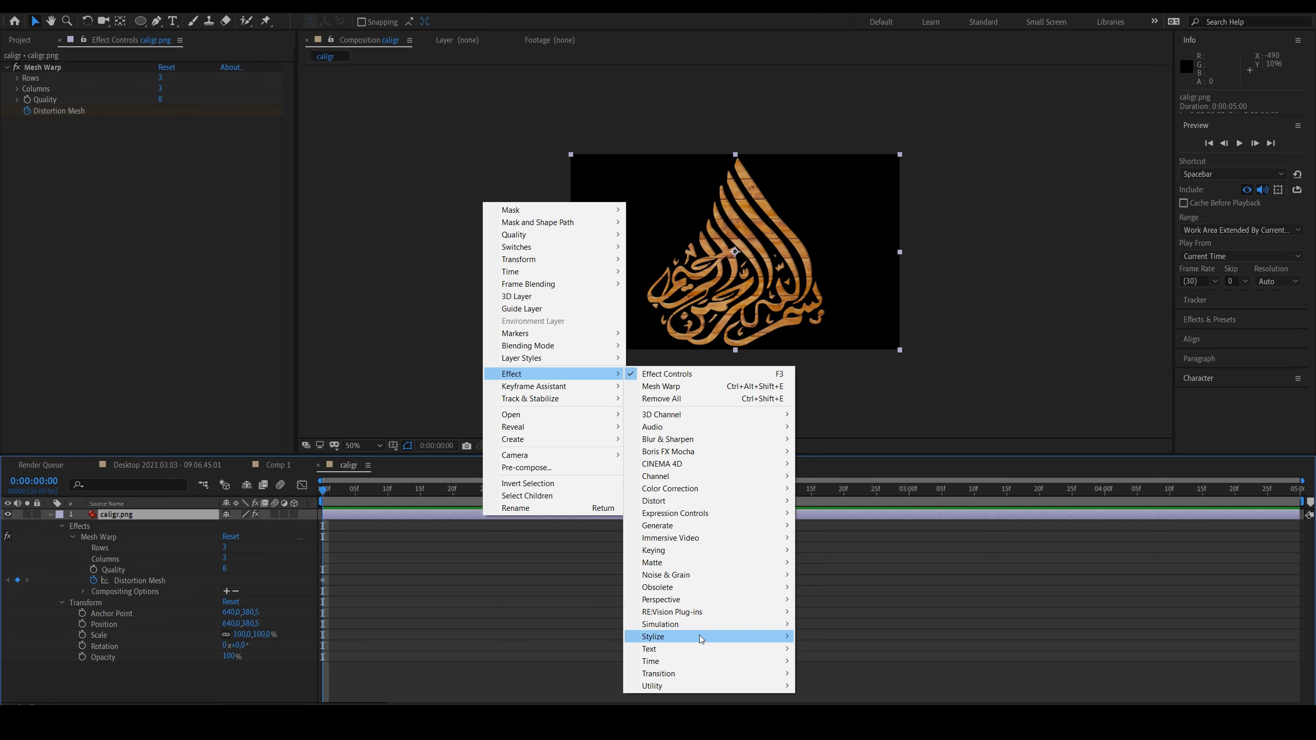
{"action": "mouse_move", "coordinate": [706, 627]}
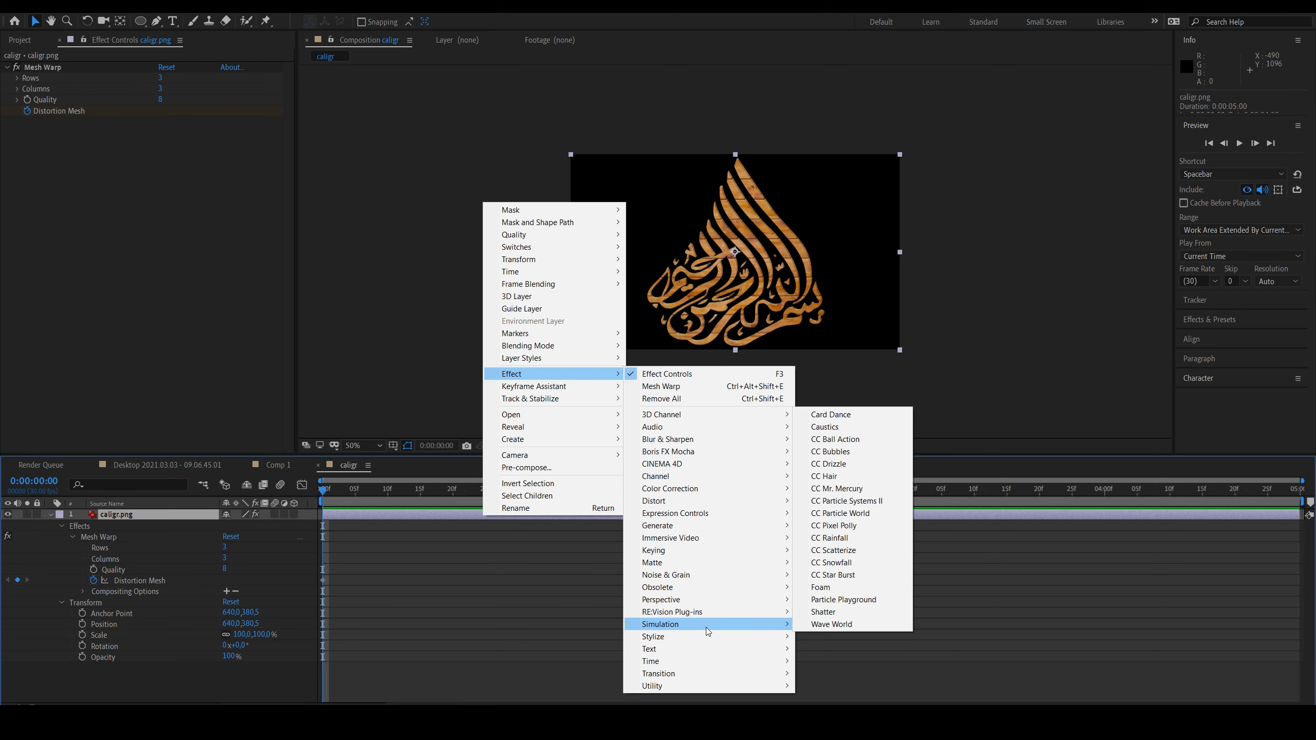
{"action": "mouse_move", "coordinate": [709, 525]}
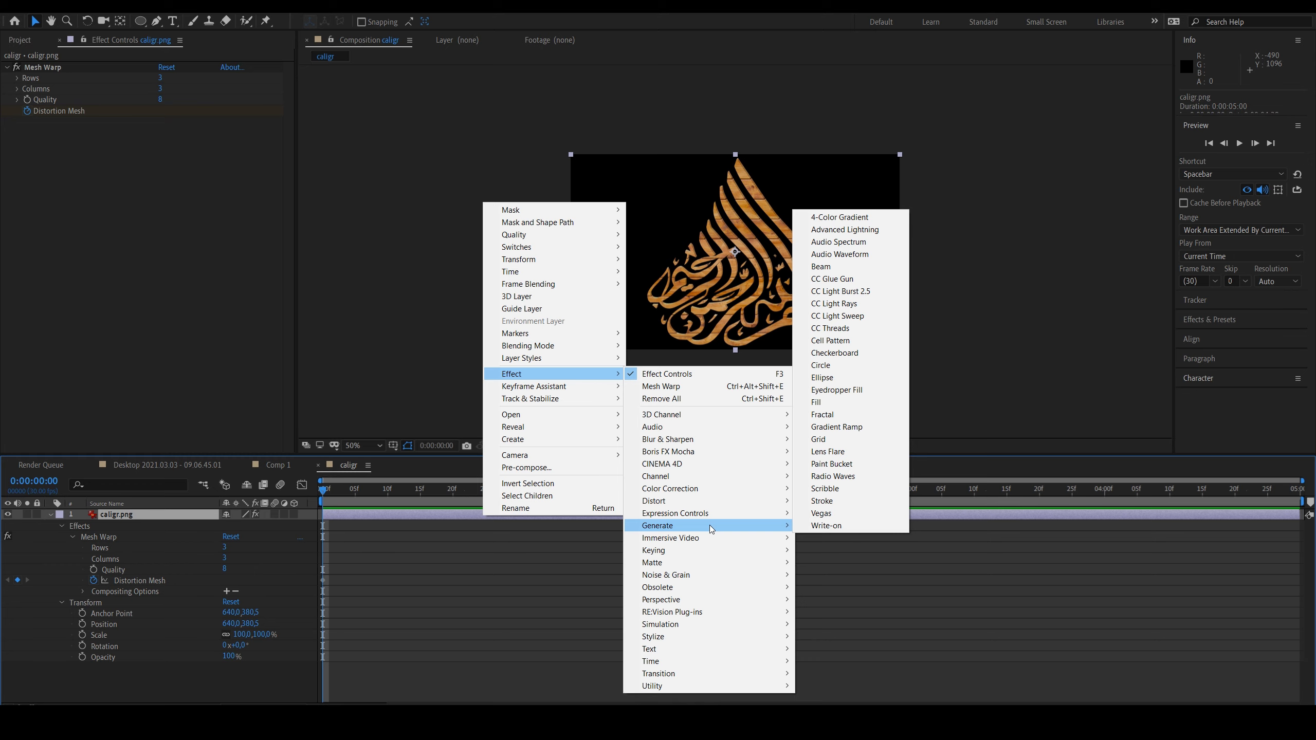
{"action": "left_click", "coordinate": [852, 366]}
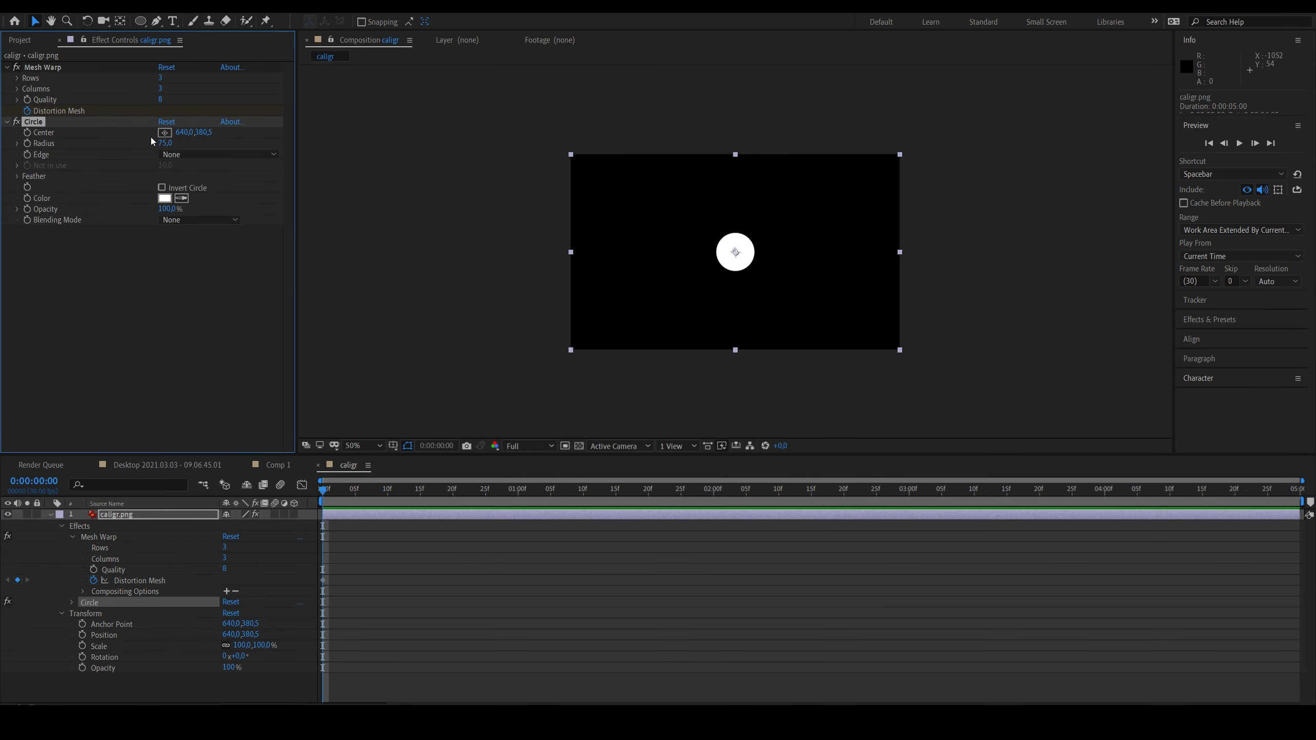
{"action": "left_click_drag", "start_coordinate": [166, 143], "coordinate": [215, 143]}
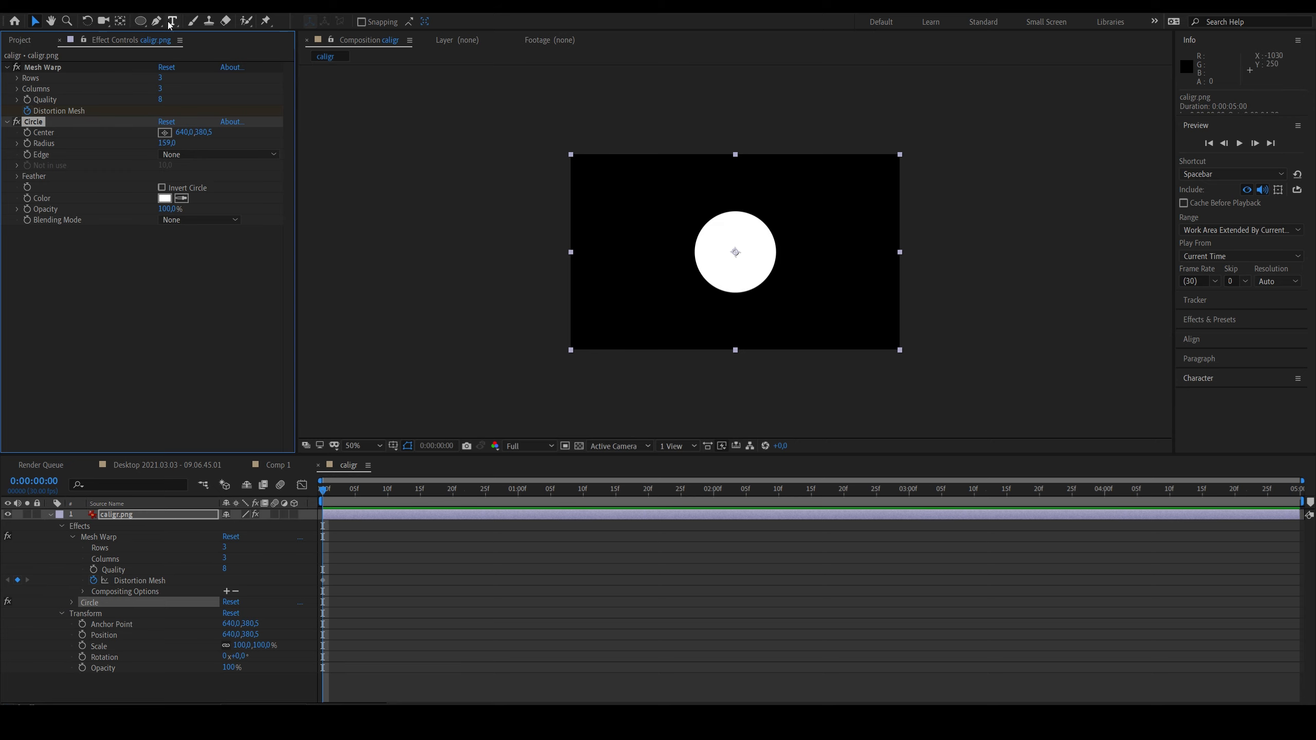
{"action": "left_click", "coordinate": [101, 6]}
{"action": "mouse_move", "coordinate": [155, 20]}
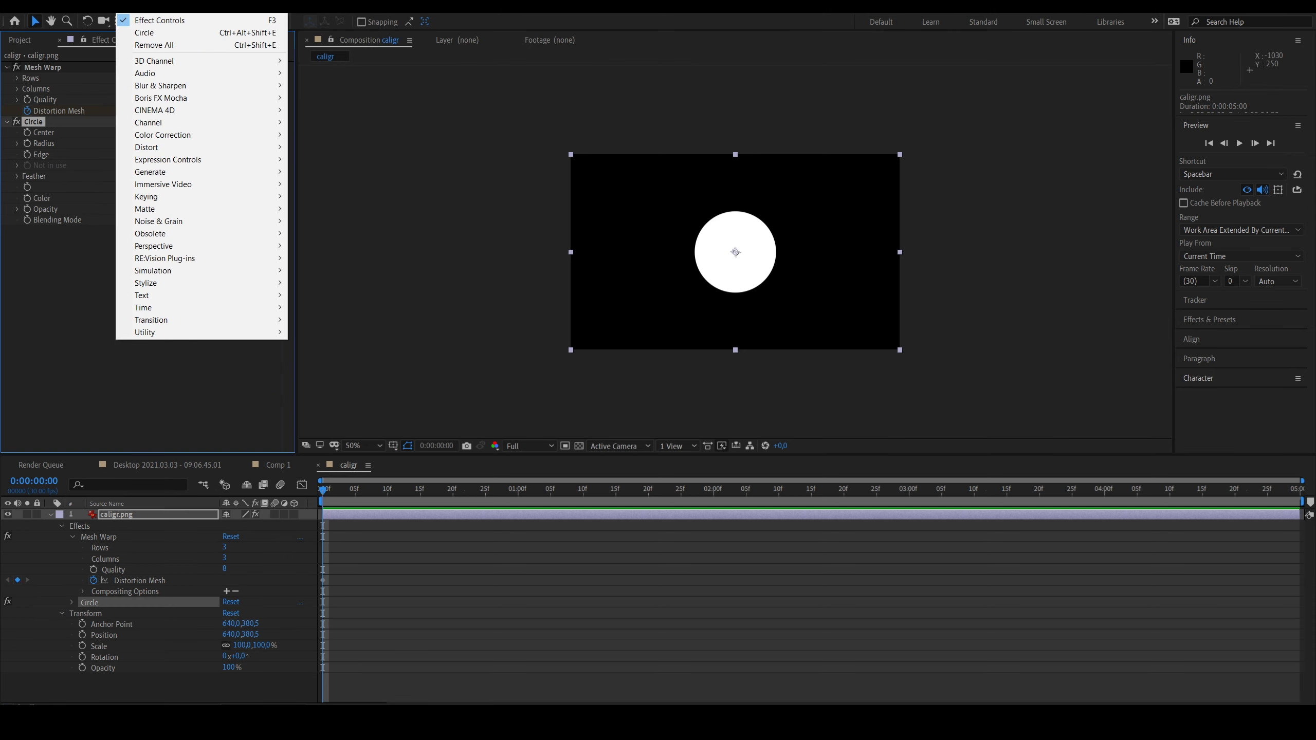
{"action": "key", "text": "Escape"}
Step: Delete Mesh Warp and all remaining effects from the caligr.png layer
{"action": "left_click", "coordinate": [98, 537]}
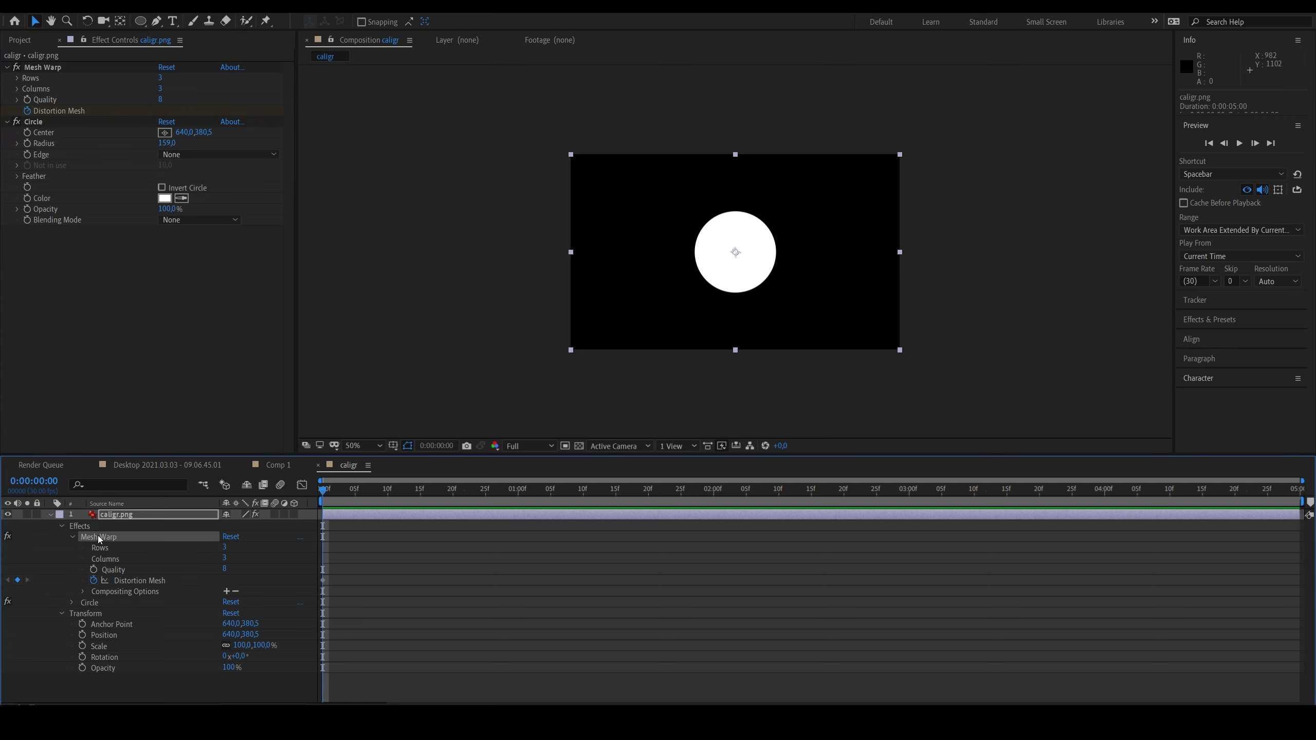
{"action": "key", "text": "Delete"}
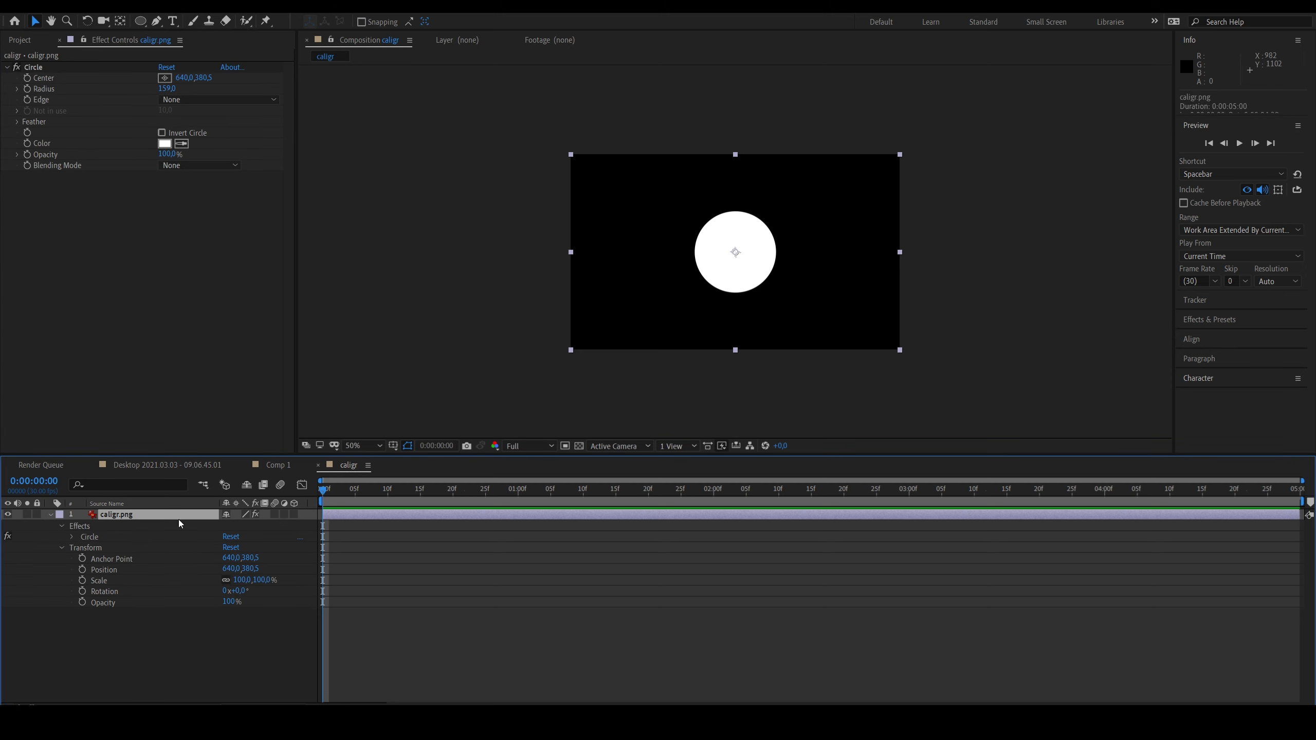
{"action": "left_click", "coordinate": [78, 527]}
{"action": "key", "text": "Delete"}
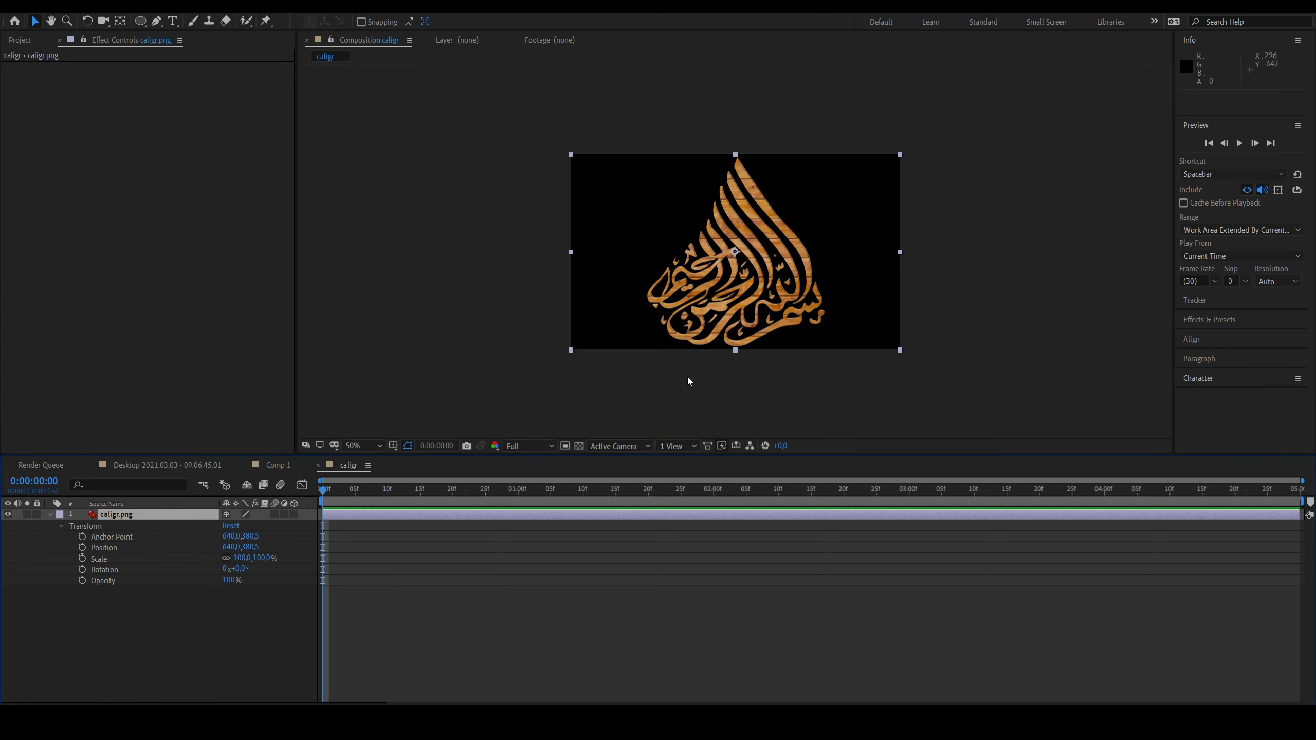
{"action": "right_click", "coordinate": [508, 515]}
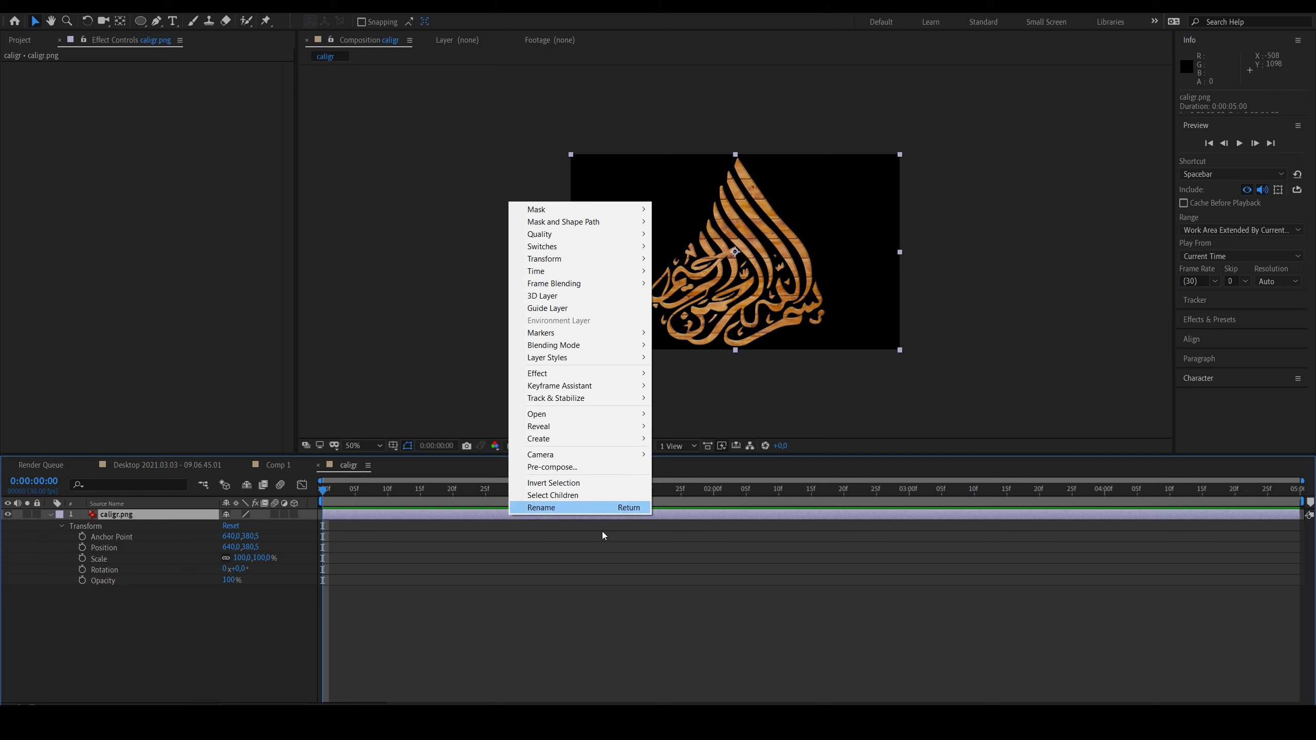
{"action": "left_click", "coordinate": [398, 525]}
{"action": "left_click", "coordinate": [422, 518]}
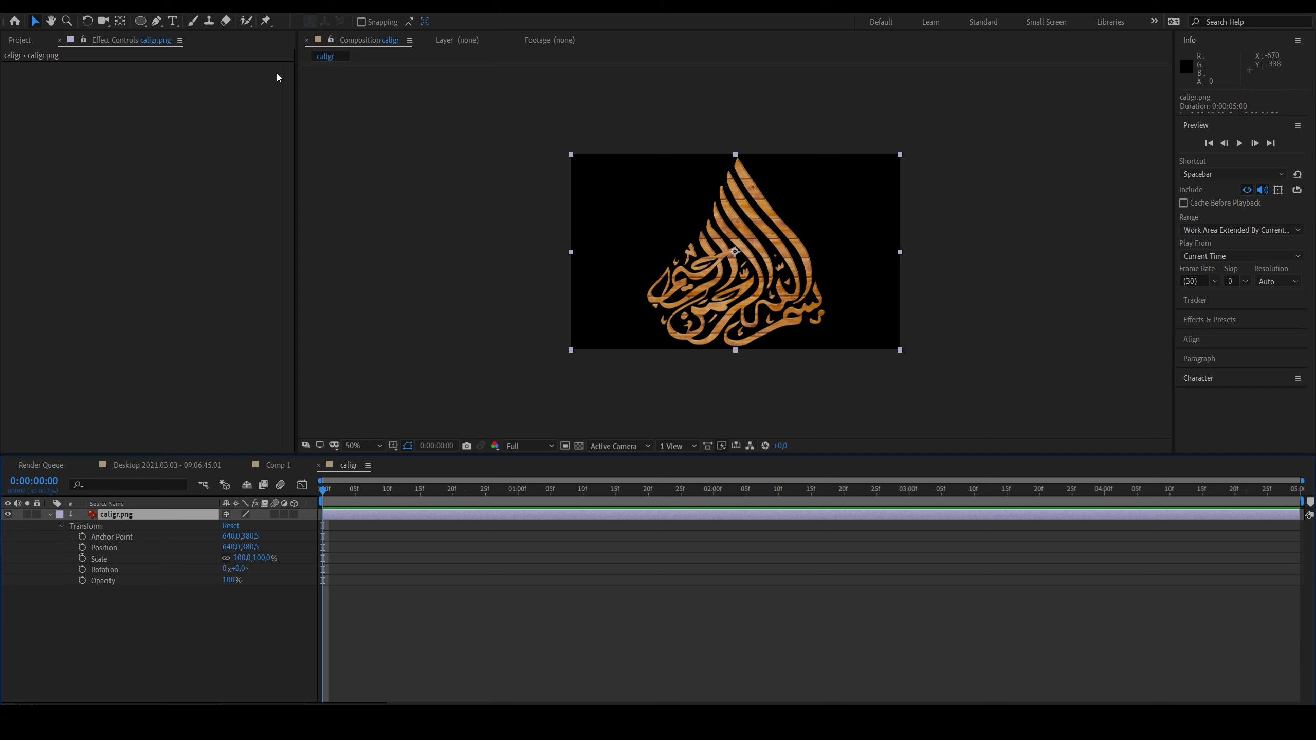
Step: Open the caligr.png layer in its own layer view with the Brush tool and choose the soft 65-pixel brush
{"action": "left_click", "coordinate": [193, 20]}
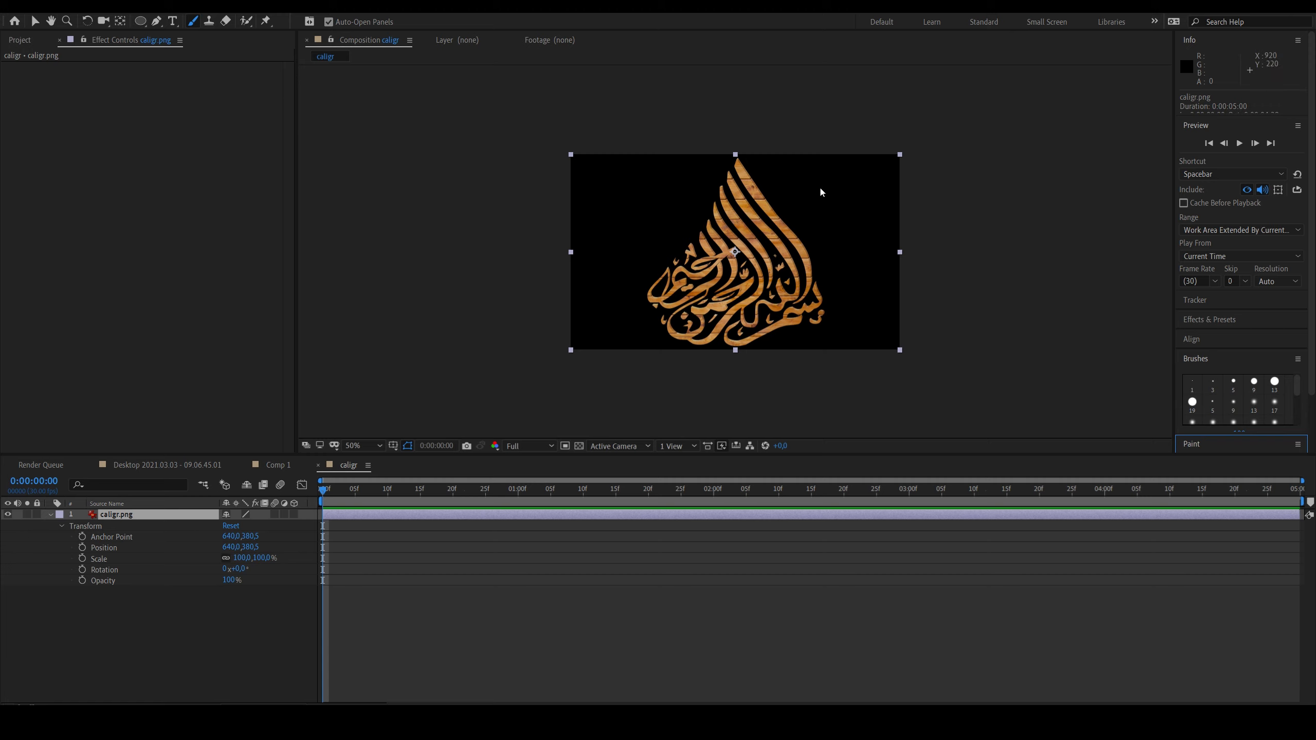
{"action": "double_click", "coordinate": [388, 513]}
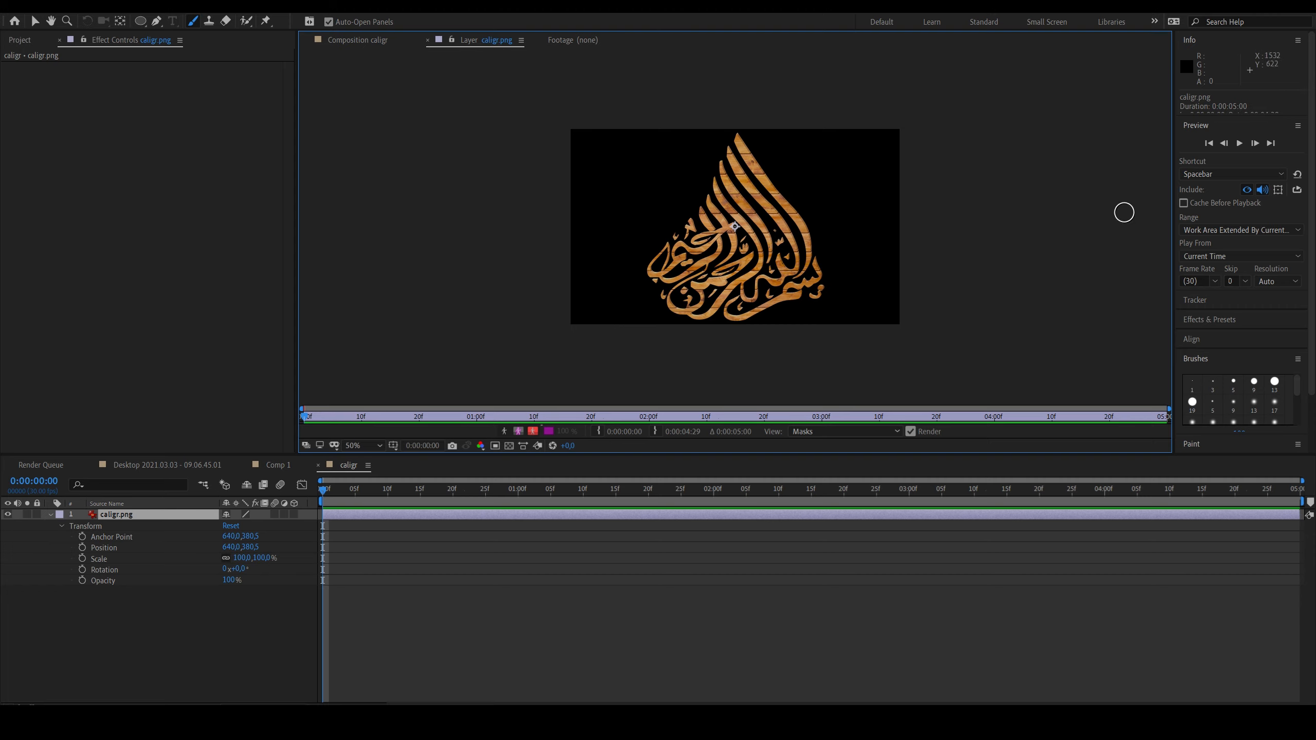
{"action": "scroll", "coordinate": [1250, 334], "scroll_direction": "down", "scroll_amount": 2}
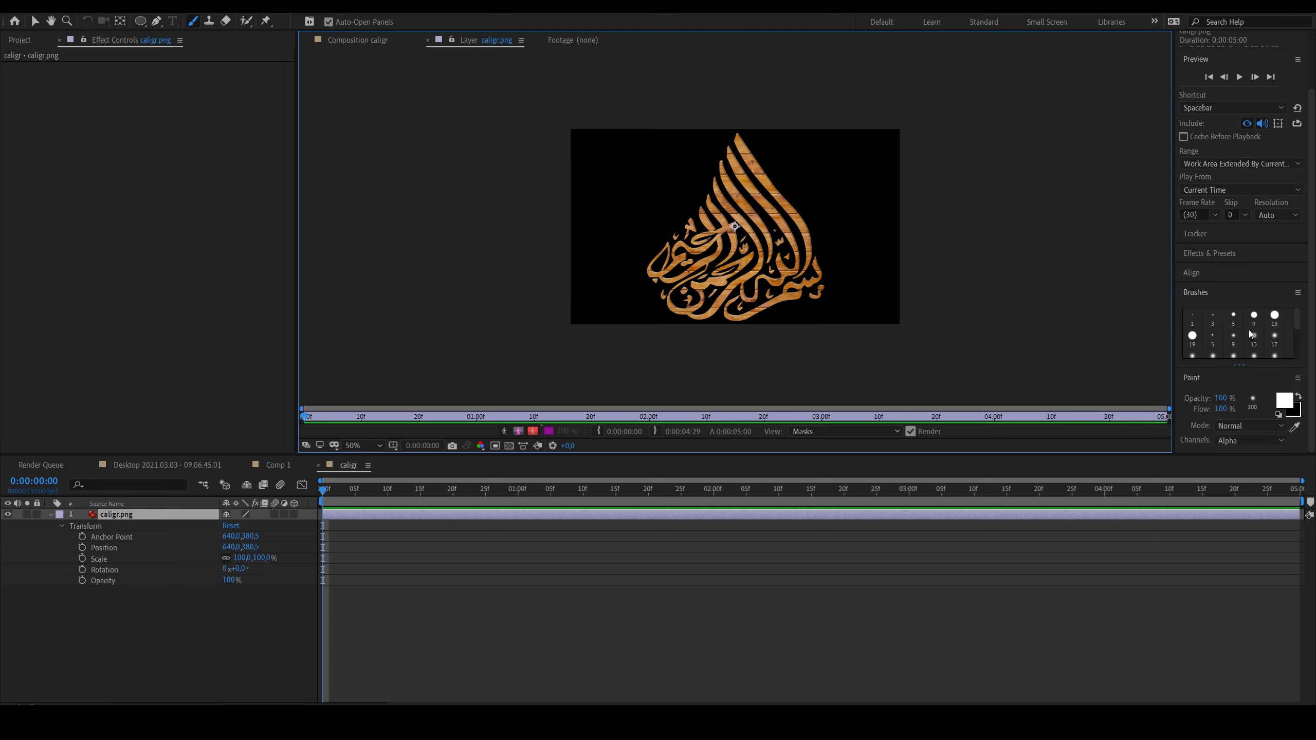
{"action": "left_click", "coordinate": [1254, 332]}
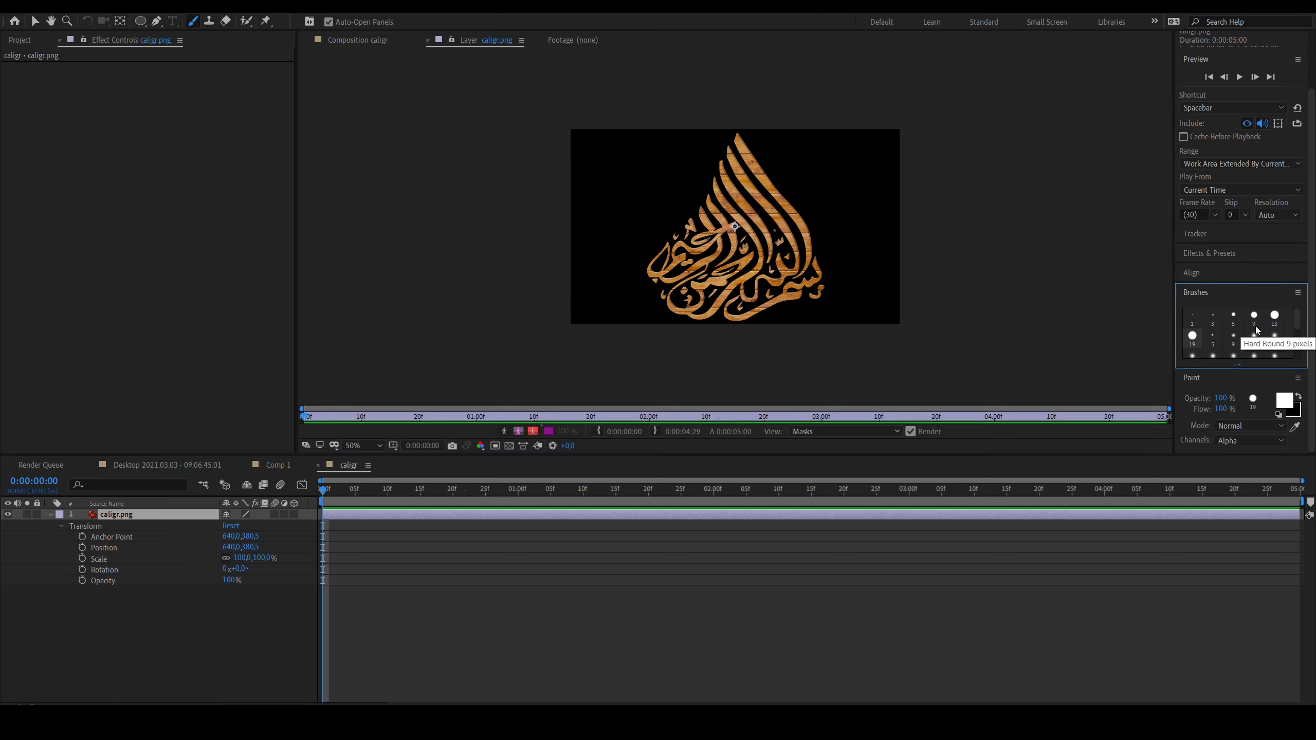
{"action": "scroll", "coordinate": [1255, 331], "scroll_direction": "down", "scroll_amount": 1}
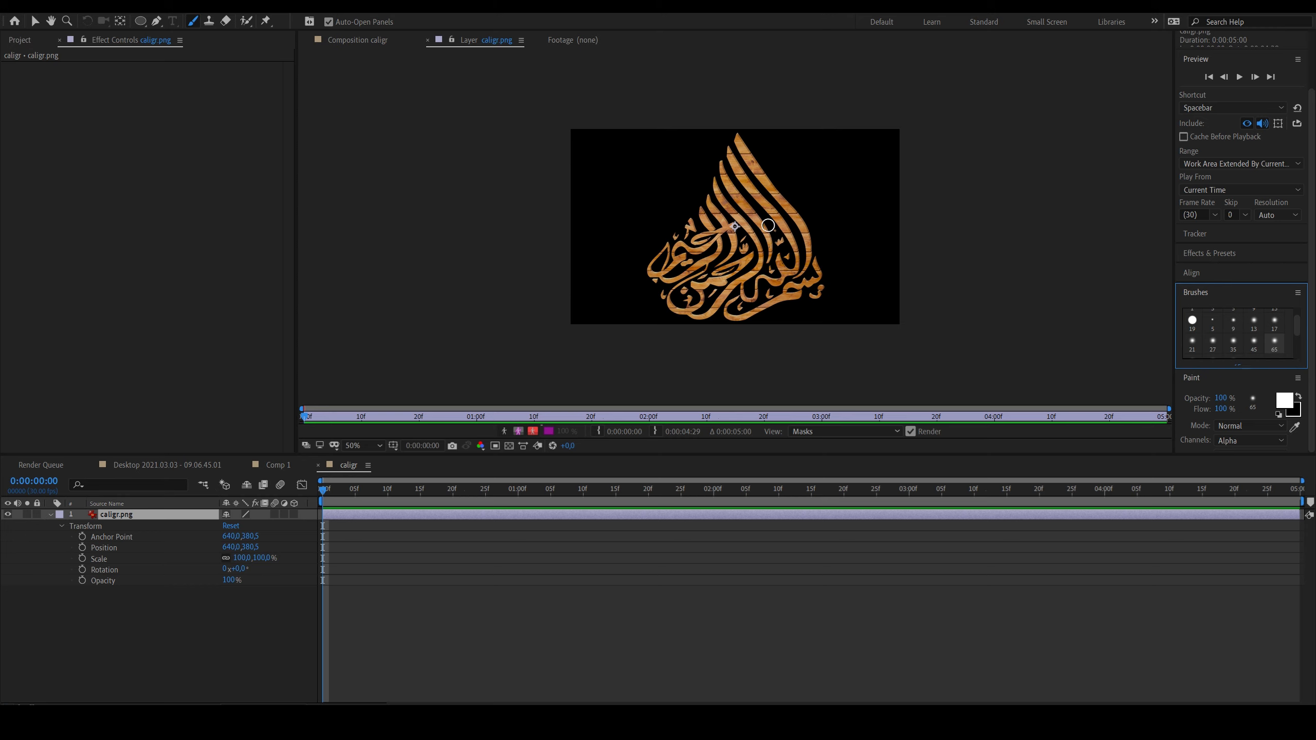
{"action": "scroll", "coordinate": [1231, 340], "scroll_direction": "down", "scroll_amount": 1}
{"action": "scroll", "coordinate": [1232, 340], "scroll_direction": "down", "scroll_amount": 2}
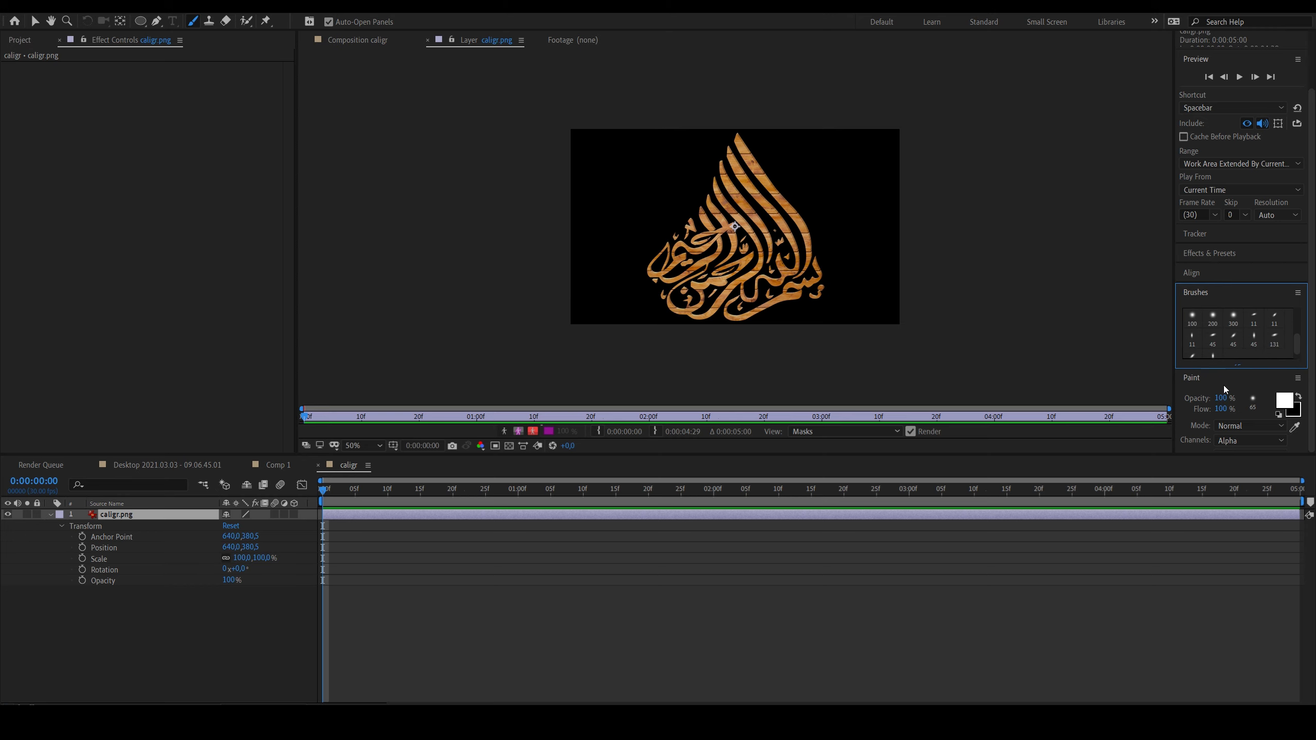
Step: Reveal the remaining paint settings and set the stroke Duration to Write On
{"action": "left_click_drag", "start_coordinate": [1230, 459], "coordinate": [1230, 546]}
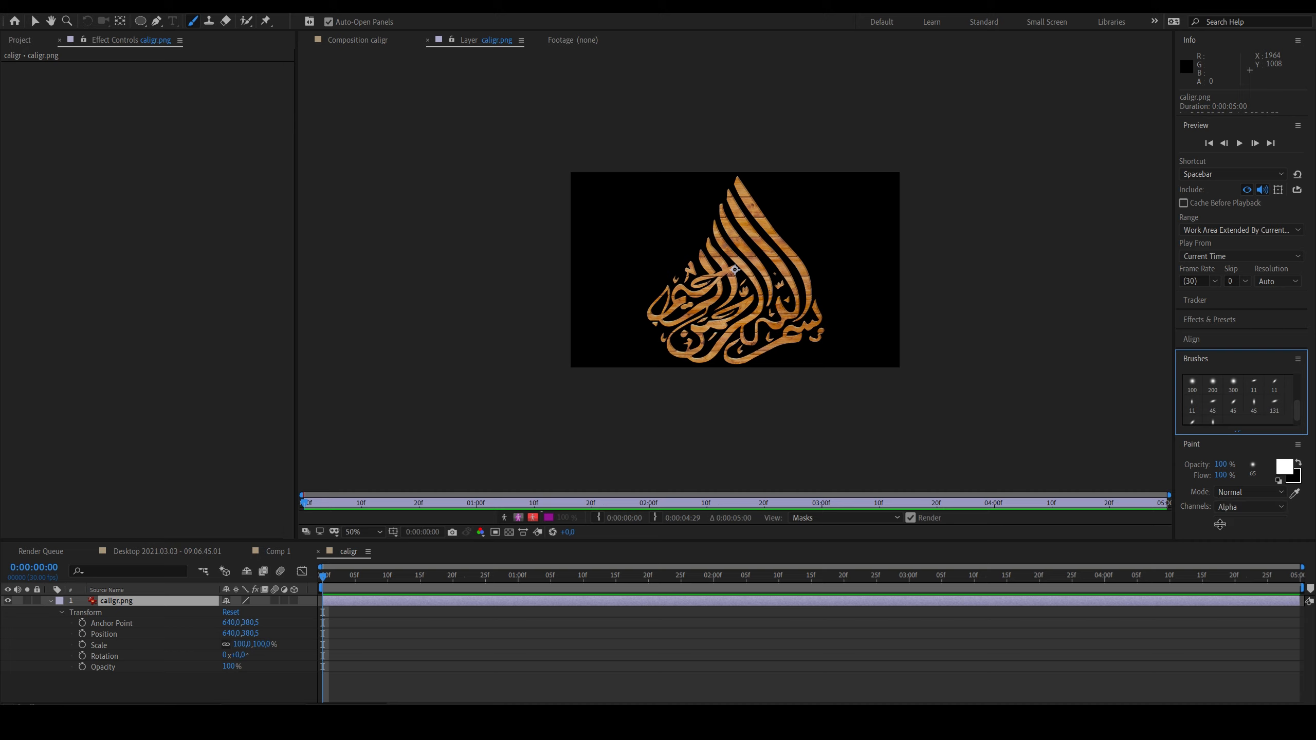
{"action": "mouse_move", "coordinate": [1218, 520]}
{"action": "left_mouse_down"}
{"action": "mouse_move", "coordinate": [1228, 553]}
{"action": "mouse_move", "coordinate": [1227, 523]}
{"action": "left_mouse_up"}
{"action": "left_click", "coordinate": [1247, 520]}
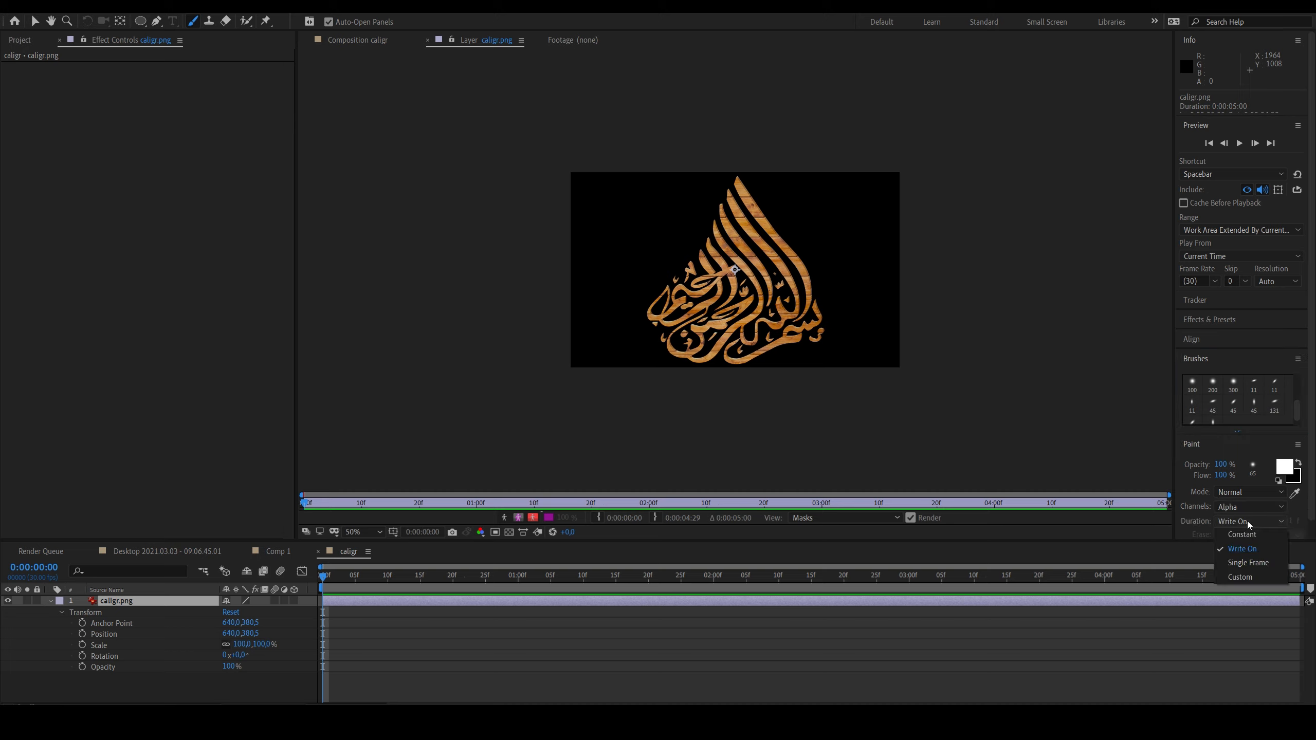
{"action": "left_click", "coordinate": [1249, 549]}
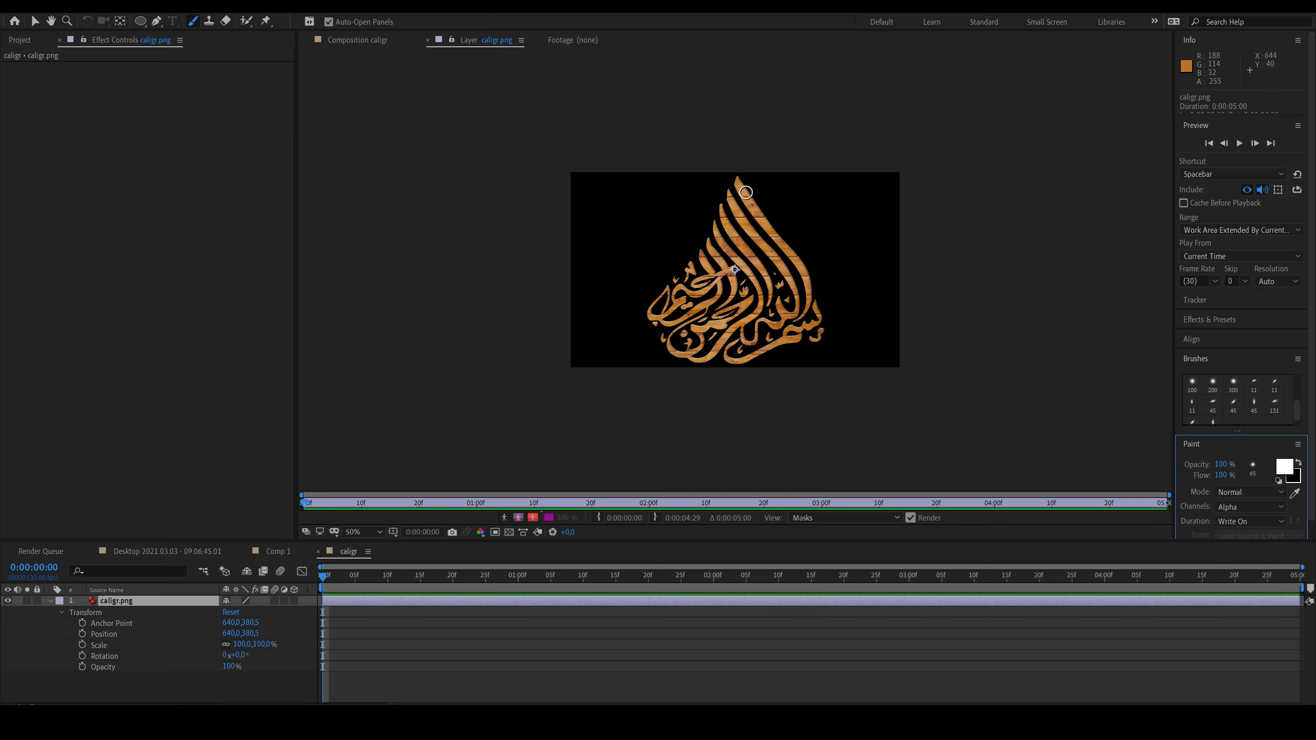
Step: Paint eight Write On brush strokes over the calligraphy, following the upper curved strokes down to the lower lettering
{"action": "mouse_move", "coordinate": [753, 207]}
{"action": "left_mouse_down"}
{"action": "mouse_move", "coordinate": [818, 290]}
{"action": "mouse_move", "coordinate": [816, 323]}
{"action": "mouse_move", "coordinate": [759, 274]}
{"action": "left_mouse_up"}
{"action": "mouse_move", "coordinate": [738, 206]}
{"action": "left_mouse_down"}
{"action": "mouse_move", "coordinate": [801, 327]}
{"action": "mouse_move", "coordinate": [781, 297]}
{"action": "mouse_move", "coordinate": [790, 312]}
{"action": "left_mouse_up"}
{"action": "mouse_move", "coordinate": [721, 239]}
{"action": "left_mouse_down"}
{"action": "mouse_move", "coordinate": [765, 305]}
{"action": "mouse_move", "coordinate": [734, 317]}
{"action": "mouse_move", "coordinate": [718, 284]}
{"action": "mouse_move", "coordinate": [678, 329]}
{"action": "mouse_move", "coordinate": [700, 314]}
{"action": "left_mouse_up"}
{"action": "mouse_move", "coordinate": [698, 353]}
{"action": "left_mouse_down"}
{"action": "mouse_move", "coordinate": [678, 357]}
{"action": "mouse_move", "coordinate": [726, 355]}
{"action": "mouse_move", "coordinate": [762, 329]}
{"action": "mouse_move", "coordinate": [809, 340]}
{"action": "left_mouse_up"}
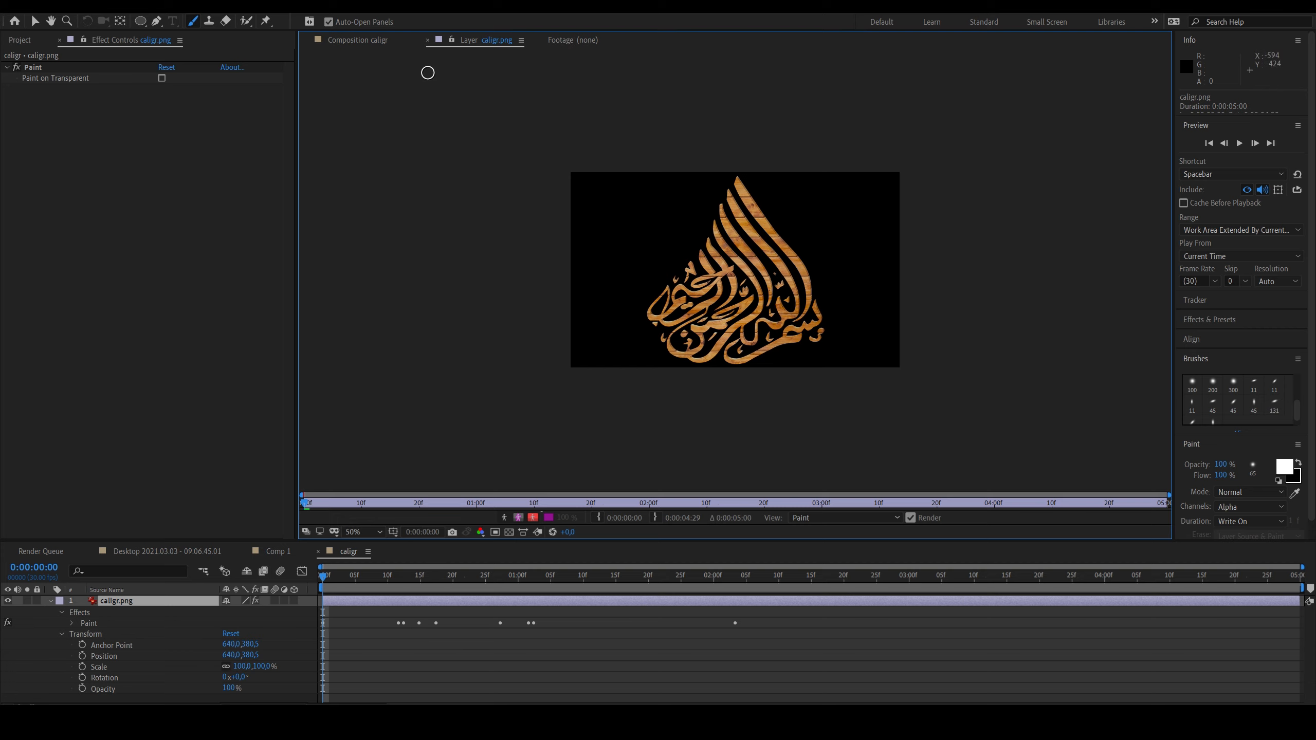
Step: Return to the caligr composition, turn on Paint on Transparent for the Paint effect, and scrub the reveal to frame 12
{"action": "left_click", "coordinate": [375, 42]}
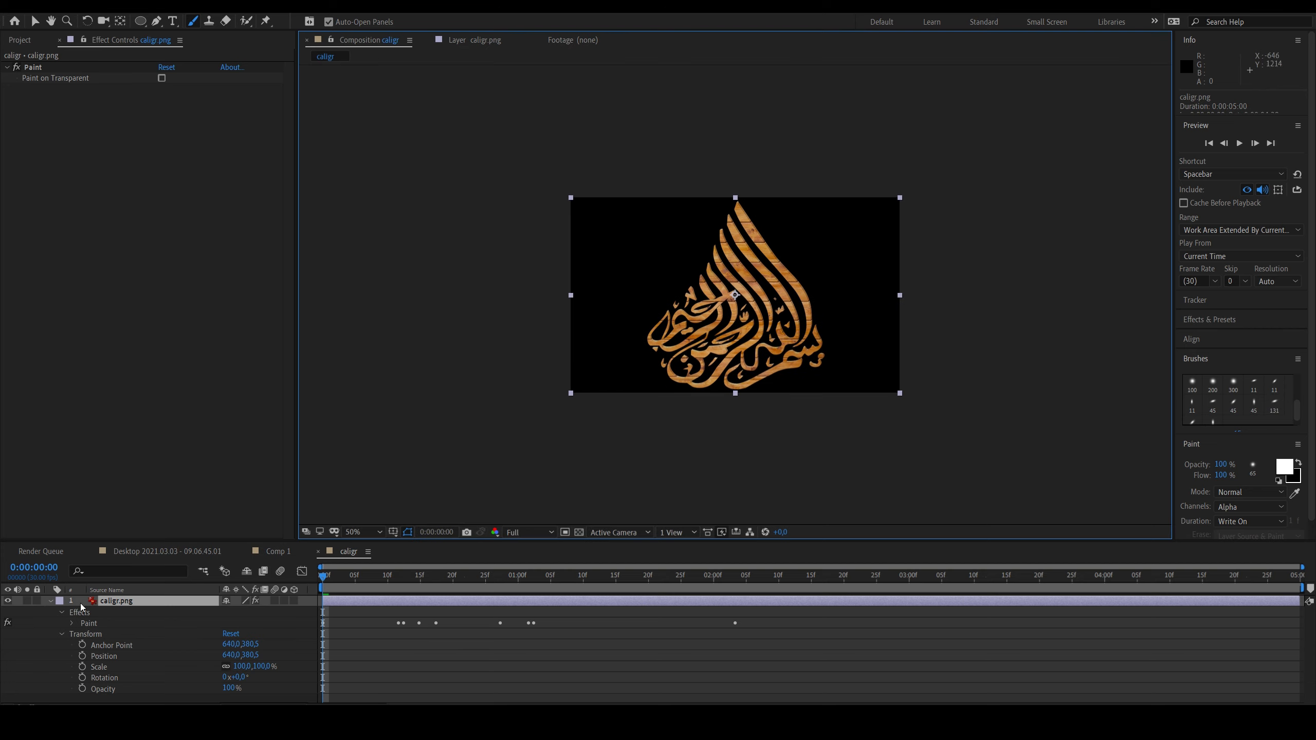
{"action": "left_click", "coordinate": [71, 623]}
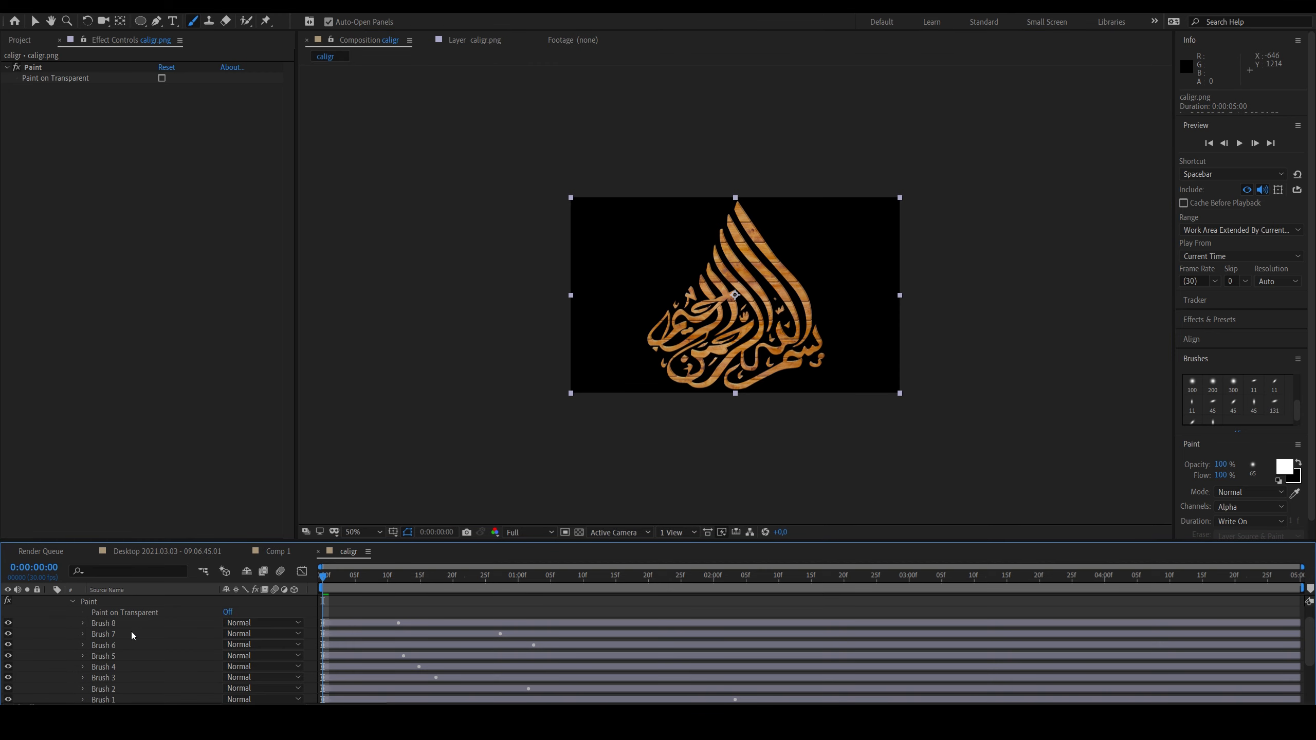
{"action": "scroll", "coordinate": [251, 641], "scroll_direction": "down", "scroll_amount": 2}
{"action": "scroll", "coordinate": [449, 675], "scroll_direction": "up", "scroll_amount": 2}
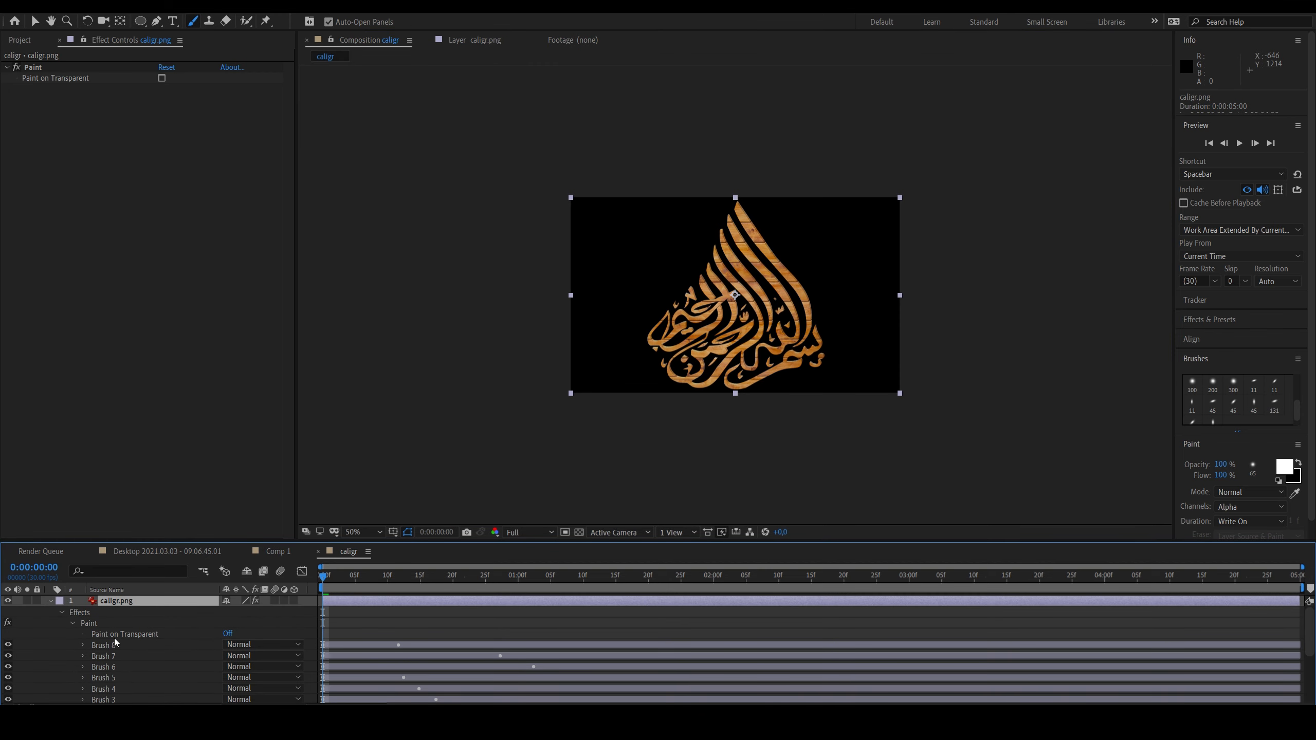
{"action": "left_click", "coordinate": [229, 633]}
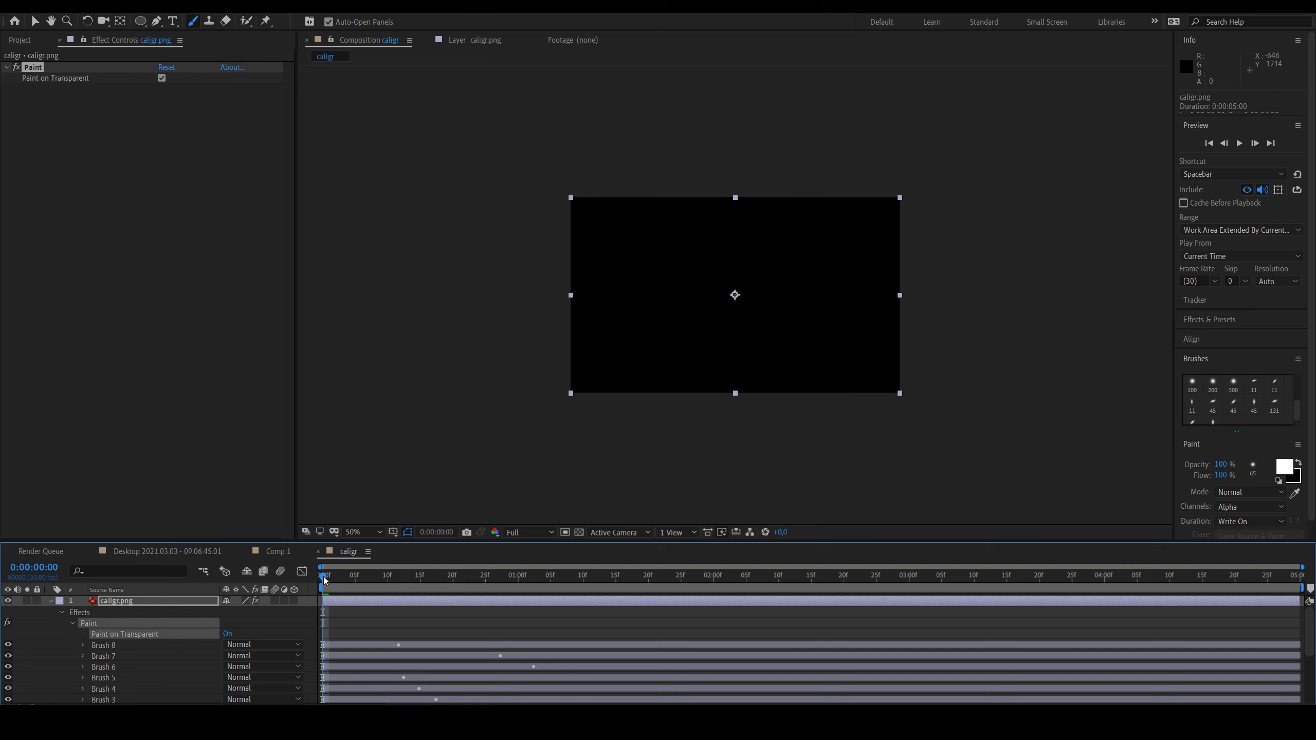
{"action": "mouse_move", "coordinate": [323, 576]}
{"action": "left_mouse_down"}
{"action": "mouse_move", "coordinate": [640, 605]}
{"action": "mouse_move", "coordinate": [758, 596]}
{"action": "mouse_move", "coordinate": [354, 578]}
{"action": "mouse_move", "coordinate": [401, 589]}
{"action": "left_mouse_up"}
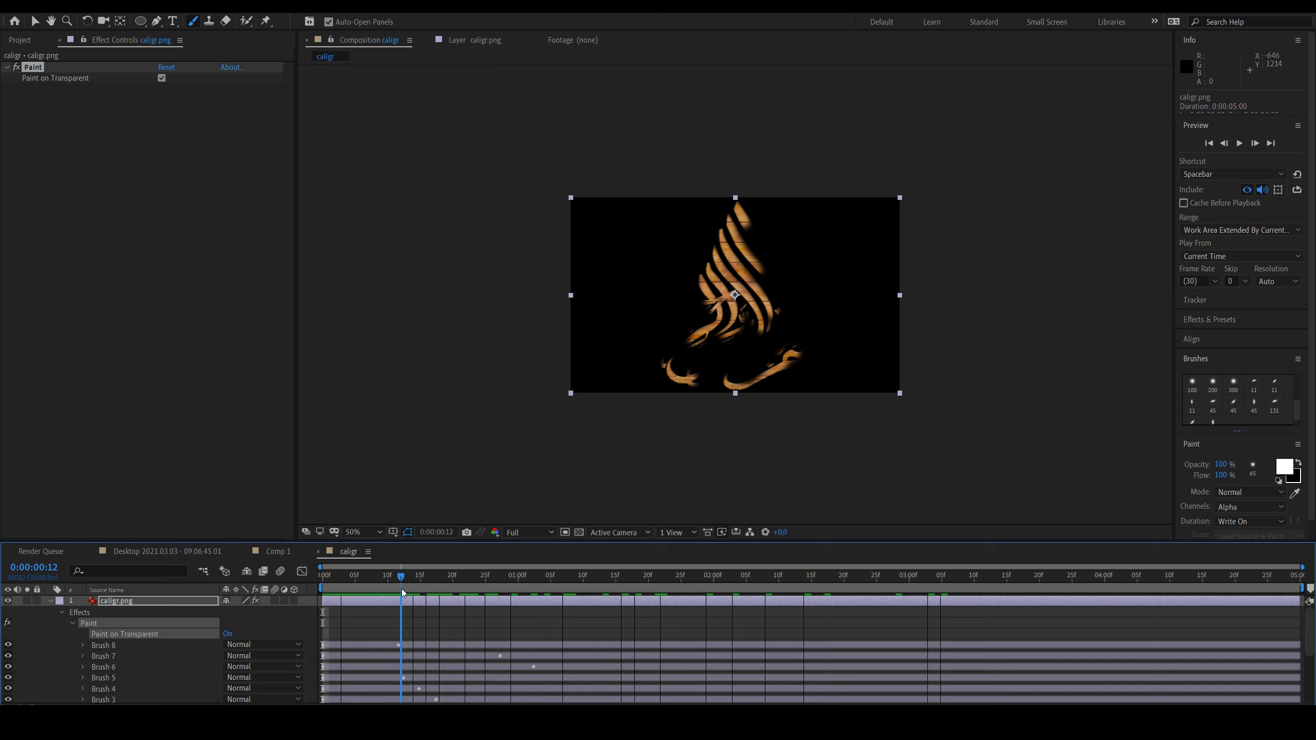
Step: Move the current time to frame 6 and expand the properties of Brush 8
{"action": "scroll", "coordinate": [294, 644], "scroll_direction": "down", "scroll_amount": 1}
{"action": "left_click", "coordinate": [92, 613]}
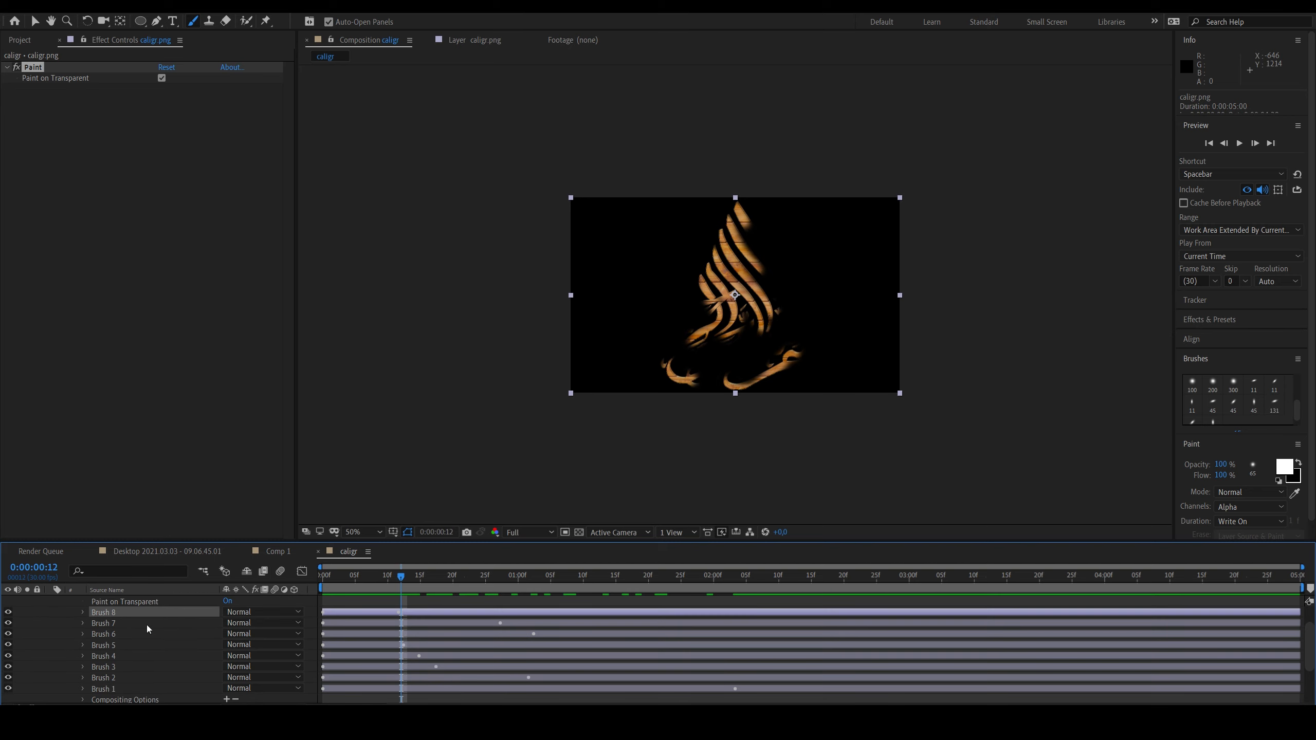
{"action": "left_click_drag", "start_coordinate": [397, 575], "coordinate": [361, 576]}
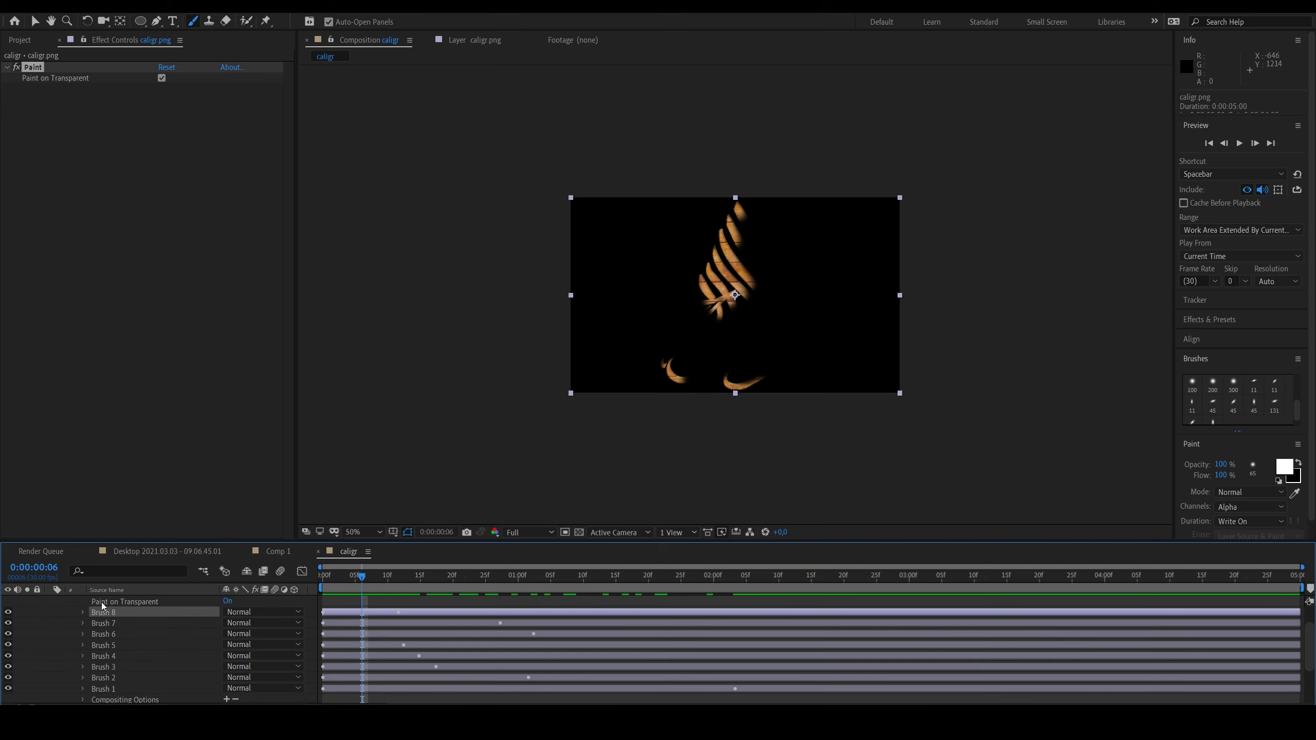
{"action": "left_click", "coordinate": [82, 612]}
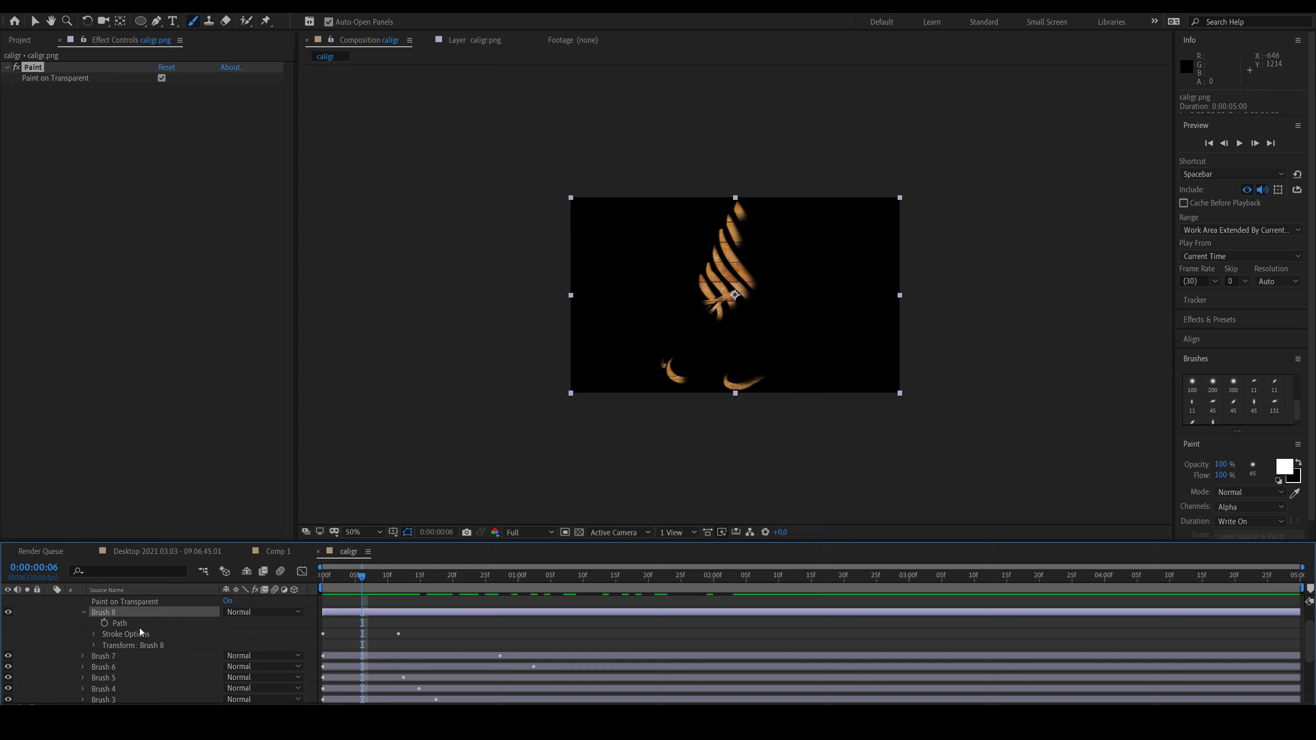
Step: Expand Brush 8's Stroke Options, shift both End keyframes so the first sits at 0:00:01:11, and scrub to 0:00:01:13
{"action": "left_click", "coordinate": [94, 633]}
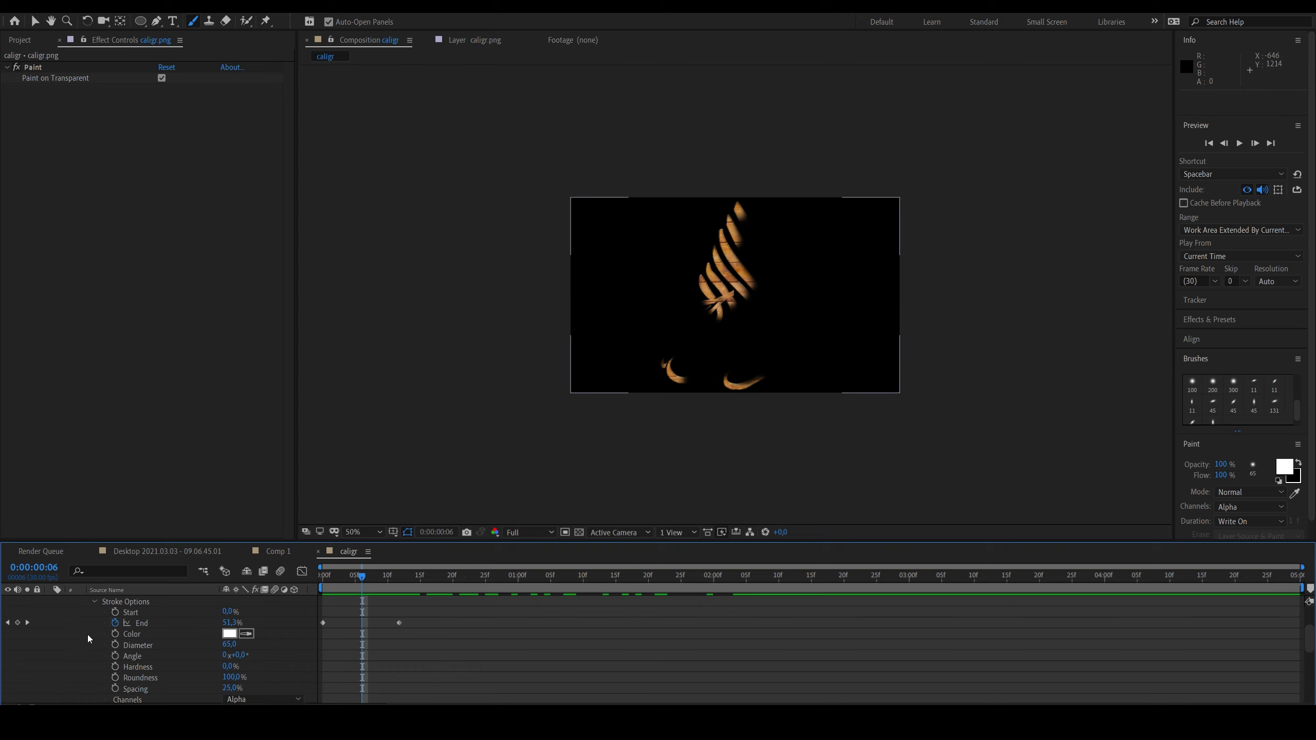
{"action": "mouse_move", "coordinate": [414, 649]}
{"action": "left_mouse_down"}
{"action": "mouse_move", "coordinate": [321, 666]}
{"action": "mouse_move", "coordinate": [590, 663]}
{"action": "left_mouse_up"}
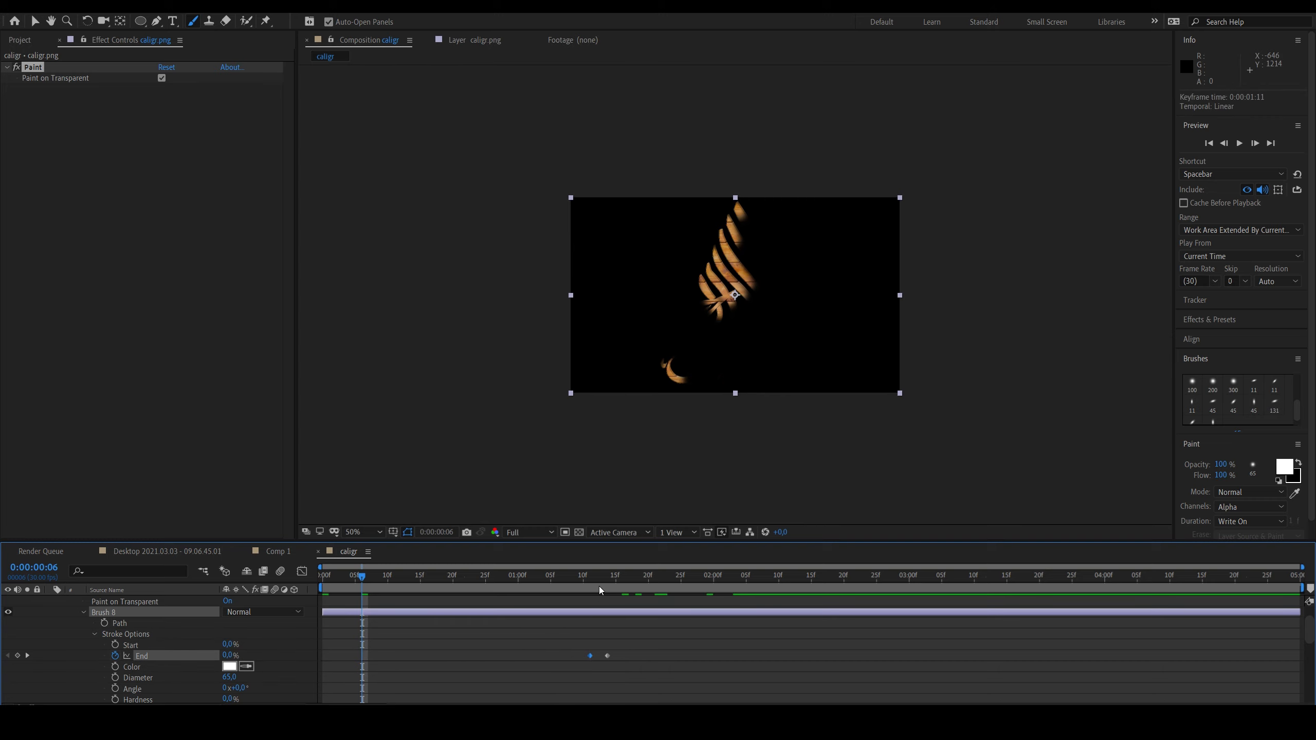
{"action": "mouse_move", "coordinate": [598, 581]}
{"action": "left_mouse_down"}
{"action": "mouse_move", "coordinate": [585, 580]}
{"action": "mouse_move", "coordinate": [602, 579]}
{"action": "left_mouse_up"}
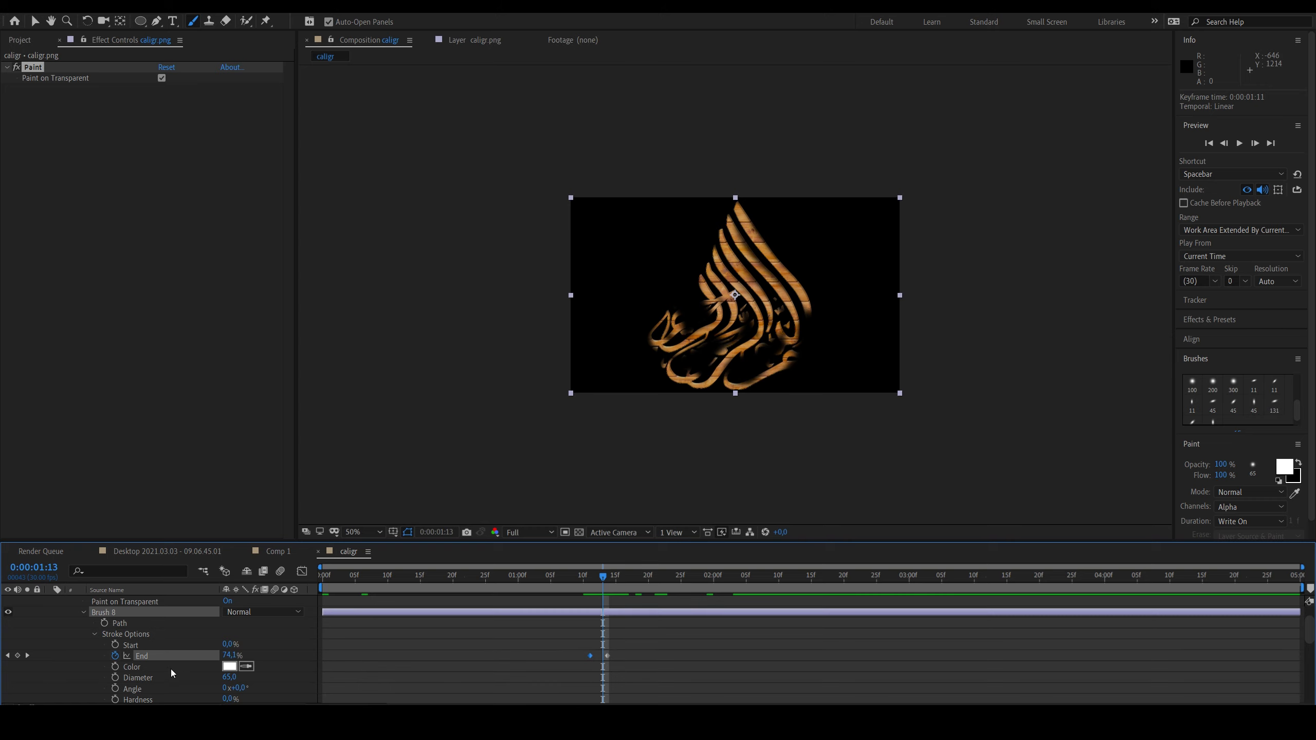
Step: Set Brush 8's Diameter to 387 and scrub back to frame 23 to check the reveal
{"action": "scroll", "coordinate": [171, 665], "scroll_direction": "down", "scroll_amount": 1}
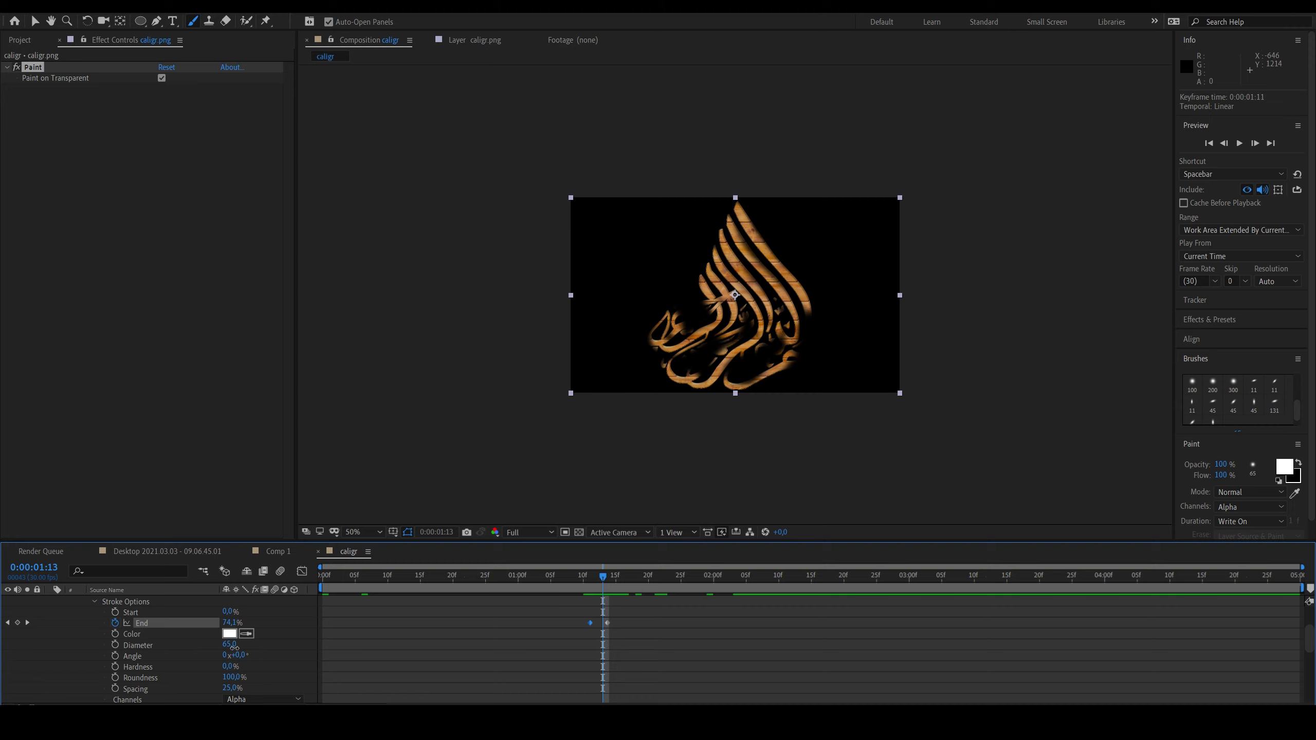
{"action": "left_click_drag", "start_coordinate": [229, 644], "coordinate": [446, 652]}
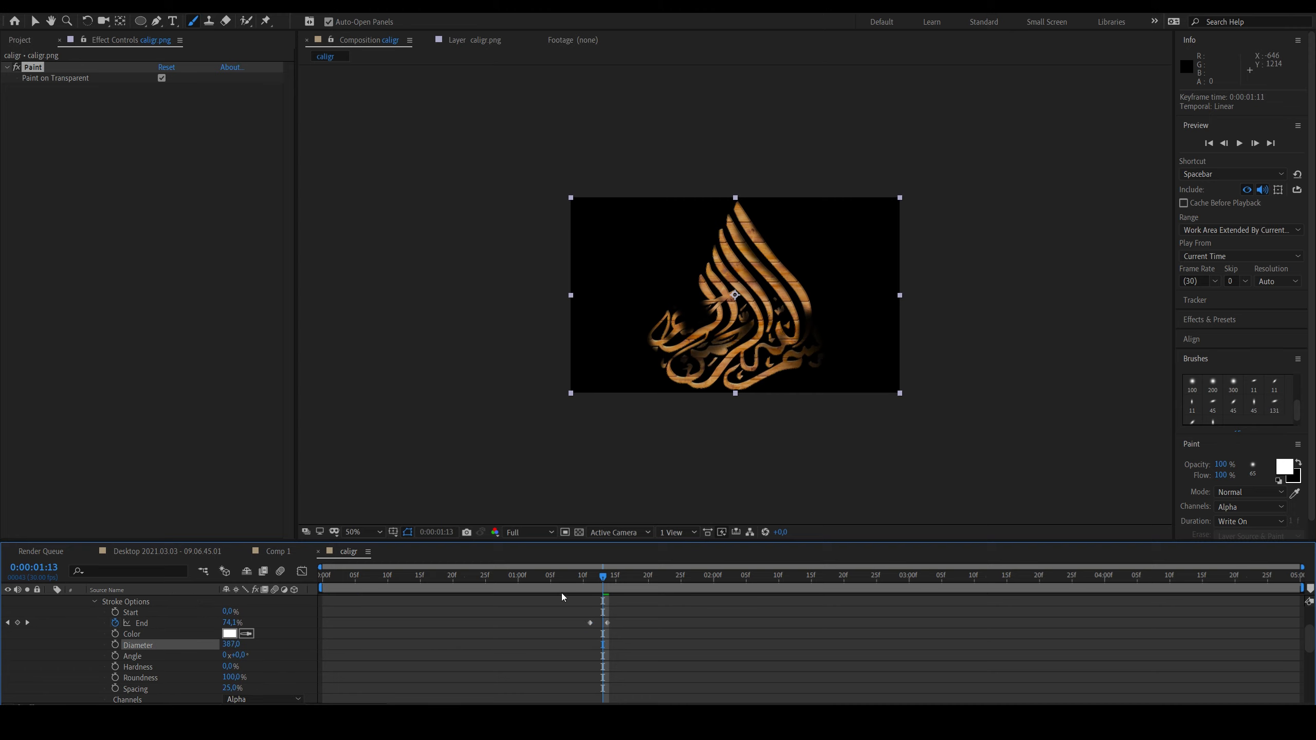
{"action": "left_click_drag", "start_coordinate": [602, 576], "coordinate": [473, 580]}
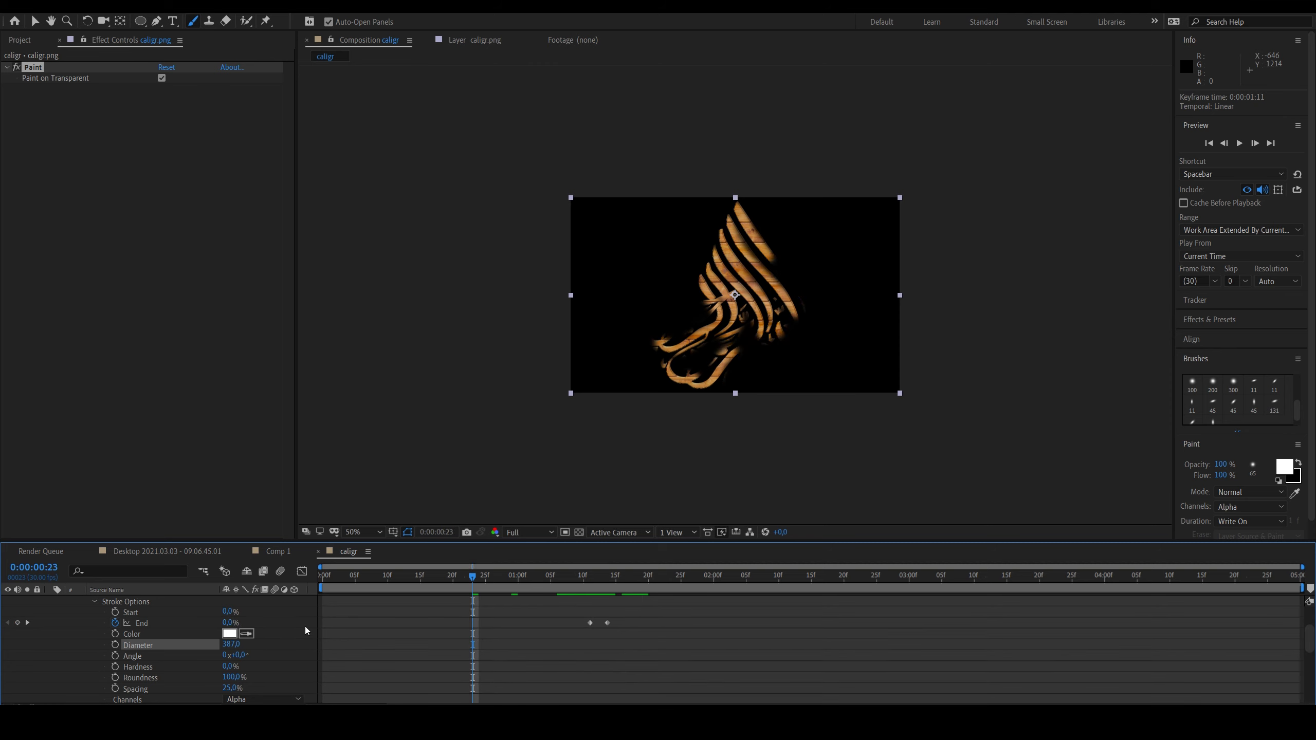
Step: Collapse Brush 8's Stroke Options, expand those of Brush 1, and set its Diameter to 27
{"action": "left_click", "coordinate": [95, 602]}
{"action": "left_click", "coordinate": [96, 655]}
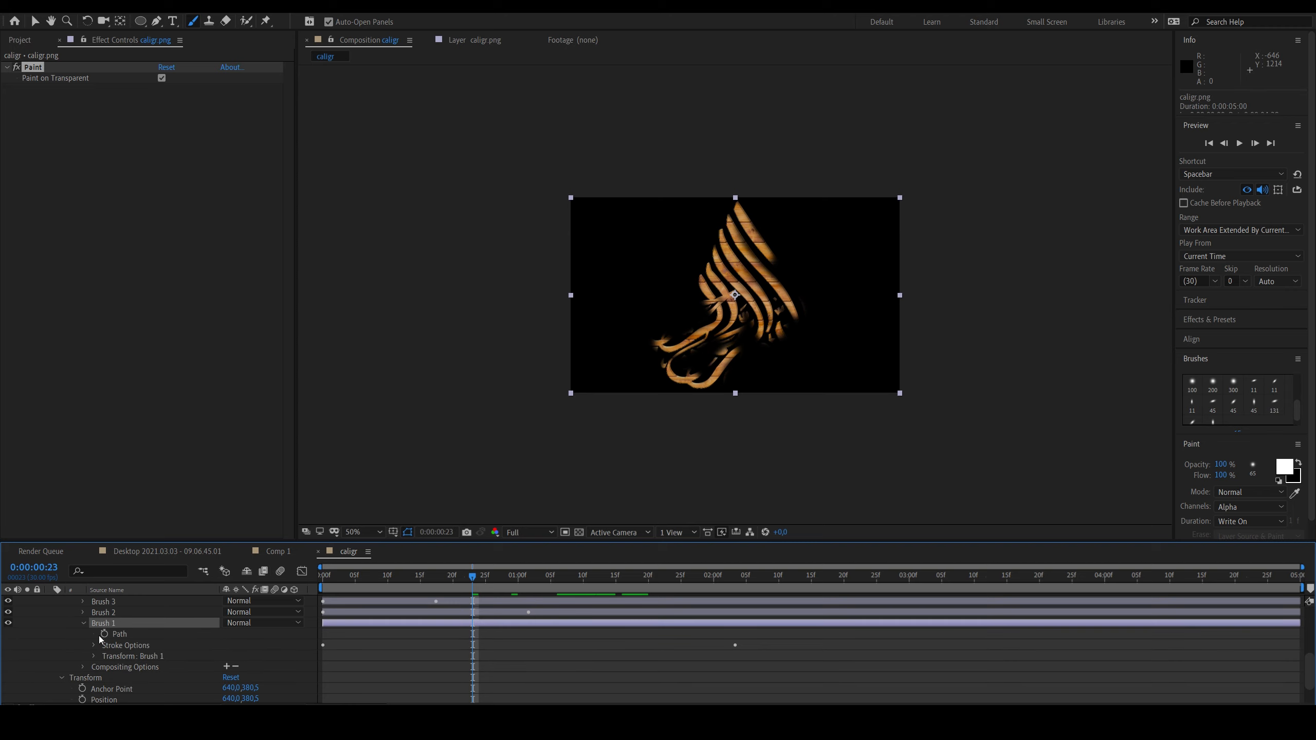
{"action": "left_click", "coordinate": [94, 645]}
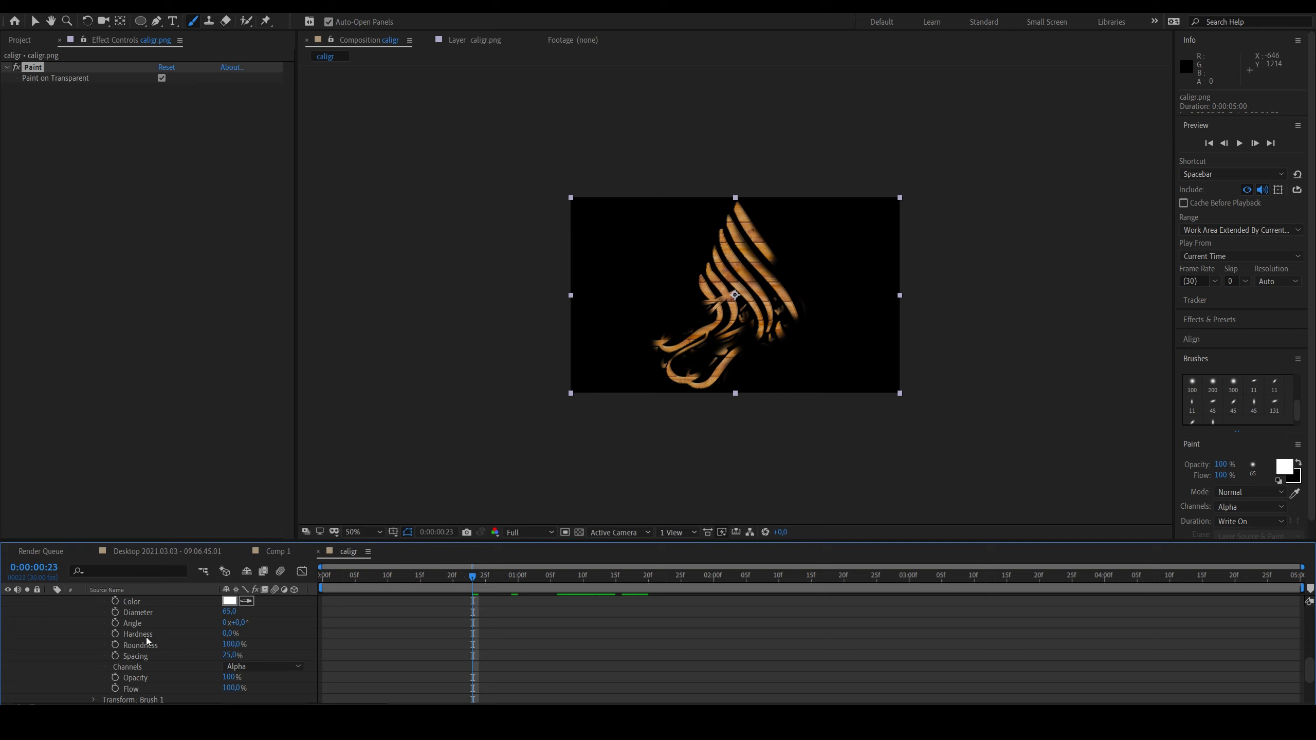
{"action": "mouse_move", "coordinate": [229, 612]}
{"action": "left_mouse_down"}
{"action": "mouse_move", "coordinate": [330, 620]}
{"action": "mouse_move", "coordinate": [149, 613]}
{"action": "left_mouse_up"}
{"action": "left_click_drag", "start_coordinate": [373, 591], "coordinate": [499, 583]}
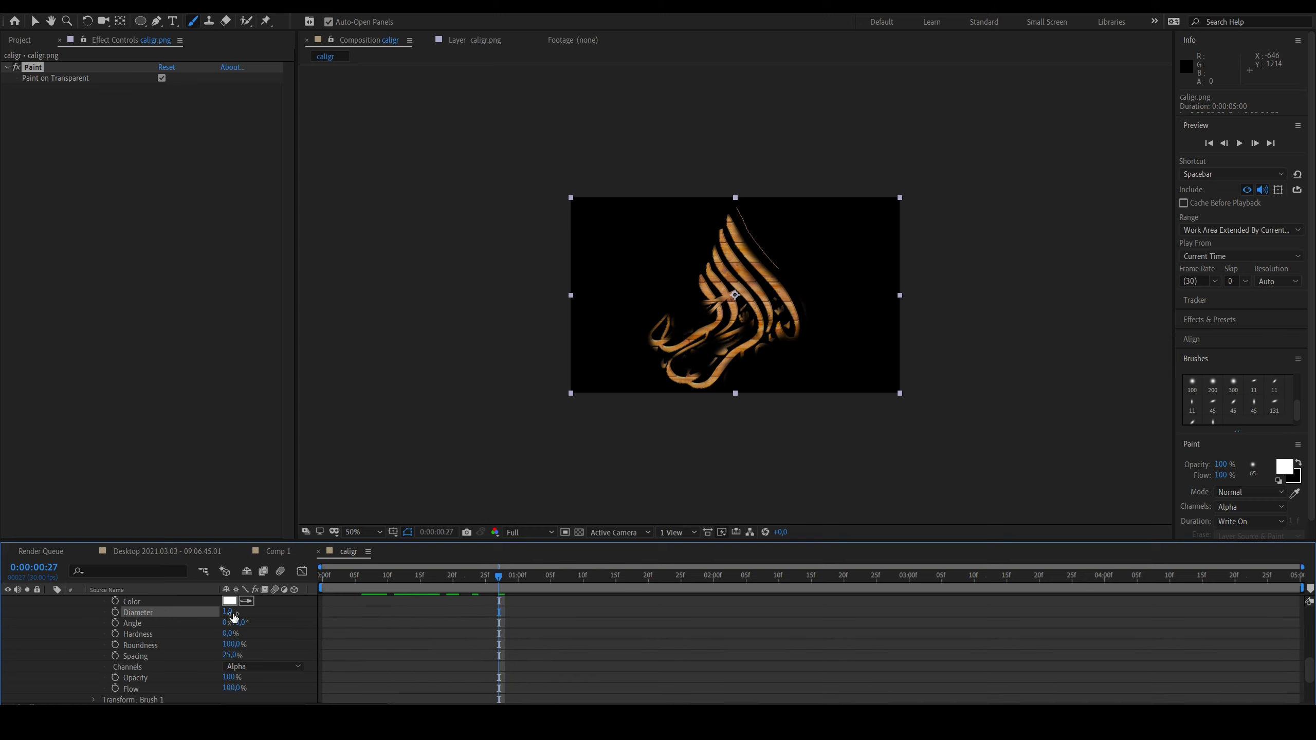
{"action": "left_click_drag", "start_coordinate": [234, 617], "coordinate": [325, 605]}
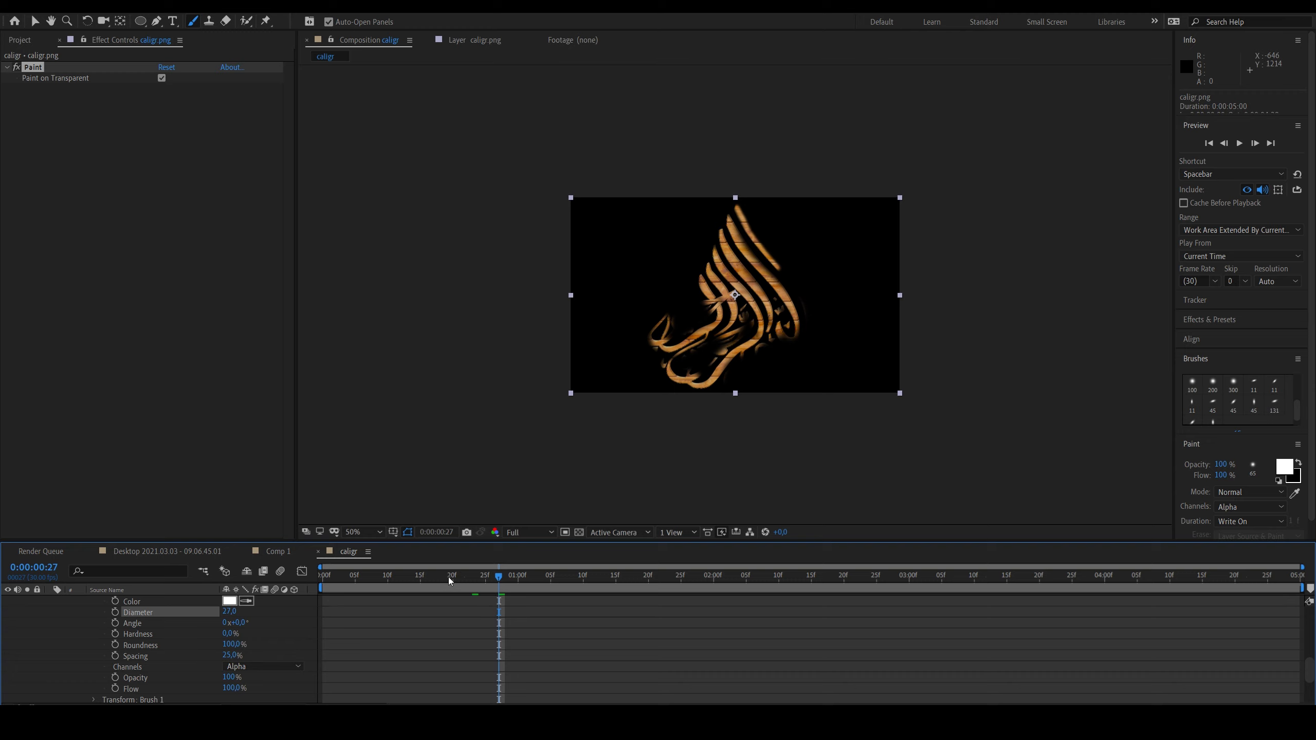
Step: At frame 13, set Brush 1's Hardness to 100% and its Roundness to 54%
{"action": "left_click_drag", "start_coordinate": [450, 581], "coordinate": [408, 580]}
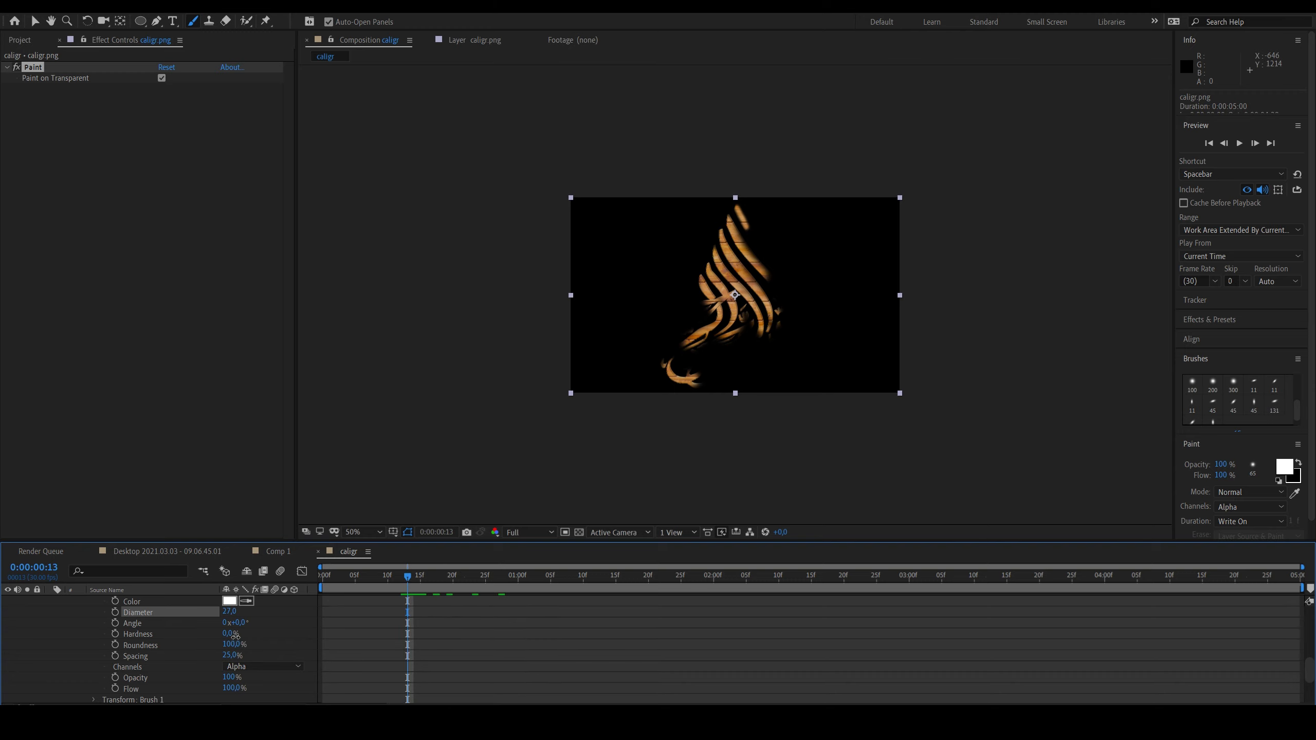
{"action": "left_click_drag", "start_coordinate": [228, 633], "coordinate": [290, 633]}
{"action": "mouse_move", "coordinate": [407, 578]}
{"action": "left_mouse_down"}
{"action": "mouse_move", "coordinate": [379, 579]}
{"action": "mouse_move", "coordinate": [408, 579]}
{"action": "left_mouse_up"}
{"action": "left_click_drag", "start_coordinate": [221, 644], "coordinate": [223, 646]}
{"action": "left_click", "coordinate": [199, 644]}
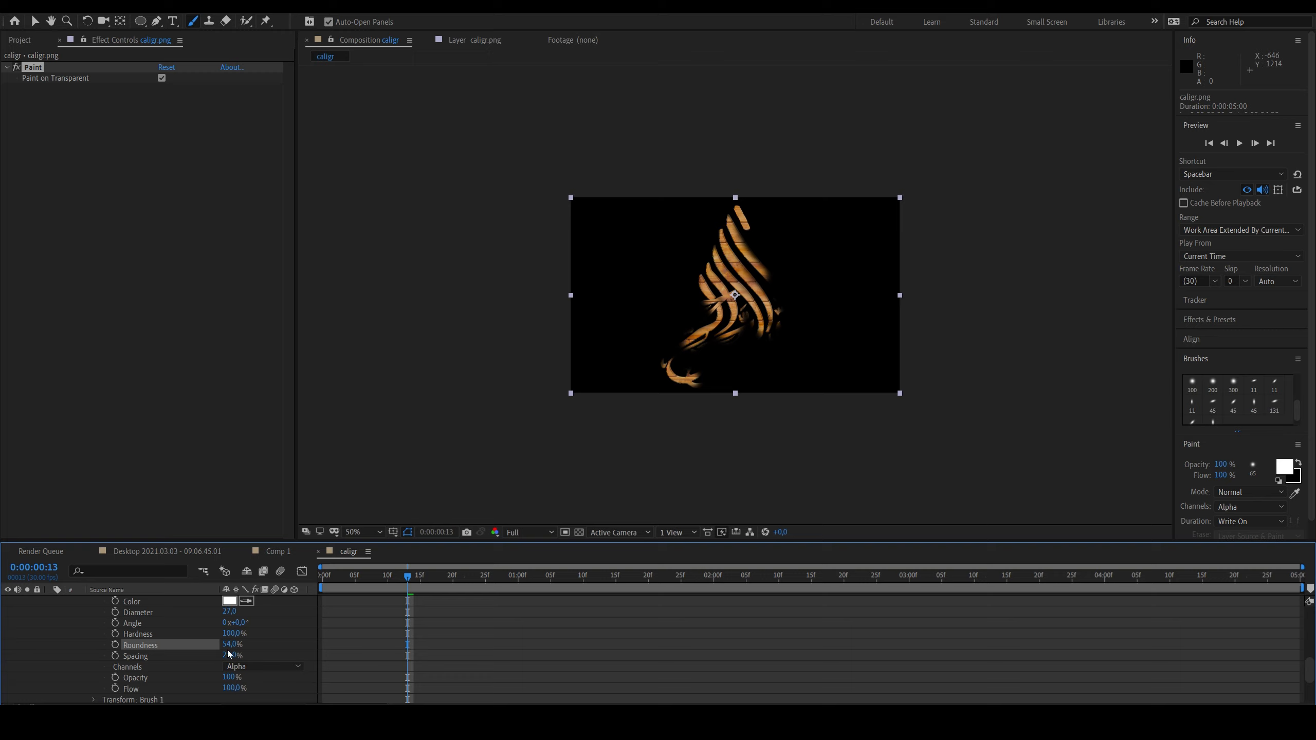
Step: Set Brush 1's Spacing to 90% and Angle to 84°, and preview the stroke by scrubbing to frame 19
{"action": "left_click_drag", "start_coordinate": [228, 655], "coordinate": [280, 662]}
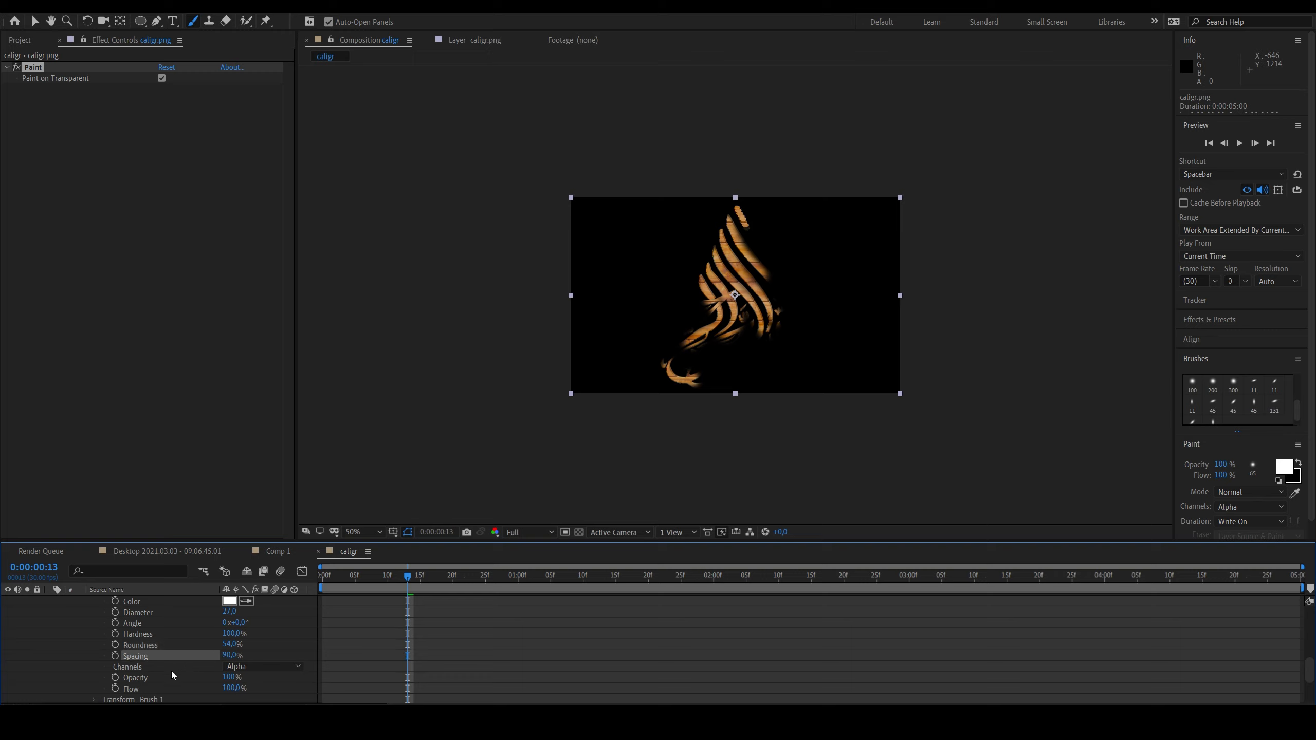
{"action": "left_click_drag", "start_coordinate": [229, 622], "coordinate": [299, 629]}
{"action": "mouse_move", "coordinate": [398, 580]}
{"action": "left_mouse_down"}
{"action": "mouse_move", "coordinate": [352, 585]}
{"action": "mouse_move", "coordinate": [505, 599]}
{"action": "mouse_move", "coordinate": [454, 602]}
{"action": "mouse_move", "coordinate": [576, 591]}
{"action": "mouse_move", "coordinate": [447, 594]}
{"action": "left_mouse_up"}
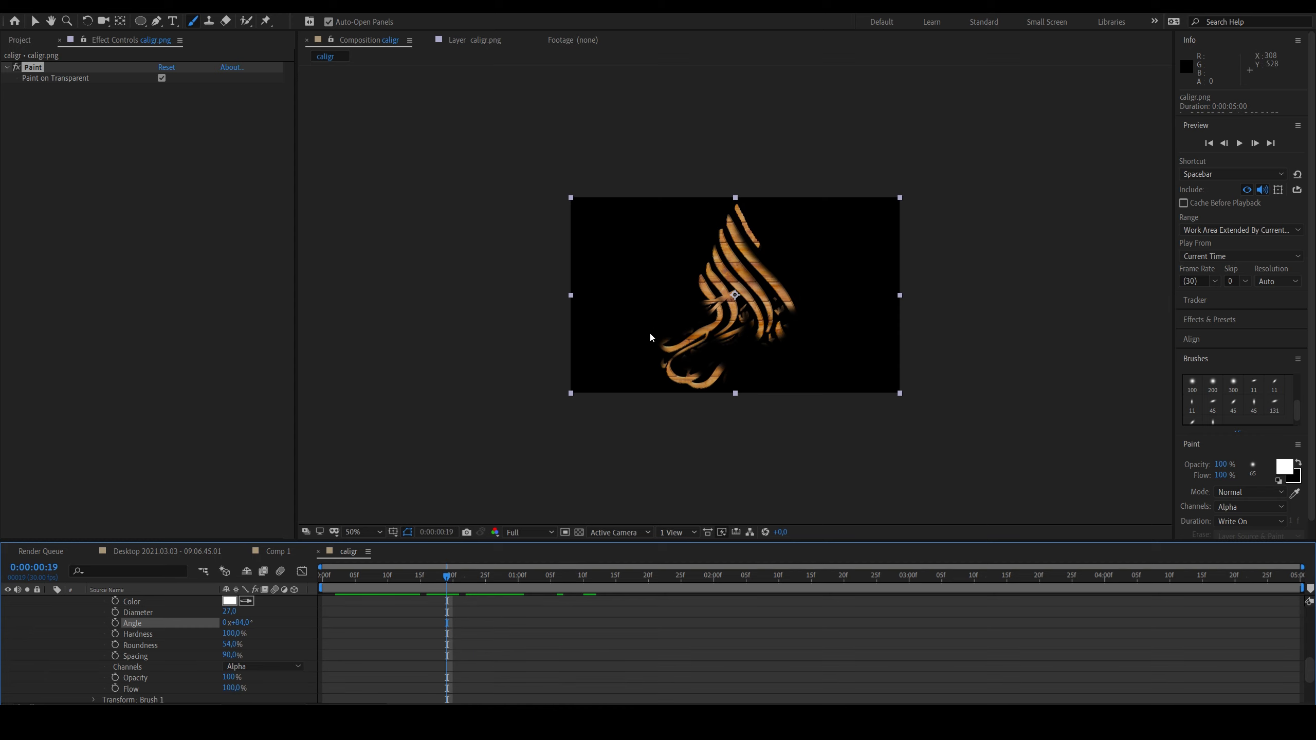